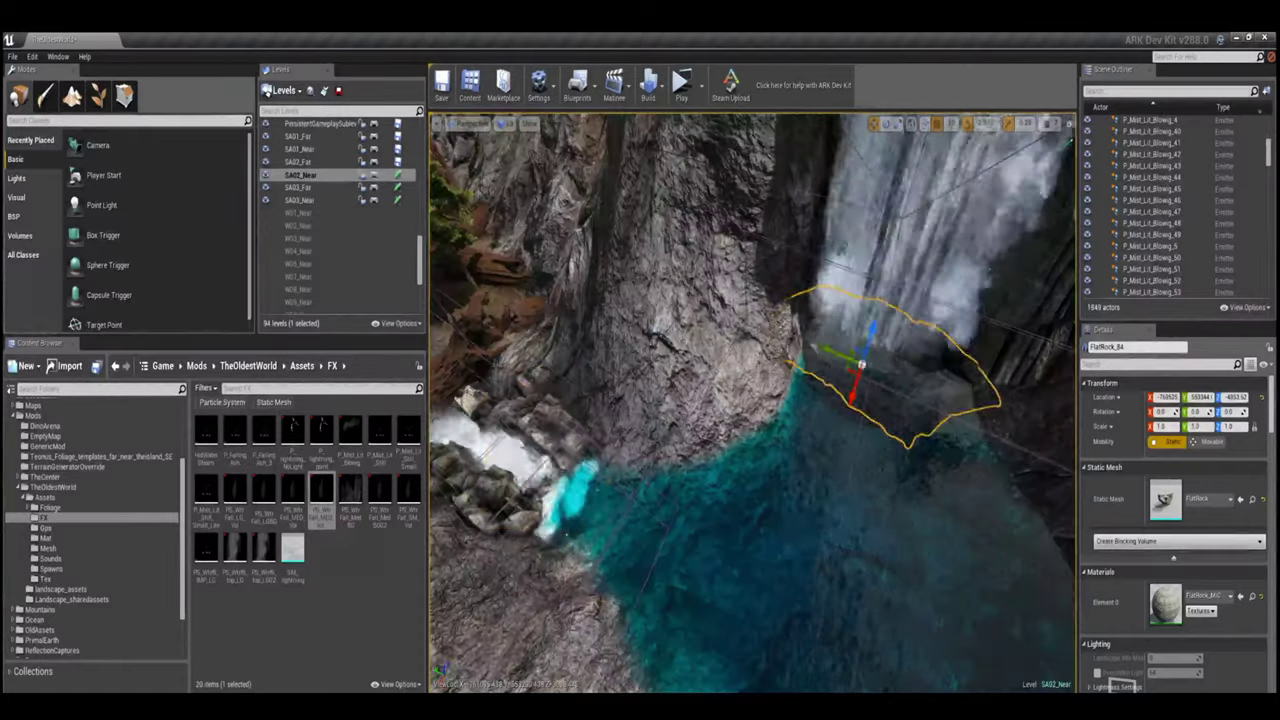
- Locate an existing PS_Wtrfl_top_LG splash emitter and duplicate it at the foot of the waterfall, scaled to 1.2
{"action": "left_click", "coordinate": [1150, 211]}
{"action": "scroll", "coordinate": [1168, 243], "scroll_direction": "up", "scroll_amount": 5}
{"action": "scroll", "coordinate": [1168, 243], "scroll_direction": "down", "scroll_amount": 5}
{"action": "left_click", "coordinate": [1185, 200]}
{"action": "scroll", "coordinate": [1188, 188], "scroll_direction": "down", "scroll_amount": 5}
{"action": "double_click", "coordinate": [1140, 234]}
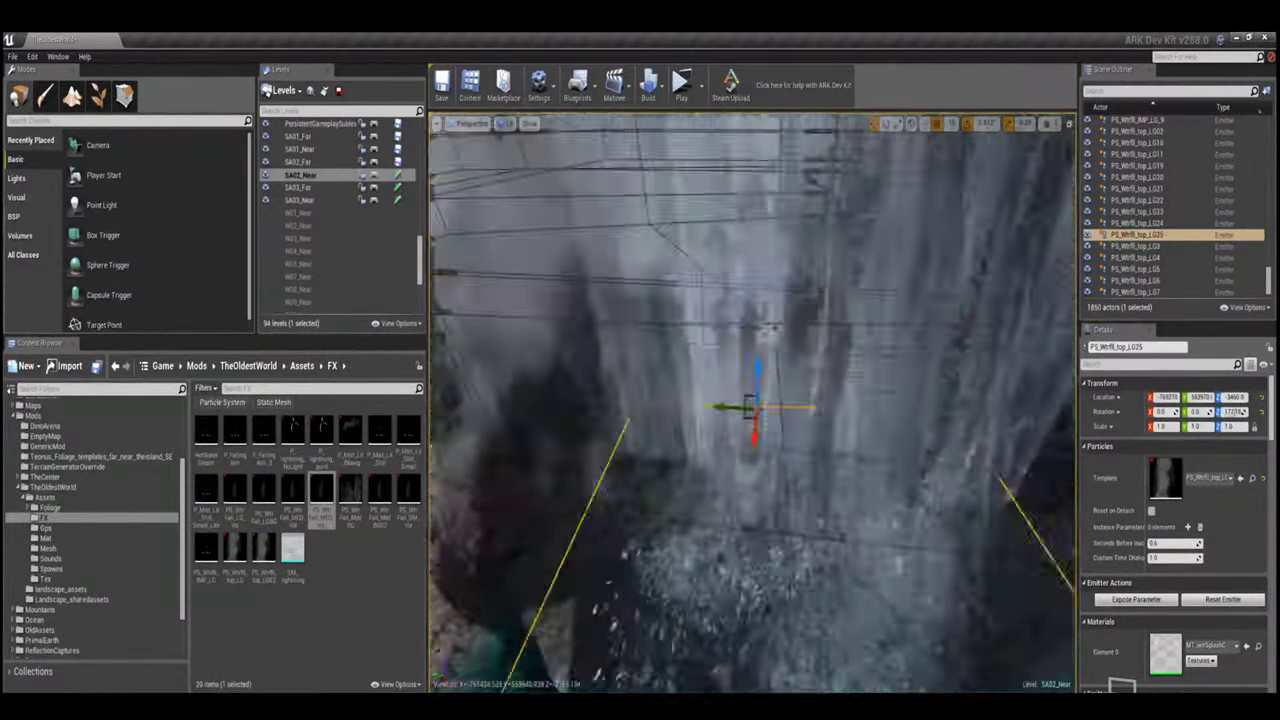
{"action": "key", "text": "ctrl+w"}
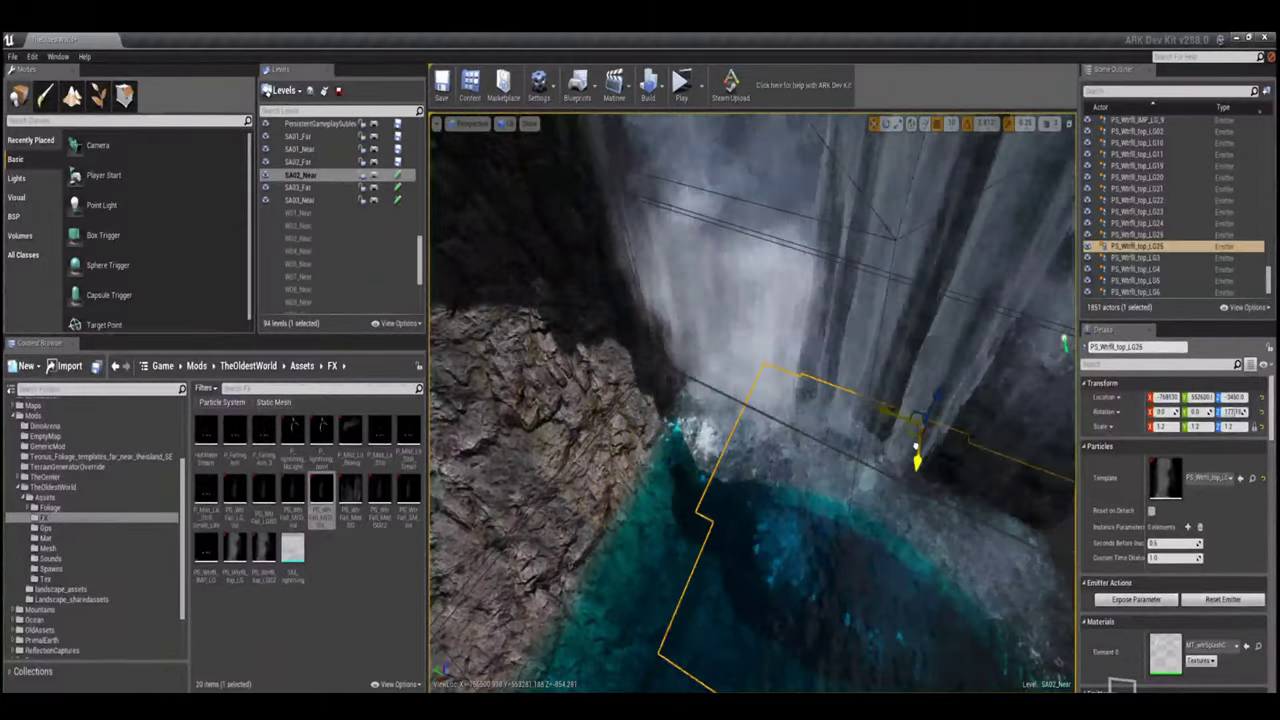
- Spread further PS_Wtrfl_top_LG duplicates across the waterfall's foot, positioning and rotating them over the pool
{"action": "key", "text": "ctrl+w"}
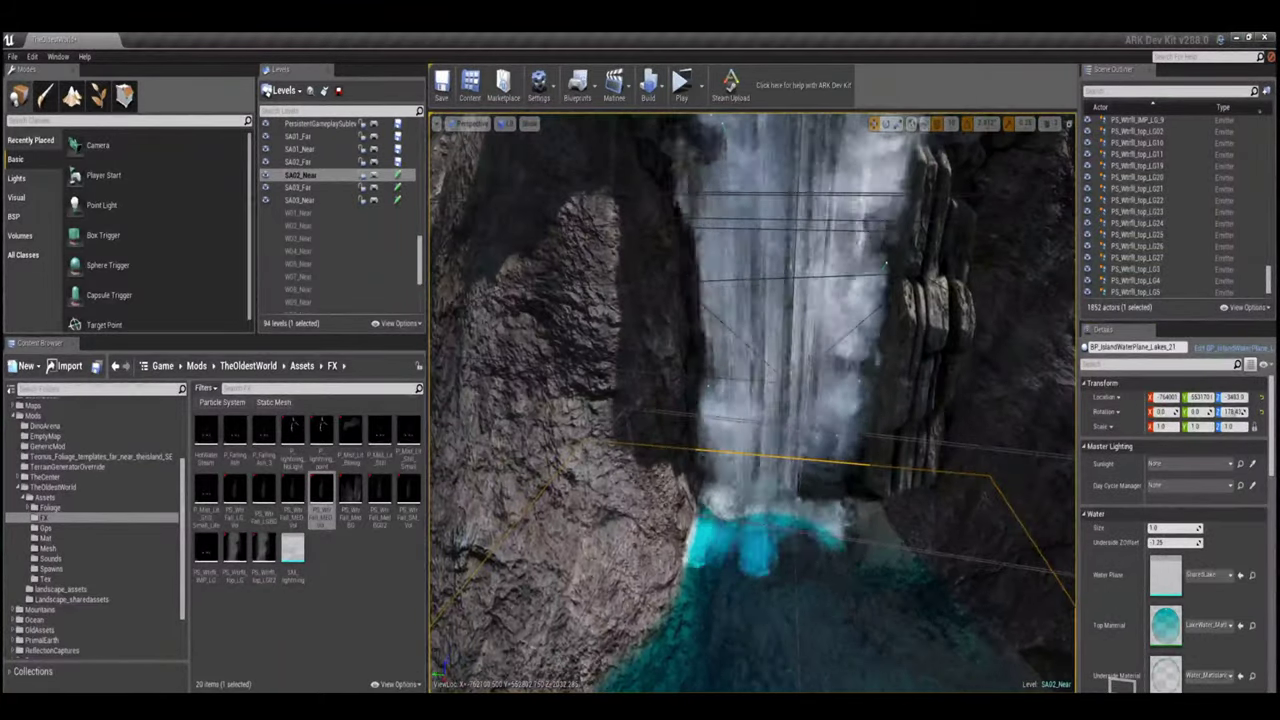
{"action": "key", "text": "ctrl+w"}
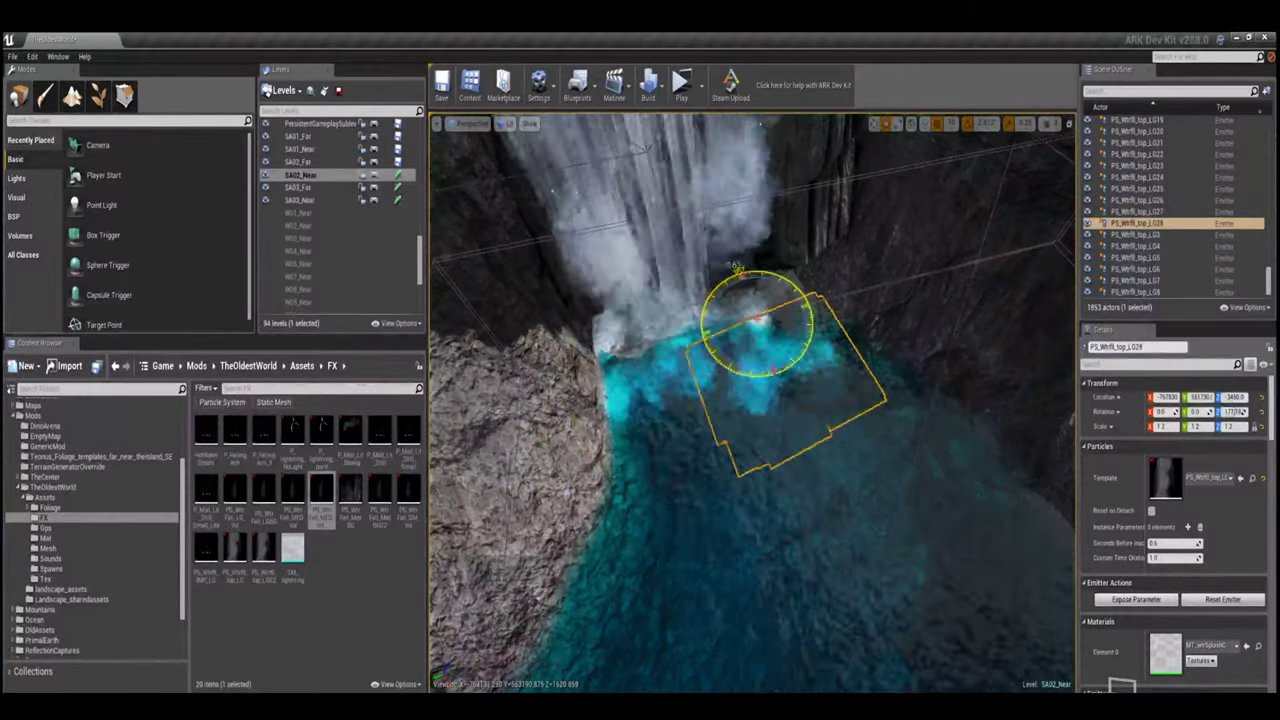
{"action": "key", "text": "ctrl+w"}
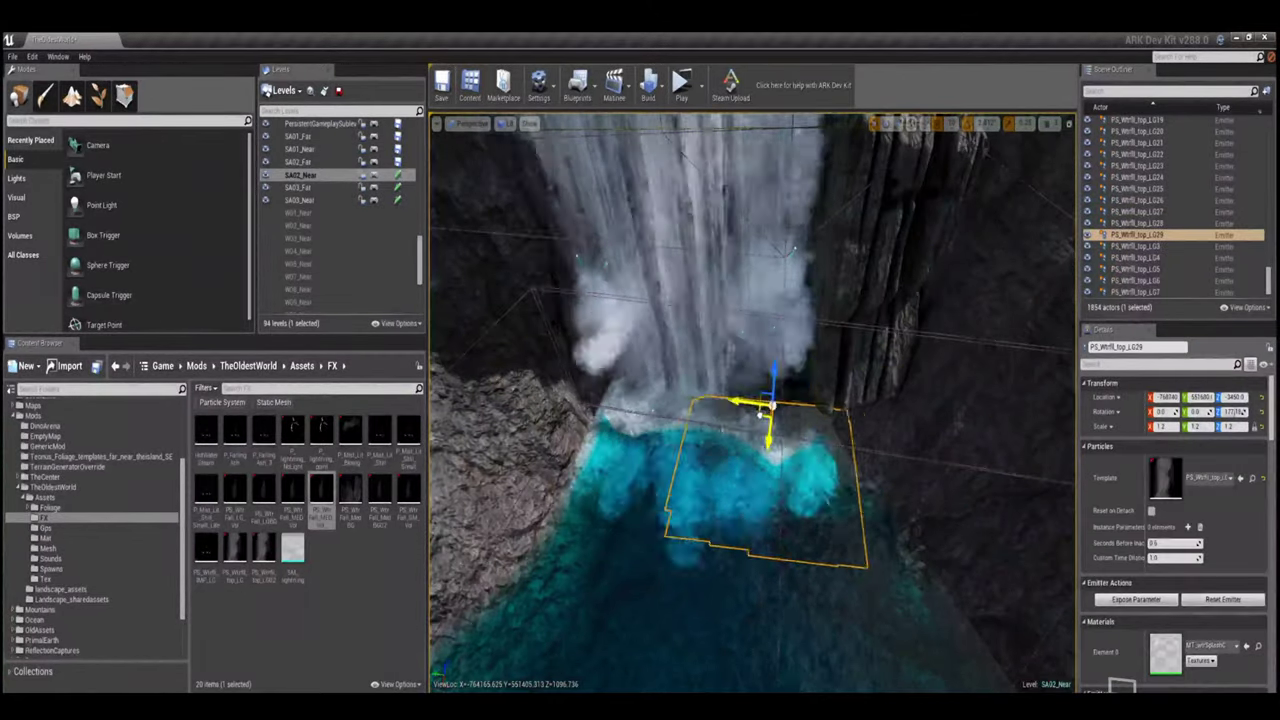
{"action": "key", "text": "Up"}
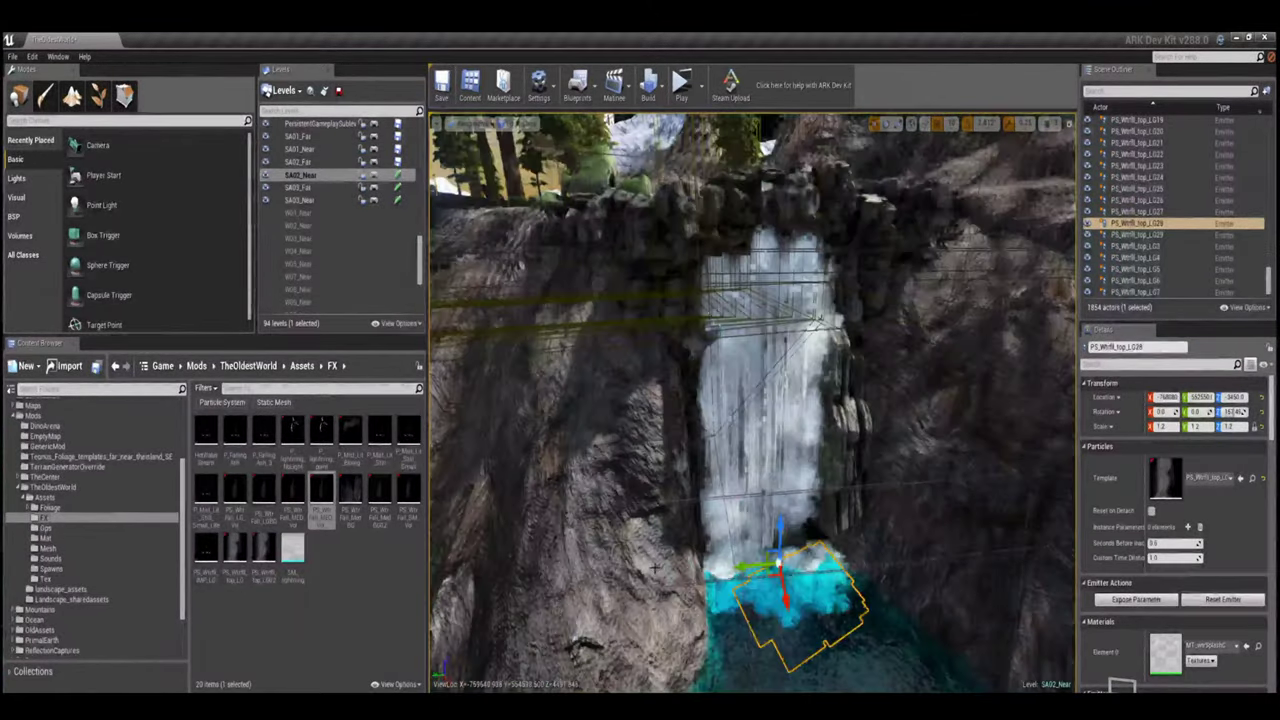
- Select the waterfall's emitters stored in SA02_Near and move them into SA03_Far as the current level
{"action": "left_click", "coordinate": [308, 176]}
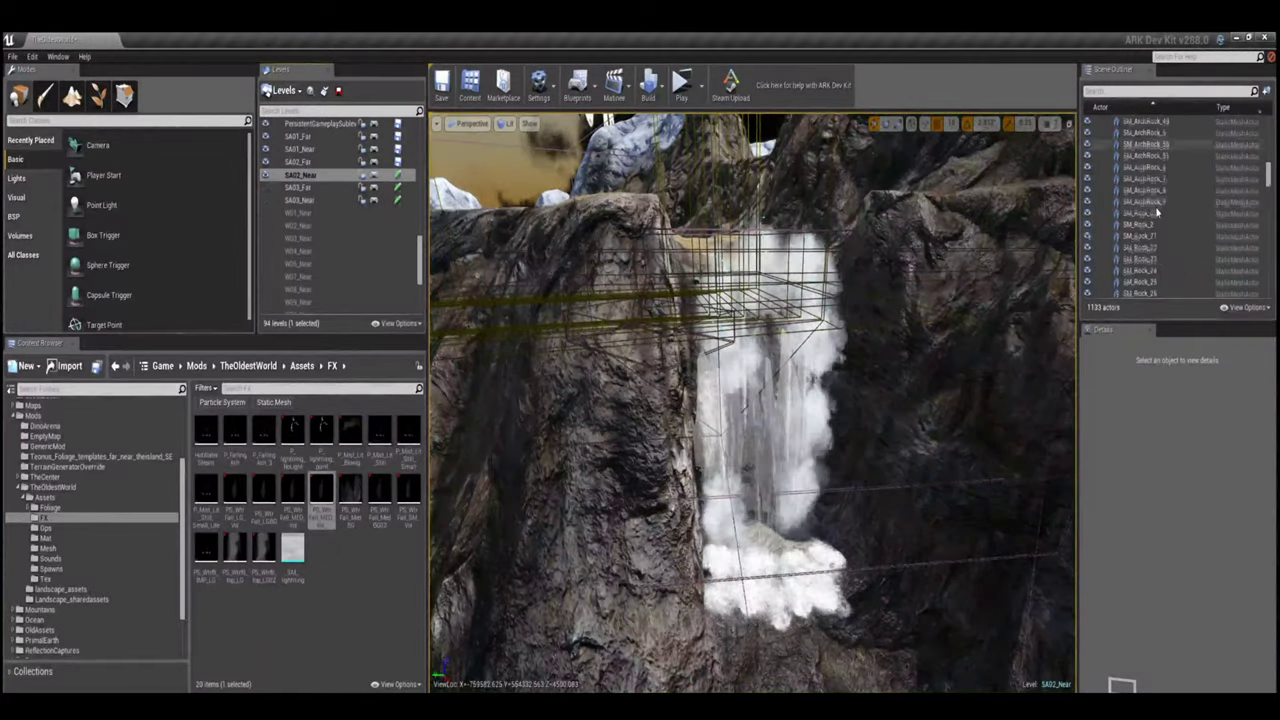
{"action": "scroll", "coordinate": [1150, 220], "scroll_direction": "up", "scroll_amount": 10}
{"action": "left_click", "coordinate": [1106, 259]}
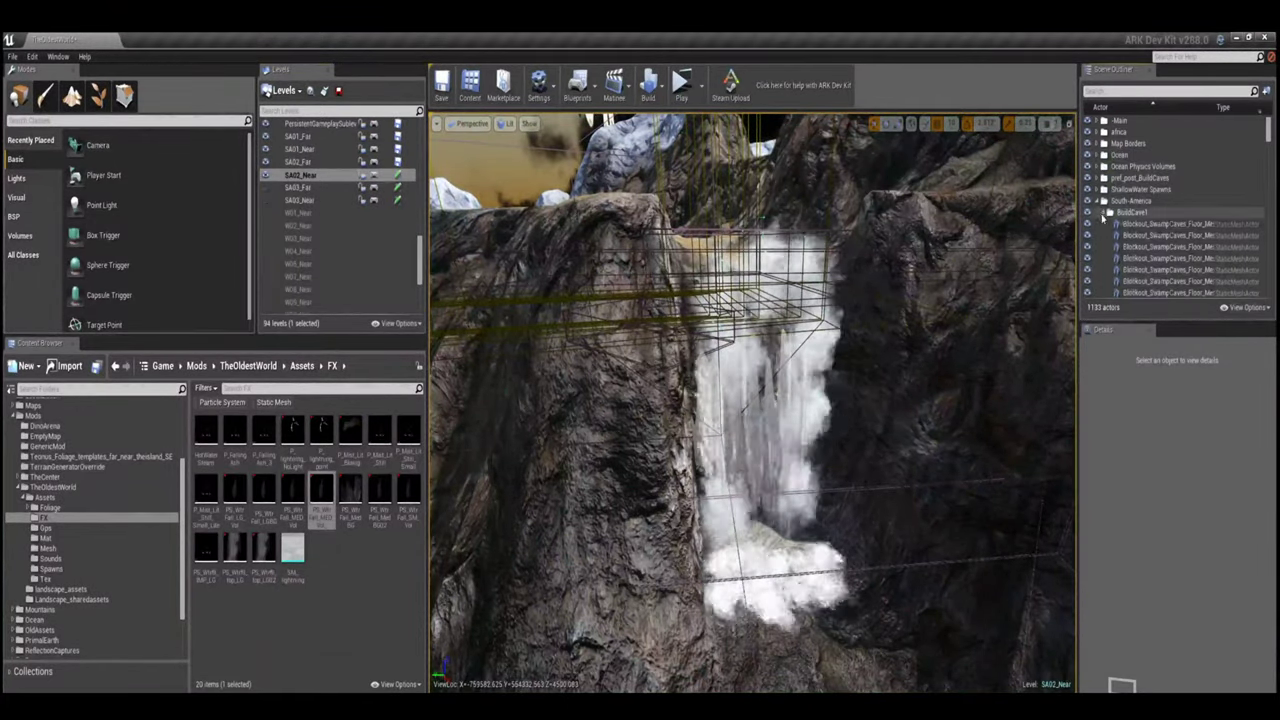
{"action": "left_click", "coordinate": [1132, 258]}
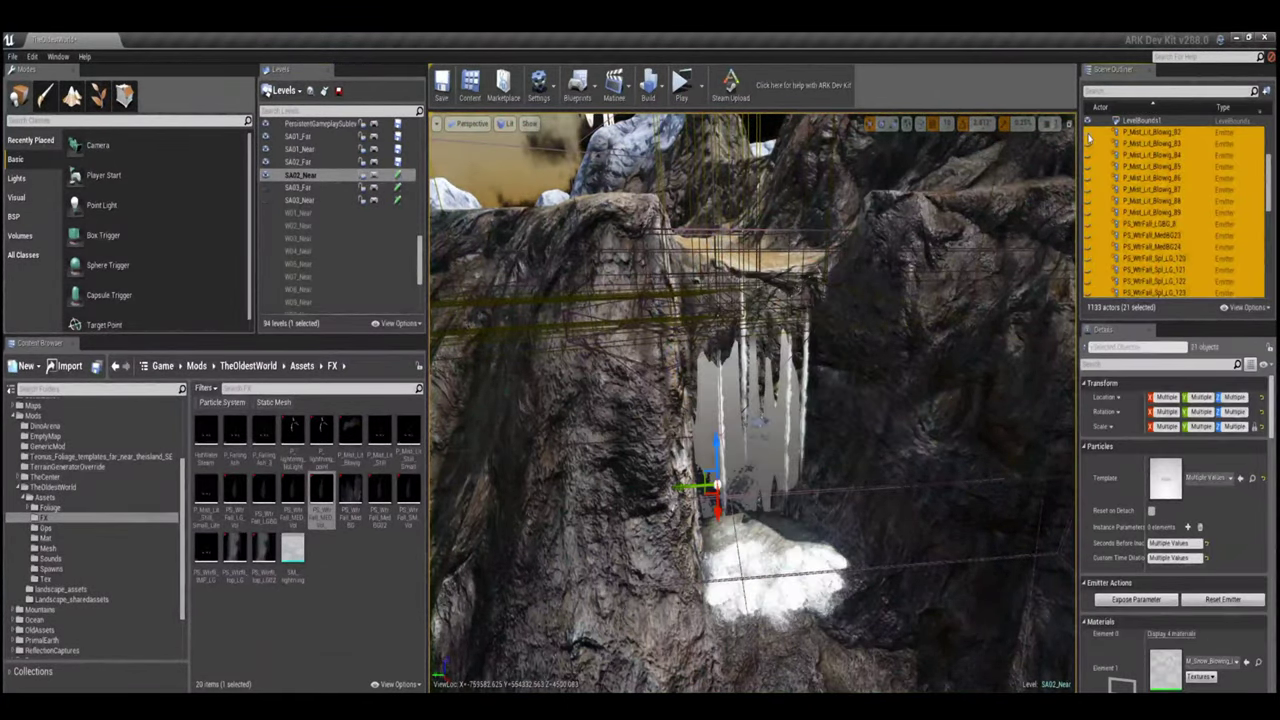
{"action": "left_click", "coordinate": [398, 187]}
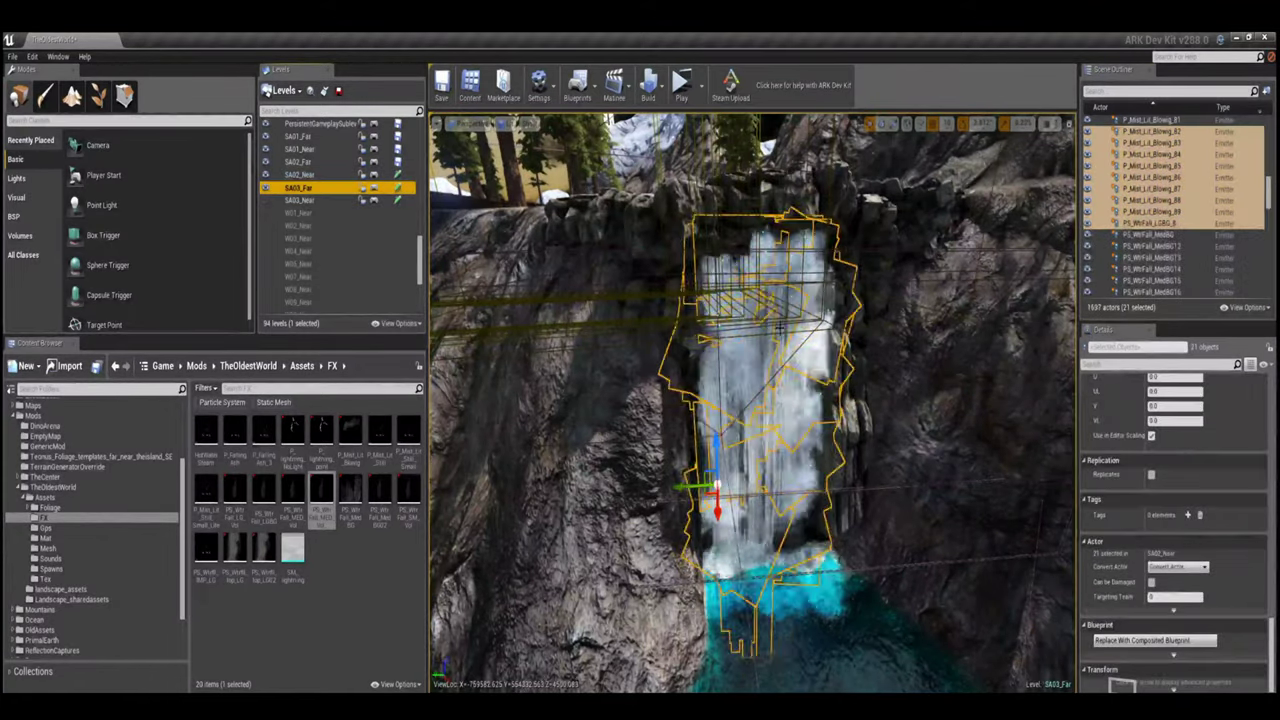
{"action": "left_click", "coordinate": [373, 188]}
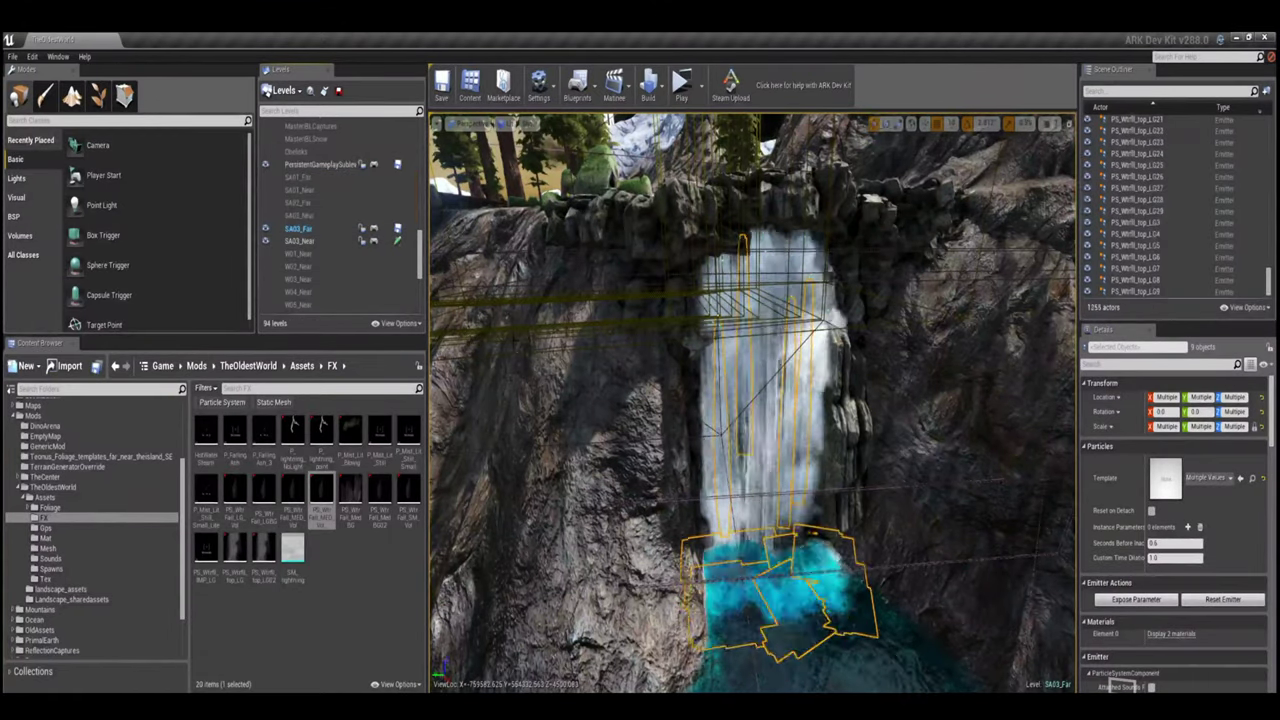
- Place FlatRock meshes upright along both sides of the lower waterfall and rotate them to frame the falling water
{"action": "right_click_drag", "start_coordinate": [513, 345], "coordinate": [540, 350]}
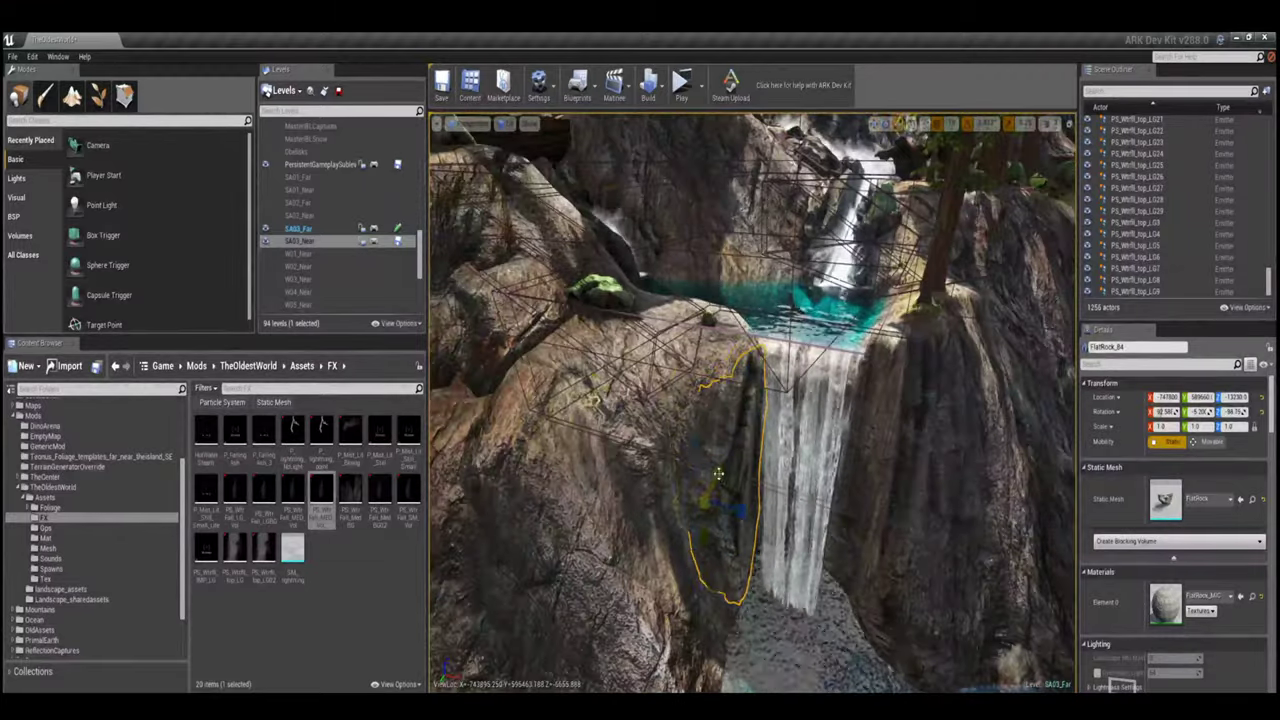
{"action": "right_click_drag", "start_coordinate": [718, 473], "coordinate": [718, 420]}
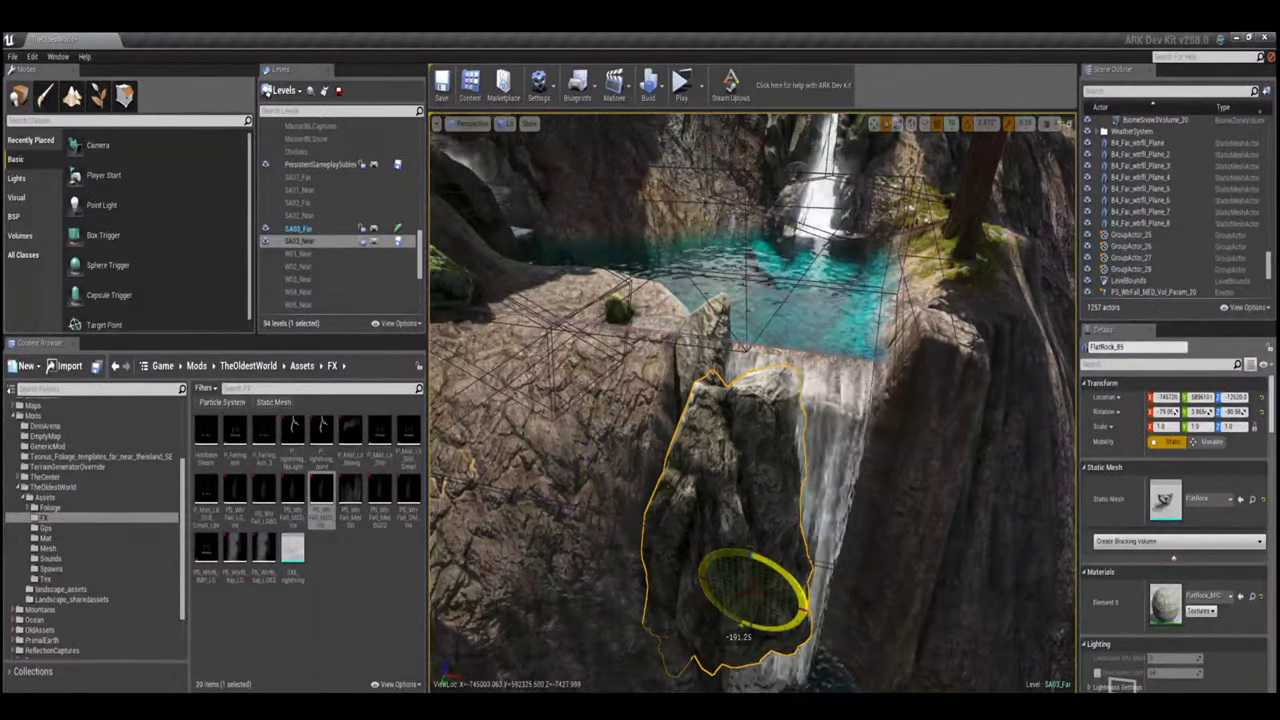
{"action": "left_click_drag", "start_coordinate": [740, 630], "coordinate": [751, 636]}
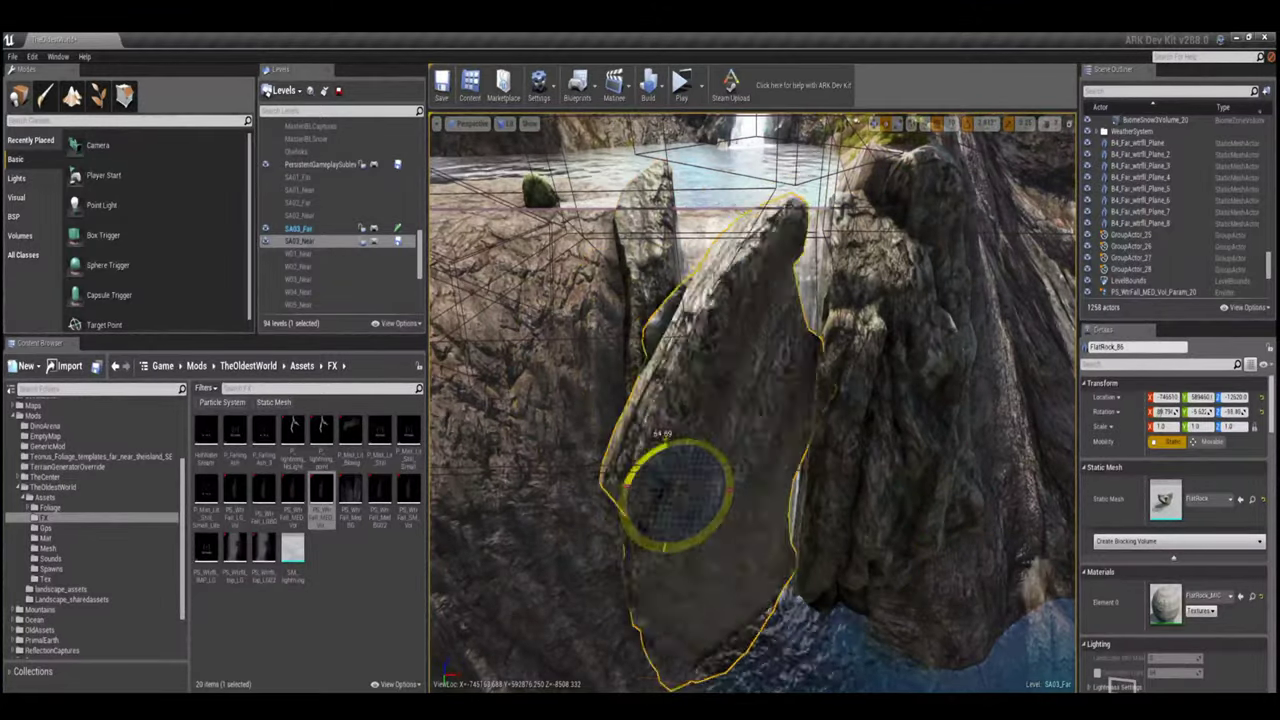
{"action": "left_click_drag", "start_coordinate": [680, 490], "coordinate": [690, 537]}
{"action": "key", "text": "w"}
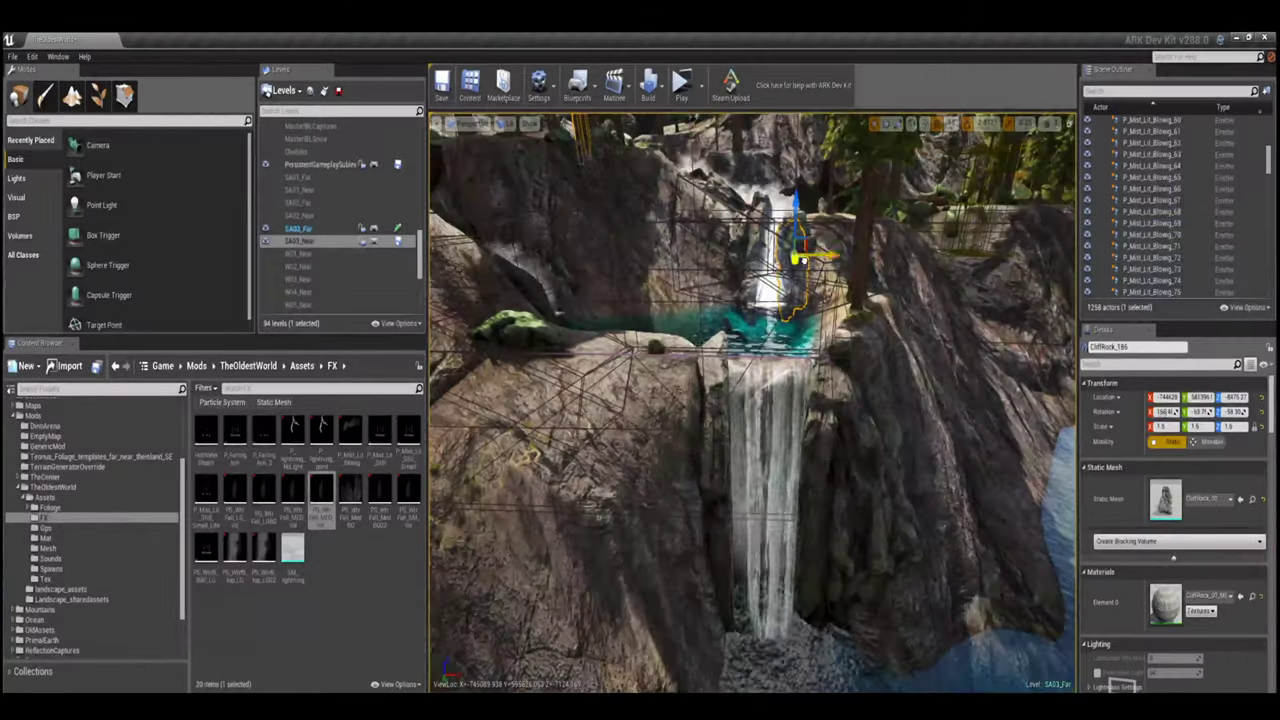
- Copy CliffRock meshes to the lower waterfall's lip and lay a FlatRock slab at scale 0.4 across it
{"action": "left_click_drag", "start_coordinate": [800, 258], "coordinate": [788, 388], "text": "alt"}
{"action": "key", "text": "f"}
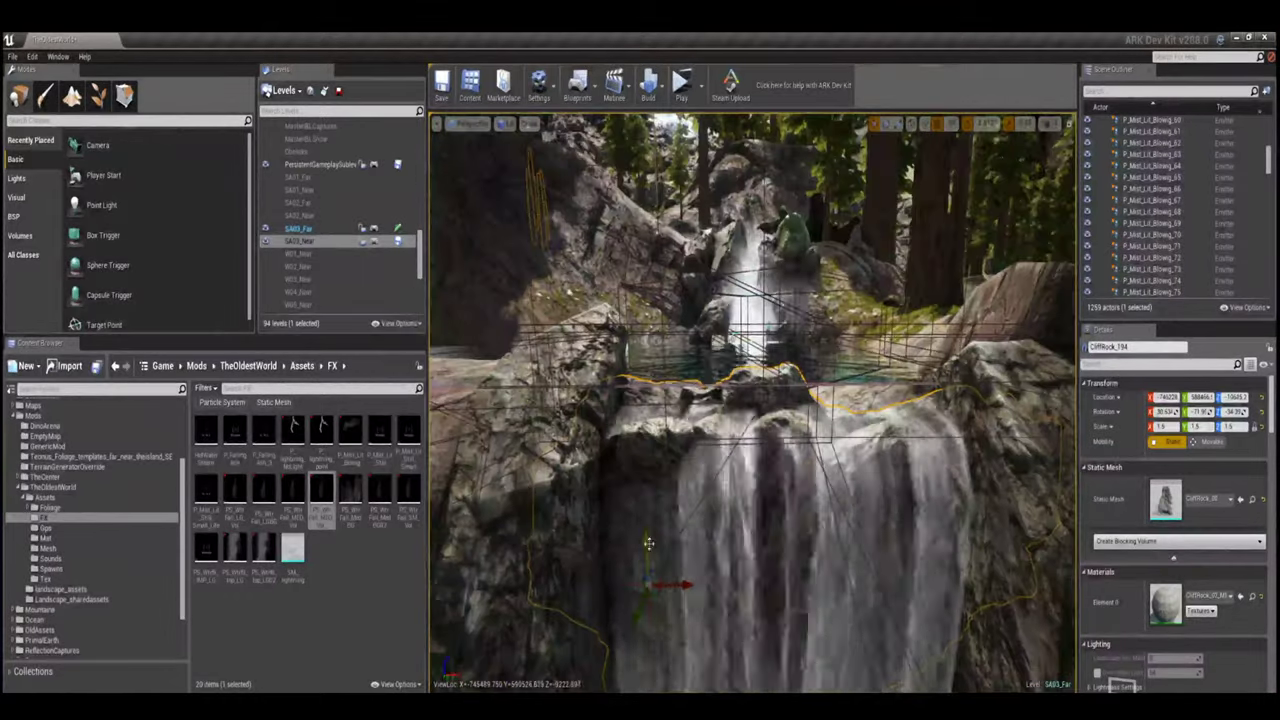
{"action": "key", "text": "f"}
{"action": "left_click_drag", "start_coordinate": [662, 343], "coordinate": [640, 332]}
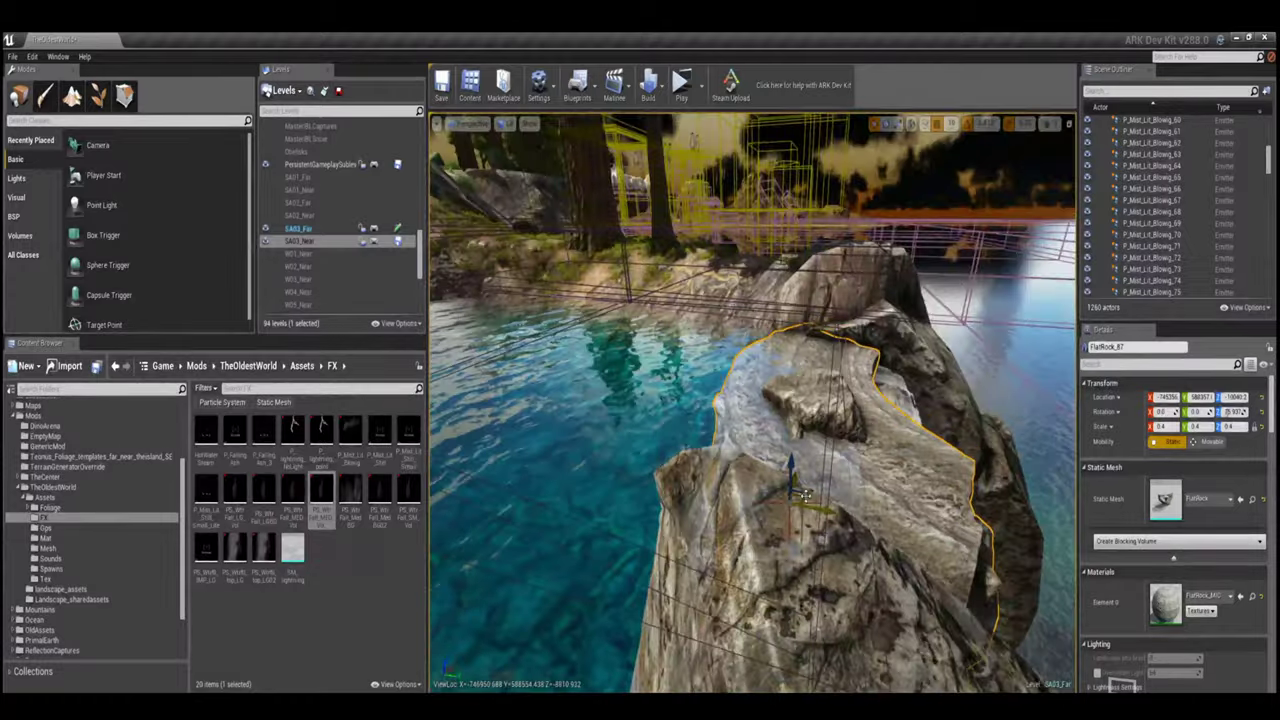
{"action": "left_click_drag", "start_coordinate": [803, 494], "coordinate": [783, 488]}
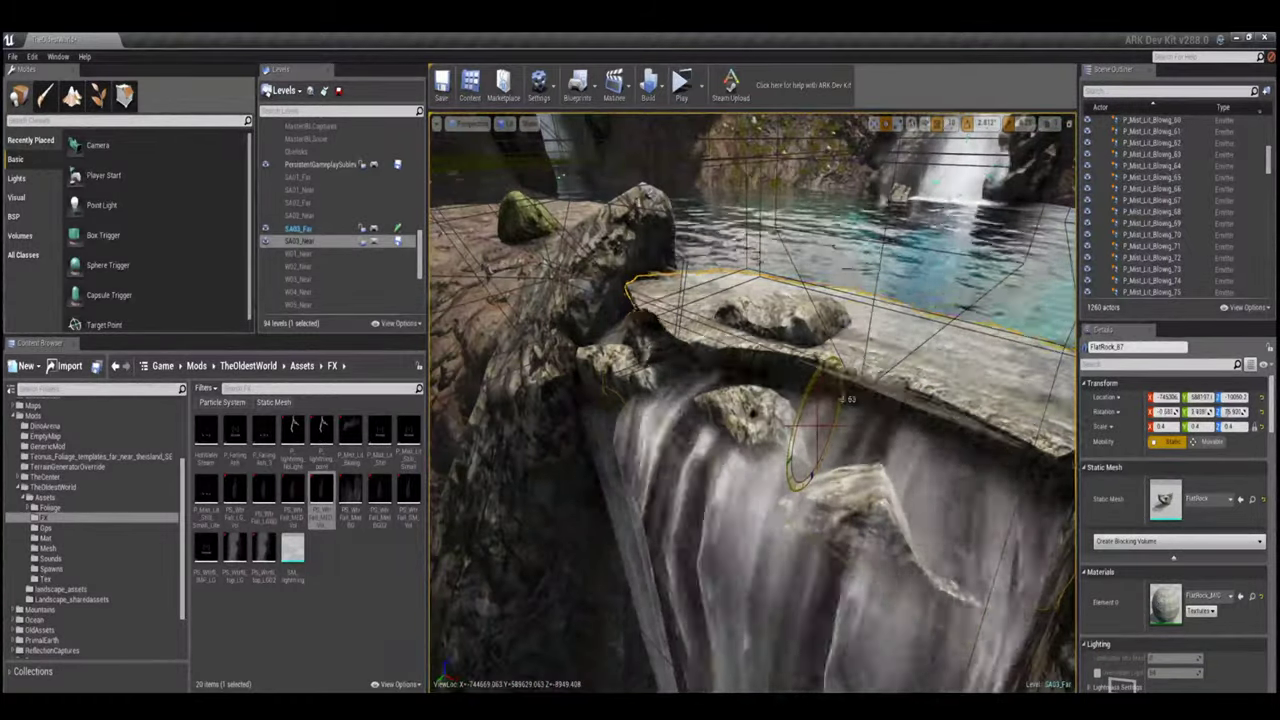
{"action": "right_click_drag", "start_coordinate": [752, 400], "coordinate": [758, 430]}
- Fit another FlatRock mesh into the gap at the lower waterfall's foot, adjusting its scale and rotation
{"action": "left_click_drag", "start_coordinate": [1200, 411], "coordinate": [1175, 426]}
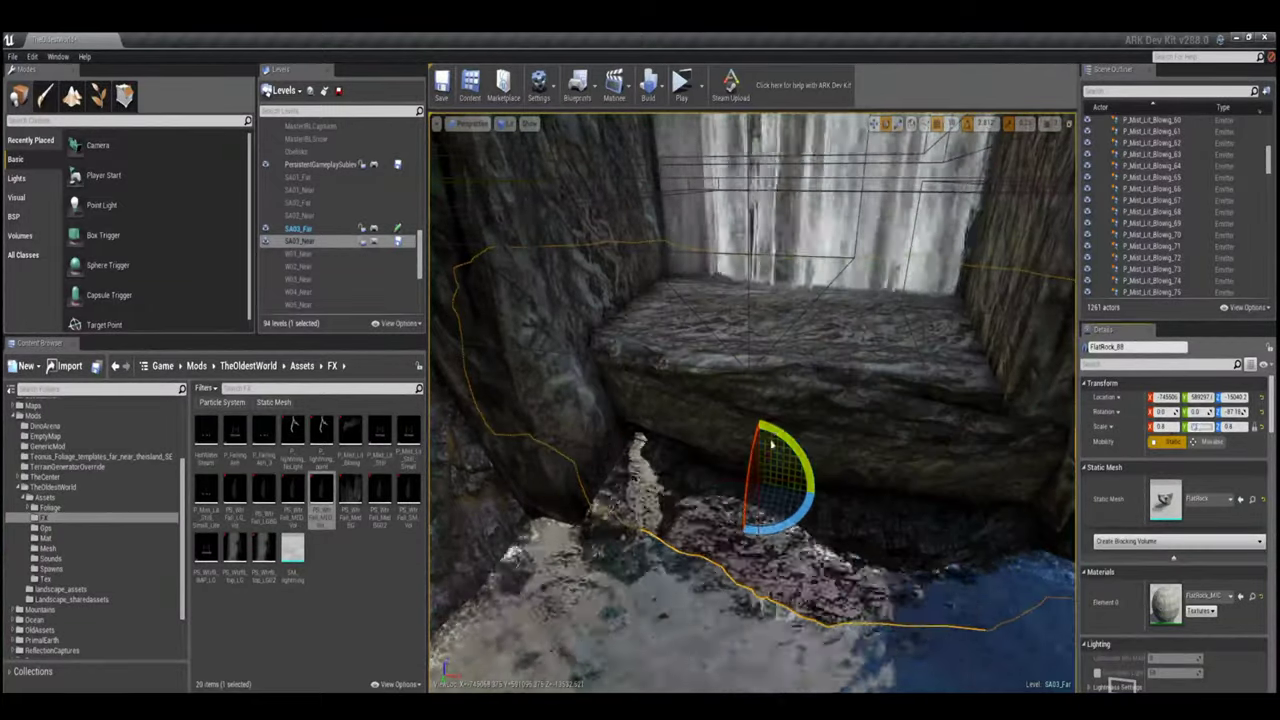
{"action": "right_click_drag", "start_coordinate": [771, 444], "coordinate": [757, 495]}
{"action": "scroll", "coordinate": [732, 578], "scroll_direction": "down", "scroll_amount": 10}
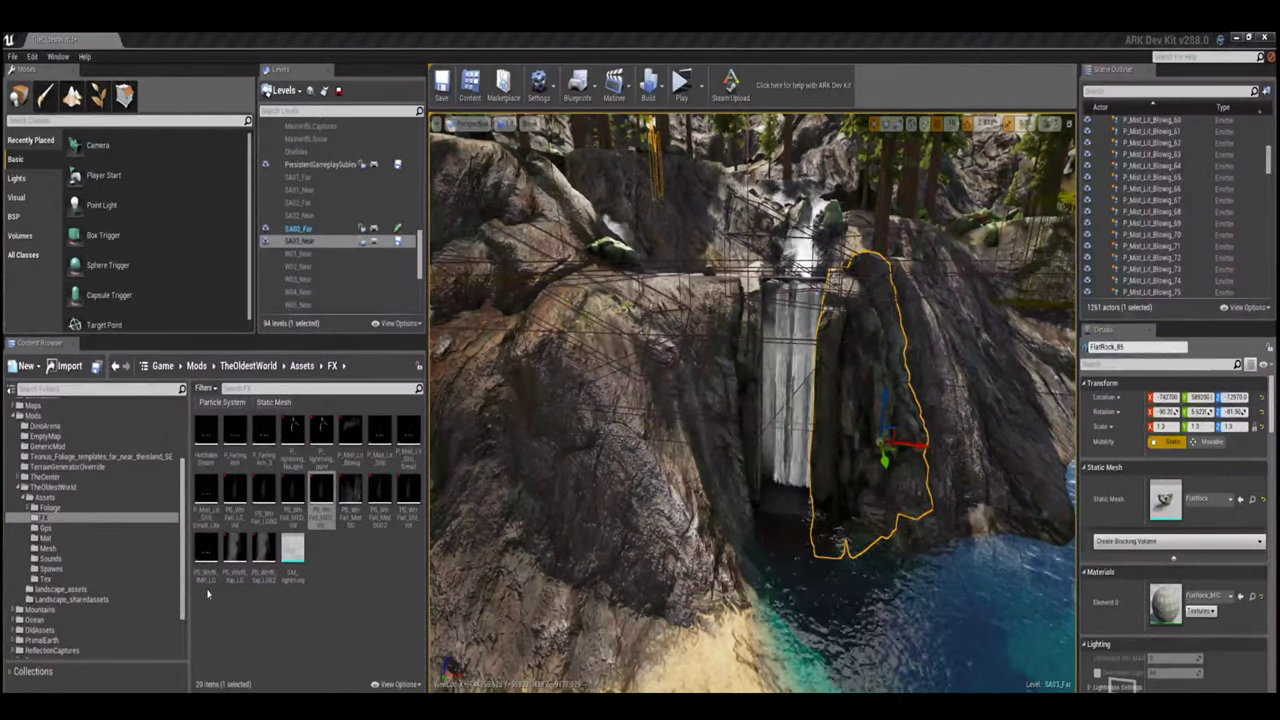
- Duplicate a PS_WtrFall_MED_Vol_Param emitter from the upper waterfall and place the copies side by side along the lower waterfall's lip
{"action": "scroll", "coordinate": [750, 450], "scroll_direction": "up", "scroll_amount": 3}
{"action": "scroll", "coordinate": [1170, 210], "scroll_direction": "down", "scroll_amount": 10}
{"action": "double_click", "coordinate": [1150, 192]}
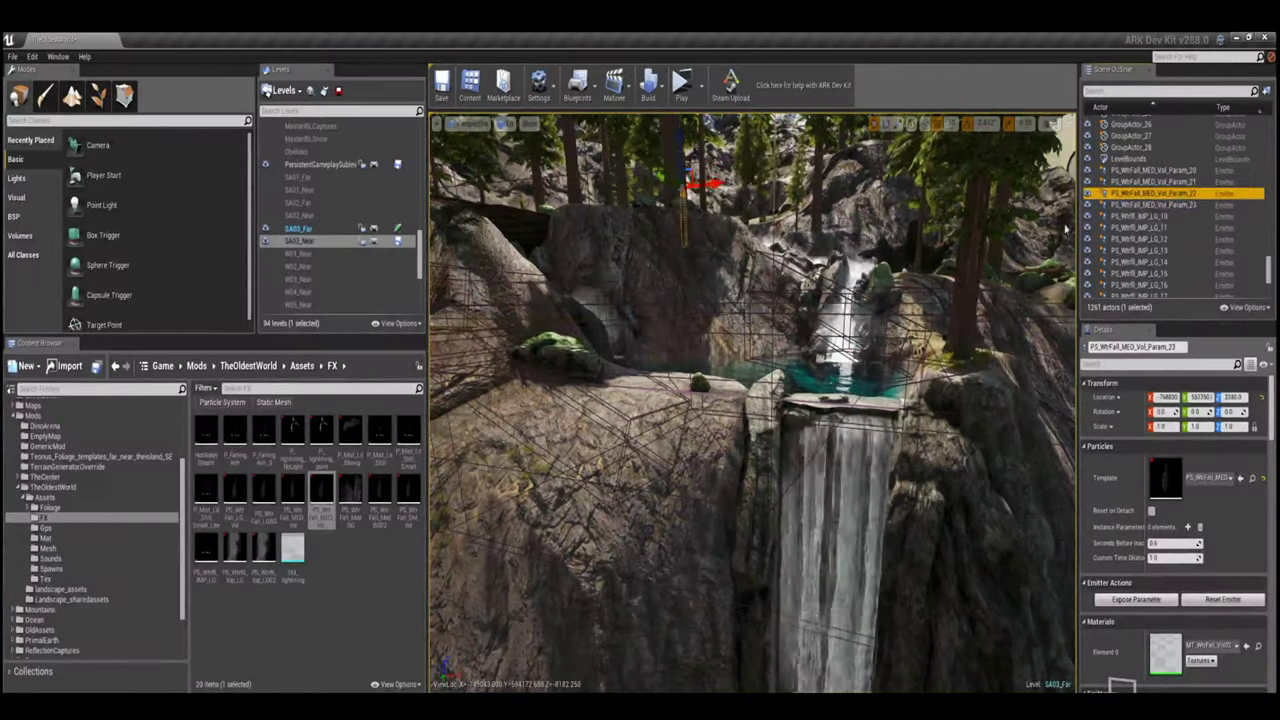
{"action": "key", "text": "ctrl+w"}
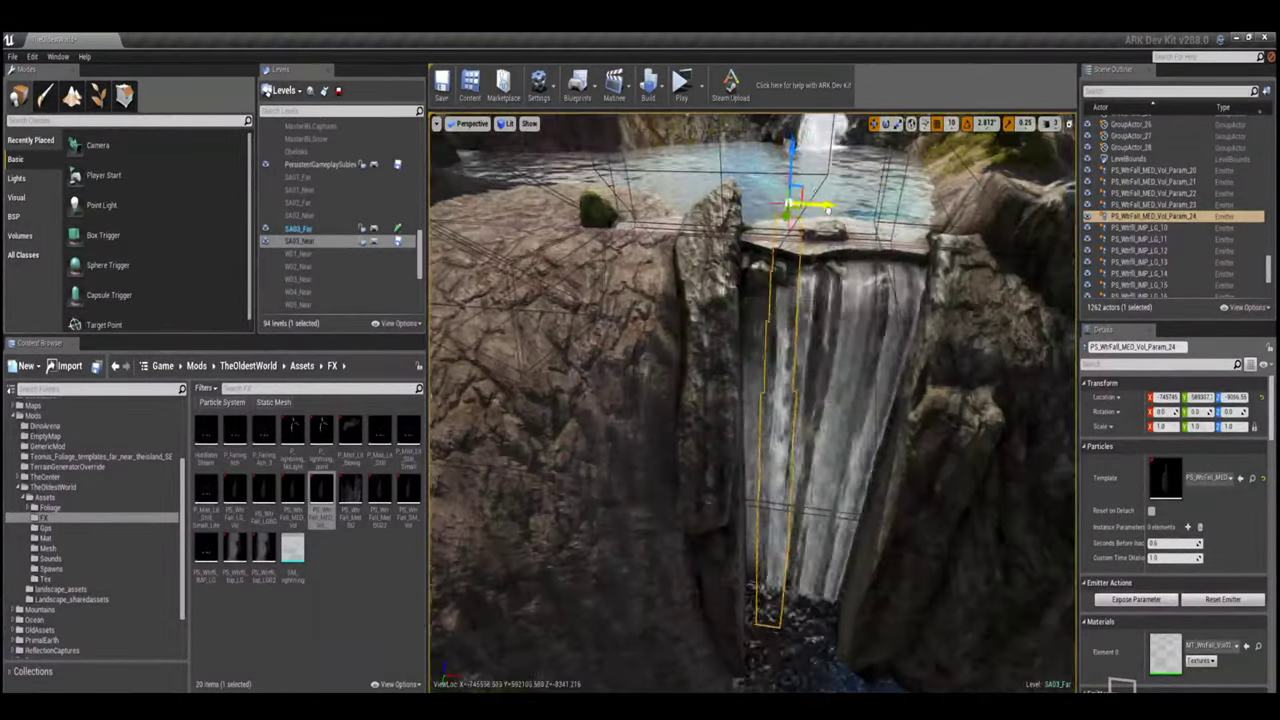
{"action": "right_click_drag", "start_coordinate": [828, 210], "coordinate": [780, 250]}
{"action": "key", "text": "ctrl+w"}
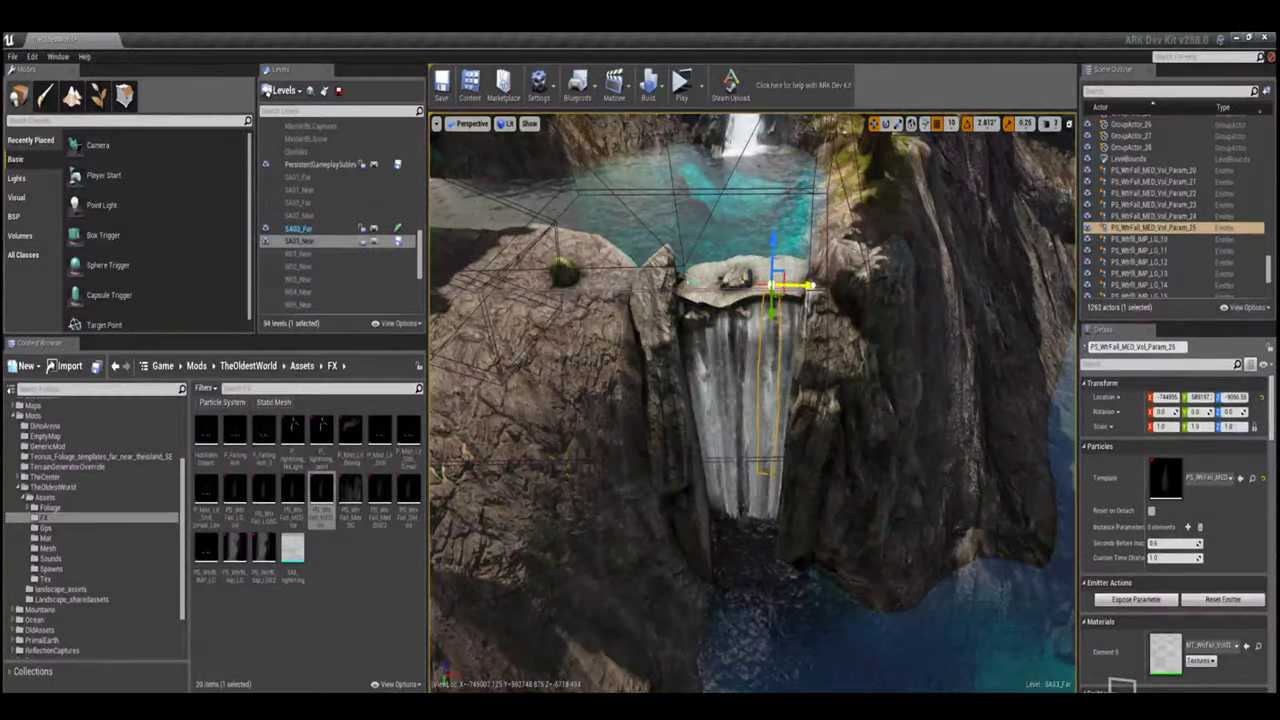
{"action": "key", "text": "ctrl+w"}
- Duplicate a PS_WtrFall_LGBG emitter at scale 1.7 and position it over the lower waterfall's drop
{"action": "scroll", "coordinate": [1153, 265], "scroll_direction": "up", "scroll_amount": 5}
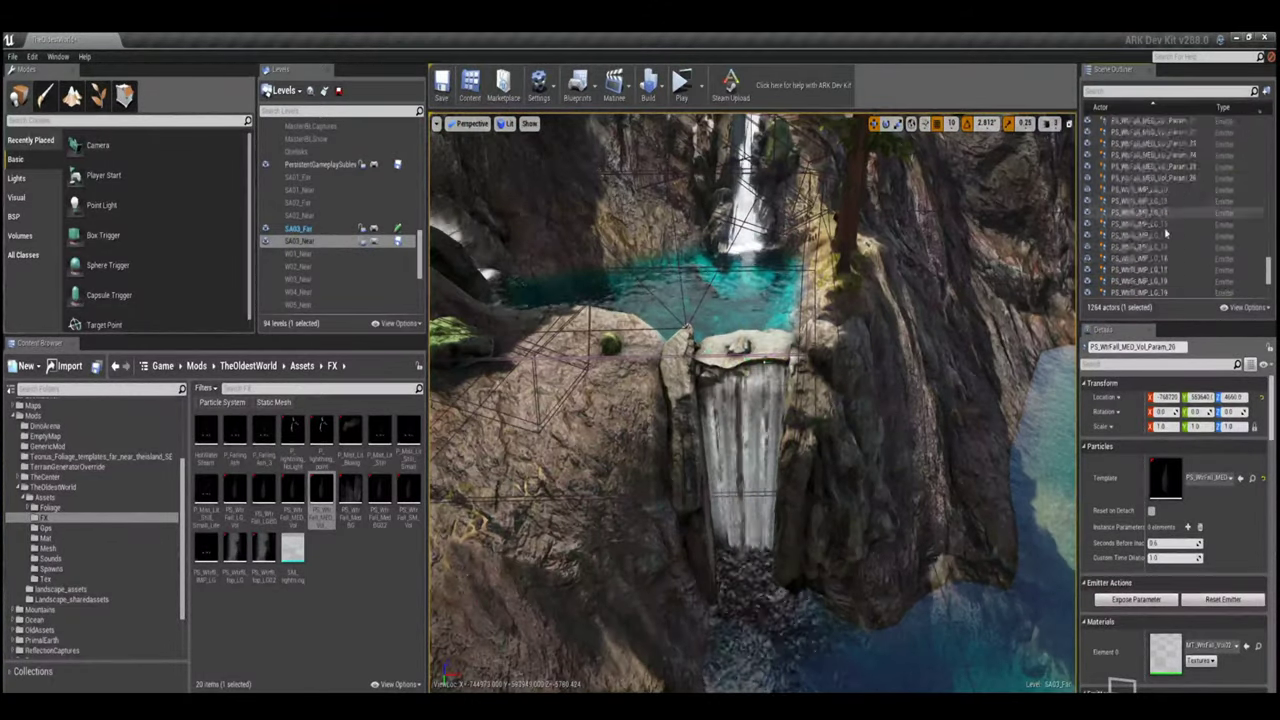
{"action": "double_click", "coordinate": [1150, 226]}
{"action": "left_click", "coordinate": [1150, 282]}
{"action": "key", "text": "ctrl+w"}
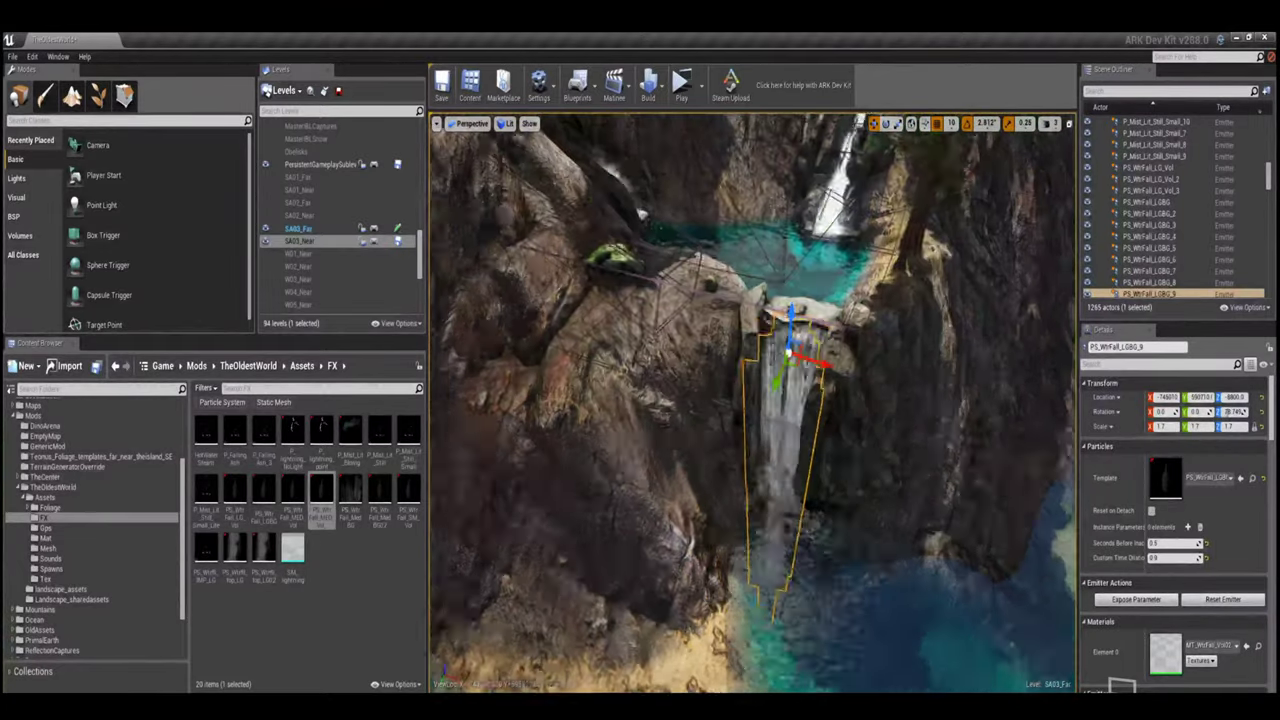
{"action": "right_click_drag", "start_coordinate": [797, 288], "coordinate": [760, 260]}
{"action": "scroll", "coordinate": [752, 400], "scroll_direction": "up", "scroll_amount": 5}
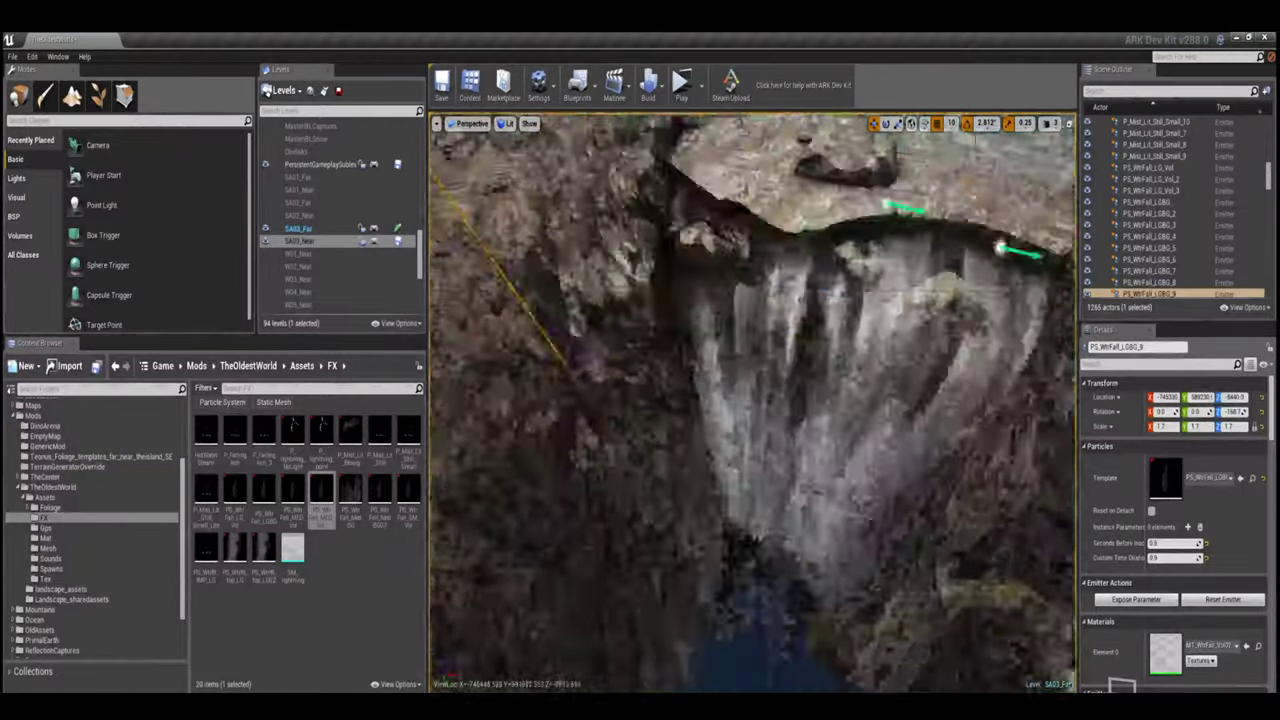
{"action": "mouse_move", "coordinate": [752, 400]}
{"action": "right_mouse_down"}
{"action": "mouse_move", "coordinate": [720, 300]}
{"action": "mouse_move", "coordinate": [760, 380]}
{"action": "right_mouse_up"}
- Add copies of a PS_WtrFall_Spl_LG splash emitter at scale 1.4 near the lower waterfall's lip
{"action": "scroll", "coordinate": [1180, 220], "scroll_direction": "down", "scroll_amount": 5}
{"action": "left_click", "coordinate": [1198, 211]}
{"action": "double_click", "coordinate": [1198, 222]}
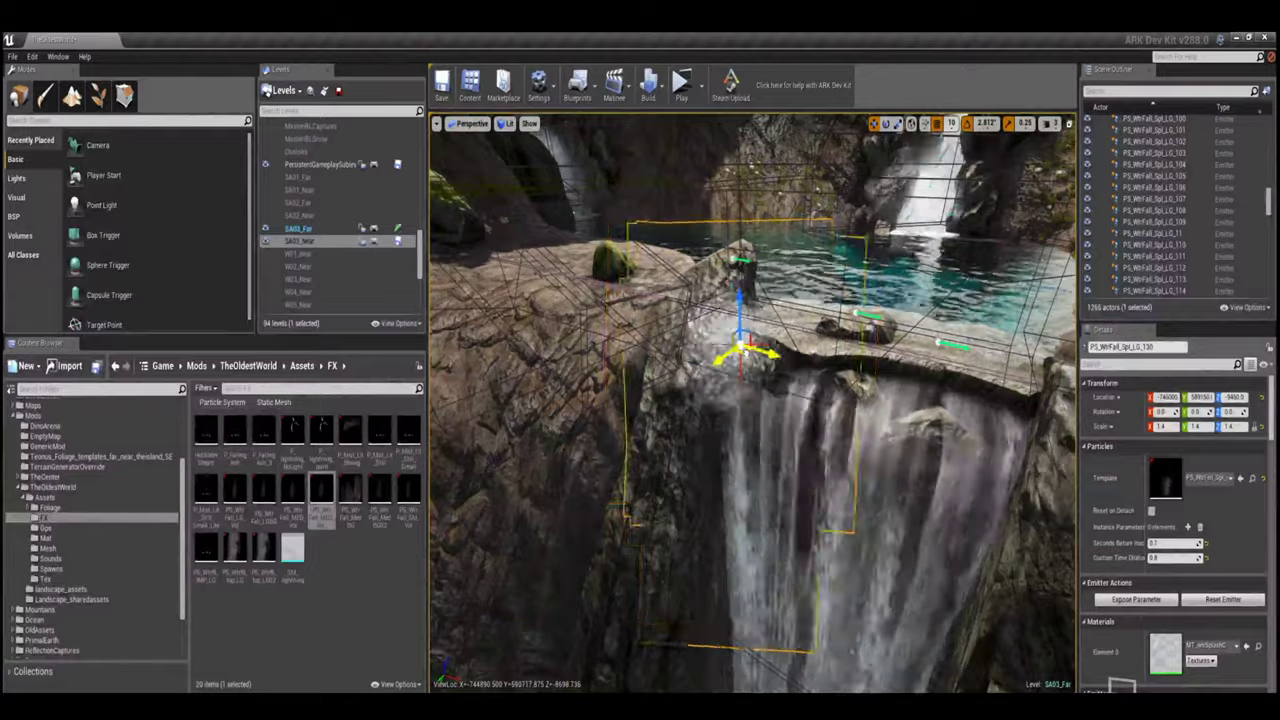
{"action": "right_click_drag", "start_coordinate": [740, 350], "coordinate": [714, 290]}
{"action": "left_click_drag", "start_coordinate": [712, 290], "coordinate": [716, 296], "text": "alt"}
- Copy P_Mist_Lit_Blowig emitters at scale 3.5 down the lower waterfall and rotate them to spread mist towards its foot
{"action": "right_click_drag", "start_coordinate": [794, 269], "coordinate": [808, 425]}
{"action": "left_click", "coordinate": [697, 365]}
{"action": "left_click_drag", "start_coordinate": [808, 425], "coordinate": [812, 428], "text": "alt"}
{"action": "right_click_drag", "start_coordinate": [812, 428], "coordinate": [770, 390]}
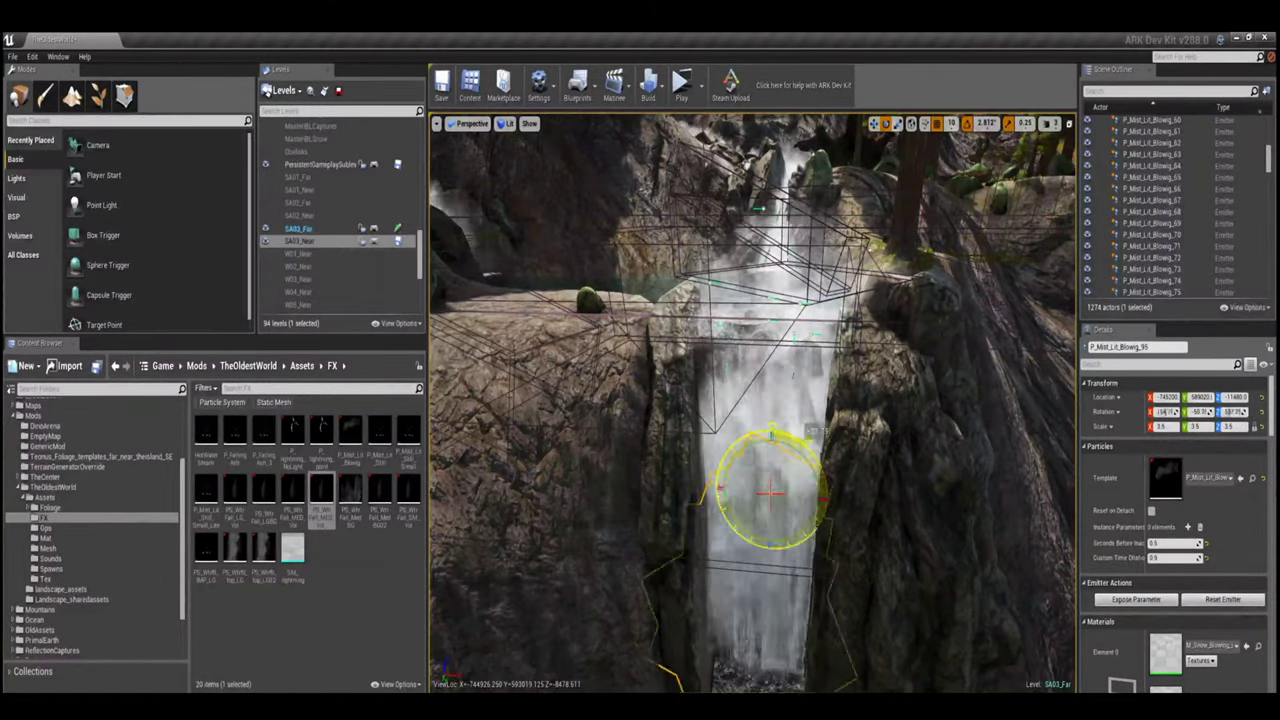
{"action": "right_click_drag", "start_coordinate": [795, 520], "coordinate": [749, 369]}
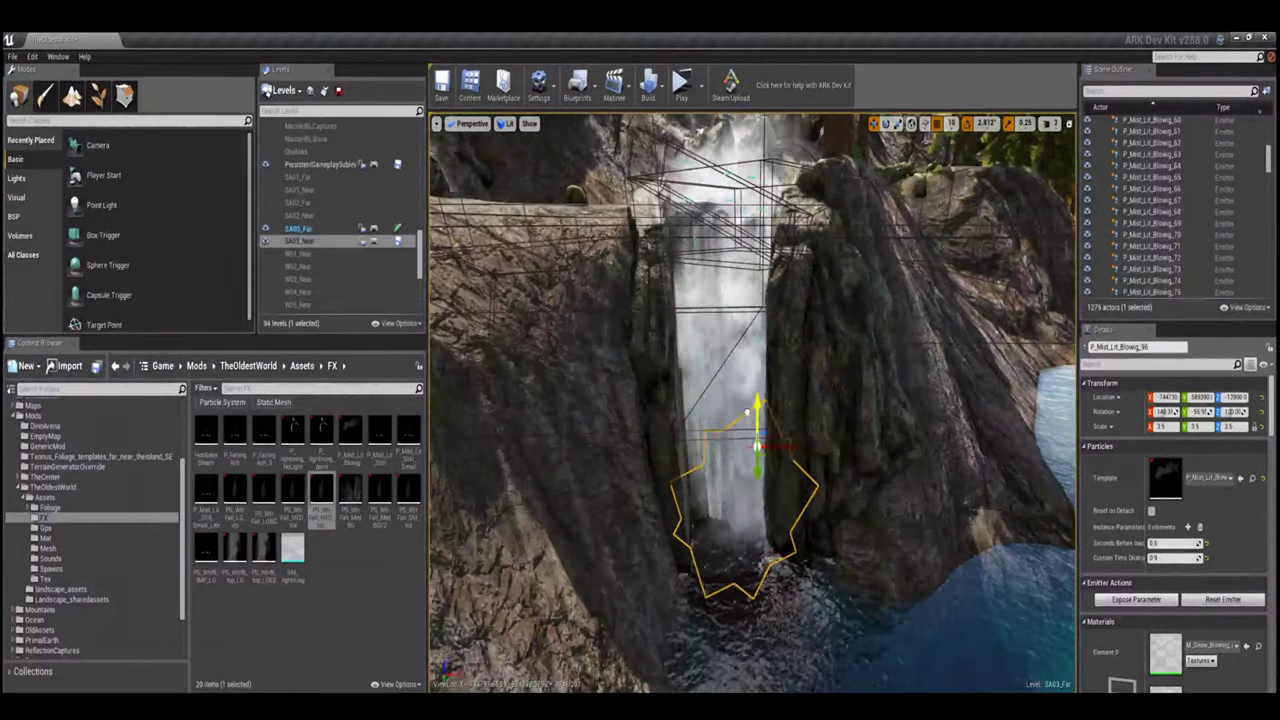
{"action": "left_click", "coordinate": [722, 337]}
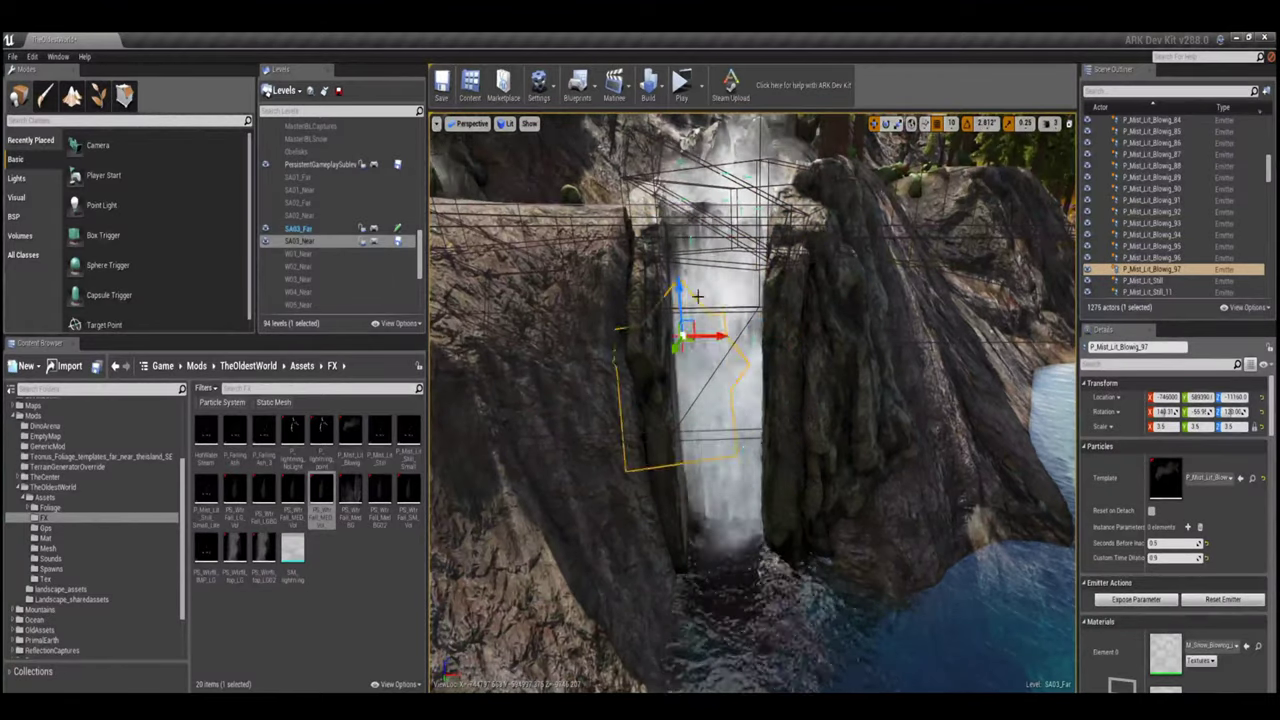
- Place a PS_Wtrfl_IMP_LG emitter at scale 0.6 on the rock slab at the lower waterfall's lip and orient it along the flow
{"action": "left_click", "coordinate": [873, 414]}
{"action": "key", "text": "f"}
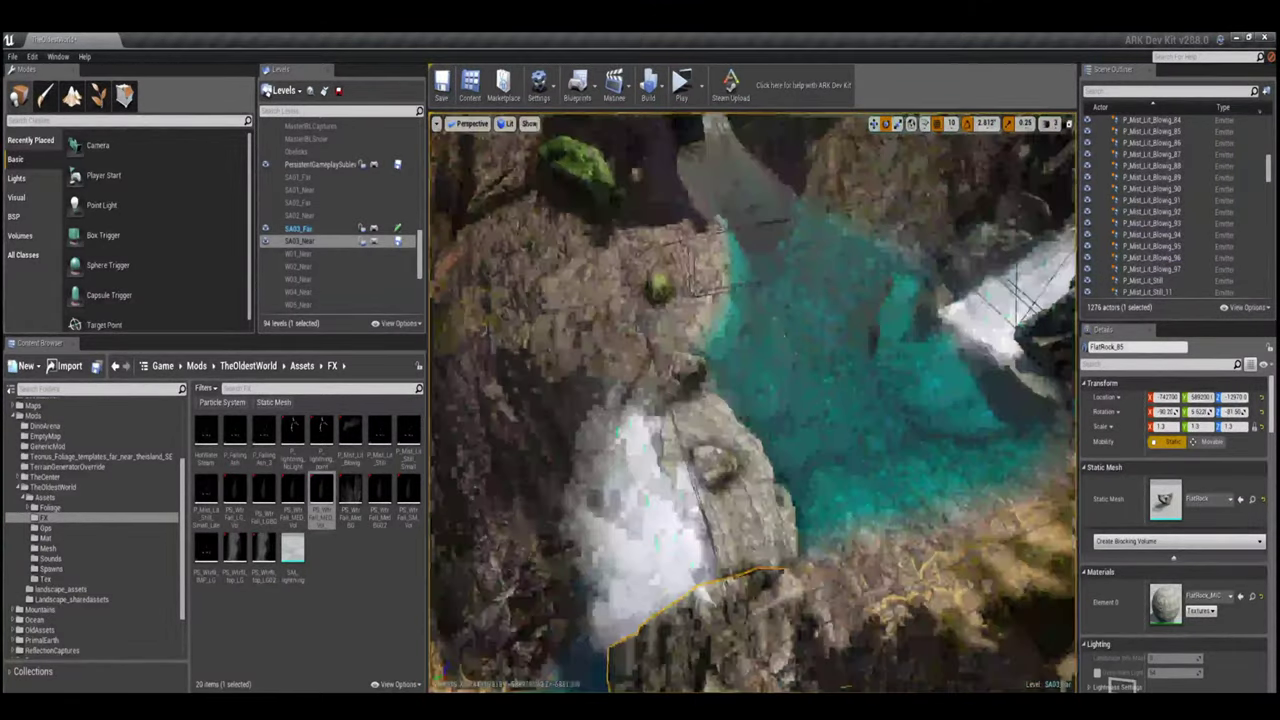
{"action": "scroll", "coordinate": [1175, 210], "scroll_direction": "down", "scroll_amount": 1}
{"action": "left_click", "coordinate": [1140, 142]}
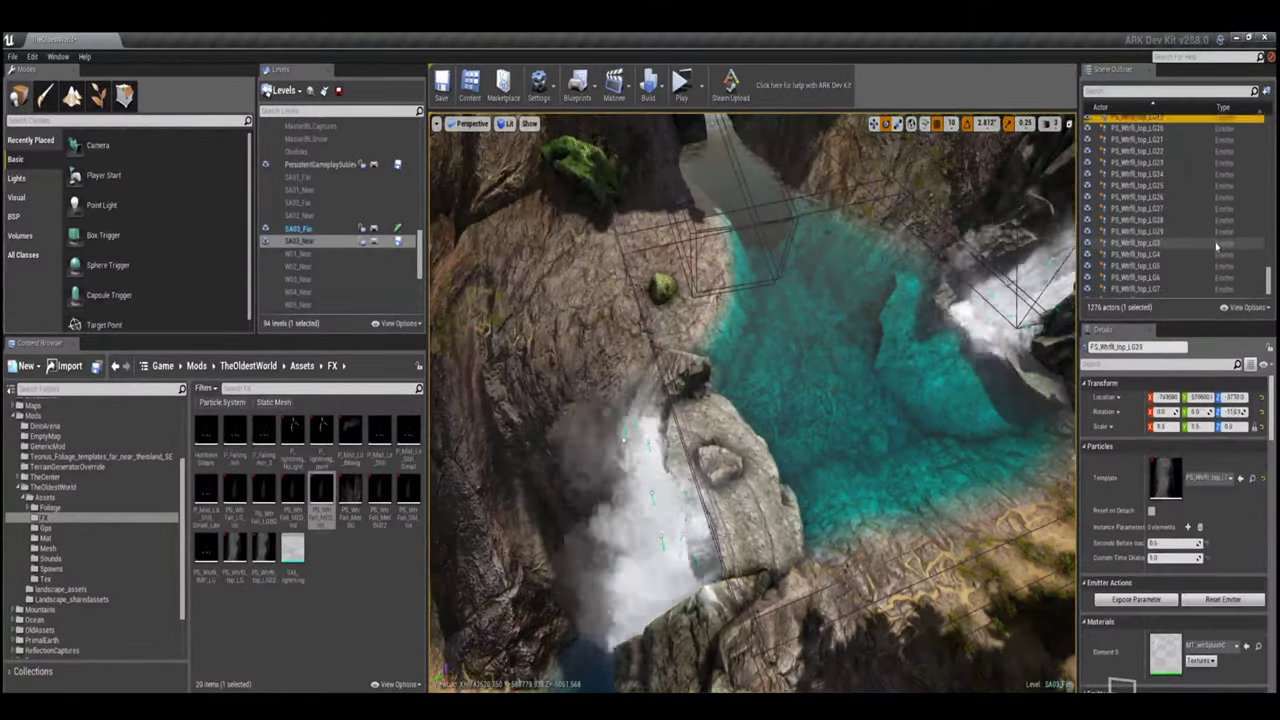
{"action": "left_click_drag", "start_coordinate": [320, 490], "coordinate": [714, 428]}
{"action": "key", "text": "f"}
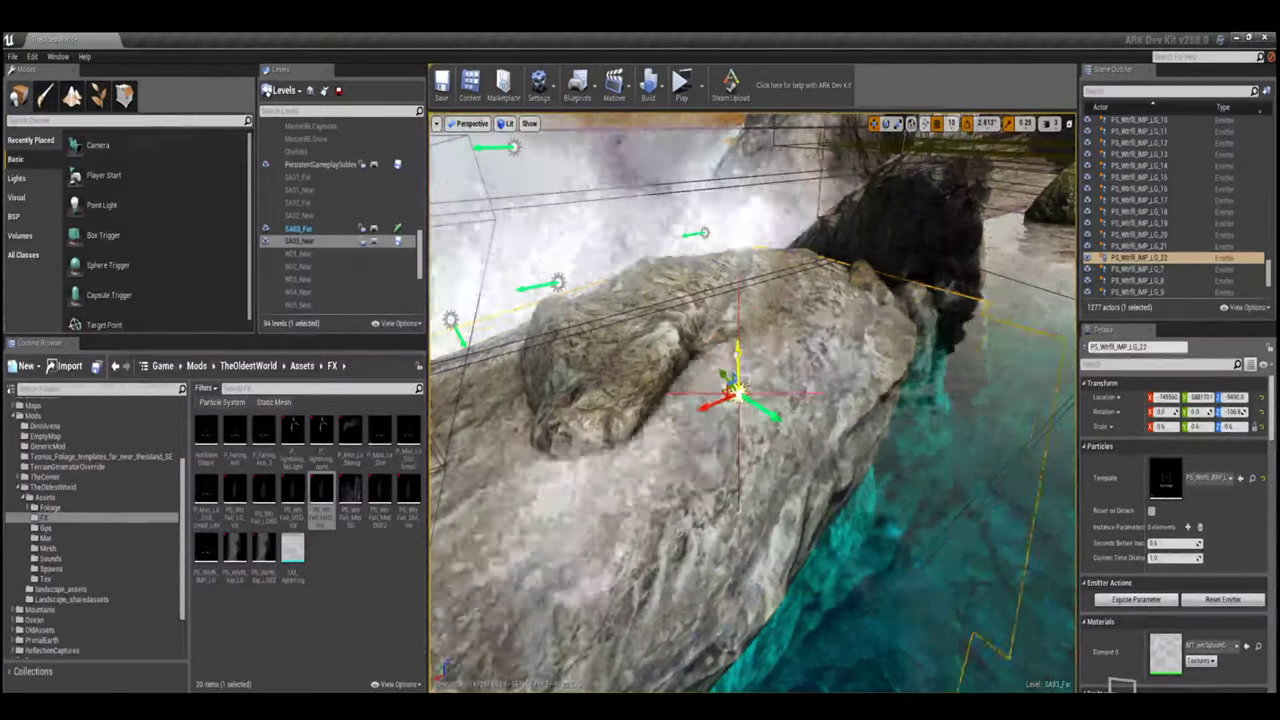
{"action": "right_click_drag", "start_coordinate": [750, 400], "coordinate": [730, 330]}
{"action": "key", "text": "f"}
{"action": "left_click_drag", "start_coordinate": [1195, 426], "coordinate": [1215, 426]}
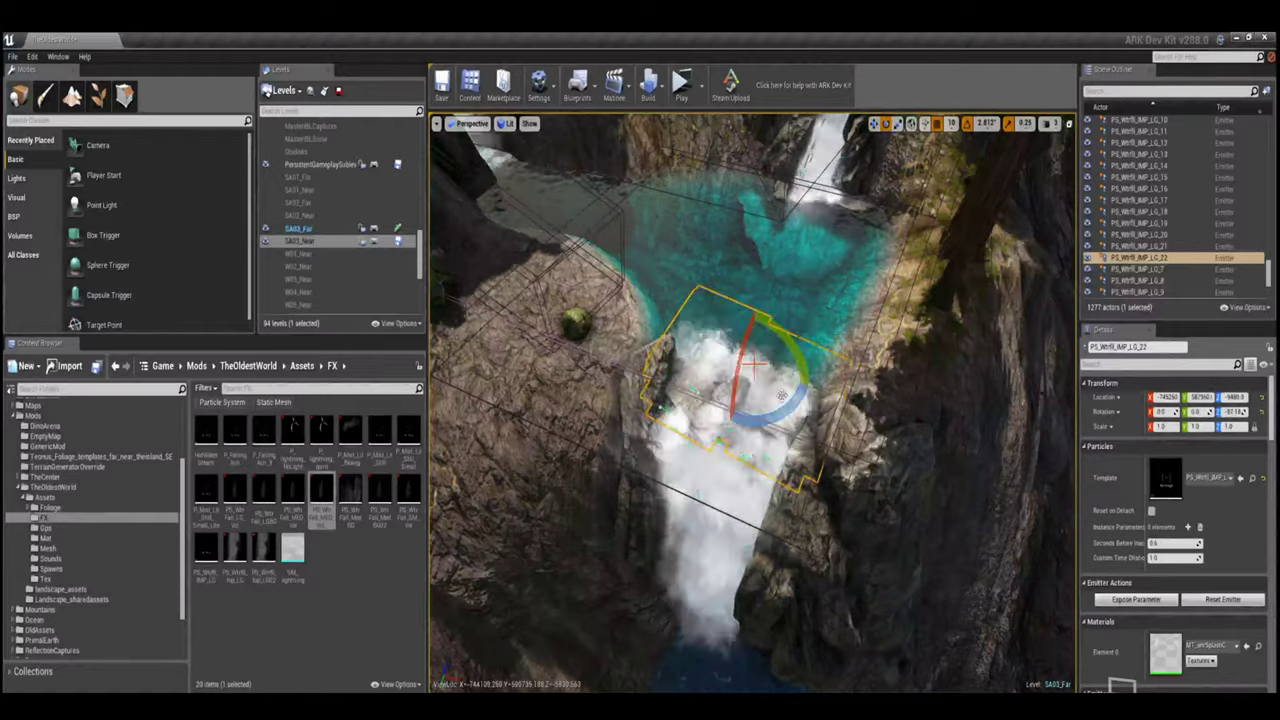
- Duplicate the PS_Wtrfl_IMP_LG emitter at the lip and position copies down at the lower waterfall's foot
{"action": "left_click_drag", "start_coordinate": [768, 382], "coordinate": [743, 373], "text": "alt"}
{"action": "right_click_drag", "start_coordinate": [748, 398], "coordinate": [725, 320]}
{"action": "left_click_drag", "start_coordinate": [700, 130], "coordinate": [733, 403], "text": "alt"}
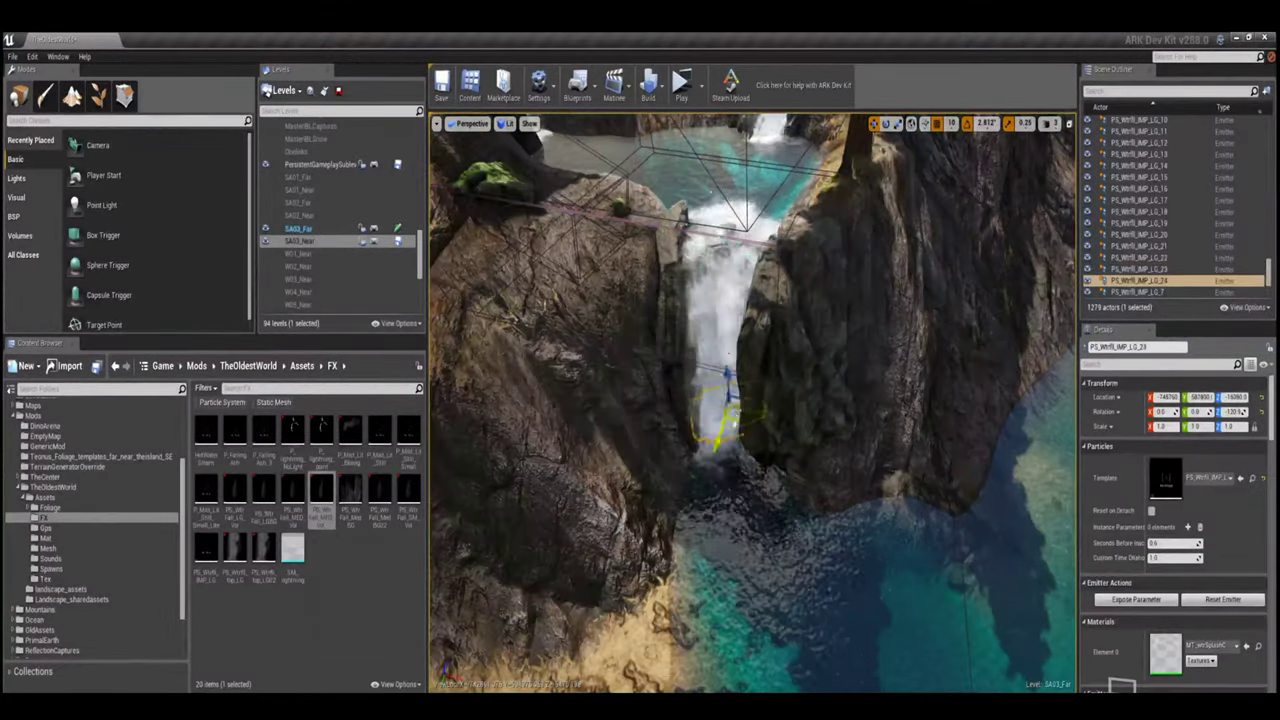
- Spread further PS_Wtrfl_IMP_LG emitter copies at scale 1.0 across the water surface at the lower waterfall's foot
{"action": "key", "text": "f"}
{"action": "right_click_drag", "start_coordinate": [733, 403], "coordinate": [720, 300]}
{"action": "left_click_drag", "start_coordinate": [700, 290], "coordinate": [758, 352], "text": "alt"}
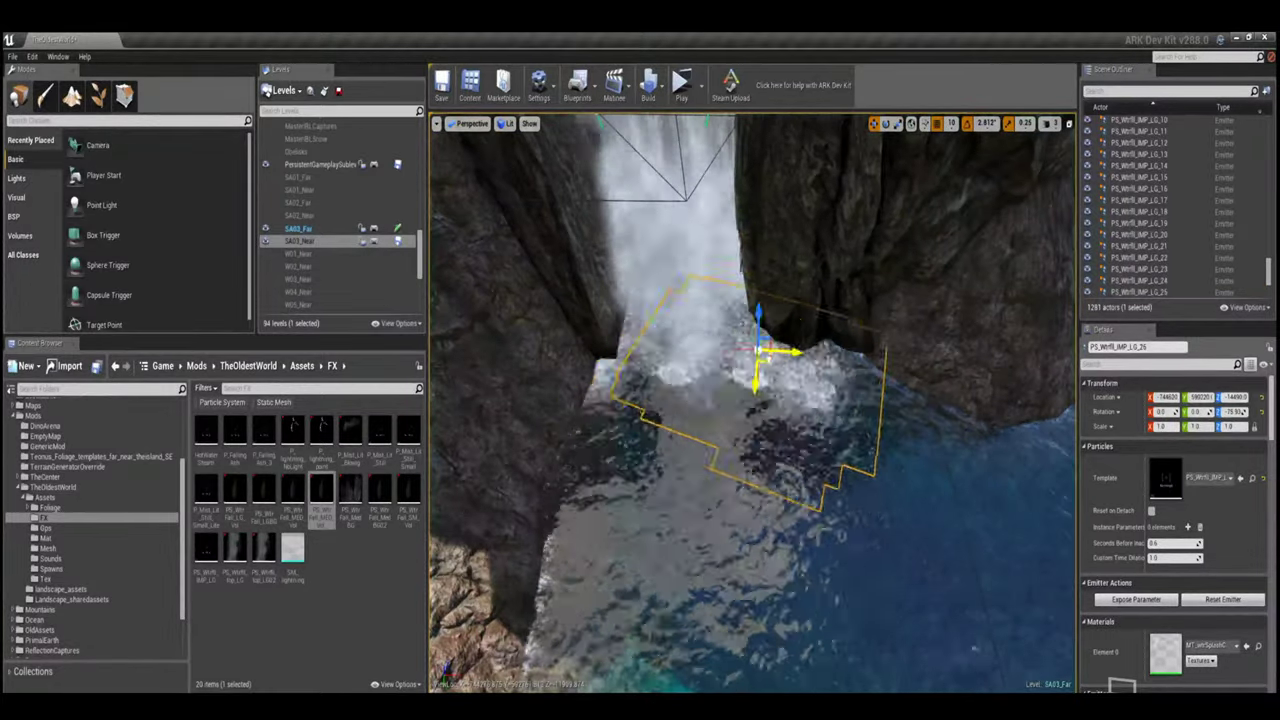
{"action": "left_click", "coordinate": [850, 520]}
{"action": "right_click_drag", "start_coordinate": [850, 520], "coordinate": [790, 470]}
{"action": "left_click_drag", "start_coordinate": [757, 314], "coordinate": [749, 337], "text": "alt"}
{"action": "mouse_move", "coordinate": [749, 337]}
{"action": "right_mouse_down"}
{"action": "mouse_move", "coordinate": [749, 300]}
{"action": "mouse_move", "coordinate": [760, 330]}
{"action": "right_mouse_up"}
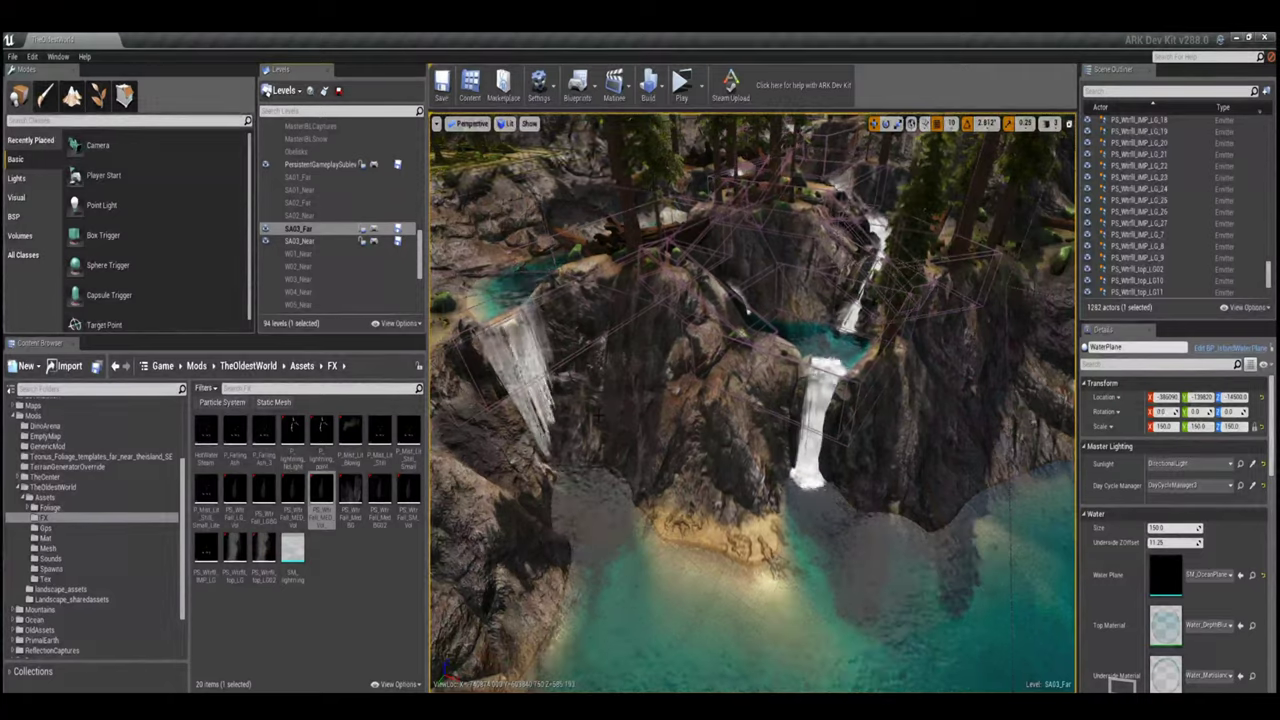
- Place a FlatRock mesh at scale 1.0 against the base of the neighbouring cliff waterfall and rotate it upright along the flow
{"action": "left_click", "coordinate": [786, 400]}
{"action": "left_click", "coordinate": [529, 457]}
{"action": "right_click_drag", "start_coordinate": [514, 429], "coordinate": [625, 440]}
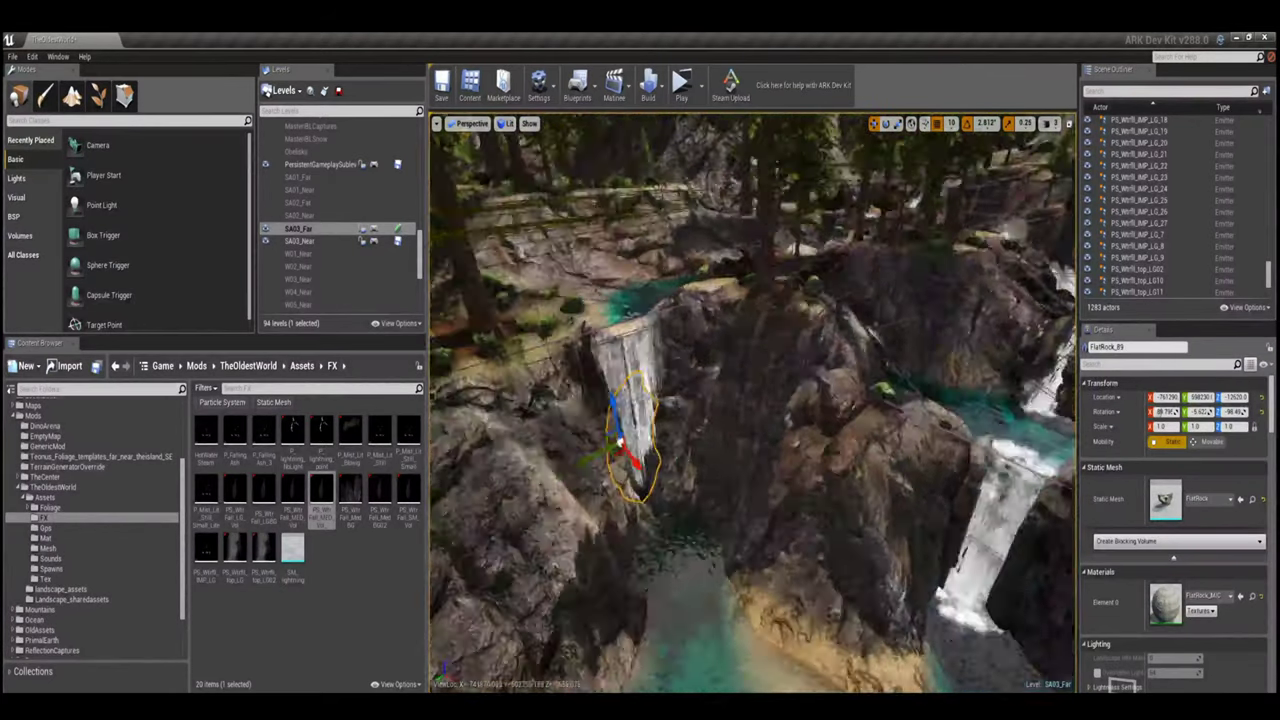
{"action": "key", "text": "f"}
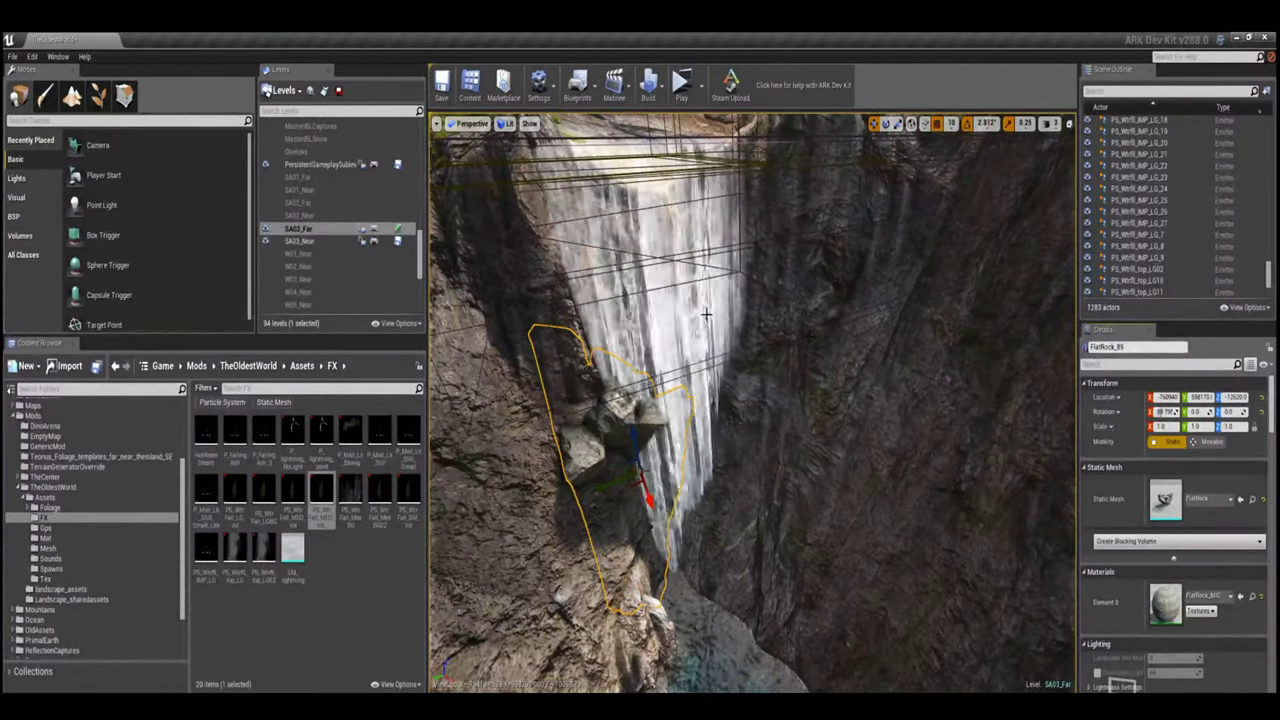
{"action": "left_click_drag", "start_coordinate": [603, 422], "coordinate": [618, 444]}
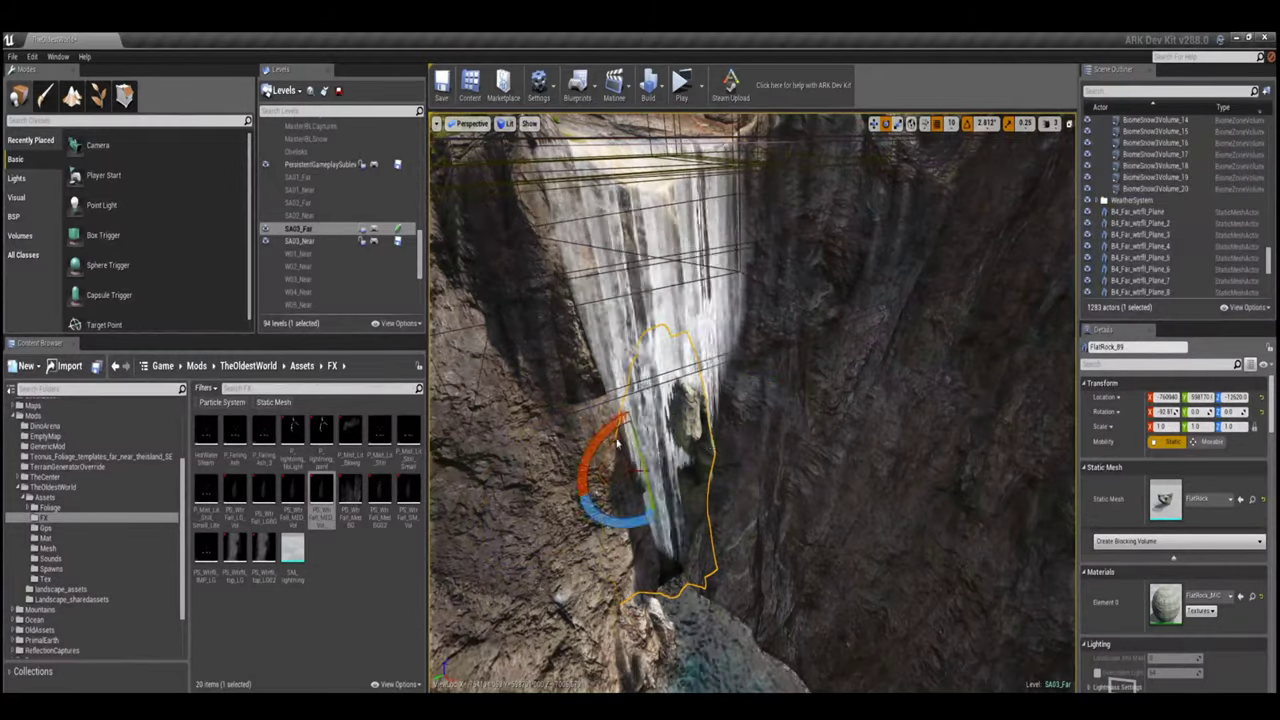
{"action": "mouse_move", "coordinate": [660, 385]}
{"action": "left_mouse_down"}
{"action": "mouse_move", "coordinate": [675, 380]}
{"action": "mouse_move", "coordinate": [668, 392]}
{"action": "left_mouse_up"}
- Sculpt the landscape cliff around the neighbouring waterfall
{"action": "left_click", "coordinate": [72, 95]}
{"action": "mouse_move", "coordinate": [657, 443]}
{"action": "right_mouse_down"}
{"action": "mouse_move", "coordinate": [650, 460]}
{"action": "mouse_move", "coordinate": [660, 420]}
{"action": "right_mouse_up"}
{"action": "mouse_move", "coordinate": [760, 665]}
{"action": "right_mouse_down"}
{"action": "mouse_move", "coordinate": [760, 640]}
{"action": "mouse_move", "coordinate": [760, 665]}
{"action": "right_mouse_up"}
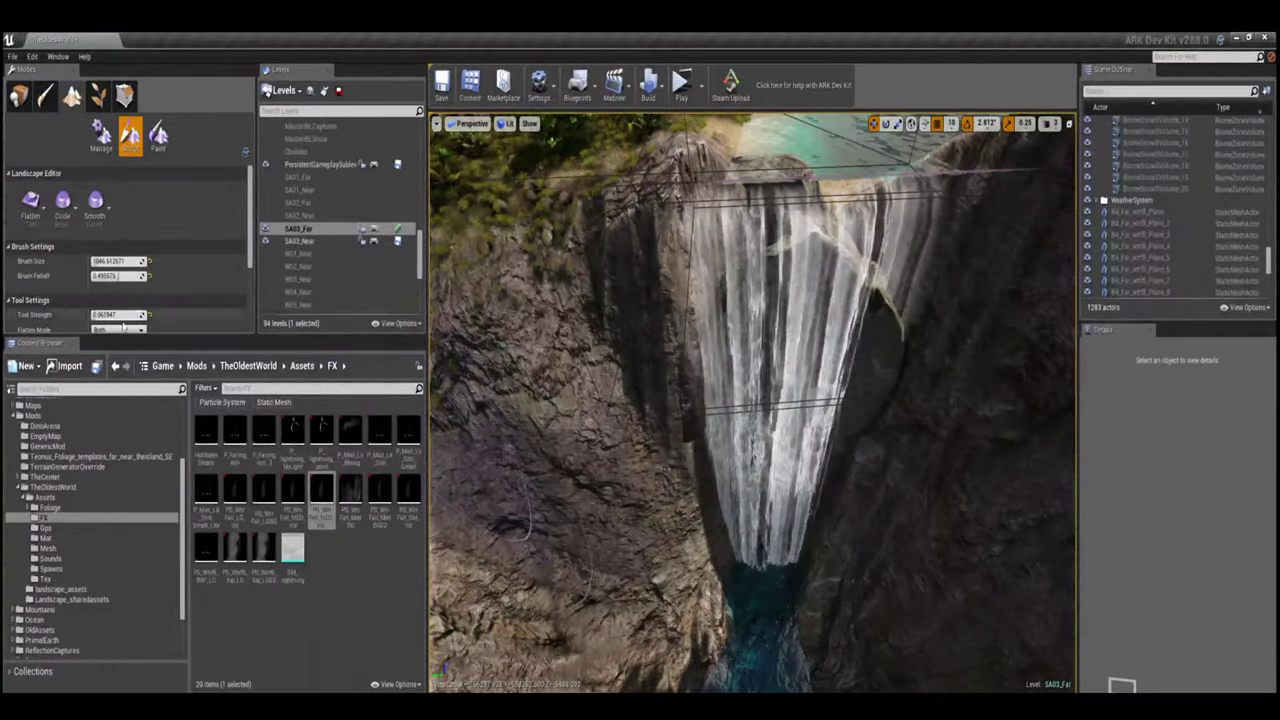
- Place FlatRock meshes at scale 1.5 on both sides of the neighbouring waterfall and rotate them upright to frame it
{"action": "key", "text": "ctrl+3"}
{"action": "right_click_drag", "start_coordinate": [916, 291], "coordinate": [530, 350]}
{"action": "key", "text": "ctrl+z"}
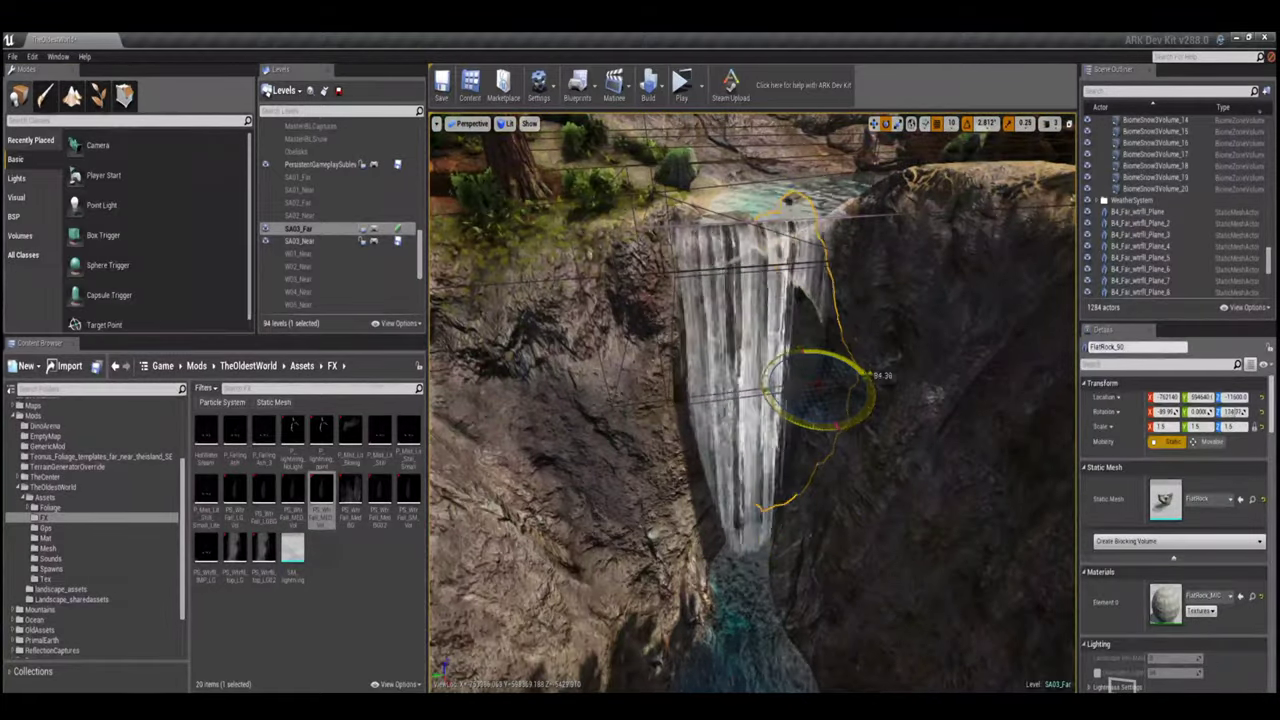
{"action": "right_click_drag", "start_coordinate": [750, 400], "coordinate": [800, 420]}
{"action": "left_click_drag", "start_coordinate": [845, 510], "coordinate": [677, 510], "text": "alt"}
{"action": "mouse_move", "coordinate": [675, 537]}
{"action": "right_mouse_down"}
{"action": "mouse_move", "coordinate": [560, 440]}
{"action": "mouse_move", "coordinate": [706, 398]}
{"action": "right_mouse_up"}
- Sculpt the landscape at the neighbouring waterfall's foot and place a FlatRock at scale 0.4 under the falling water
{"action": "key", "text": "shift+3"}
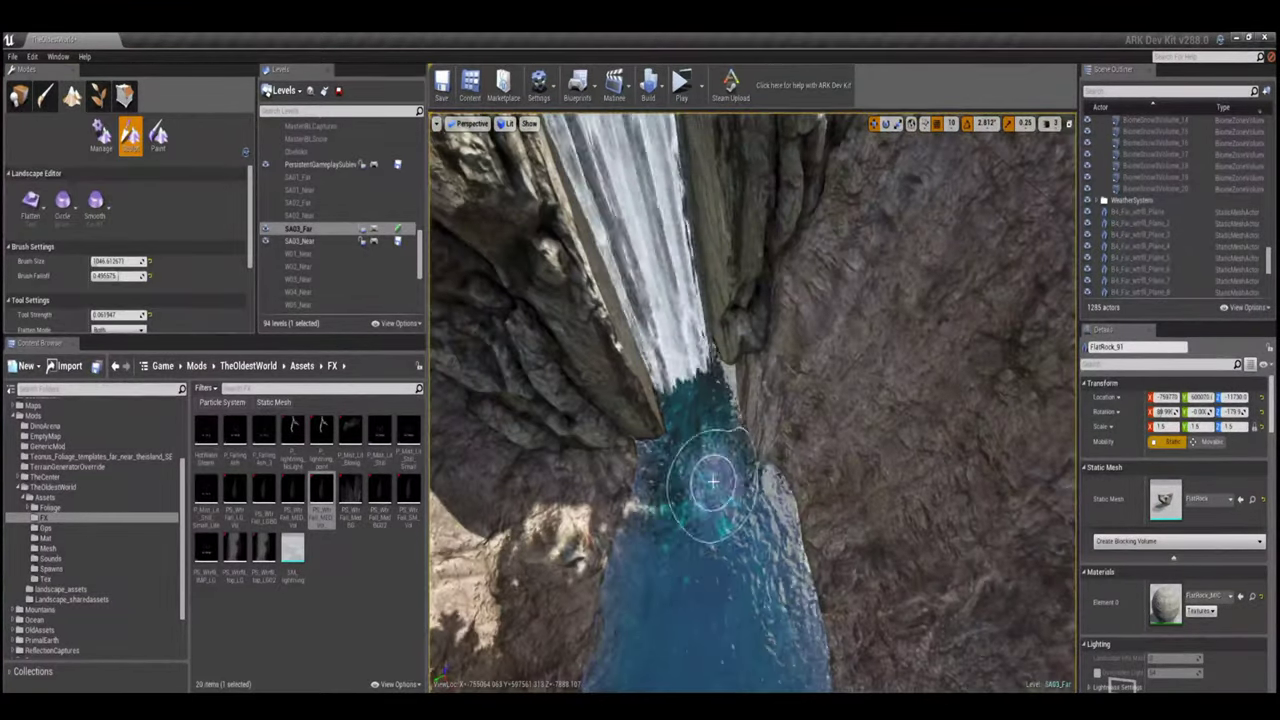
{"action": "right_click_drag", "start_coordinate": [712, 483], "coordinate": [712, 470]}
{"action": "key", "text": "shift+1"}
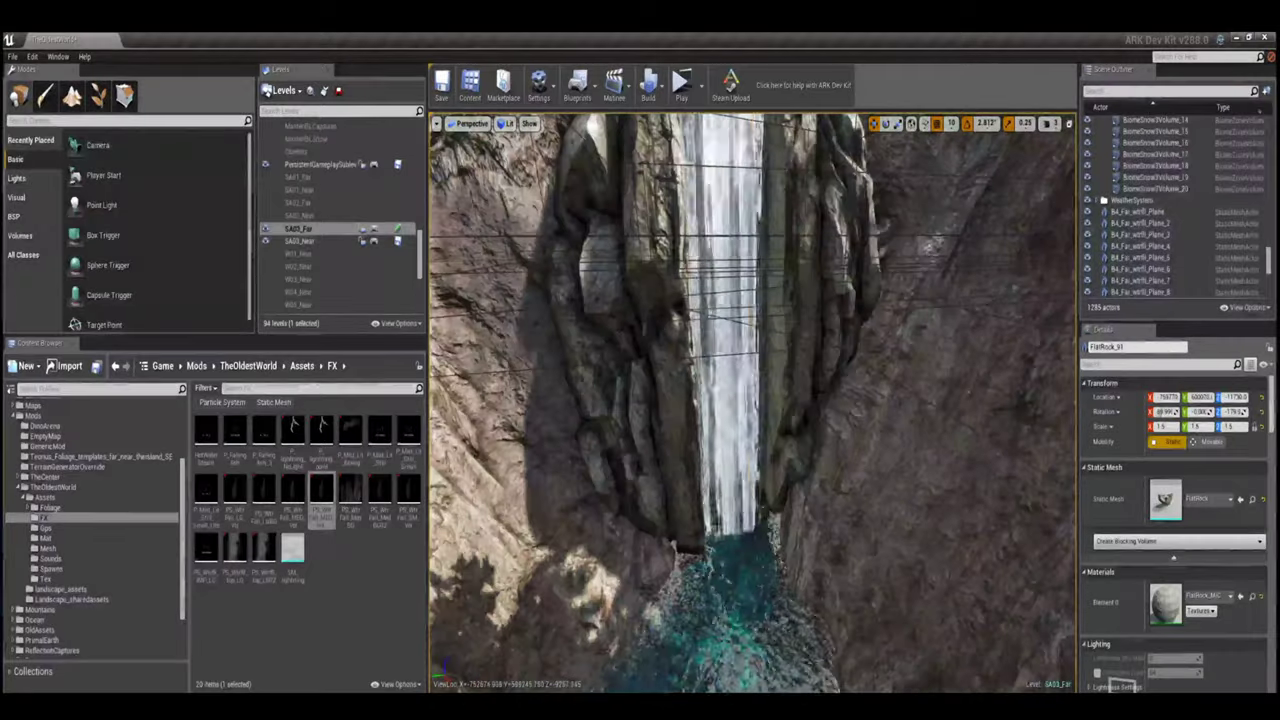
{"action": "right_click_drag", "start_coordinate": [712, 470], "coordinate": [712, 470]}
{"action": "left_click_drag", "start_coordinate": [760, 330], "coordinate": [735, 365]}
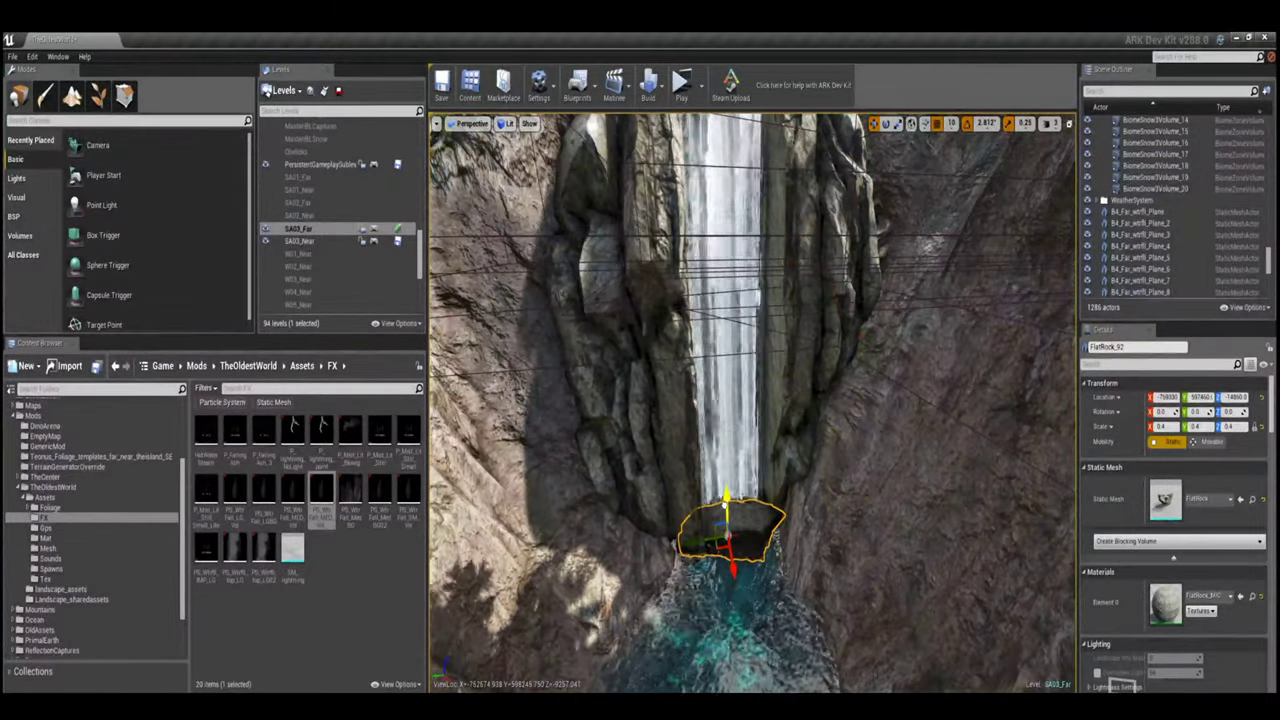
- Place copies of a CliffRock mesh at scale 1.5 around the neighbouring waterfall's lip and rotate them along the cliff edge
{"action": "key", "text": "f"}
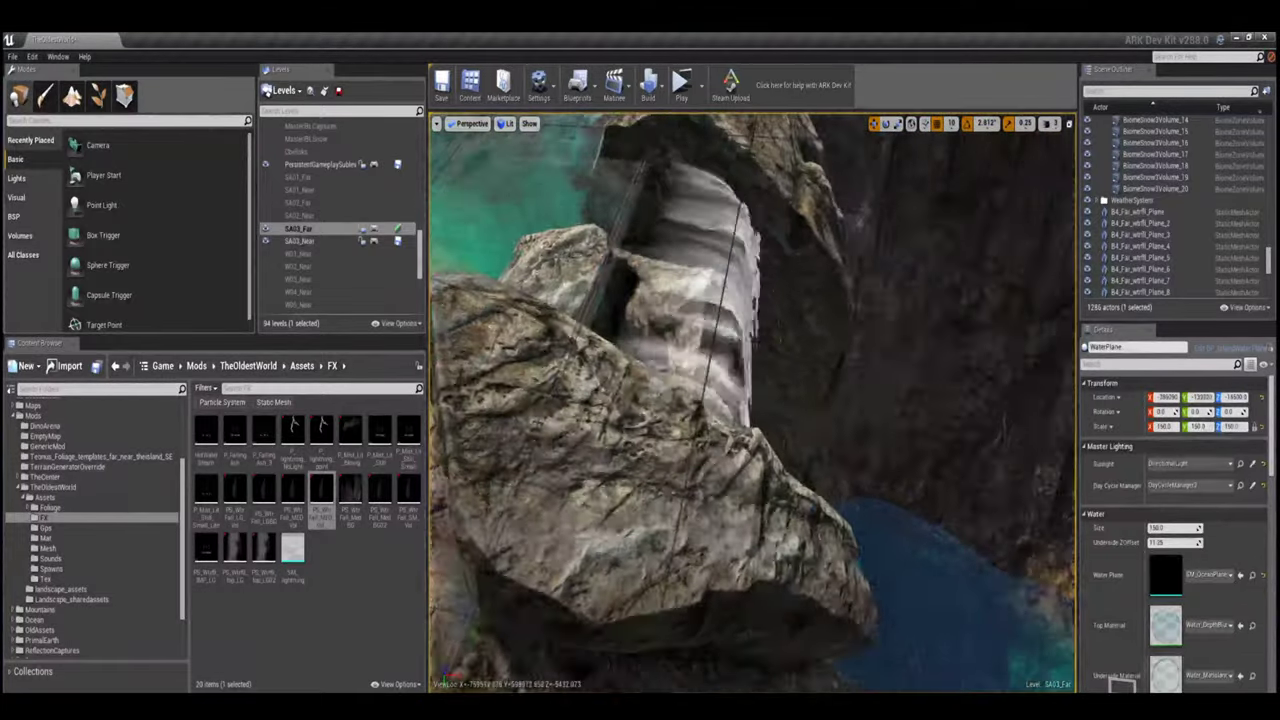
{"action": "left_click", "coordinate": [1137, 211]}
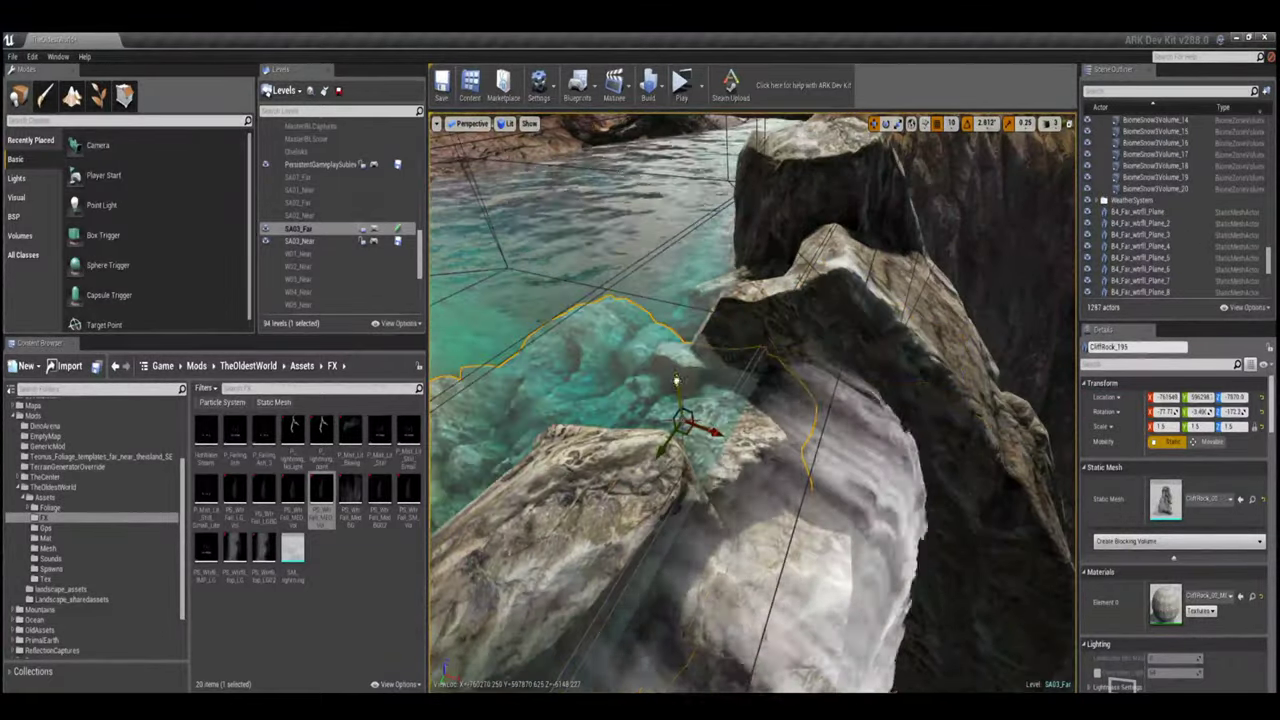
{"action": "left_click_drag", "start_coordinate": [750, 400], "coordinate": [690, 380], "text": "alt"}
{"action": "left_click_drag", "start_coordinate": [805, 480], "coordinate": [700, 430]}
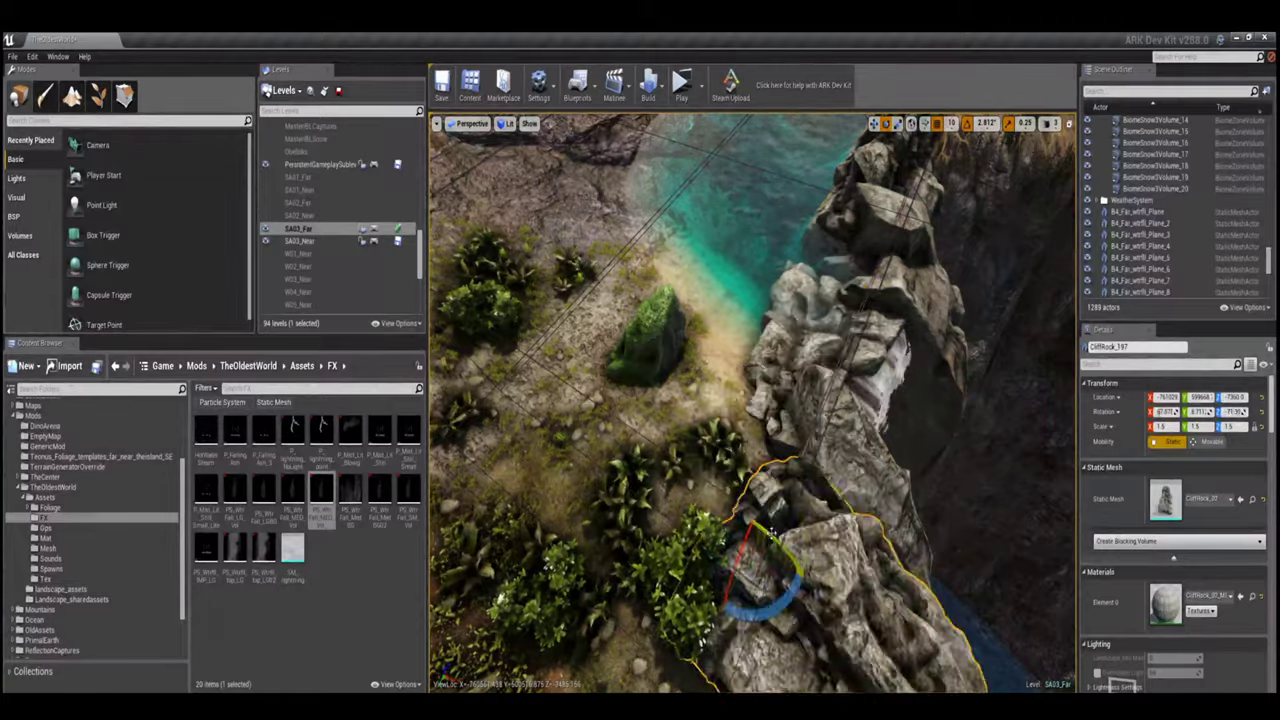
{"action": "left_click", "coordinate": [729, 449]}
{"action": "key", "text": "f"}
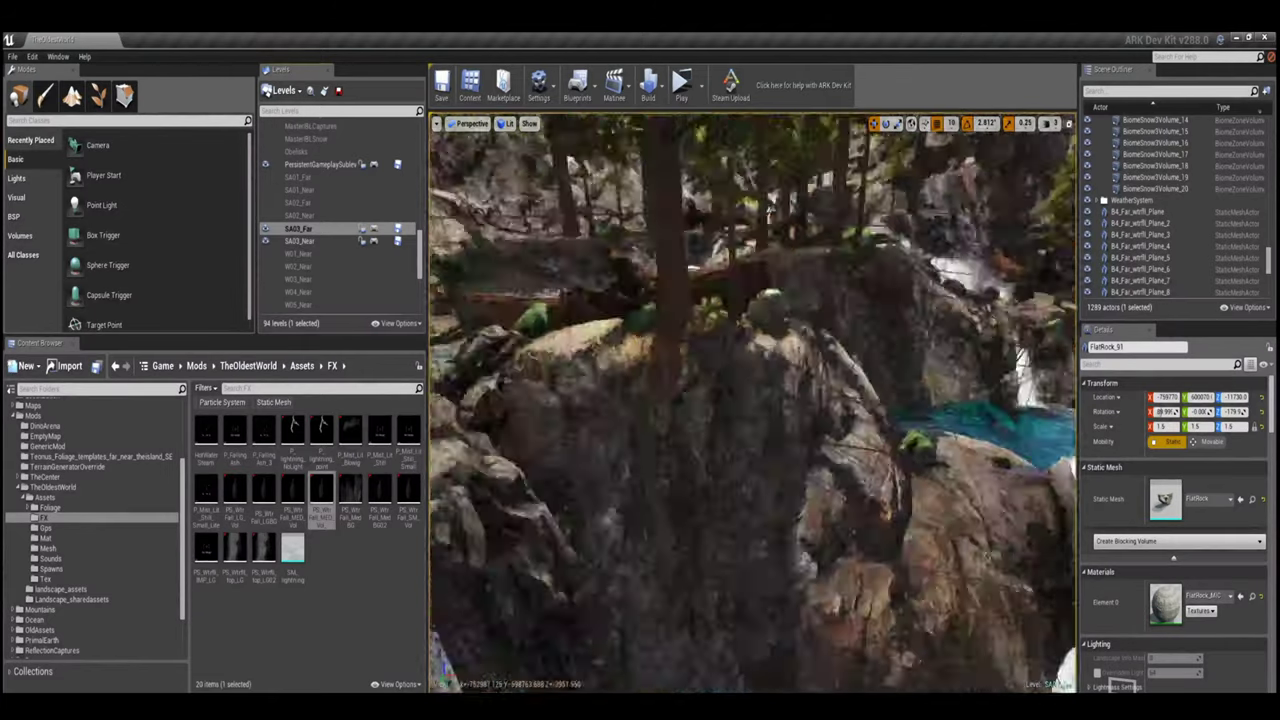
- Add copies of a PS_WtrFall_Spl_LG splash emitter at scale 1.5 over the rocks along the neighbouring waterfall's lip
{"action": "scroll", "coordinate": [1153, 232], "scroll_direction": "down", "scroll_amount": 10}
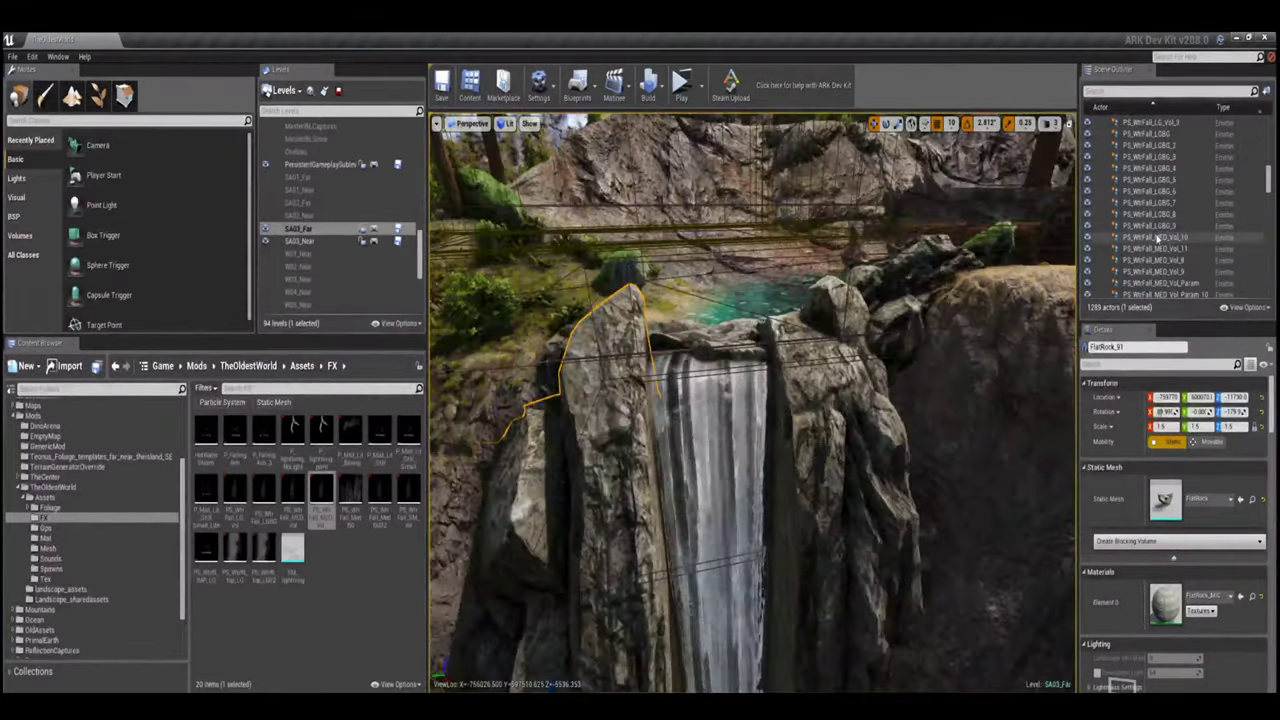
{"action": "double_click", "coordinate": [1153, 232]}
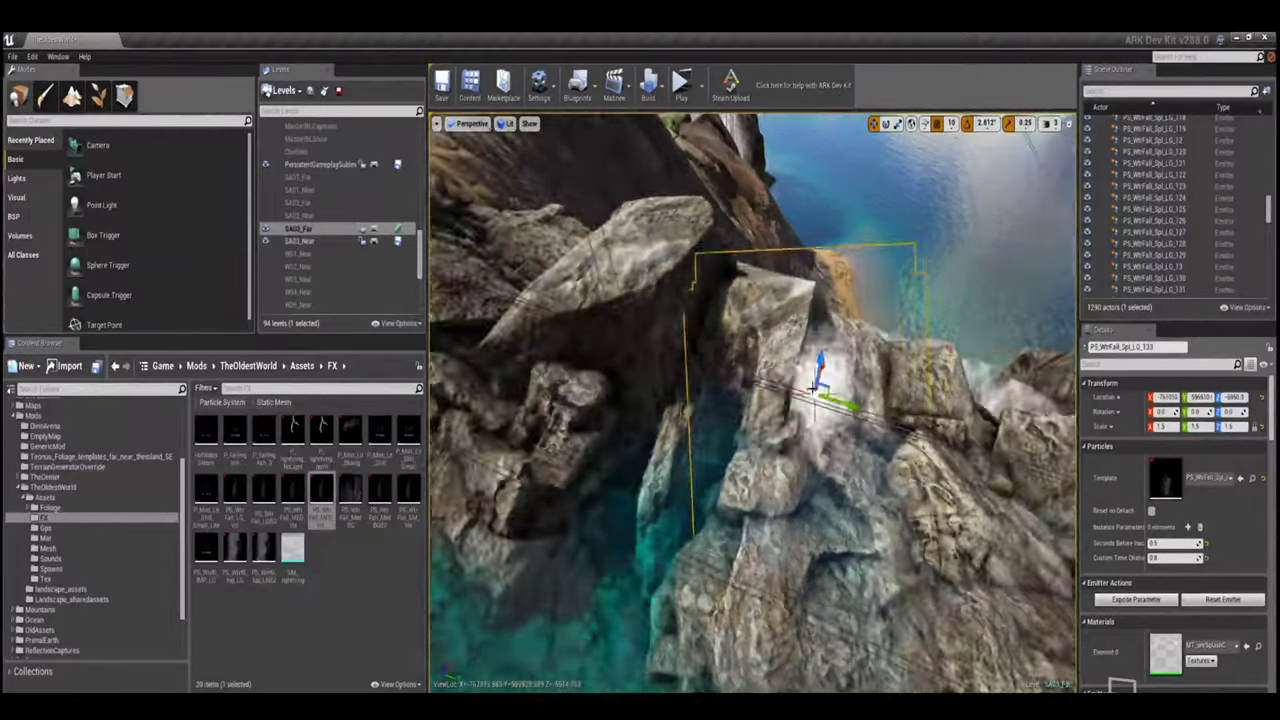
{"action": "key", "text": "ctrl+w"}
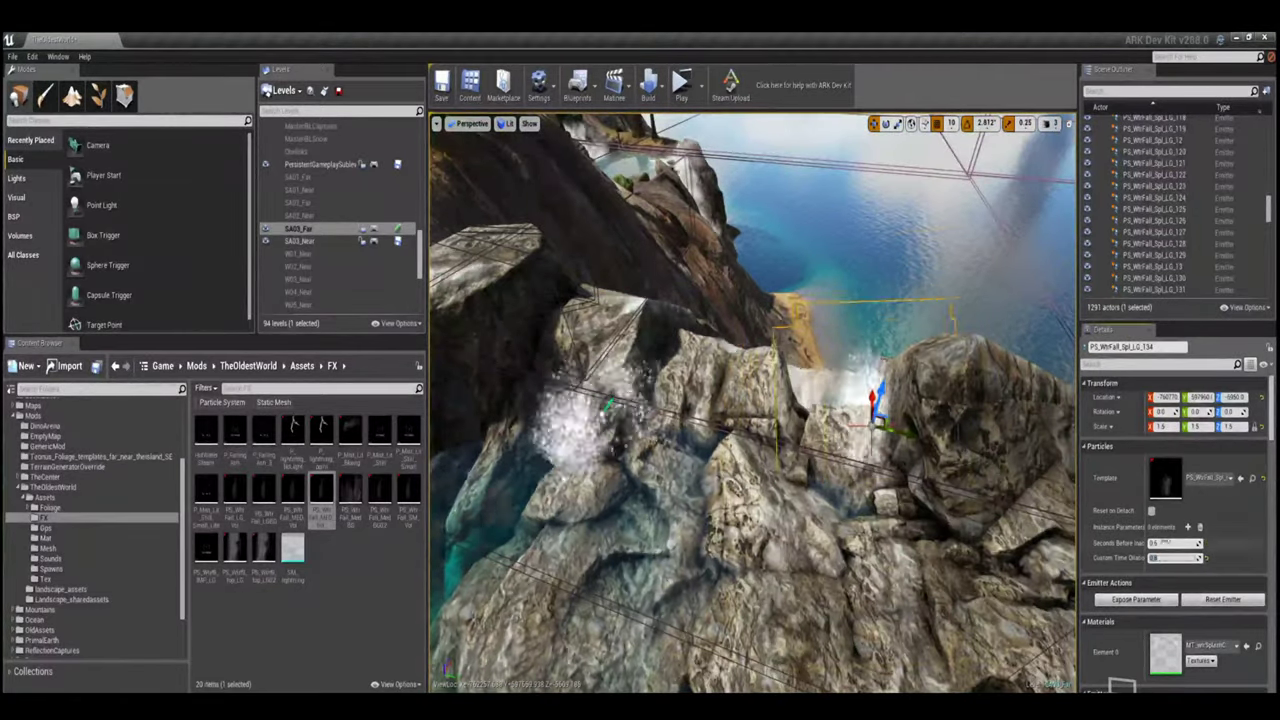
{"action": "key", "text": "ctrl+w"}
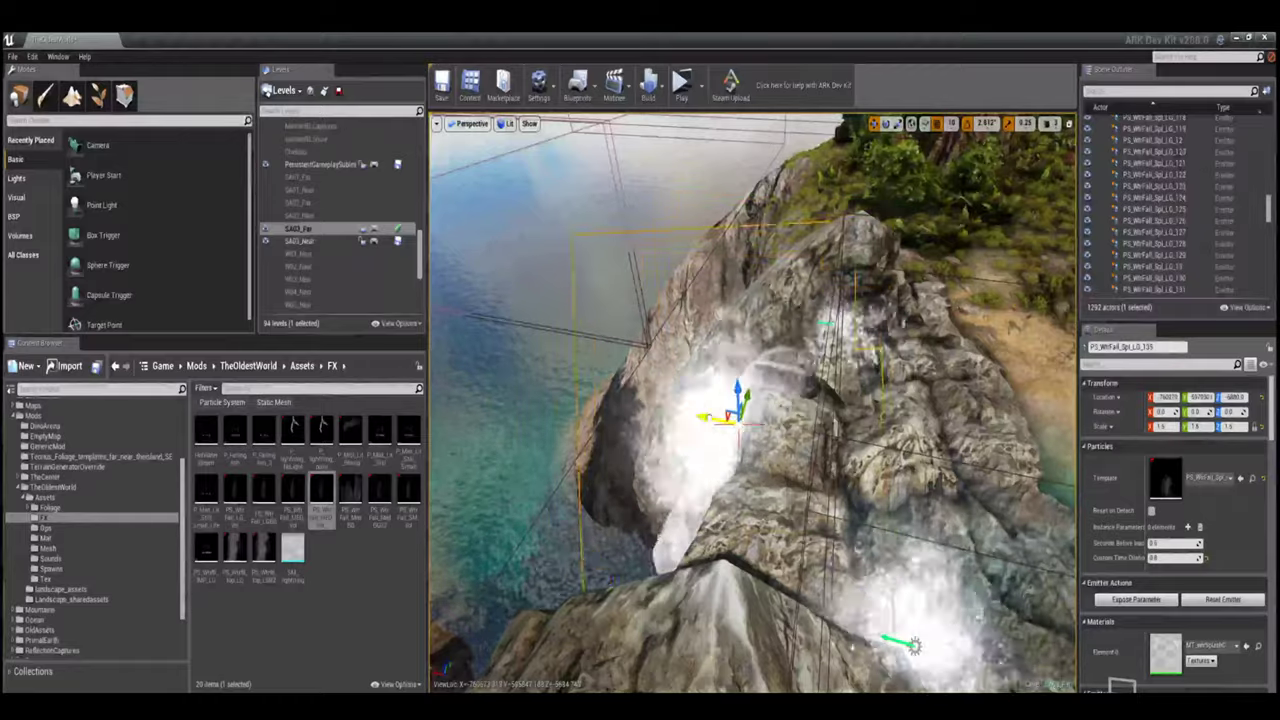
{"action": "key", "text": "ctrl+w"}
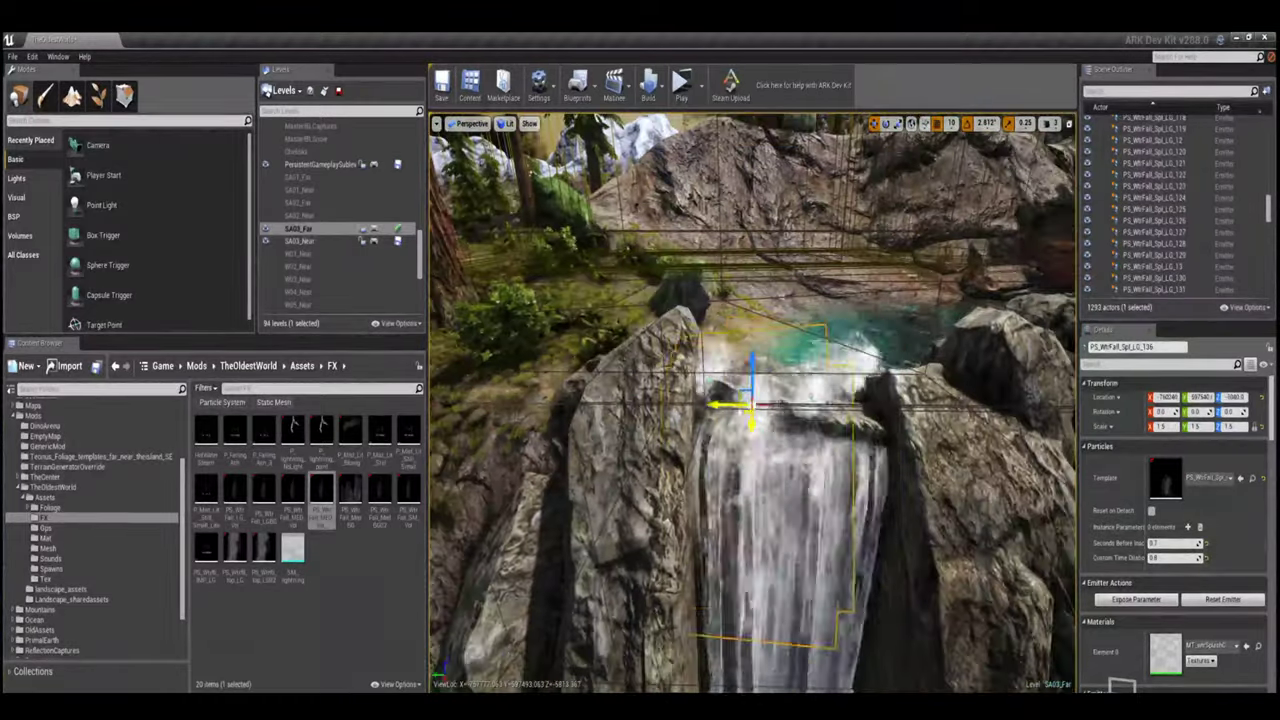
{"action": "left_click_drag", "start_coordinate": [718, 427], "coordinate": [829, 423], "text": "alt"}
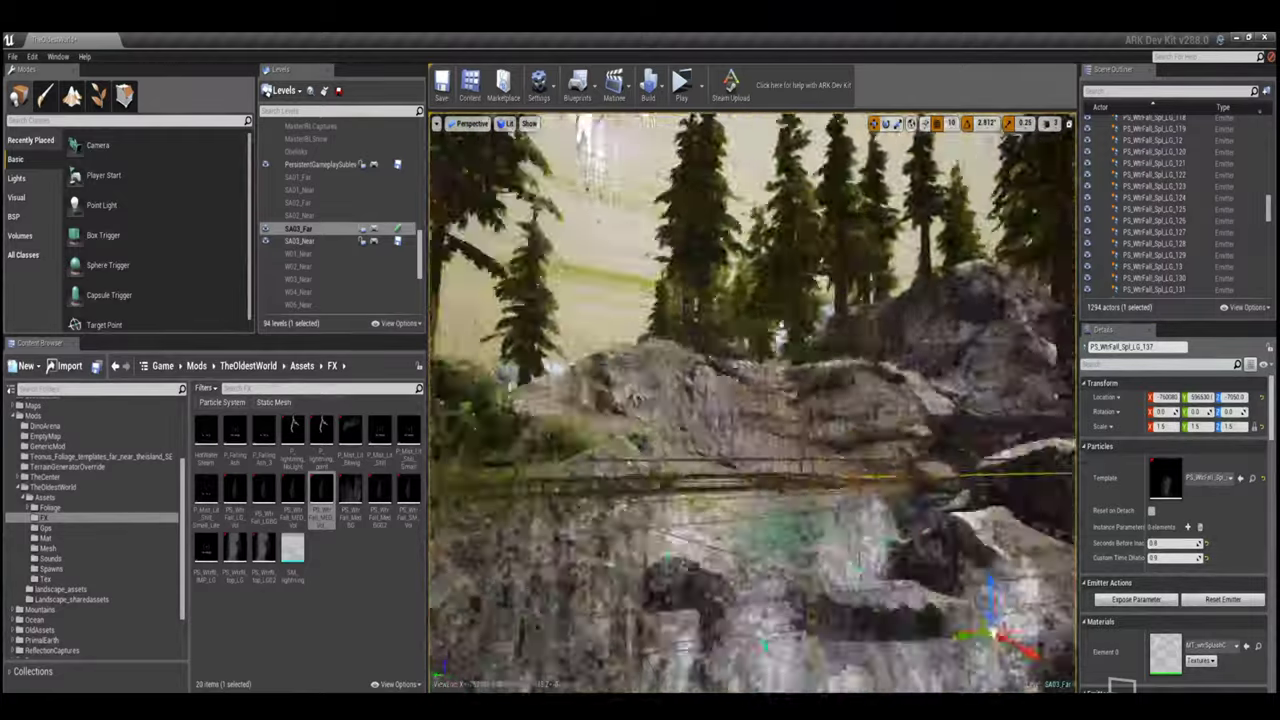
{"action": "key", "text": "ctrl+w"}
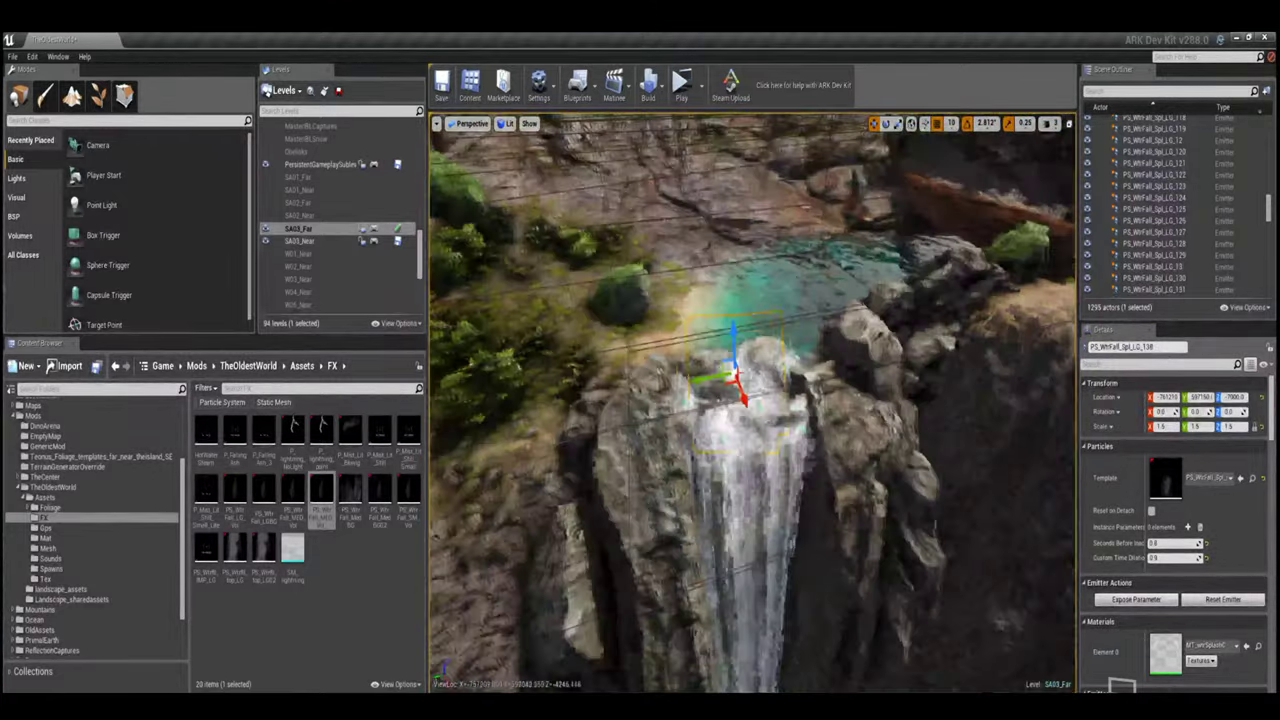
- Copy a PS_WtrFall_LGBG emitter at scale 1.7 from the finished lower waterfall to the neighbouring one and rotate it to follow the flow
{"action": "left_click", "coordinate": [1150, 205]}
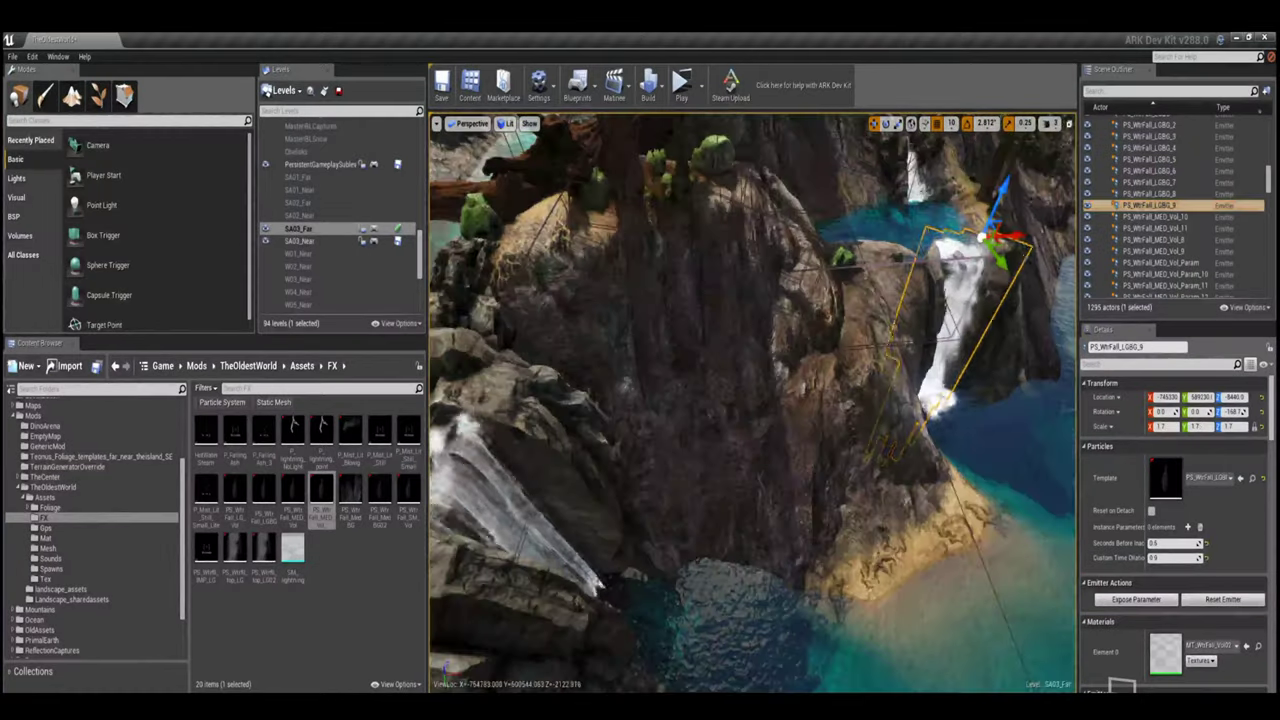
{"action": "left_click_drag", "start_coordinate": [264, 490], "coordinate": [545, 560]}
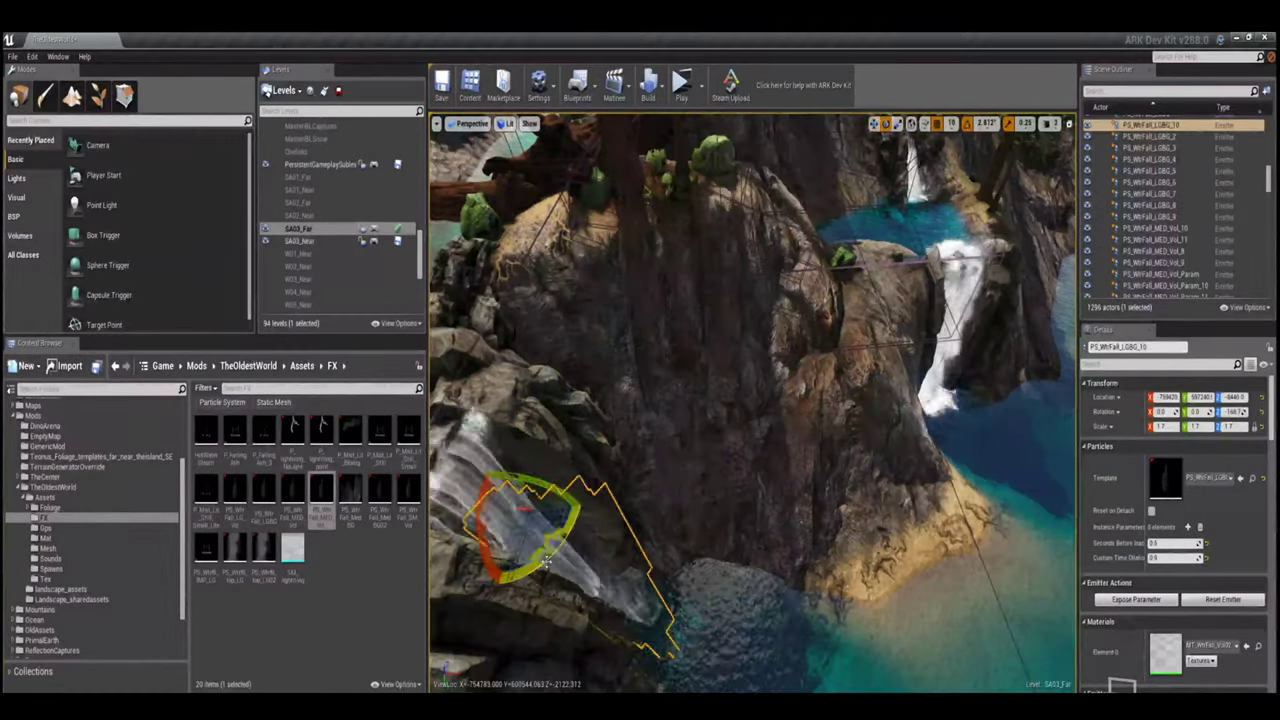
{"action": "key", "text": "f"}
{"action": "right_click_drag", "start_coordinate": [750, 400], "coordinate": [760, 395]}
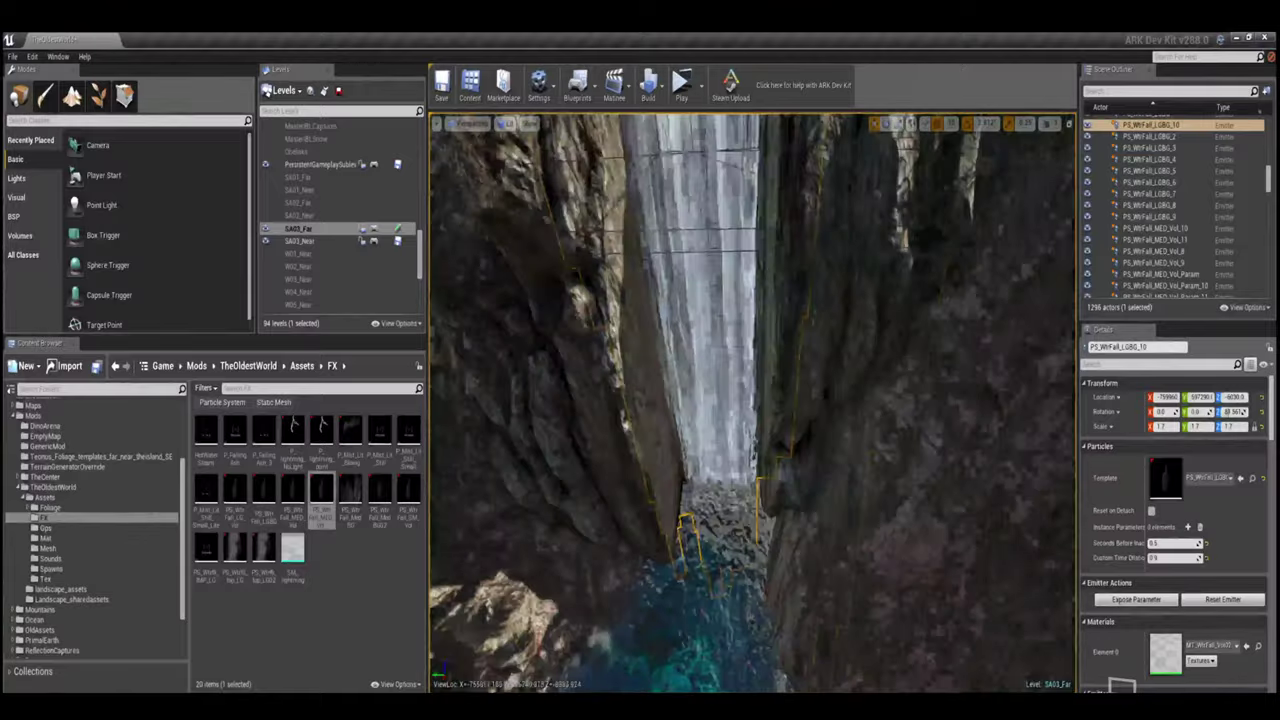
{"action": "right_click_drag", "start_coordinate": [760, 395], "coordinate": [760, 395]}
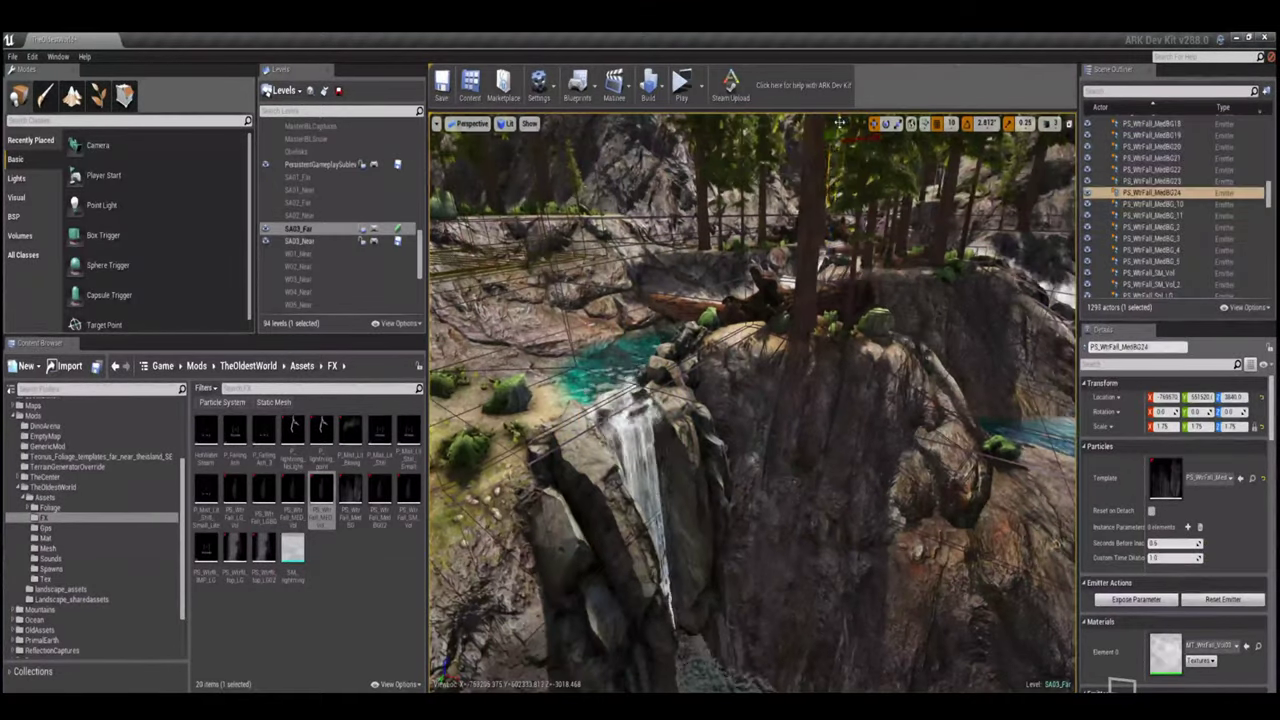
- Copy a PS_WtrFall_MedBG emitter at scale 1.75 onto the neighbouring waterfall and align it with the falling water
{"action": "left_click_drag", "start_coordinate": [826, 300], "coordinate": [921, 306]}
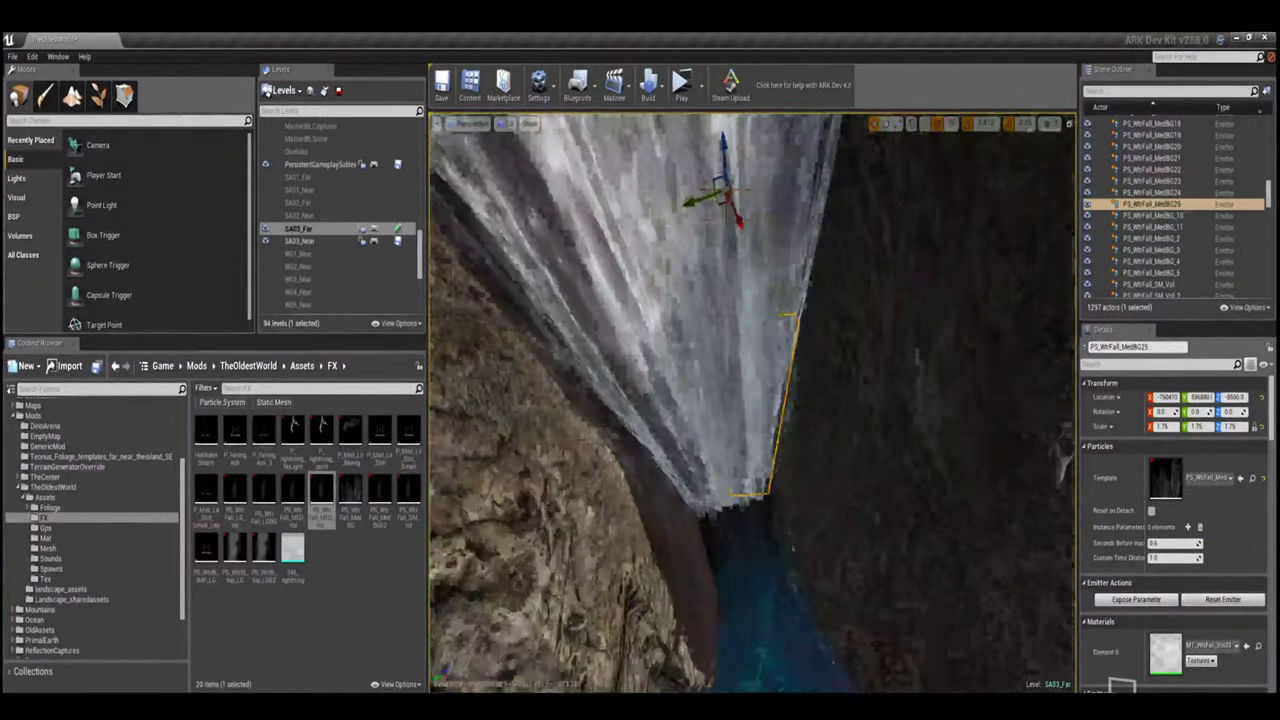
{"action": "right_click_drag", "start_coordinate": [760, 395], "coordinate": [760, 395]}
{"action": "key", "text": "w"}
{"action": "key", "text": "ctrl+w"}
{"action": "right_click_drag", "start_coordinate": [930, 478], "coordinate": [930, 478]}
{"action": "left_click", "coordinate": [930, 478]}
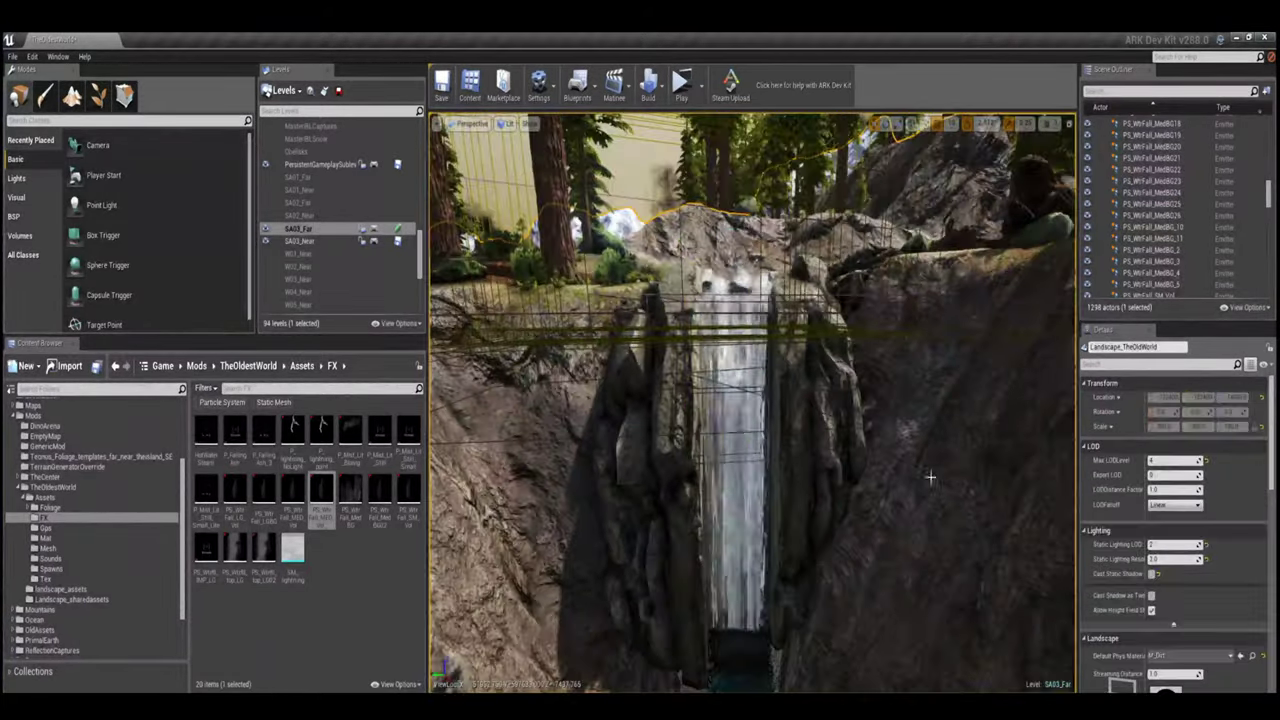
- Place copies of the P_Mist_Lit_Blowig emitter at scale 3.5 over the neighbouring waterfall's lip and upper half
{"action": "left_click", "coordinate": [700, 229]}
{"action": "right_click_drag", "start_coordinate": [700, 229], "coordinate": [700, 229]}
{"action": "left_click_drag", "start_coordinate": [350, 440], "coordinate": [540, 420]}
{"action": "right_click_drag", "start_coordinate": [750, 400], "coordinate": [750, 400]}
{"action": "left_click_drag", "start_coordinate": [350, 440], "coordinate": [690, 415]}
{"action": "right_click_drag", "start_coordinate": [750, 400], "coordinate": [750, 400]}
{"action": "left_click_drag", "start_coordinate": [350, 440], "coordinate": [790, 415]}
{"action": "right_click_drag", "start_coordinate": [651, 317], "coordinate": [791, 285]}
{"action": "right_click_drag", "start_coordinate": [785, 420], "coordinate": [740, 280]}
{"action": "left_click_drag", "start_coordinate": [321, 490], "coordinate": [743, 280]}
{"action": "mouse_move", "coordinate": [743, 280]}
{"action": "right_mouse_down"}
{"action": "mouse_move", "coordinate": [735, 300]}
{"action": "mouse_move", "coordinate": [718, 285]}
{"action": "right_mouse_up"}
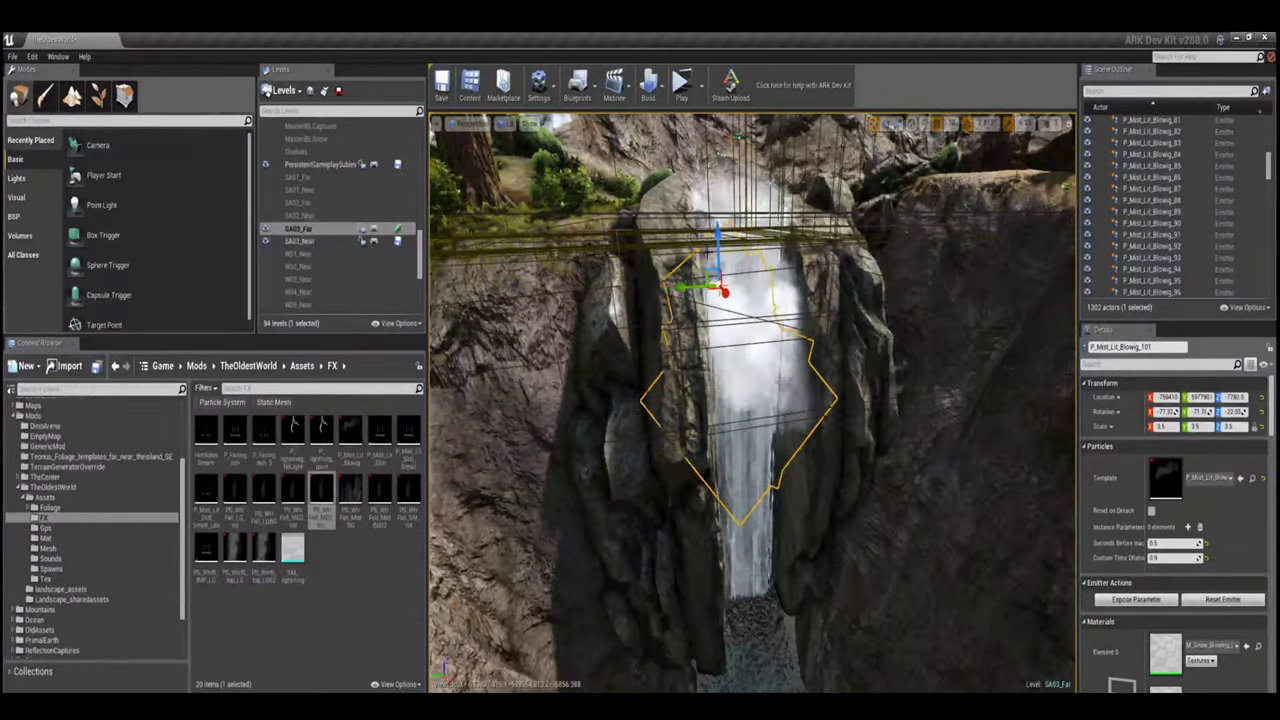
- Duplicate the P_Mist_Lit_Blowig emitter further down the neighbouring waterfall to carry mist towards its foot
{"action": "left_click_drag", "start_coordinate": [705, 402], "coordinate": [749, 405], "text": "alt"}
{"action": "key", "text": "w"}
{"action": "right_click_drag", "start_coordinate": [812, 490], "coordinate": [742, 340]}
{"action": "right_click_drag", "start_coordinate": [748, 400], "coordinate": [714, 457]}
{"action": "mouse_move", "coordinate": [714, 457]}
{"action": "left_mouse_down", "text": "alt"}
{"action": "mouse_move", "coordinate": [749, 457]}
{"action": "mouse_move", "coordinate": [730, 470]}
{"action": "mouse_move", "coordinate": [712, 455]}
{"action": "left_mouse_up", "text": "alt"}
{"action": "right_click_drag", "start_coordinate": [712, 455], "coordinate": [720, 480]}
- Place PS_Wtrfl_IMP_LG emitter copies at scale 1.0 on the water at the neighbouring waterfall's foot and rotate them along the flow
{"action": "left_click", "coordinate": [978, 320]}
{"action": "right_click_drag", "start_coordinate": [978, 320], "coordinate": [745, 370]}
{"action": "left_click_drag", "start_coordinate": [745, 370], "coordinate": [742, 476], "text": "alt"}
{"action": "key", "text": "e"}
{"action": "key", "text": "e"}
{"action": "right_click_drag", "start_coordinate": [743, 449], "coordinate": [712, 425]}
{"action": "left_click_drag", "start_coordinate": [710, 425], "coordinate": [733, 408]}
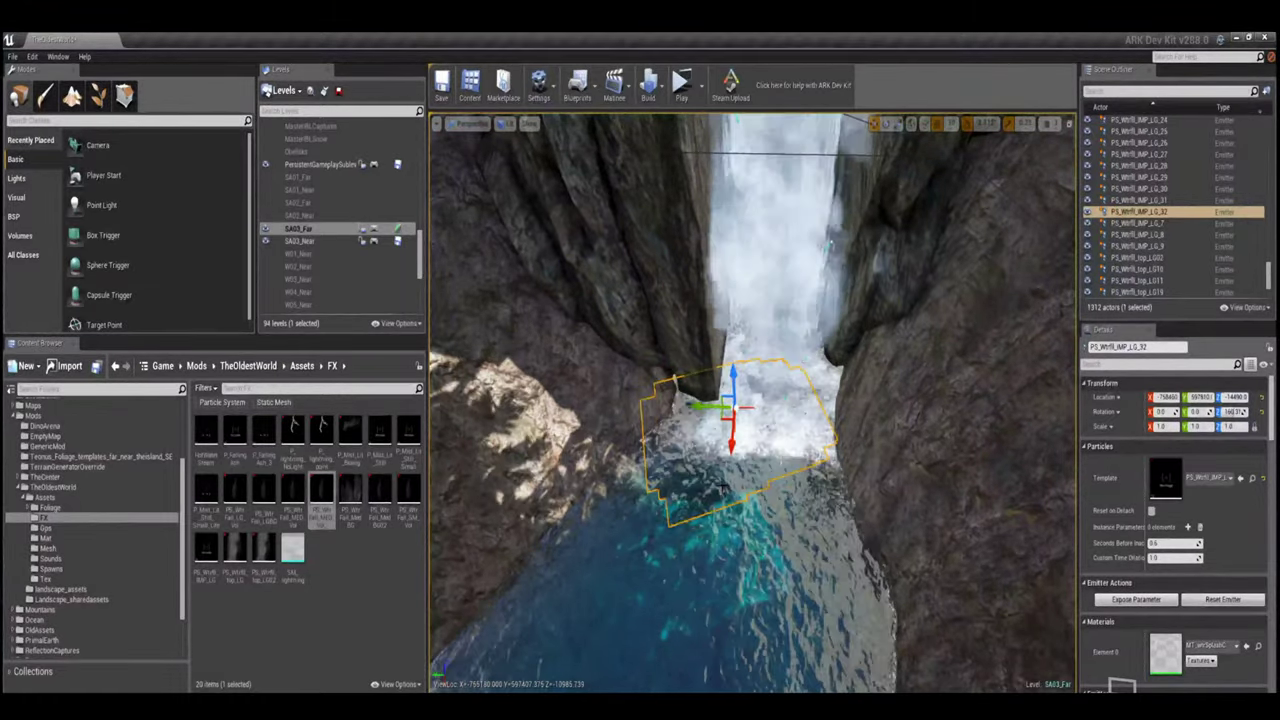
- Place PS_Wtrfl_IMP_LG emitter copies on the pool side of the neighbouring waterfall's lip, setting the scale to 1.0 and rotating them
{"action": "left_click", "coordinate": [745, 425]}
{"action": "right_click_drag", "start_coordinate": [745, 425], "coordinate": [770, 470]}
{"action": "left_click", "coordinate": [790, 500]}
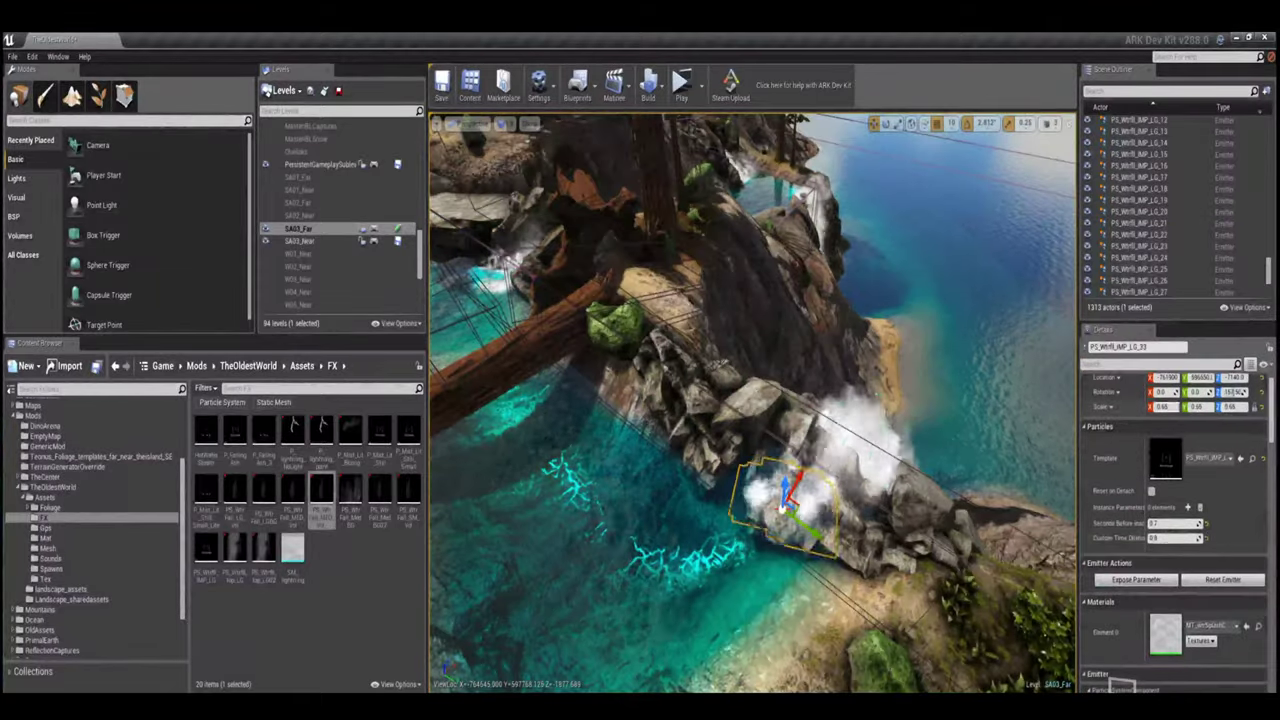
{"action": "left_click_drag", "start_coordinate": [806, 518], "coordinate": [800, 506]}
{"action": "right_click_drag", "start_coordinate": [806, 518], "coordinate": [780, 490]}
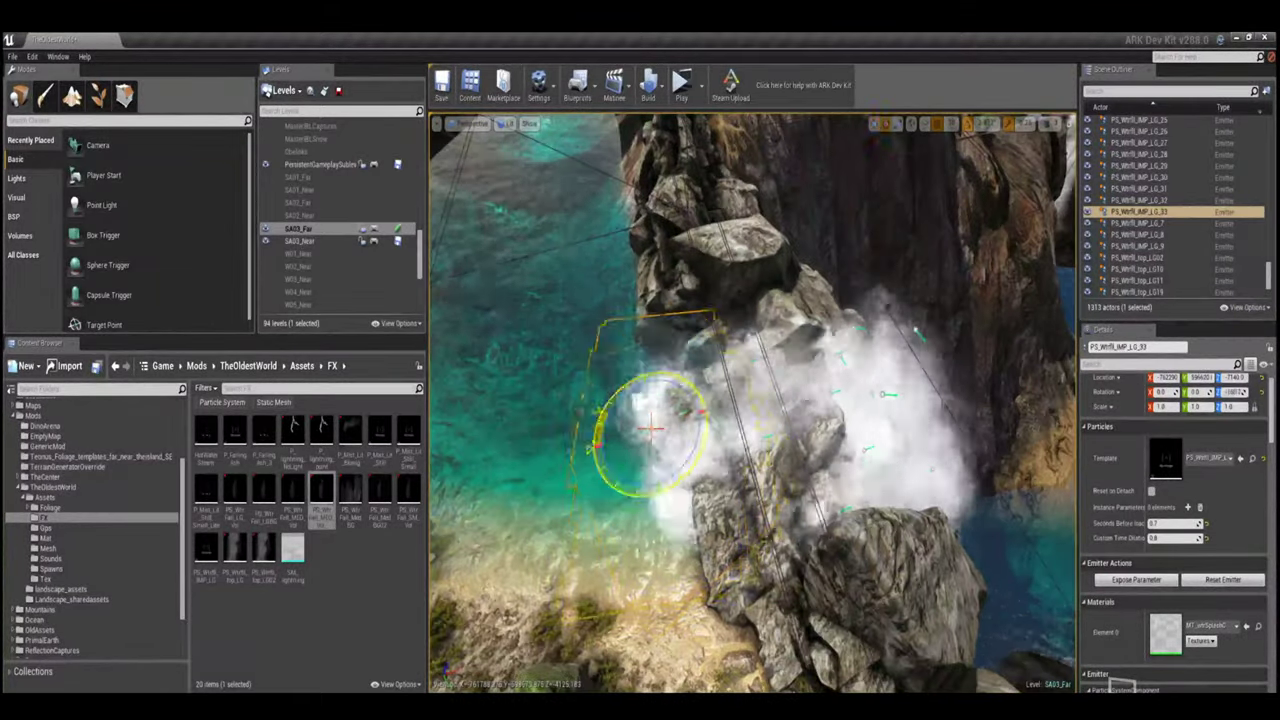
{"action": "left_click_drag", "start_coordinate": [663, 430], "coordinate": [685, 490], "text": "alt"}
{"action": "right_click_drag", "start_coordinate": [685, 475], "coordinate": [610, 420]}
{"action": "left_click", "coordinate": [660, 350]}
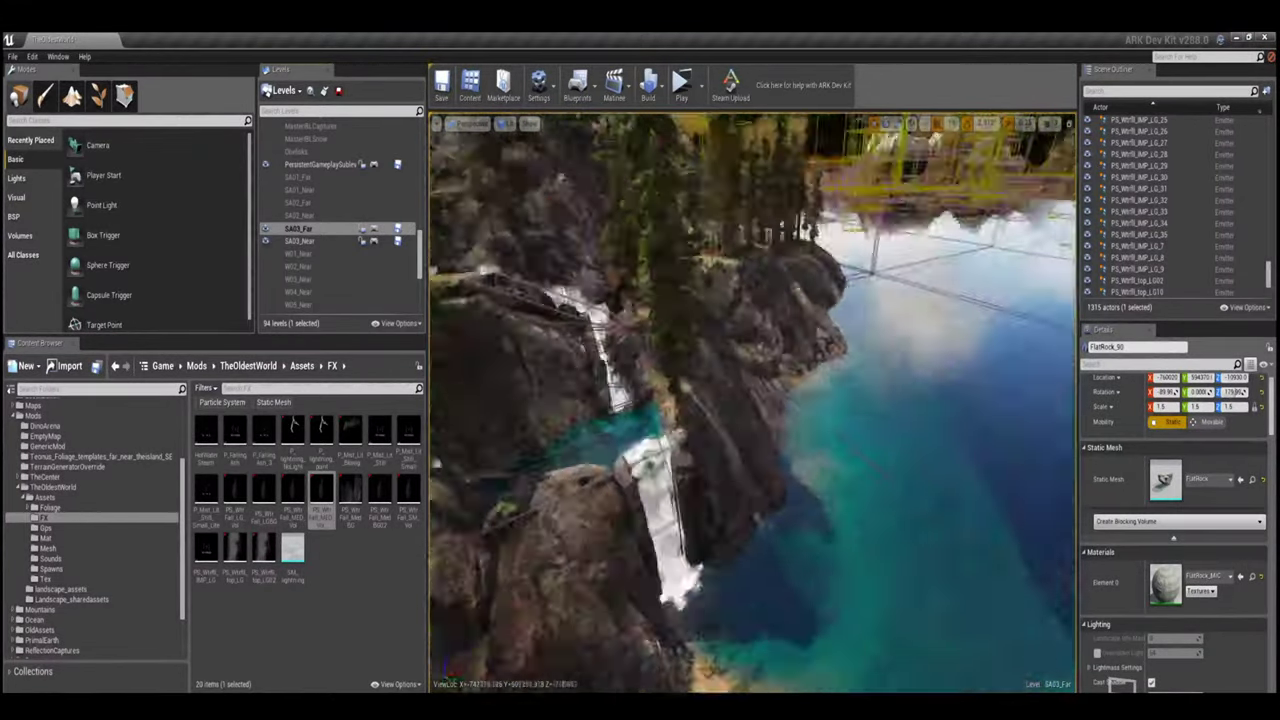
{"action": "key", "text": "f"}
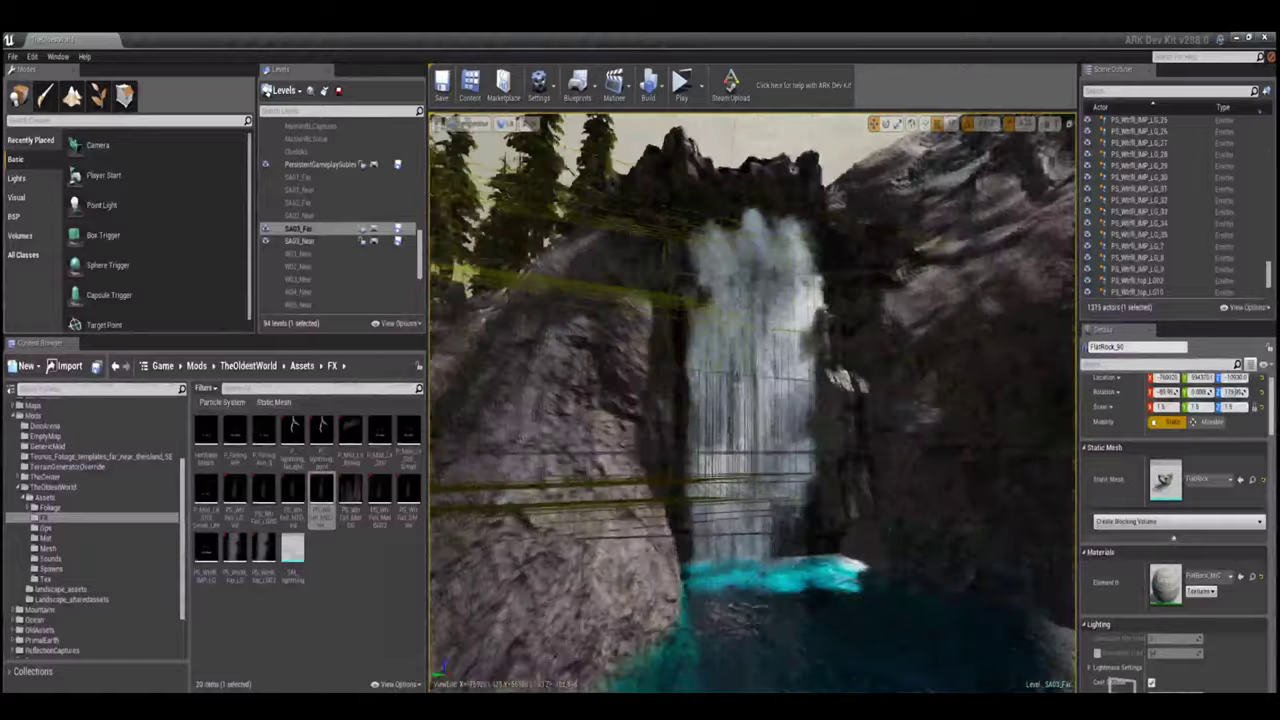
{"action": "right_click_drag", "start_coordinate": [800, 143], "coordinate": [800, 143]}
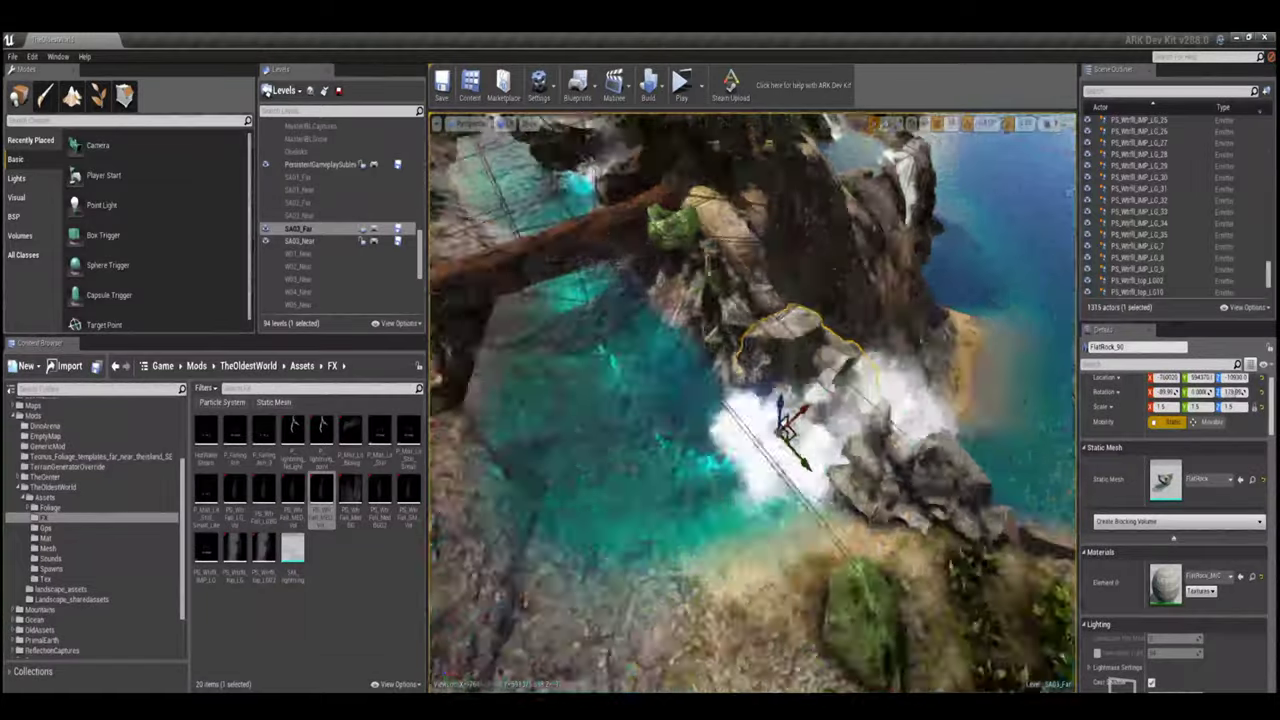
{"action": "right_click_drag", "start_coordinate": [750, 400], "coordinate": [750, 300]}
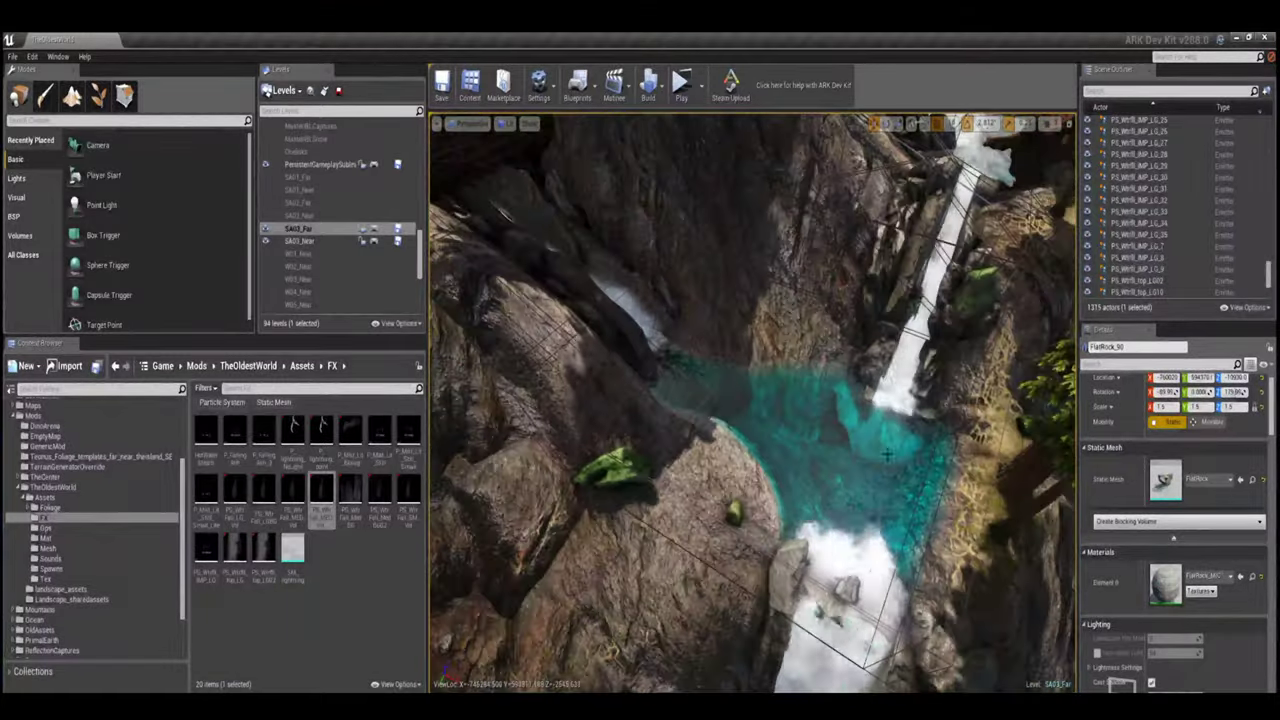
- Smooth the landscape in the turquoise pool between the waterfalls and switch to landscape painting
{"action": "left_click", "coordinate": [72, 96]}
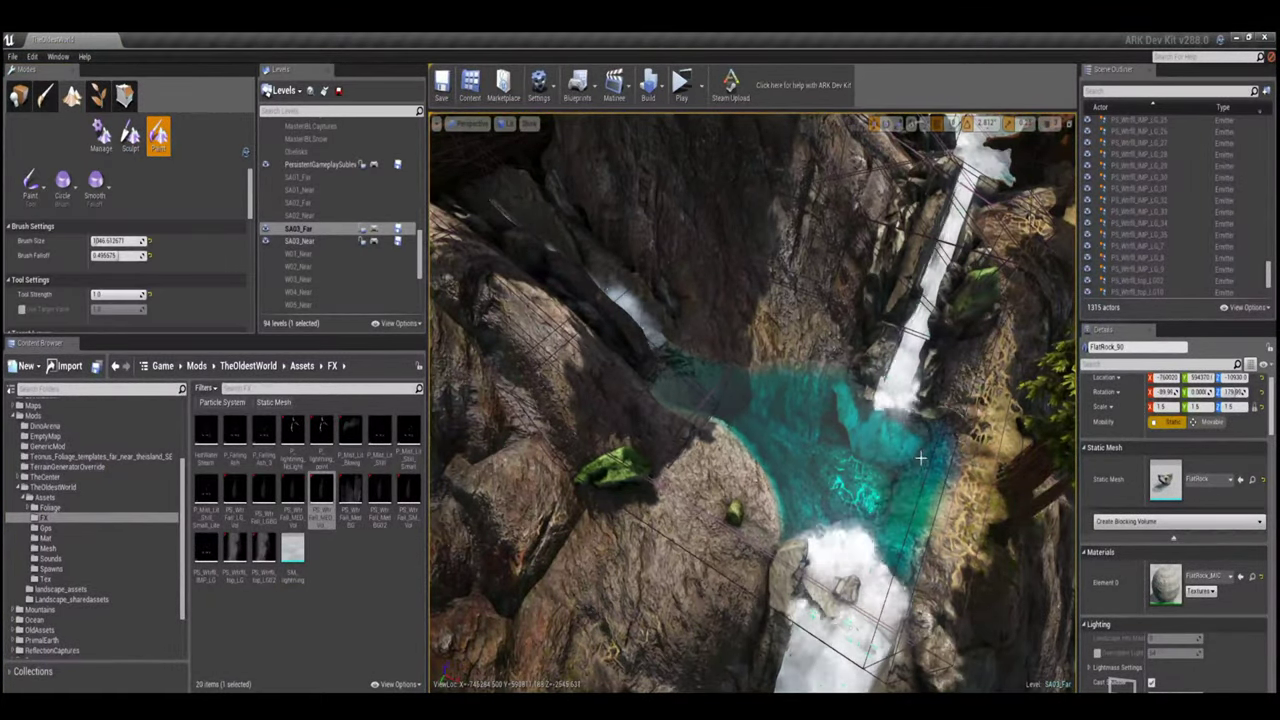
{"action": "right_click_drag", "start_coordinate": [779, 411], "coordinate": [751, 308]}
{"action": "left_click", "coordinate": [130, 135]}
{"action": "right_click_drag", "start_coordinate": [674, 412], "coordinate": [674, 380]}
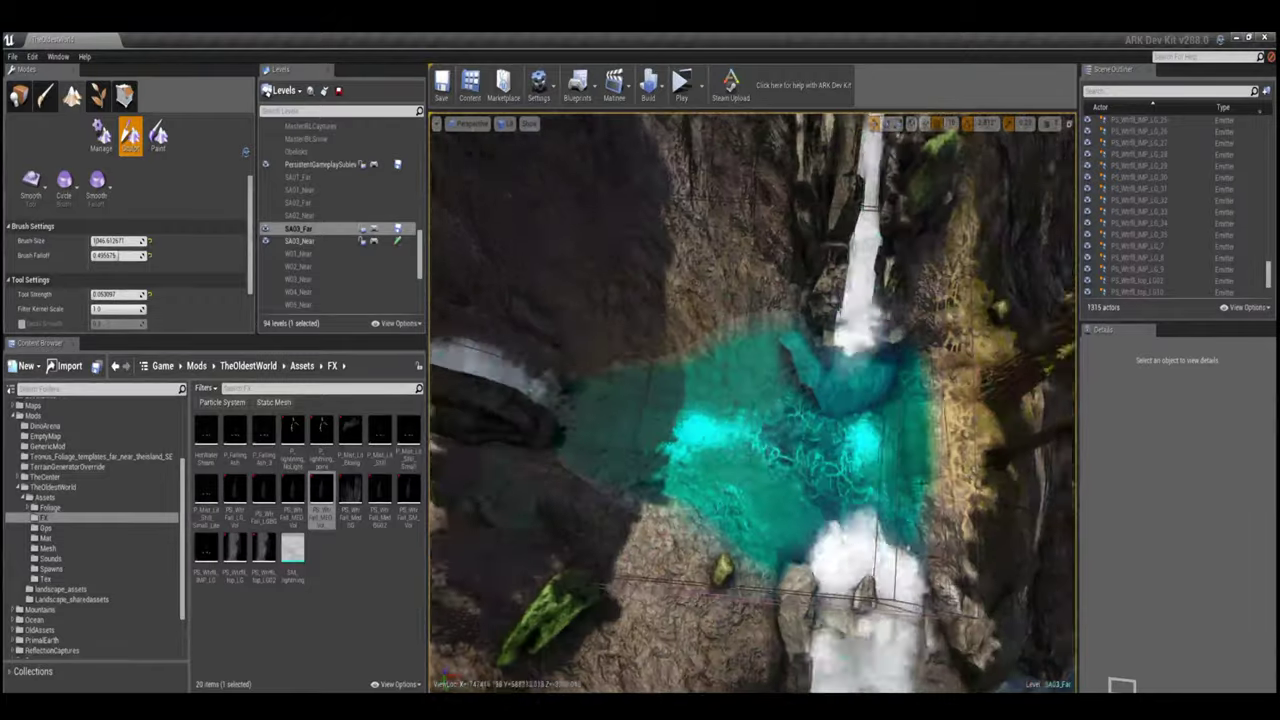
{"action": "left_click", "coordinate": [158, 135]}
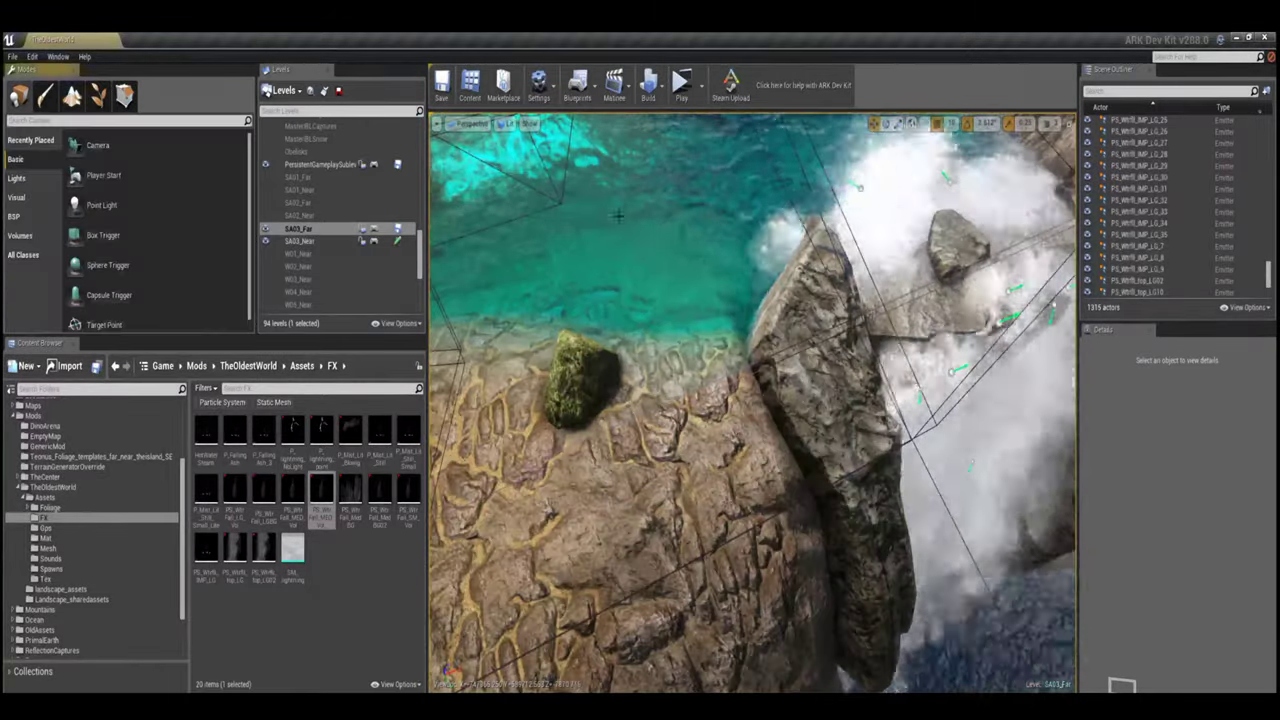
- Place a CliffRock copy on the pool's bank beside the lip of the lower waterfall
{"action": "left_click", "coordinate": [1150, 212]}
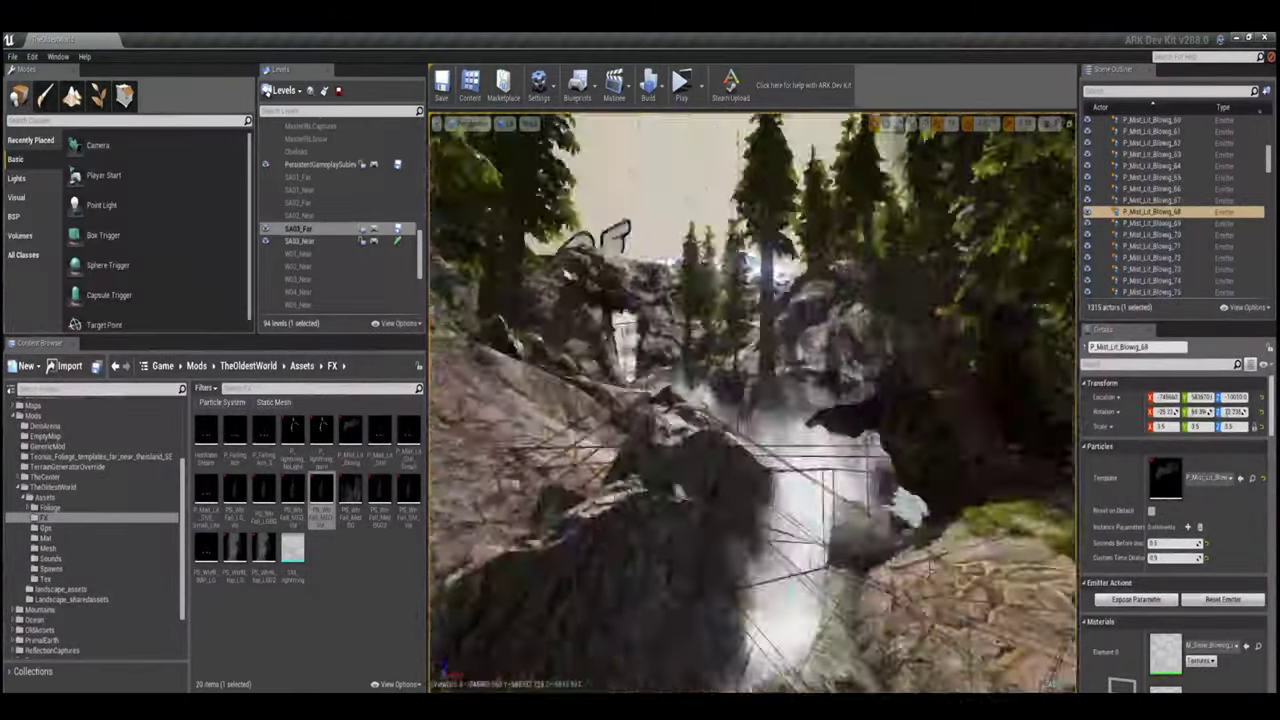
{"action": "left_click", "coordinate": [930, 570]}
{"action": "key", "text": "f"}
{"action": "left_click_drag", "start_coordinate": [720, 373], "coordinate": [701, 403]}
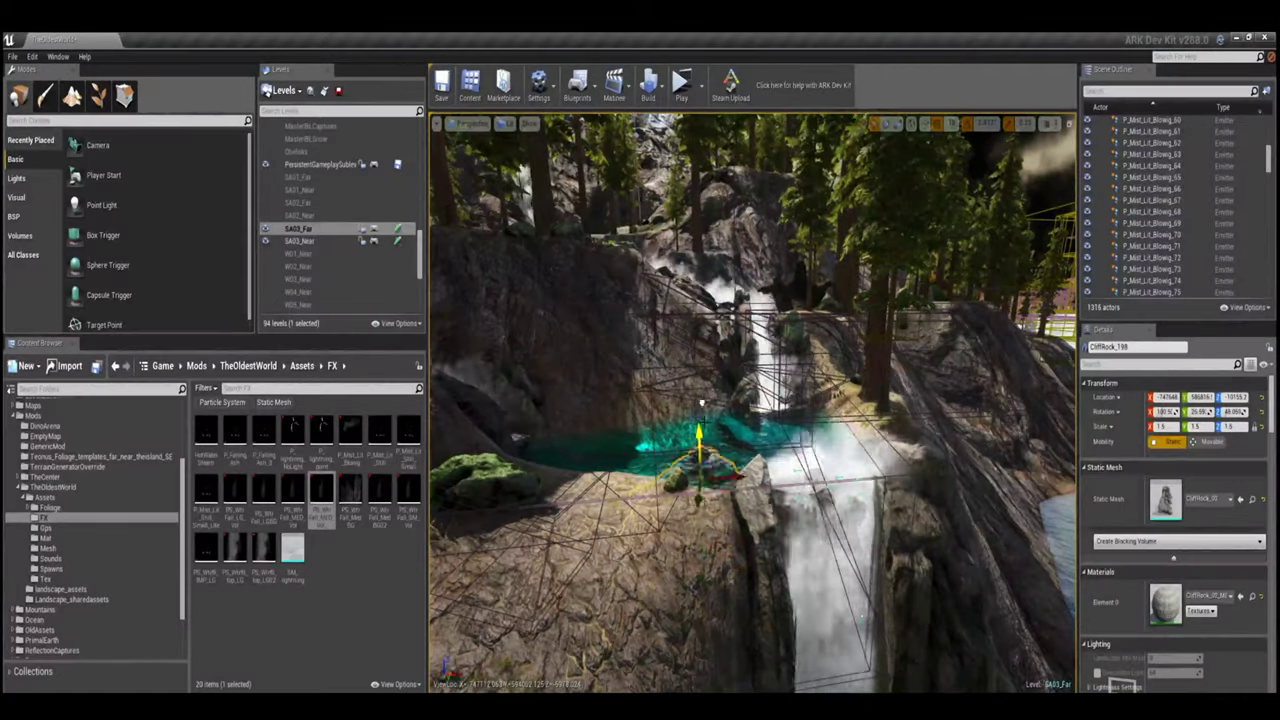
{"action": "left_click_drag", "start_coordinate": [715, 255], "coordinate": [790, 345]}
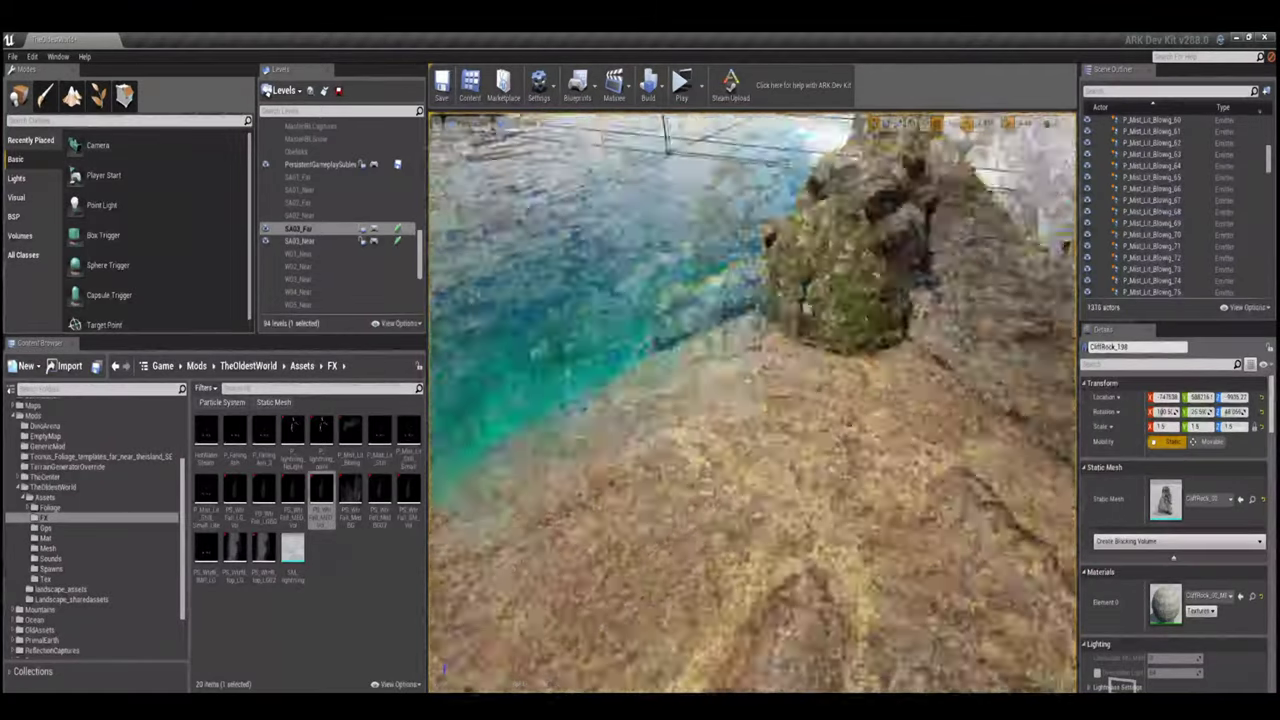
- Paint the wet beach sand layer on the pool banks and save the SA03_Far, SA03_Near and Landscape levels
{"action": "key", "text": "shift+3"}
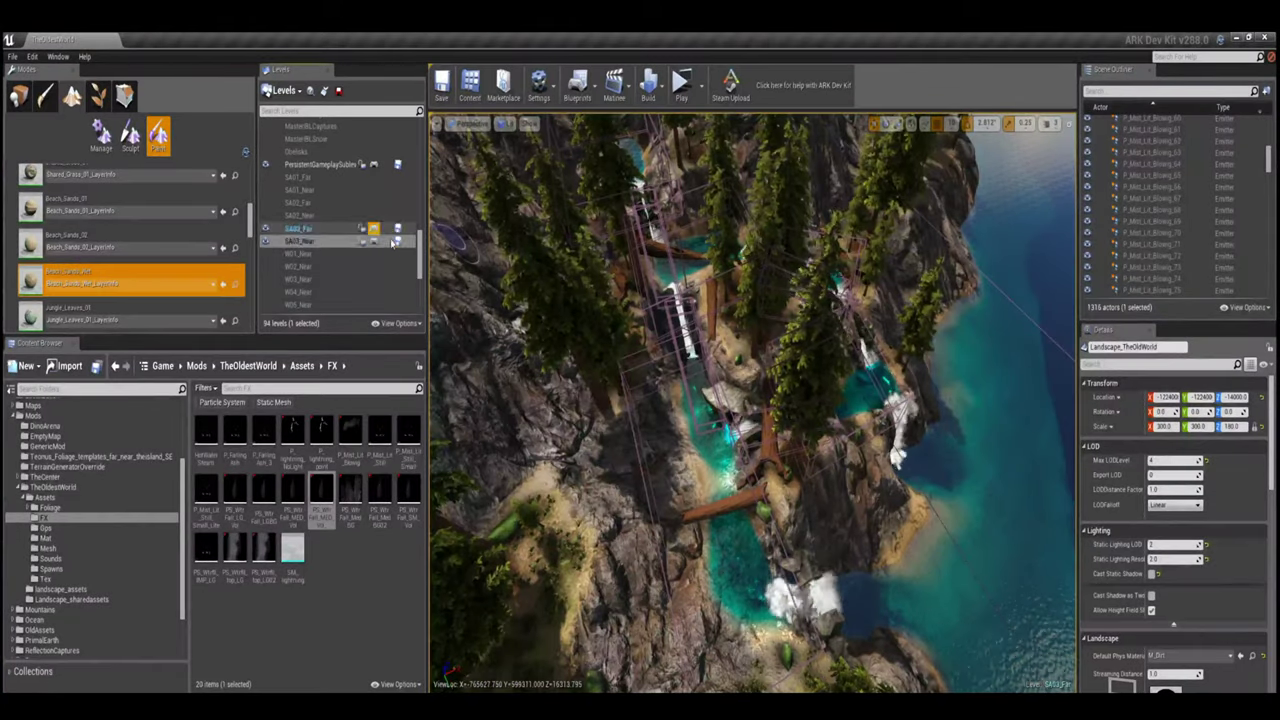
{"action": "scroll", "coordinate": [397, 215], "scroll_direction": "up", "scroll_amount": 5}
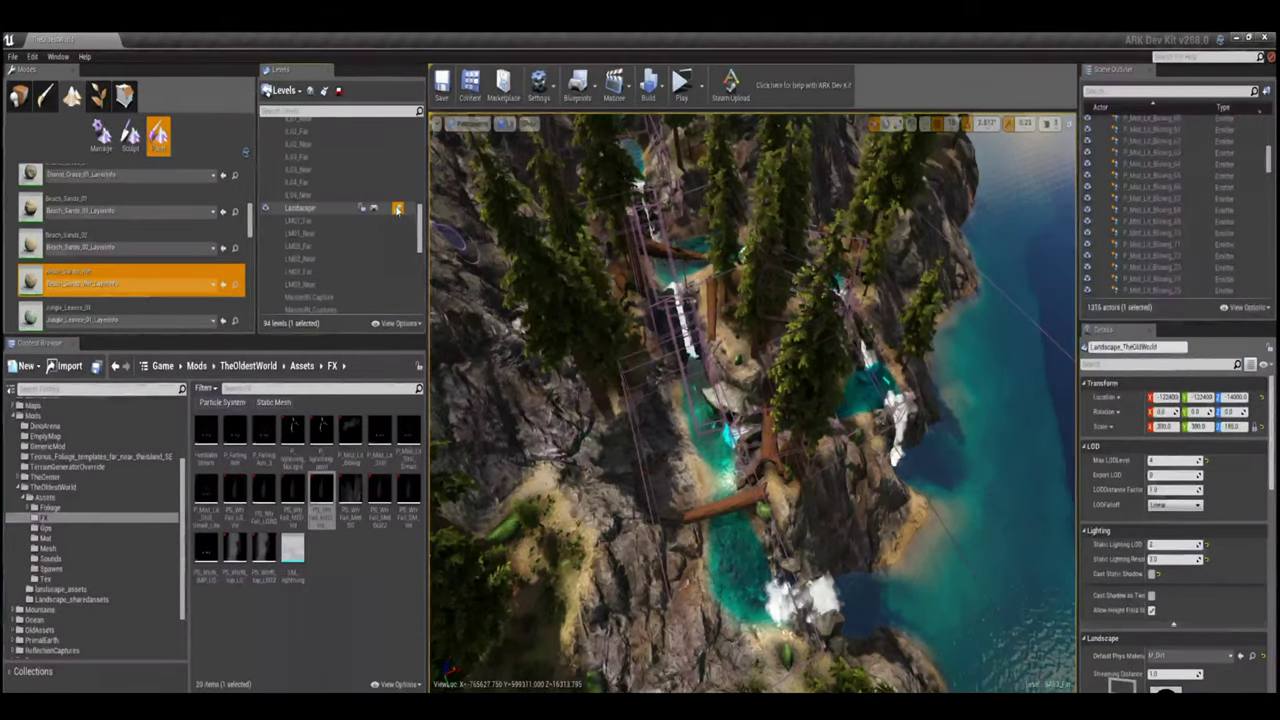
{"action": "scroll", "coordinate": [397, 215], "scroll_direction": "up", "scroll_amount": 3}
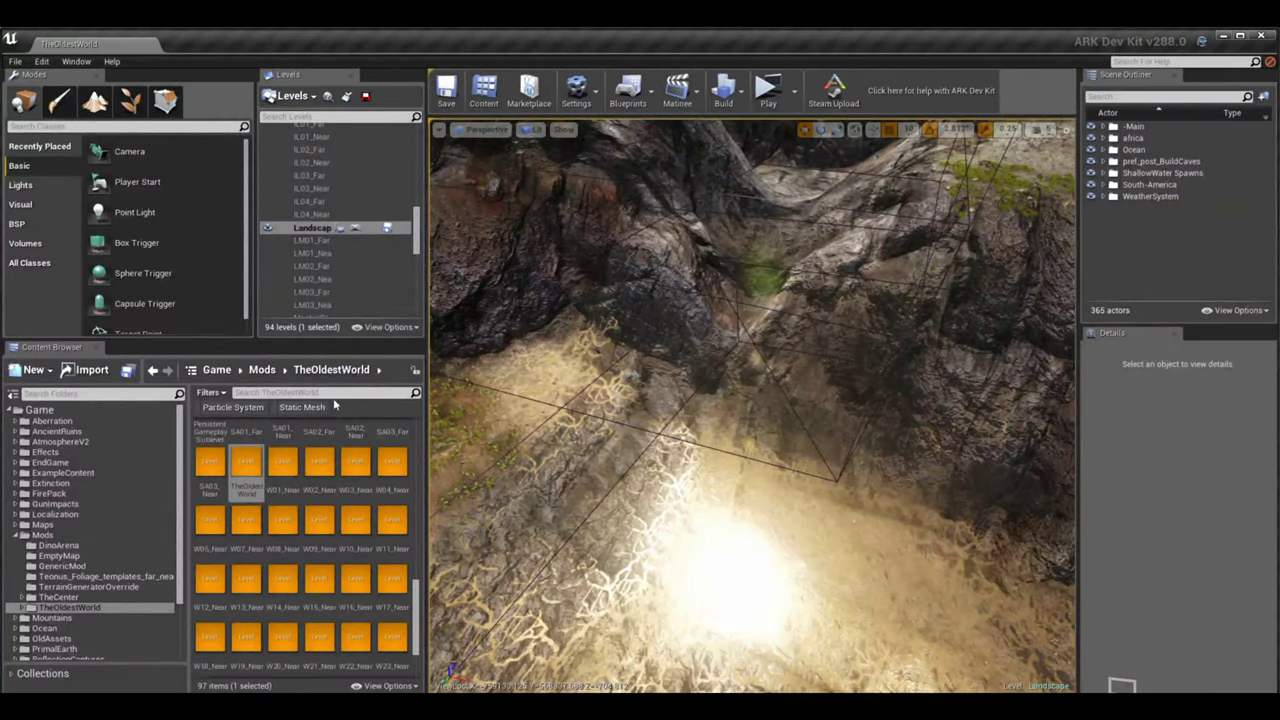
- Load SA03_Far and SA03_Near, and place the PS_Wtrfl_top_LG02 emitter from TheOldestWorld's Assets/FX folder at the foot of the tall waterfall
{"action": "left_click", "coordinate": [322, 249]}
{"action": "left_click", "coordinate": [340, 264]}
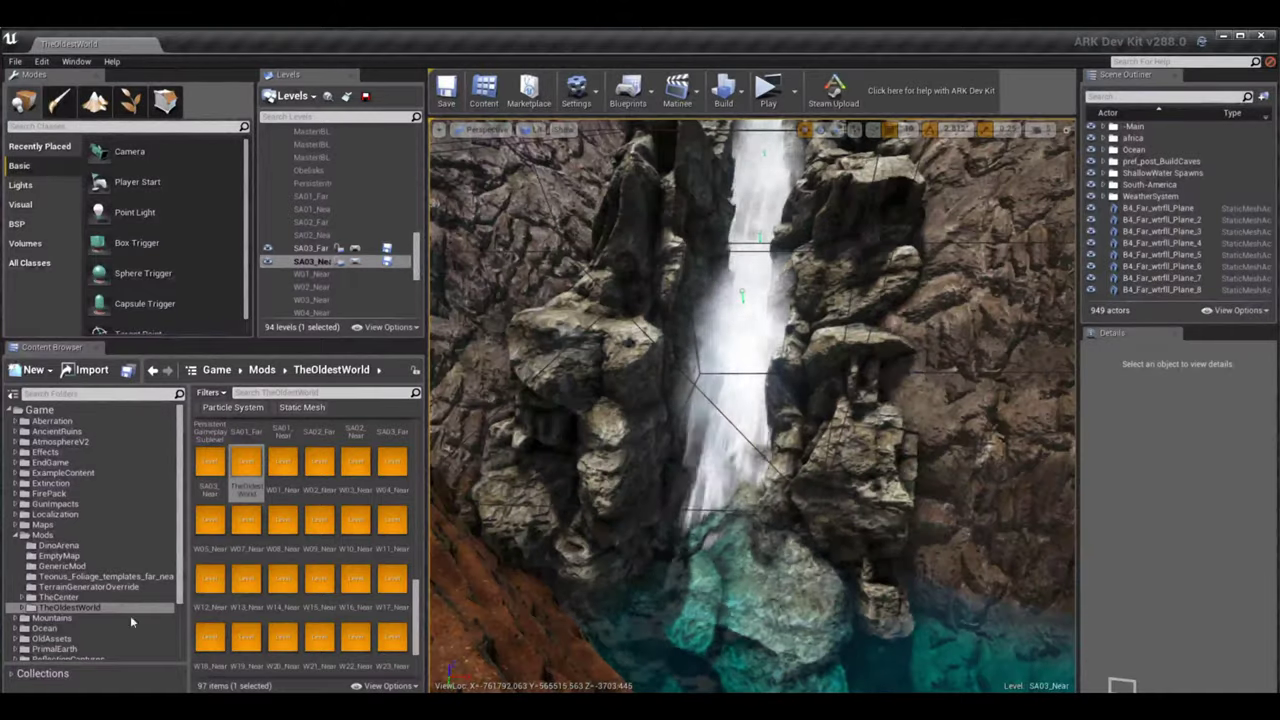
{"action": "scroll", "coordinate": [211, 446], "scroll_direction": "up", "scroll_amount": 1}
{"action": "double_click", "coordinate": [211, 446]}
{"action": "double_click", "coordinate": [249, 468]}
{"action": "left_click", "coordinate": [210, 640]}
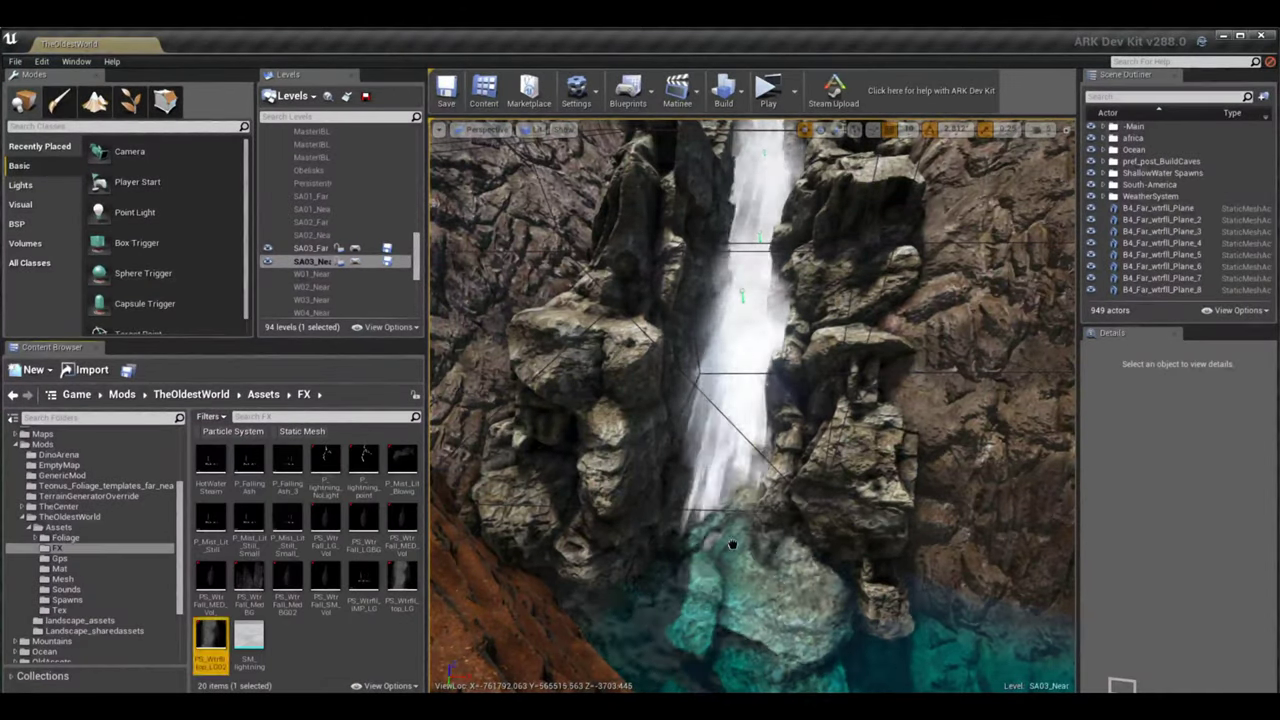
{"action": "left_click_drag", "start_coordinate": [210, 640], "coordinate": [742, 460]}
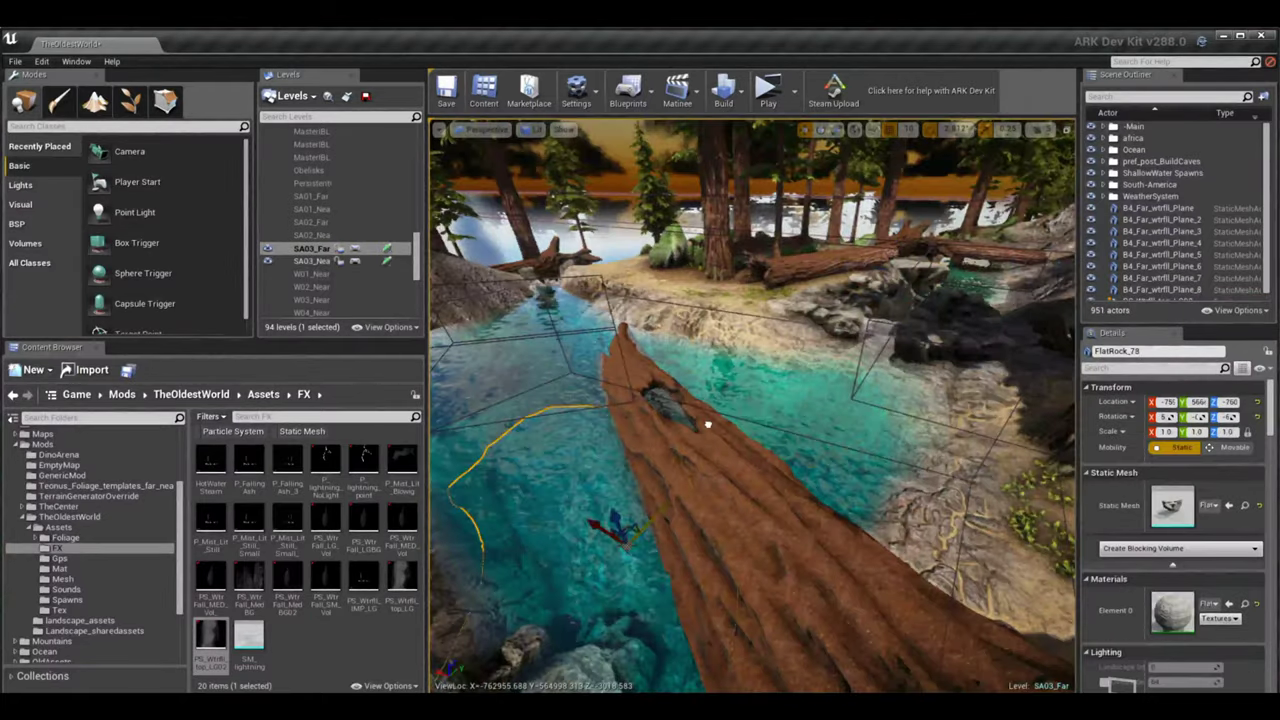
- Adjust the flat rock beside the fallen log and the cliff rock at the tall waterfall's foot in SA03_Far
{"action": "right_click_drag", "start_coordinate": [707, 425], "coordinate": [785, 449]}
{"action": "left_click", "coordinate": [772, 412]}
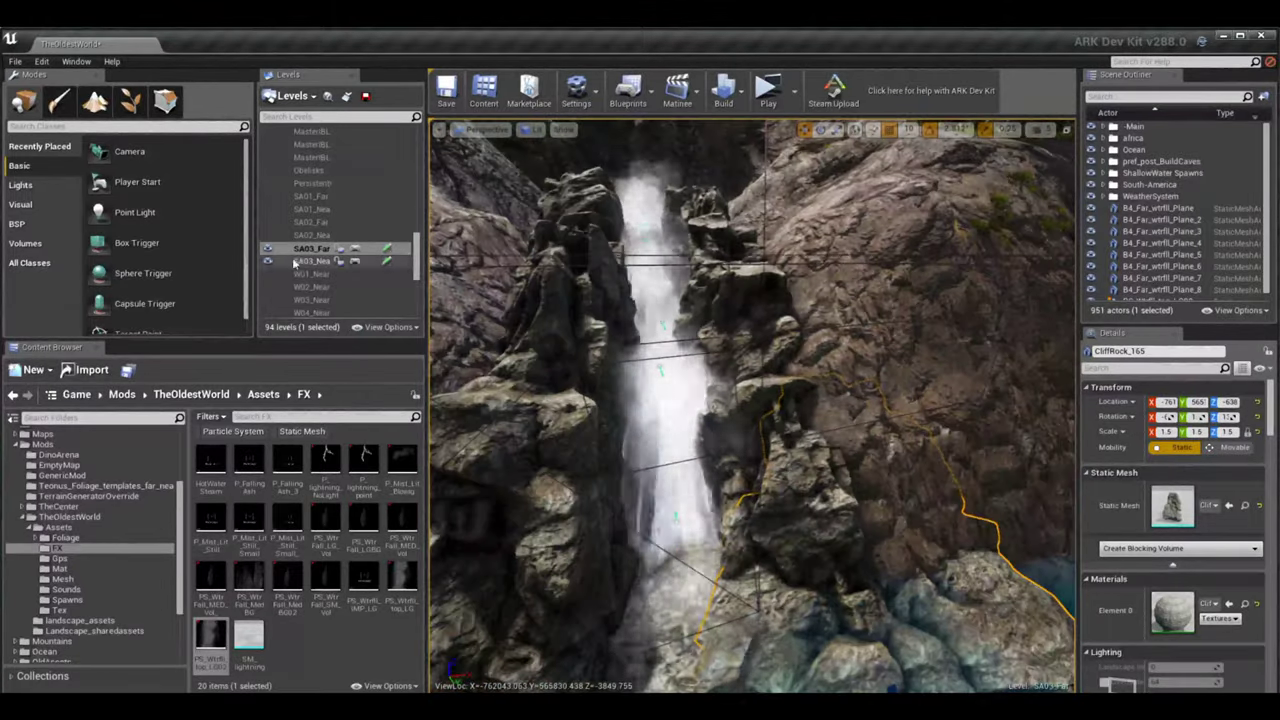
- Make SA03_Near current and add a PS_WtrFall_Spl_LG emitter on the waterfall at scale 1.5, with seconds before inactive 0.45 and custom time 0.9
{"action": "double_click", "coordinate": [295, 262]}
{"action": "right_click_drag", "start_coordinate": [750, 400], "coordinate": [700, 430]}
{"action": "left_click_drag", "start_coordinate": [1185, 550], "coordinate": [1157, 566]}
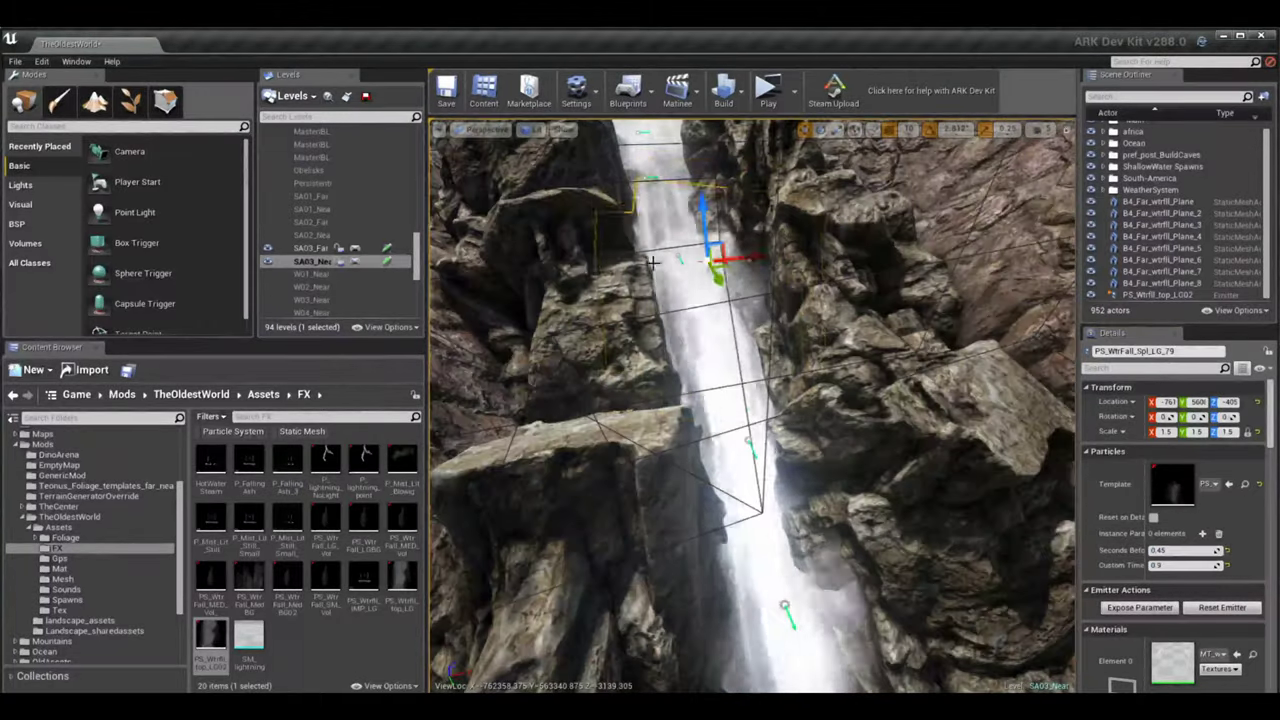
- Duplicate the PS_WtrFall_Spl_LG emitter down both edges of the tall waterfall towards its foot
{"action": "left_click_drag", "start_coordinate": [734, 296], "coordinate": [772, 418]}
{"action": "right_click_drag", "start_coordinate": [774, 443], "coordinate": [833, 371]}
{"action": "right_click_drag", "start_coordinate": [779, 551], "coordinate": [706, 440]}
{"action": "key", "text": "ctrl+w"}
{"action": "key", "text": "ctrl+w"}
- Adjust the seconds before inactive of the splash emitters at the waterfall's foot and add another copy over the rocks
{"action": "left_click", "coordinate": [1175, 550]}
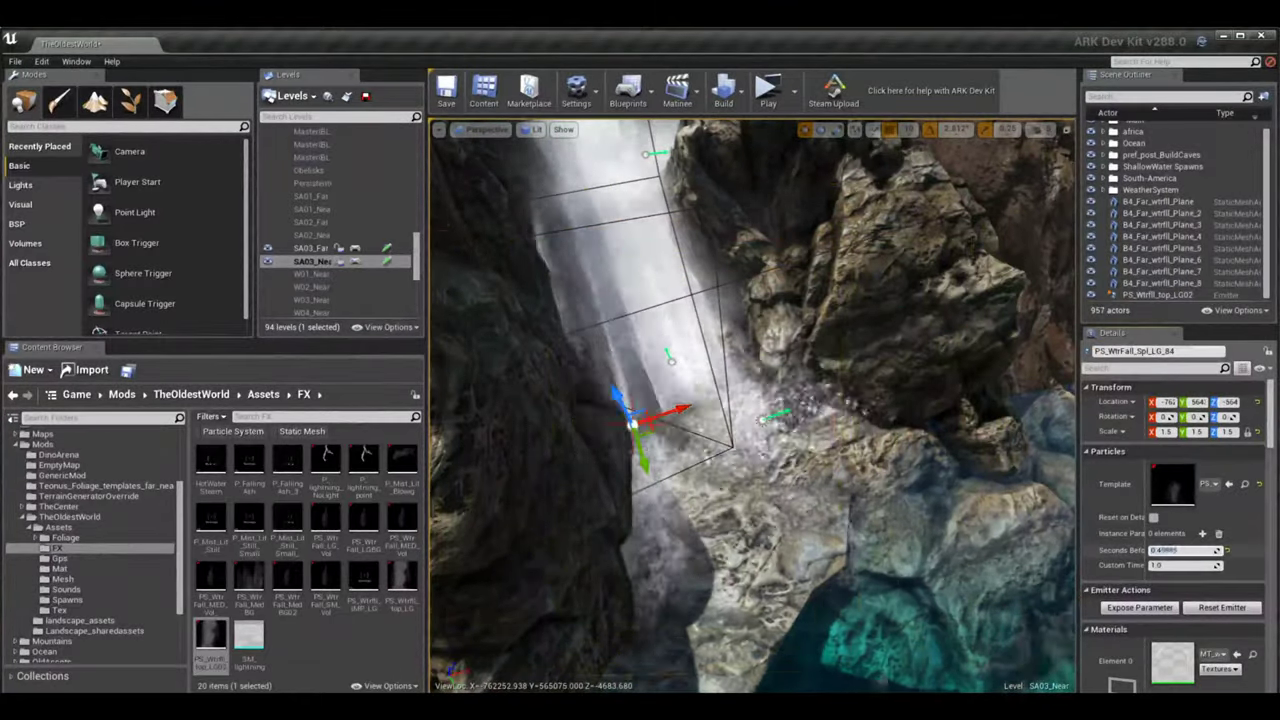
{"action": "key", "text": "Return"}
{"action": "key", "text": "f"}
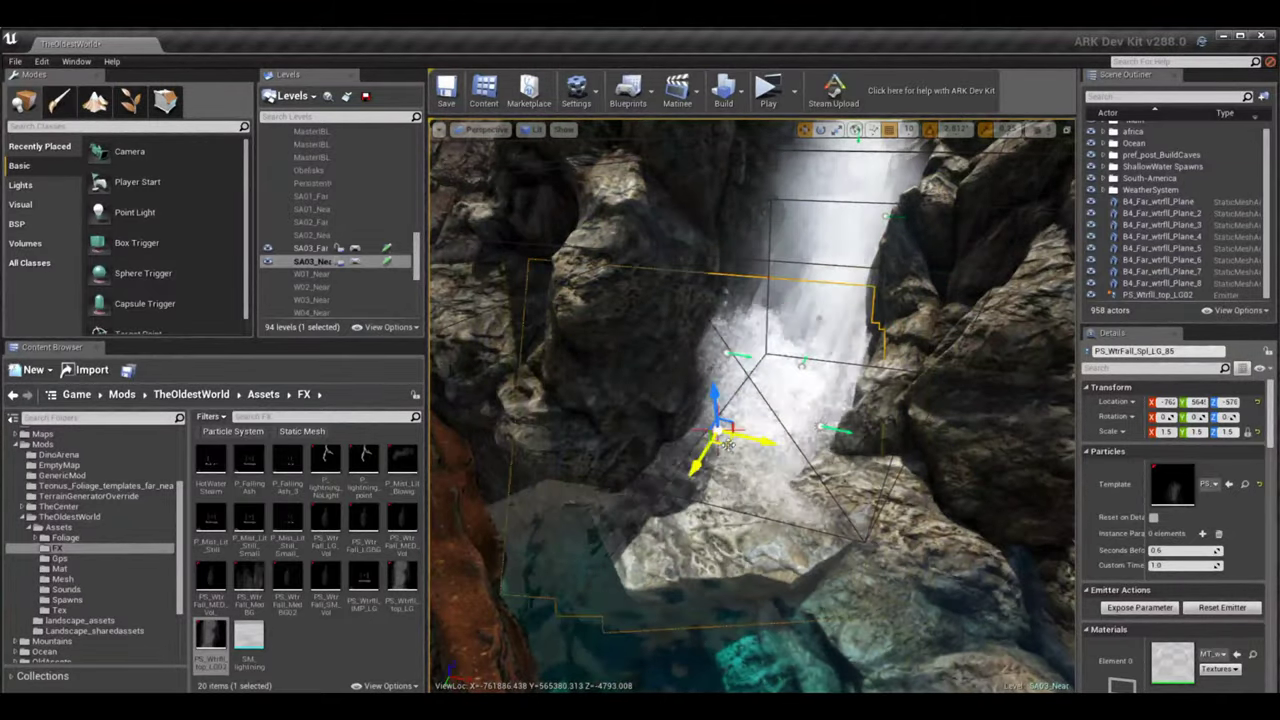
{"action": "left_click", "coordinate": [1183, 550]}
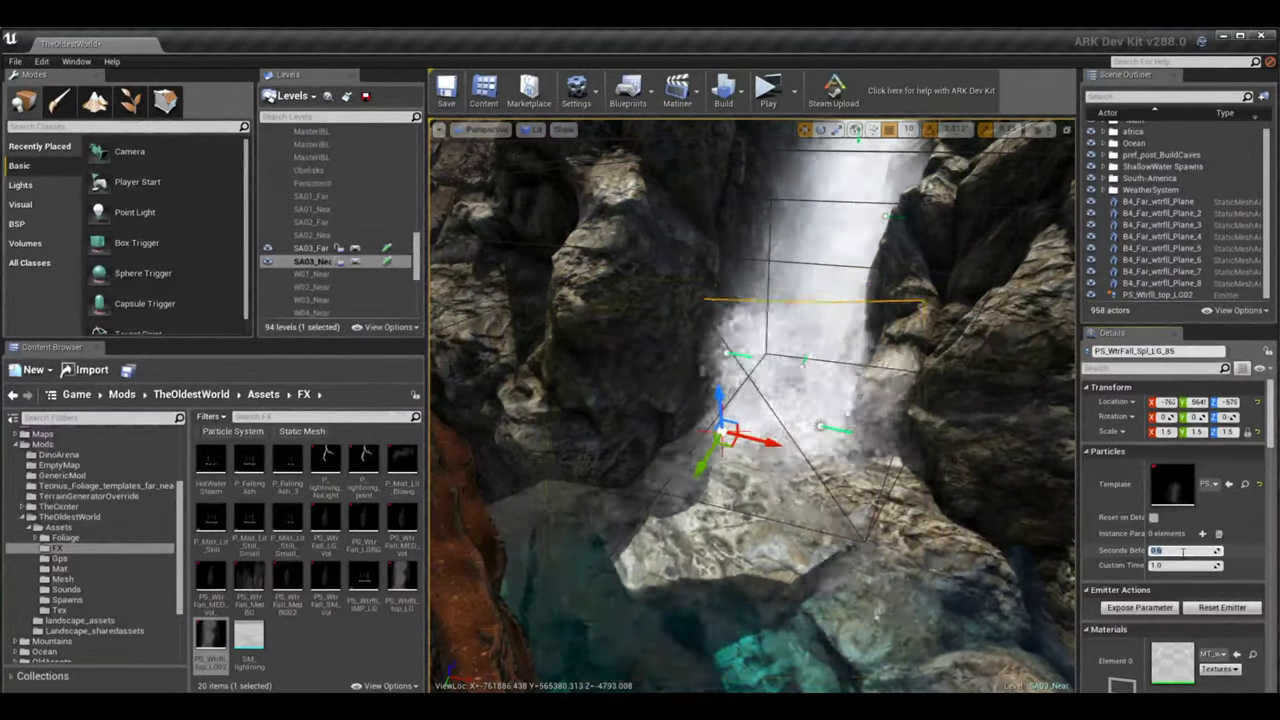
{"action": "key", "text": "Return"}
- Reposition the PS_Wtrfl_top_LG02 emitter at the waterfall's foot and place a P_Mist_Lit_Blowig emitter at scale 3.5 in front of it
{"action": "right_click_drag", "start_coordinate": [760, 420], "coordinate": [758, 370]}
{"action": "left_click", "coordinate": [758, 362]}
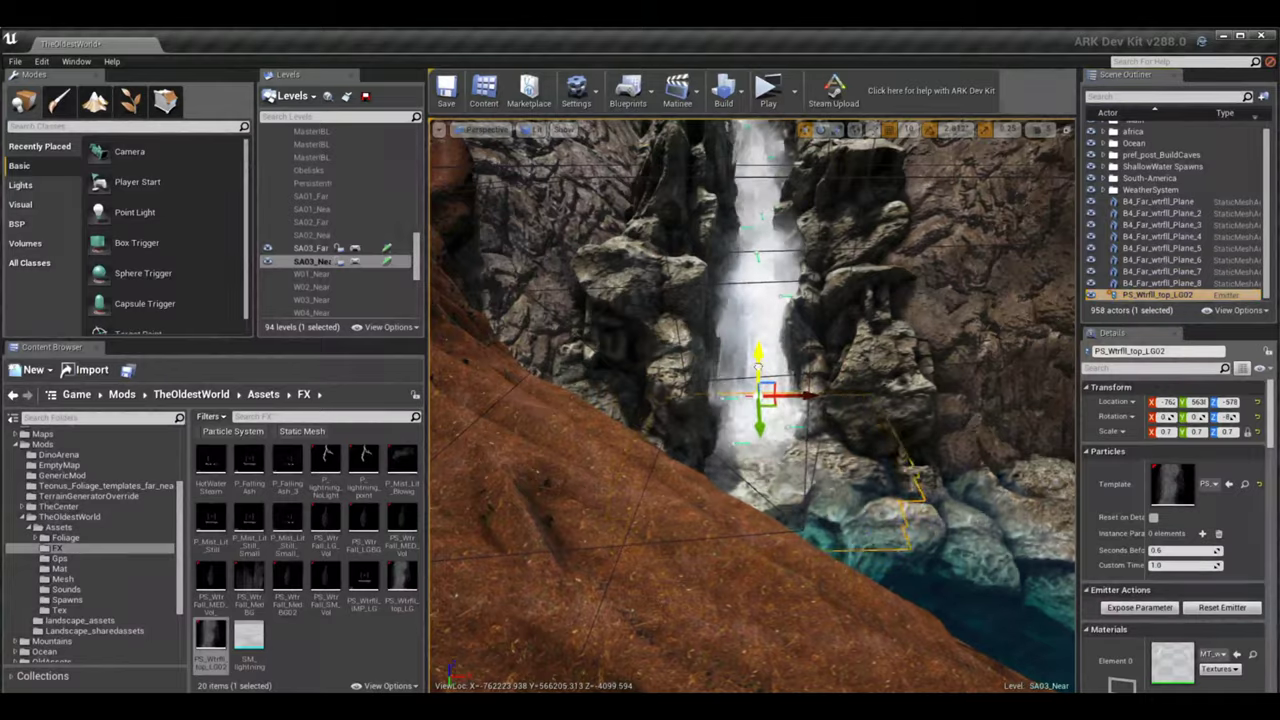
{"action": "right_click_drag", "start_coordinate": [972, 432], "coordinate": [886, 510]}
{"action": "left_click", "coordinate": [886, 513]}
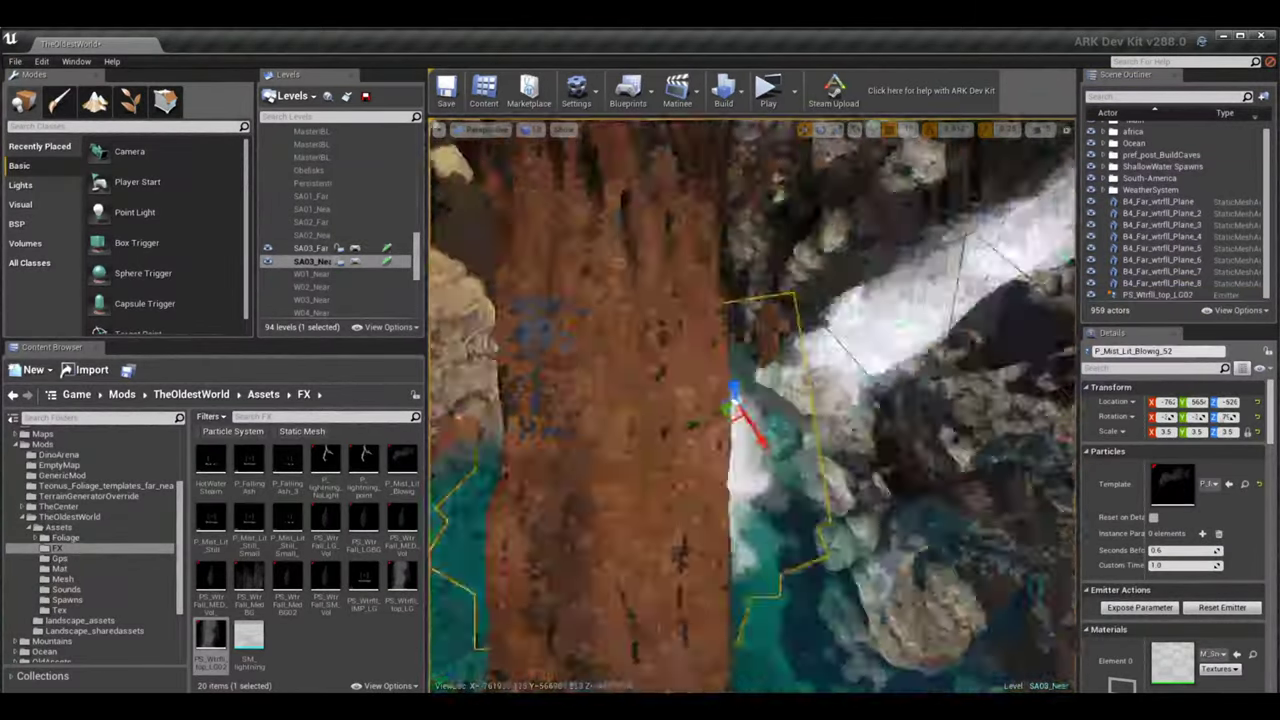
{"action": "right_click_drag", "start_coordinate": [760, 420], "coordinate": [760, 370]}
{"action": "right_click_drag", "start_coordinate": [708, 450], "coordinate": [710, 425]}
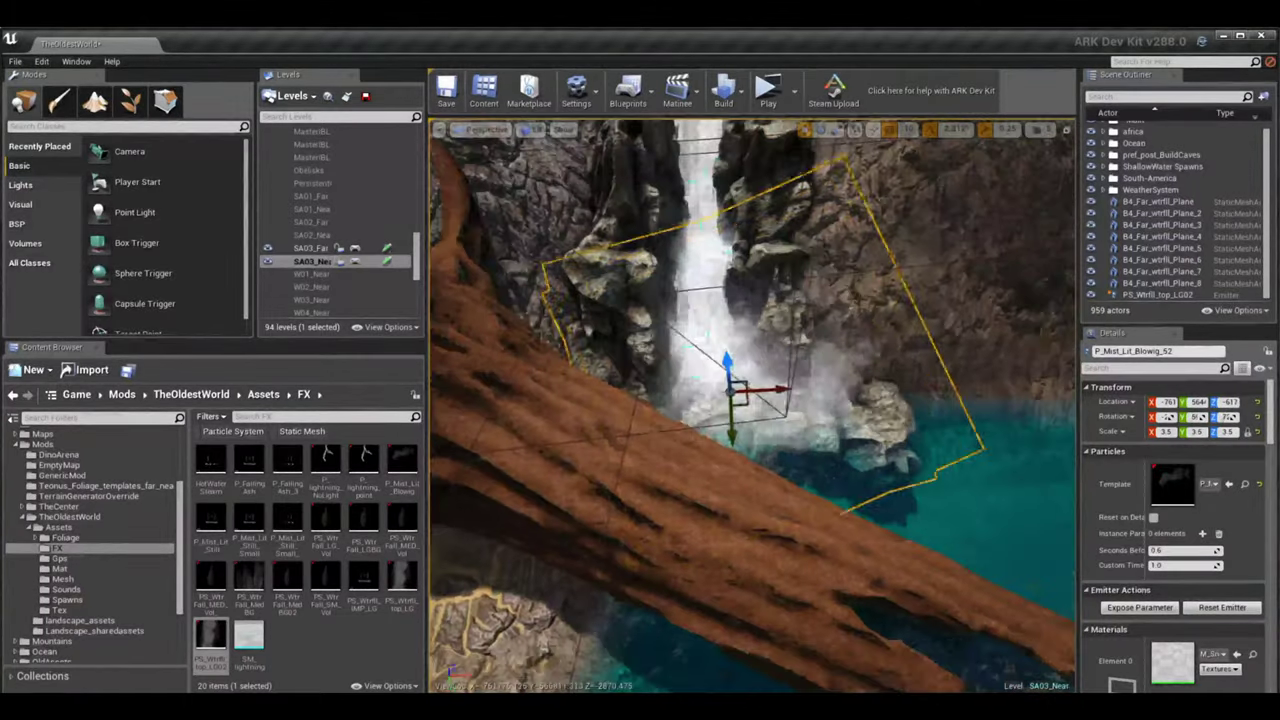
{"action": "left_click", "coordinate": [700, 480]}
- Save both SA03 levels and place a CliffRock copy at scale 1.5 beside the small stream, lowering it into the terrain
{"action": "right_click_drag", "start_coordinate": [700, 480], "coordinate": [700, 460]}
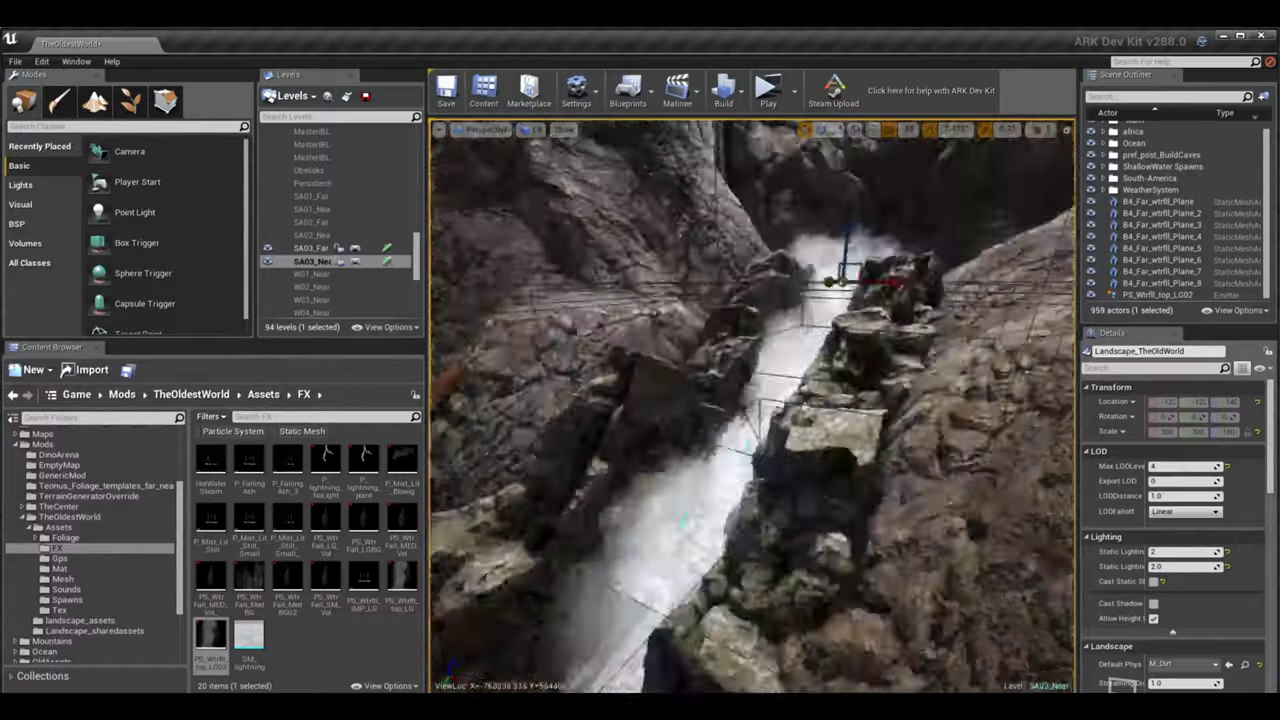
{"action": "right_click_drag", "start_coordinate": [700, 460], "coordinate": [700, 450]}
{"action": "left_click", "coordinate": [320, 248]}
{"action": "right_click_drag", "start_coordinate": [849, 451], "coordinate": [849, 440]}
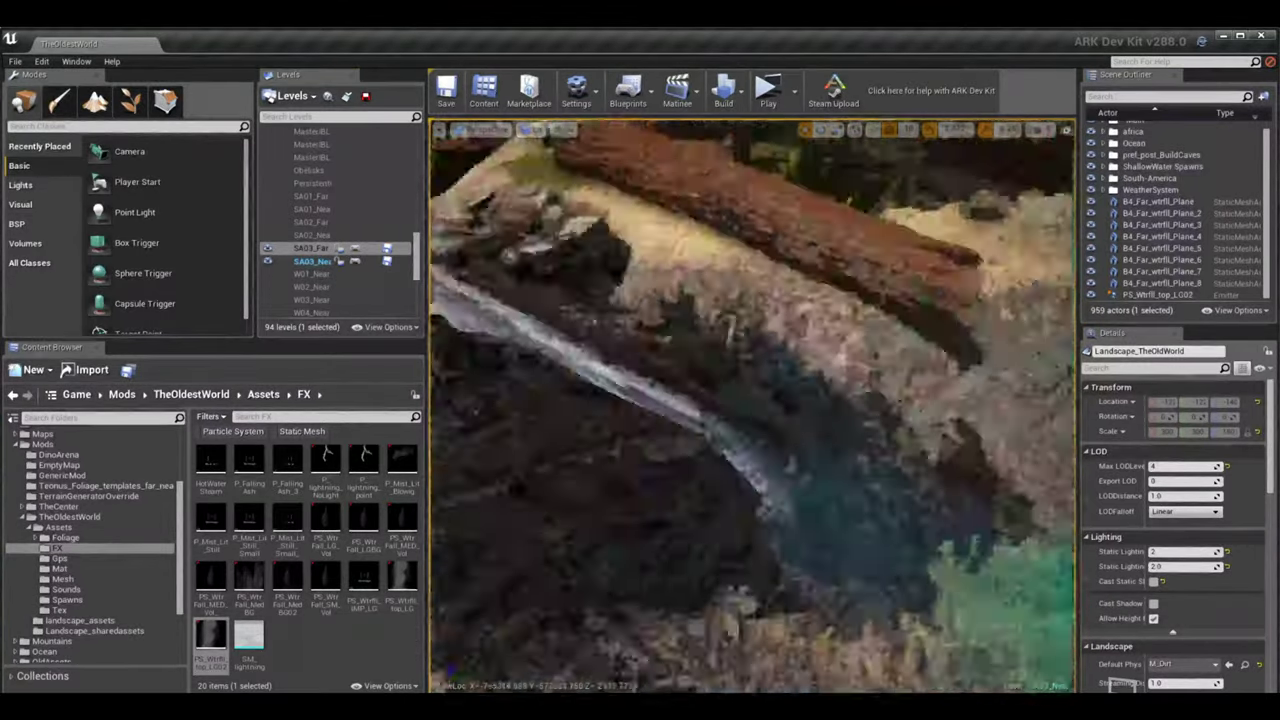
{"action": "left_click", "coordinate": [720, 330]}
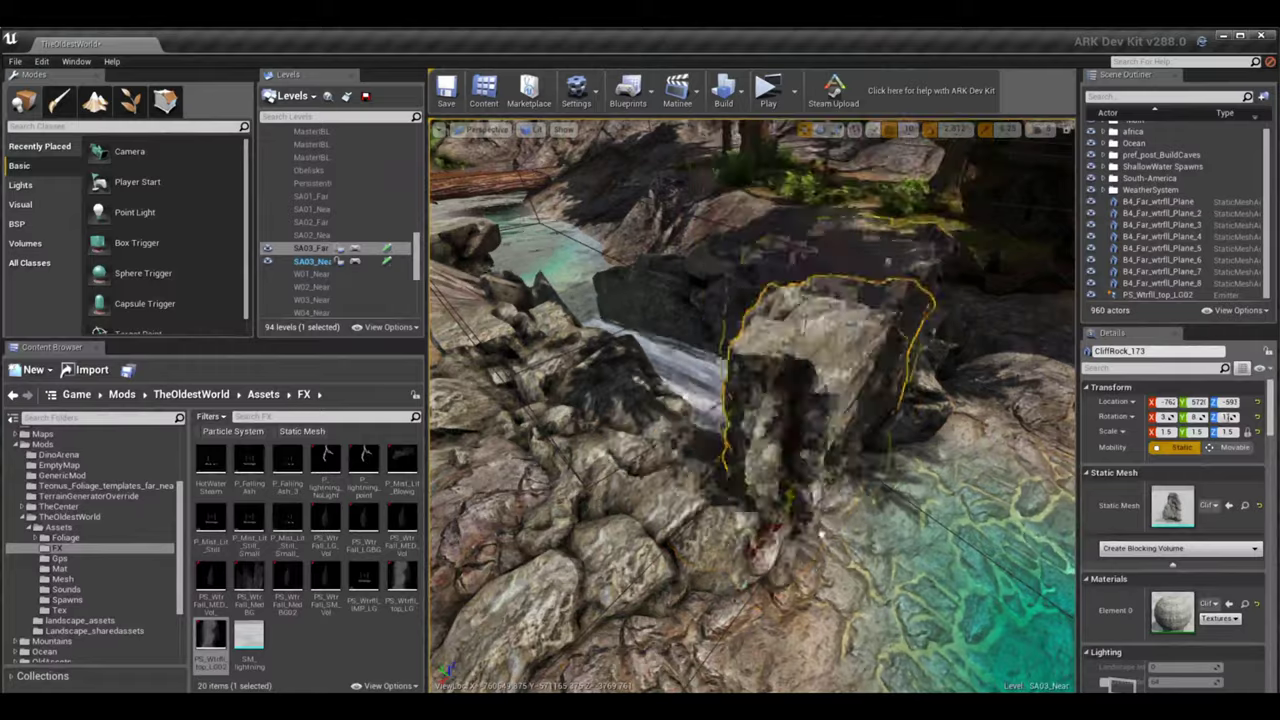
{"action": "left_click_drag", "start_coordinate": [1228, 401], "coordinate": [1200, 401]}
{"action": "key", "text": "f"}
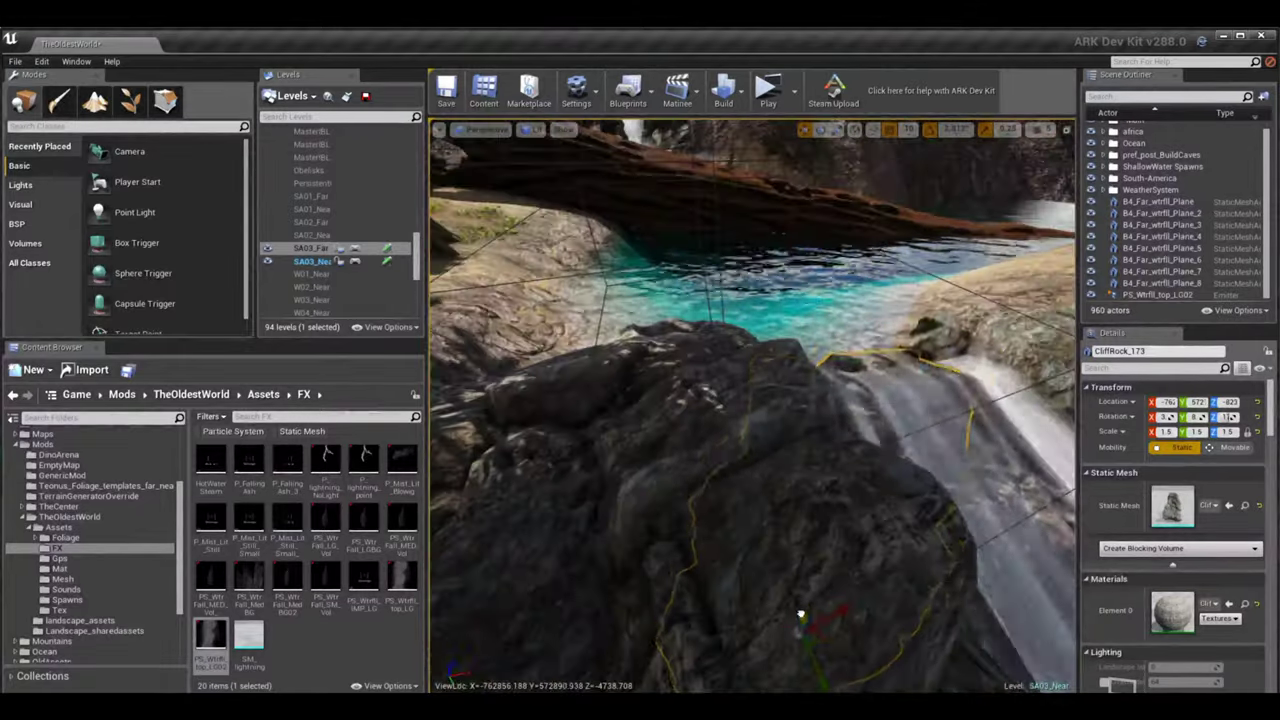
- Switch the current level to SA03_Far and place a duplicate of the cliff rock at the foot of the wide waterfall
{"action": "right_click_drag", "start_coordinate": [752, 405], "coordinate": [765, 380]}
{"action": "left_click", "coordinate": [785, 400]}
{"action": "left_click", "coordinate": [770, 400], "text": "ctrl"}
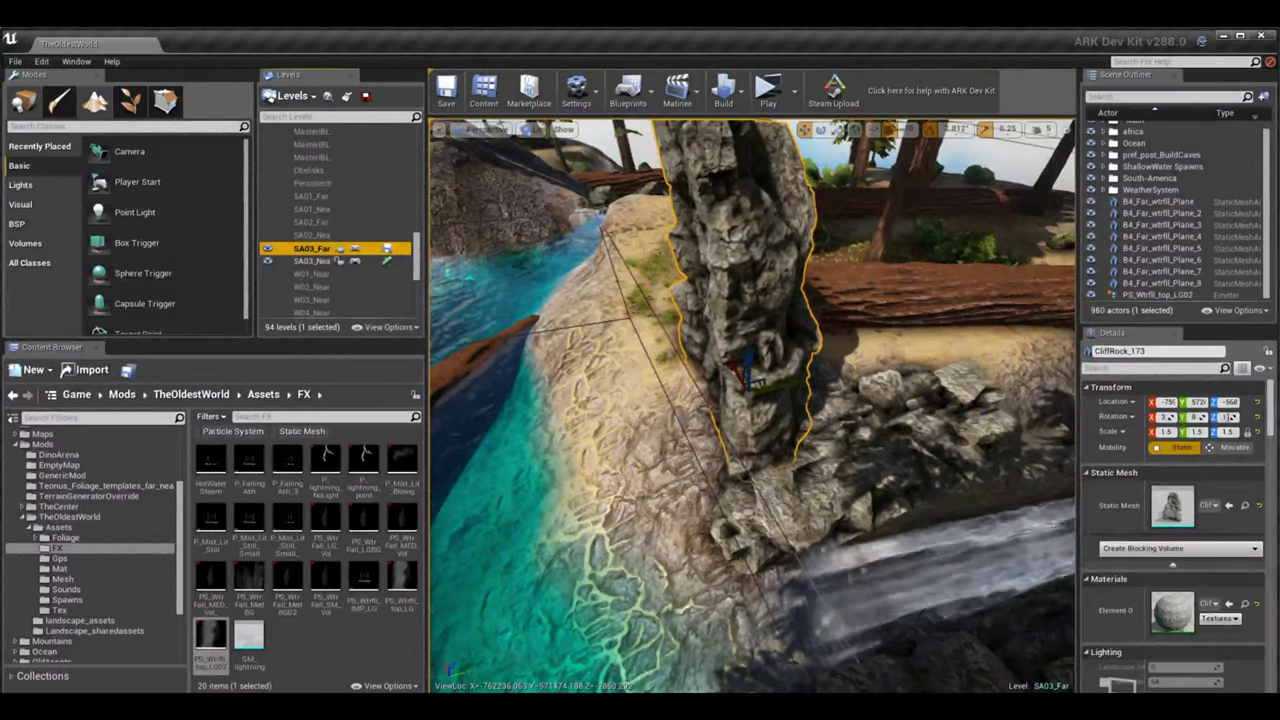
{"action": "right_click_drag", "start_coordinate": [757, 384], "coordinate": [700, 530]}
{"action": "left_click_drag", "start_coordinate": [743, 494], "coordinate": [769, 487], "text": "alt"}
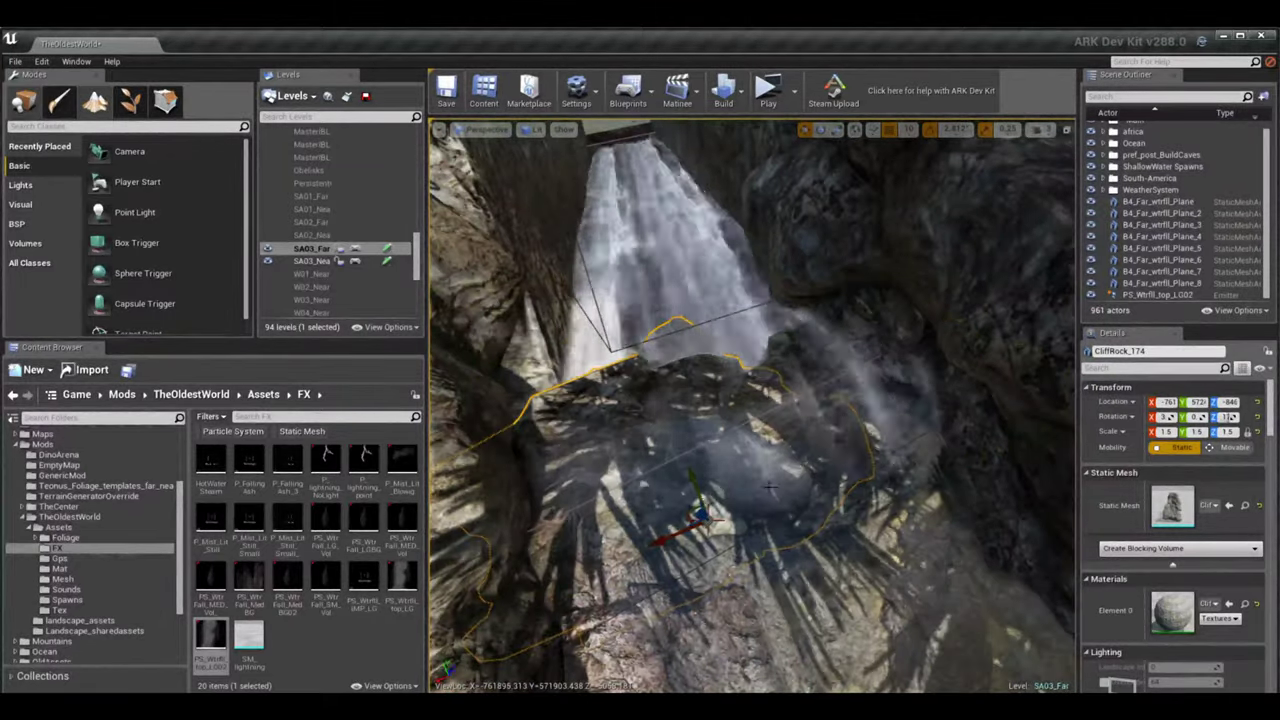
- Rotate and position the duplicated cliff rock under the wide waterfall's flow, and add a second copy to extend the ledge
{"action": "right_click_drag", "start_coordinate": [769, 487], "coordinate": [740, 470]}
{"action": "key", "text": "f"}
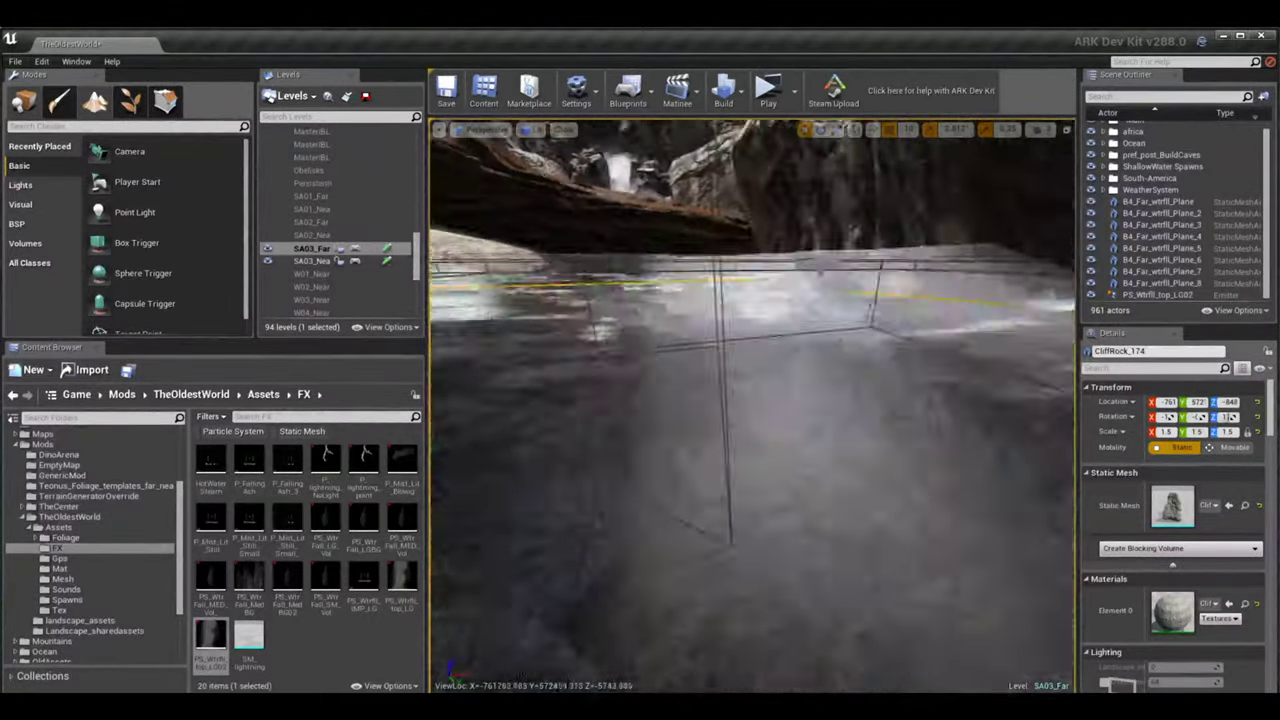
{"action": "right_click_drag", "start_coordinate": [752, 462], "coordinate": [745, 470]}
{"action": "left_click_drag", "start_coordinate": [776, 665], "coordinate": [708, 548]}
{"action": "right_click_drag", "start_coordinate": [767, 578], "coordinate": [767, 578]}
{"action": "right_click_drag", "start_coordinate": [752, 405], "coordinate": [752, 405]}
{"action": "right_click_drag", "start_coordinate": [717, 580], "coordinate": [654, 596]}
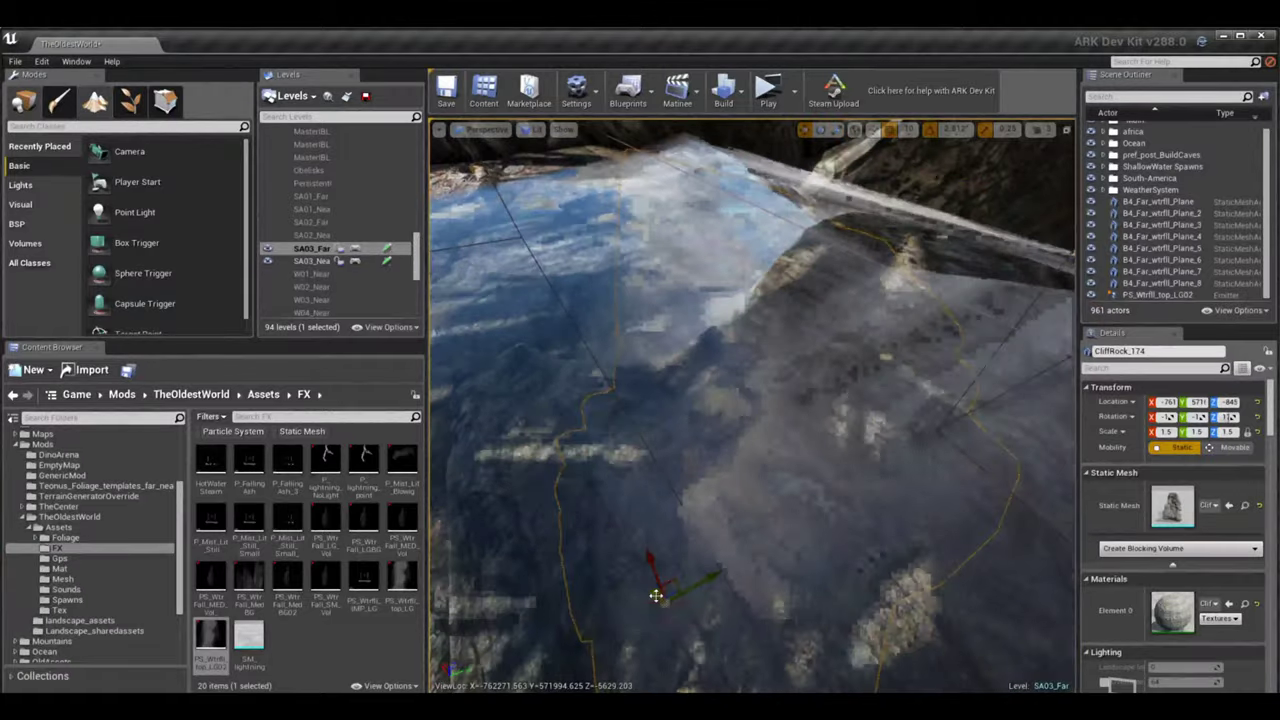
{"action": "right_click_drag", "start_coordinate": [752, 405], "coordinate": [752, 405]}
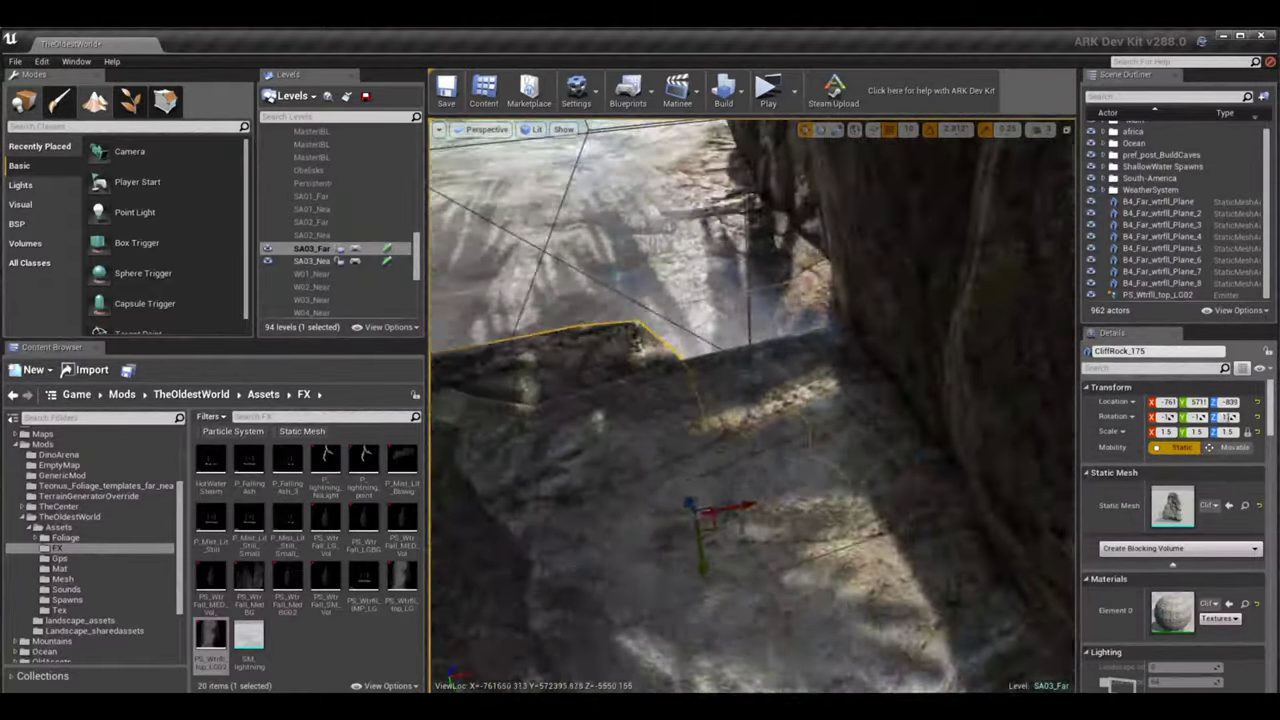
- Place PS_WtrFall_Spl_LG emitters at scale 1.5 on both sides of the wide waterfall's lip, setting custom time to 0.8 on the second
{"action": "right_click_drag", "start_coordinate": [752, 405], "coordinate": [752, 405]}
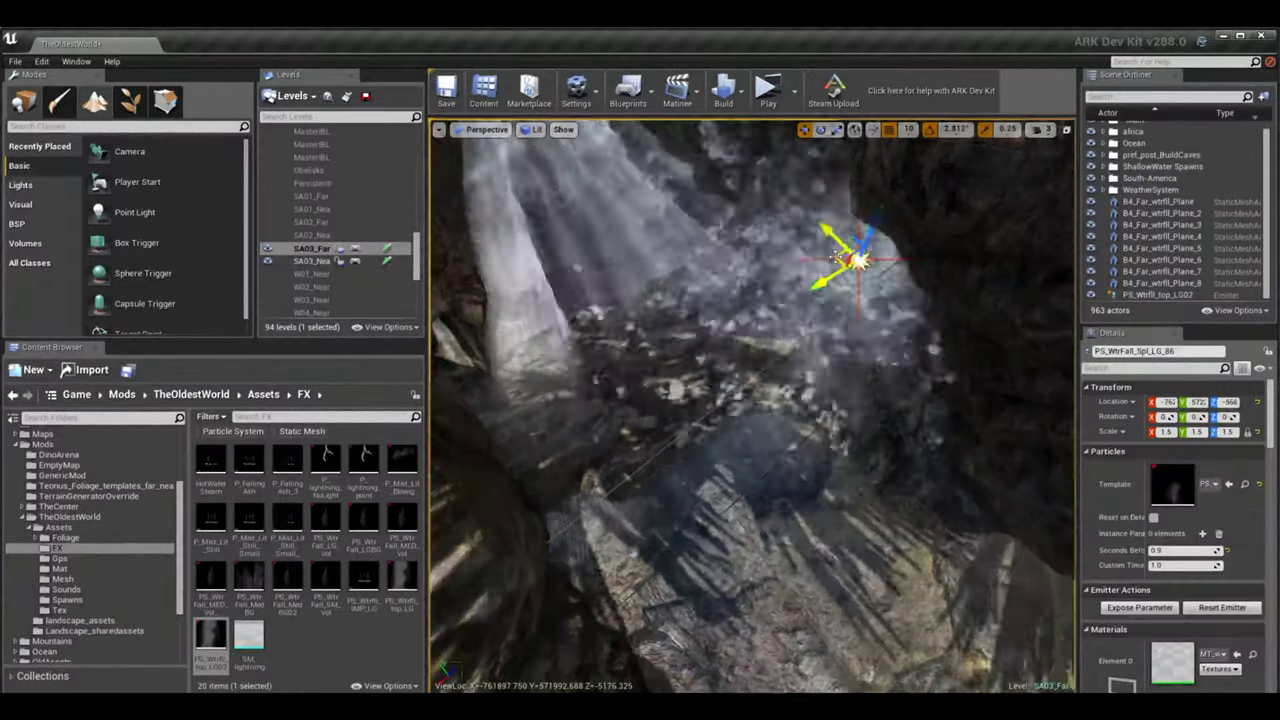
{"action": "right_click_drag", "start_coordinate": [752, 405], "coordinate": [752, 405]}
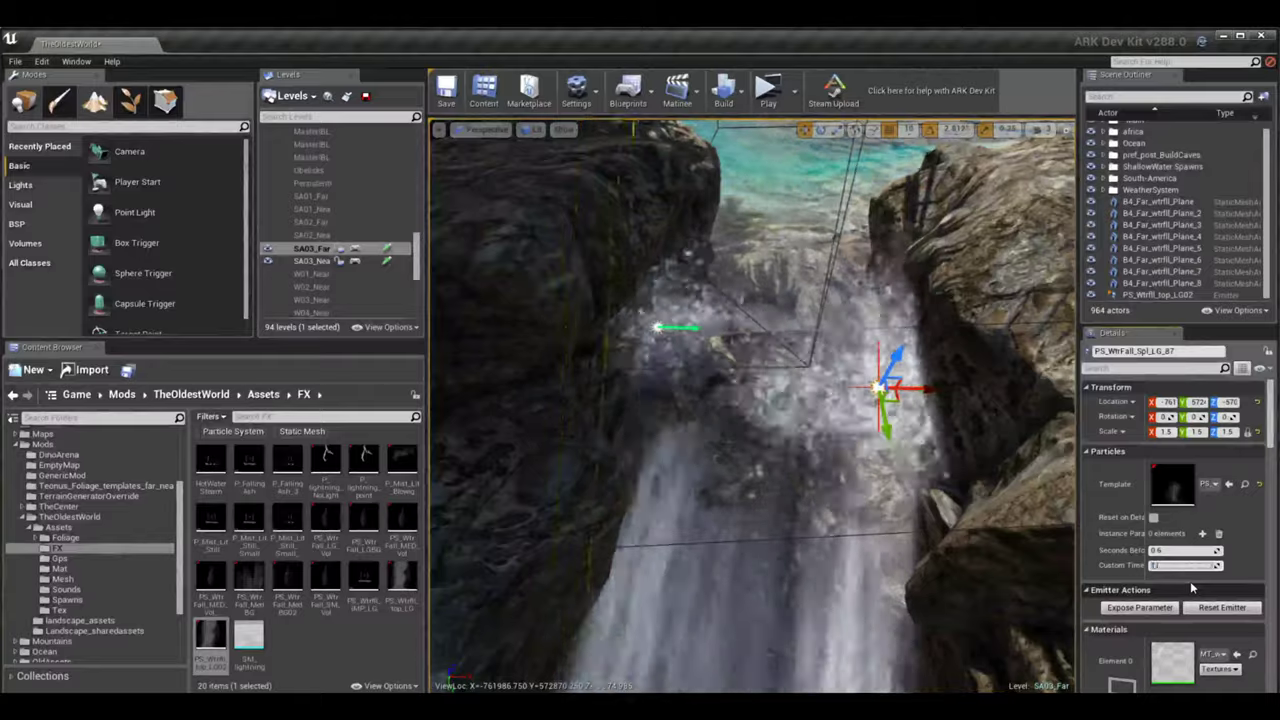
{"action": "right_click_drag", "start_coordinate": [752, 405], "coordinate": [752, 405]}
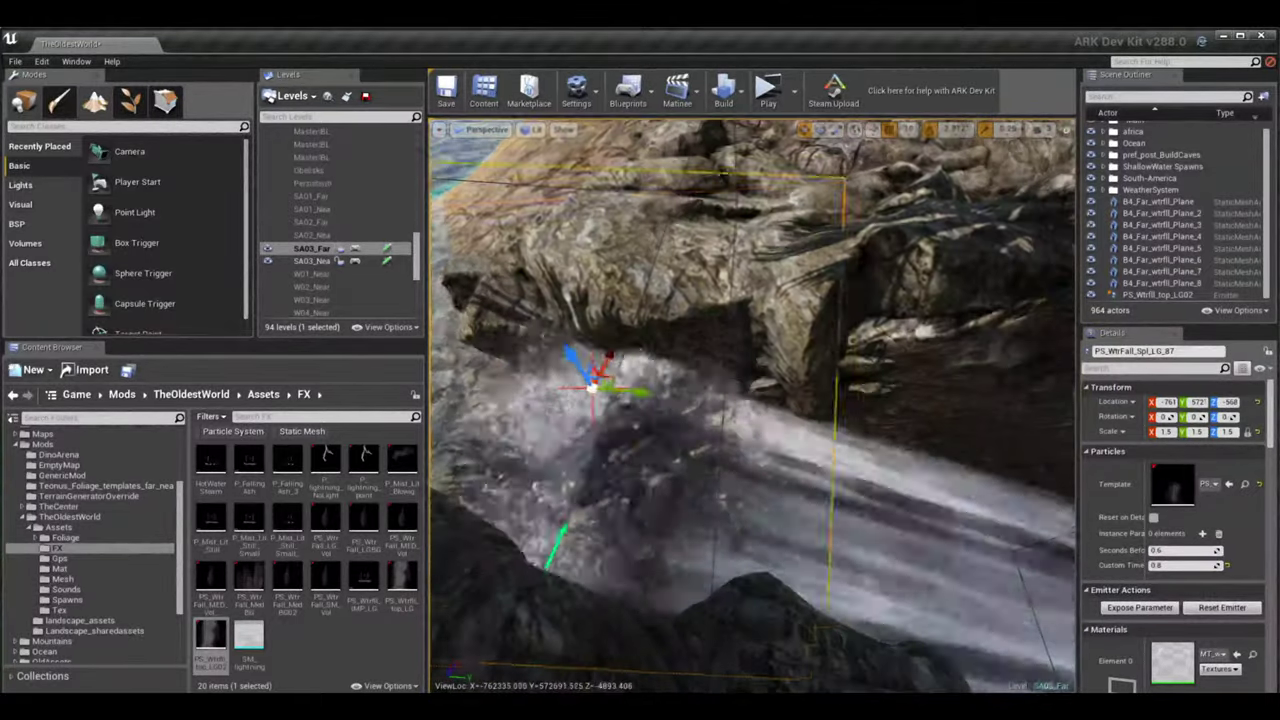
- Duplicate the splash emitter lower along both edges of the wide waterfall and set the last copy's seconds before inactive to 0.7
{"action": "key", "text": "ctrl+w"}
{"action": "right_click_drag", "start_coordinate": [752, 405], "coordinate": [752, 405]}
{"action": "key", "text": "ctrl+w"}
{"action": "left_click_drag", "start_coordinate": [1180, 550], "coordinate": [1190, 550]}
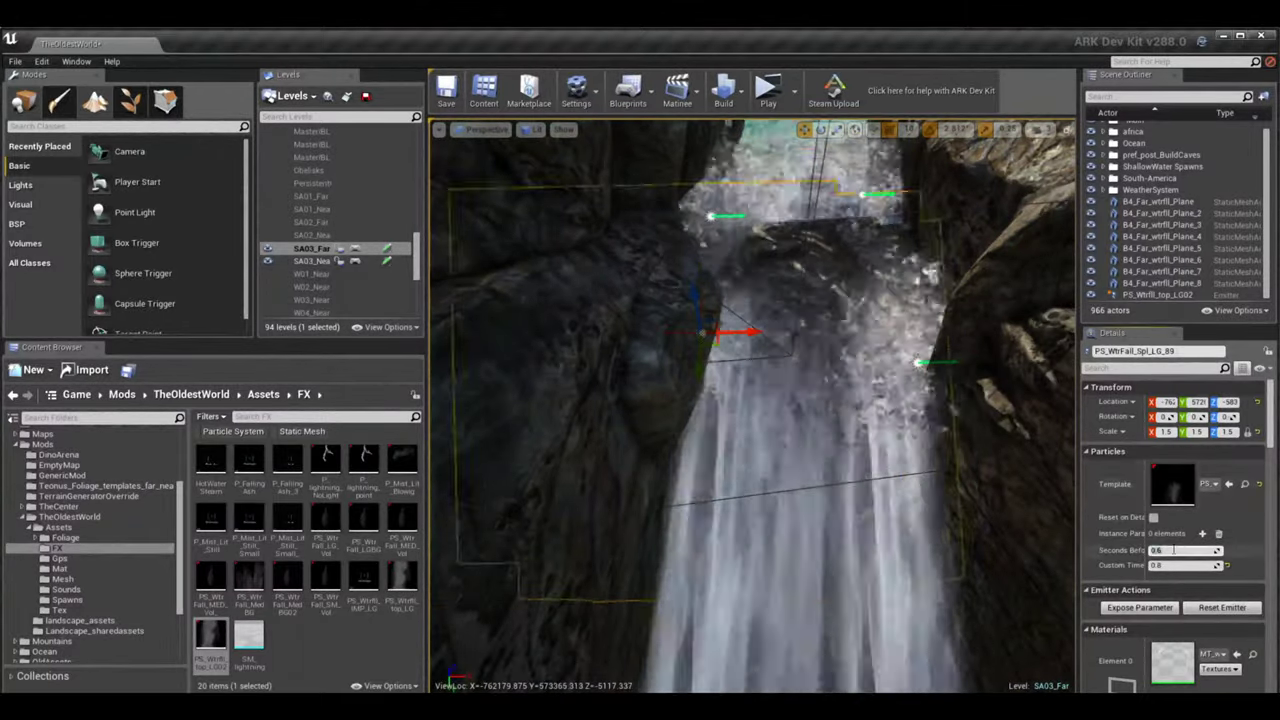
- Place a PS_Wtrfl_top_LG emitter at scale 0.7 over the wide waterfall's lip
{"action": "right_click_drag", "start_coordinate": [752, 405], "coordinate": [752, 405]}
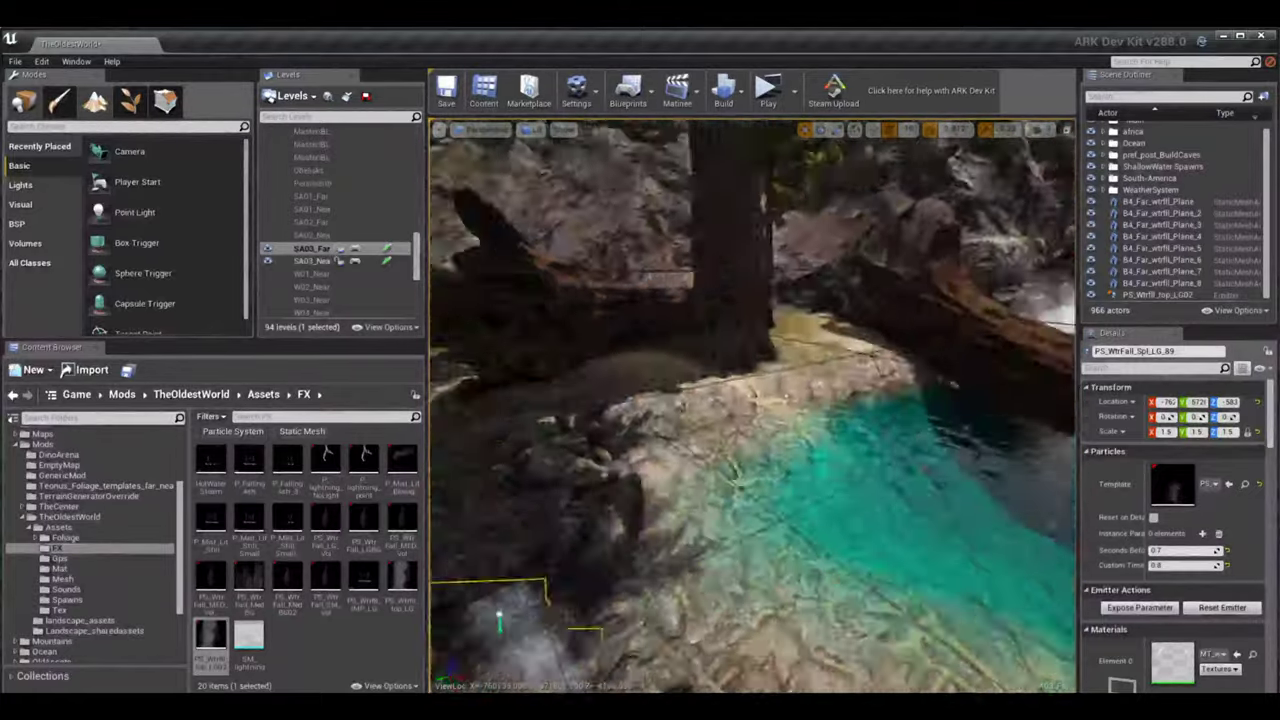
{"action": "right_click_drag", "start_coordinate": [587, 521], "coordinate": [587, 521]}
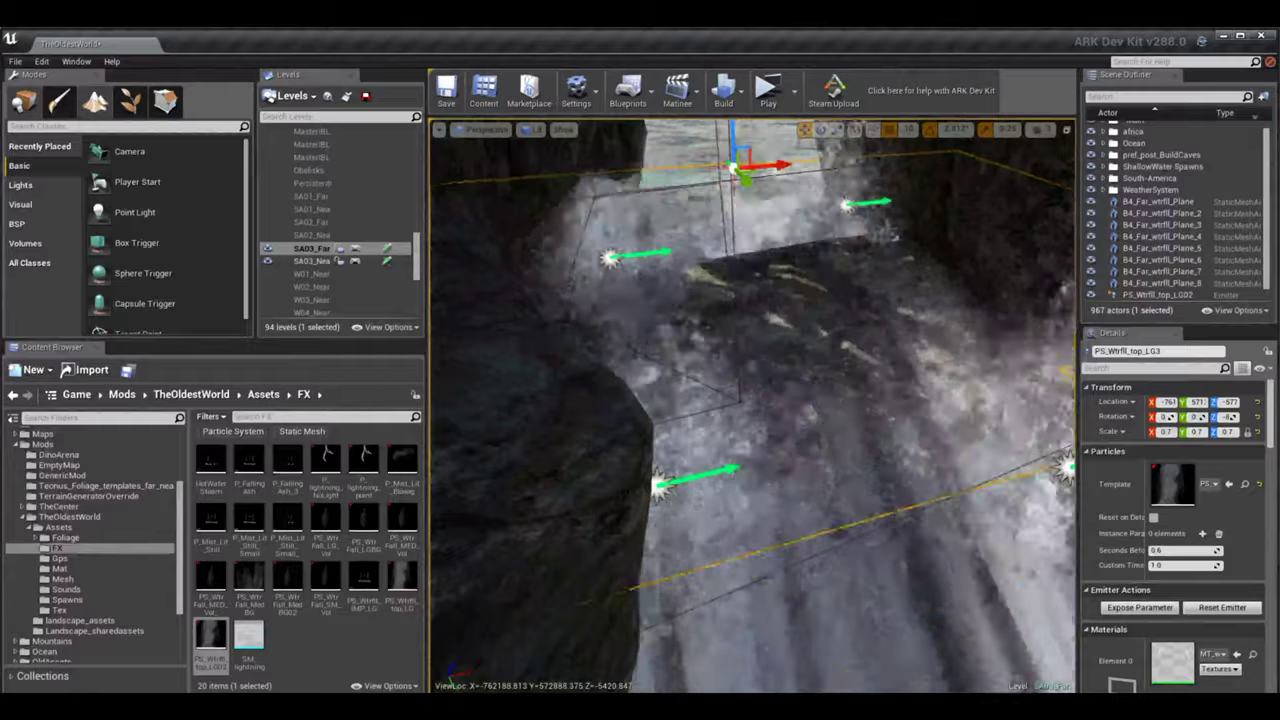
- Place PS_Wtrfll_top_LG emitter copies over the waterfalls in SA03_Near, scaling the one above the turquoise pool to 0.5
{"action": "right_click_drag", "start_coordinate": [752, 405], "coordinate": [752, 405]}
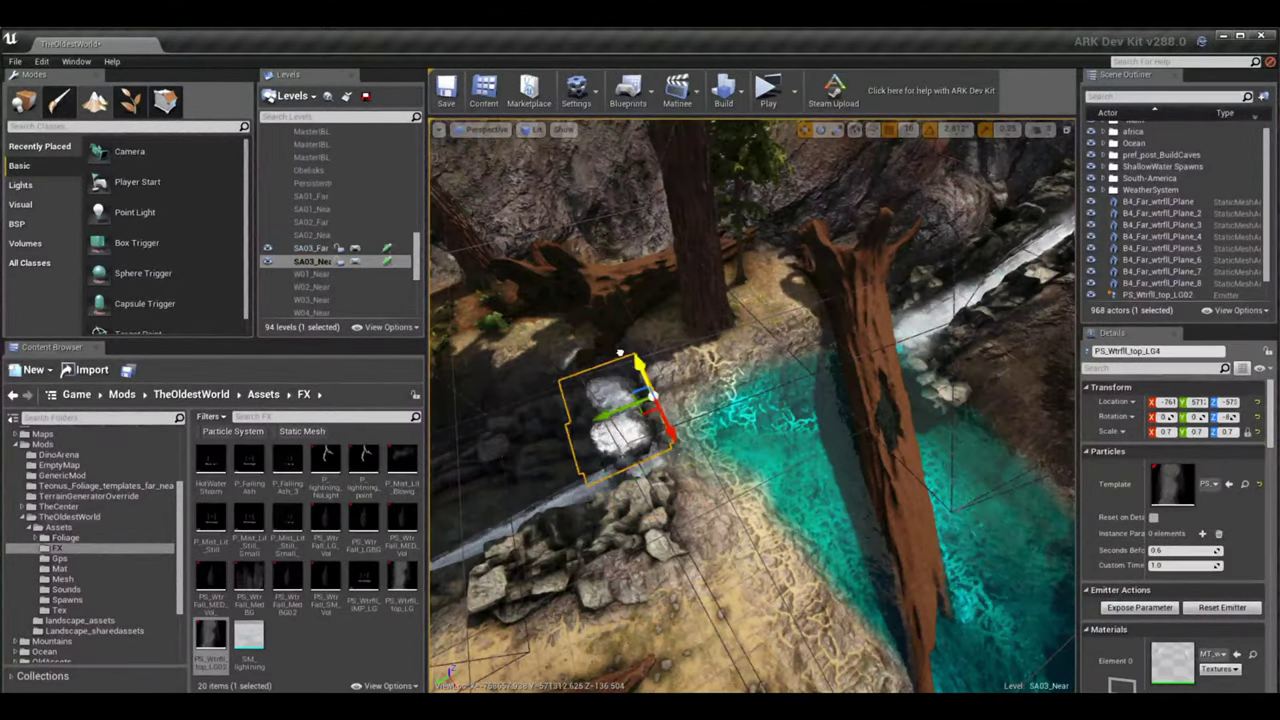
{"action": "right_click_drag", "start_coordinate": [690, 461], "coordinate": [694, 423]}
{"action": "right_click_drag", "start_coordinate": [684, 305], "coordinate": [712, 278]}
{"action": "key", "text": "f"}
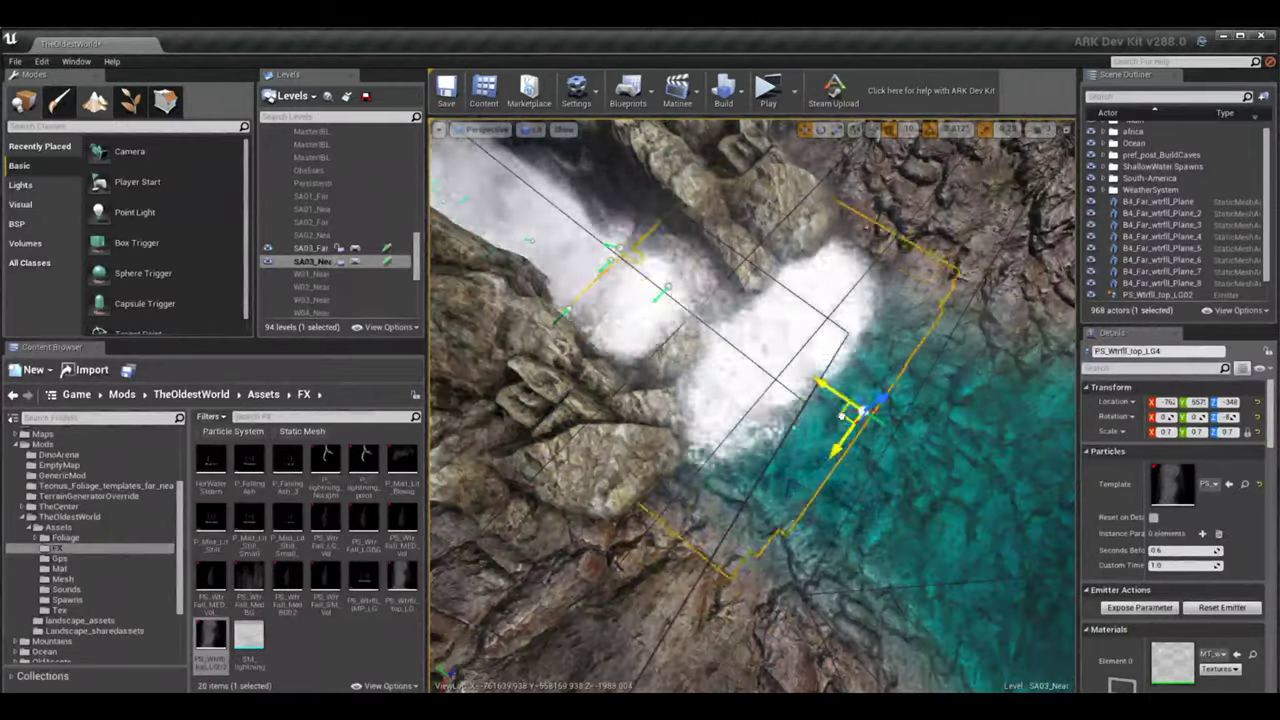
{"action": "scroll", "coordinate": [760, 400], "scroll_direction": "up", "scroll_amount": 5}
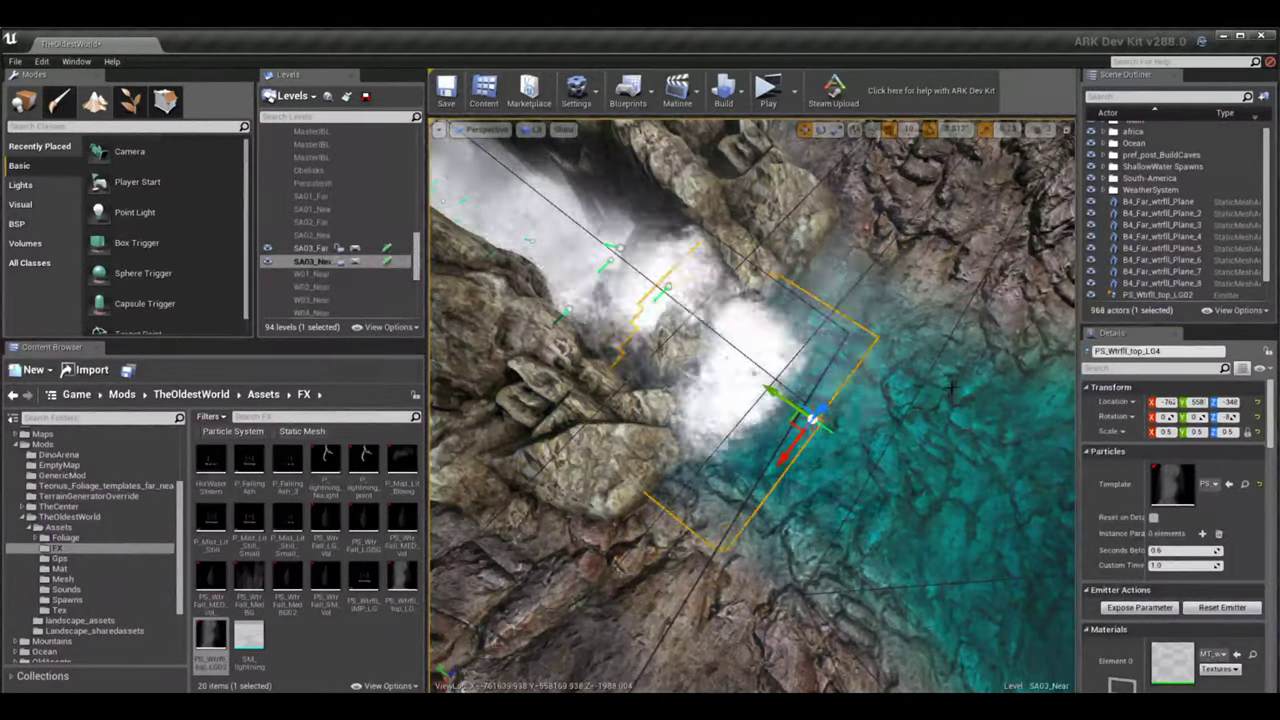
- Rotate and position a FlatRock in SA03_Far as a ledge across the lip of the tall, narrow waterfall
{"action": "left_click", "coordinate": [737, 357]}
{"action": "key", "text": "f"}
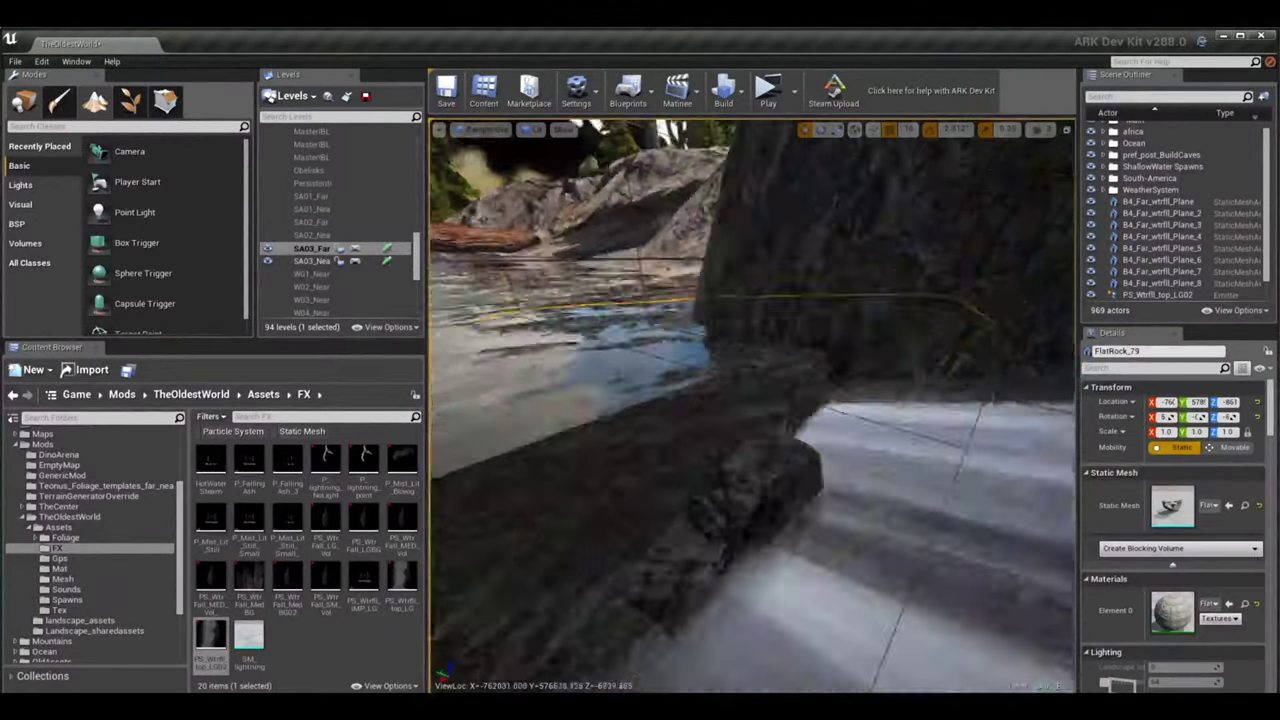
{"action": "right_click_drag", "start_coordinate": [482, 468], "coordinate": [482, 468]}
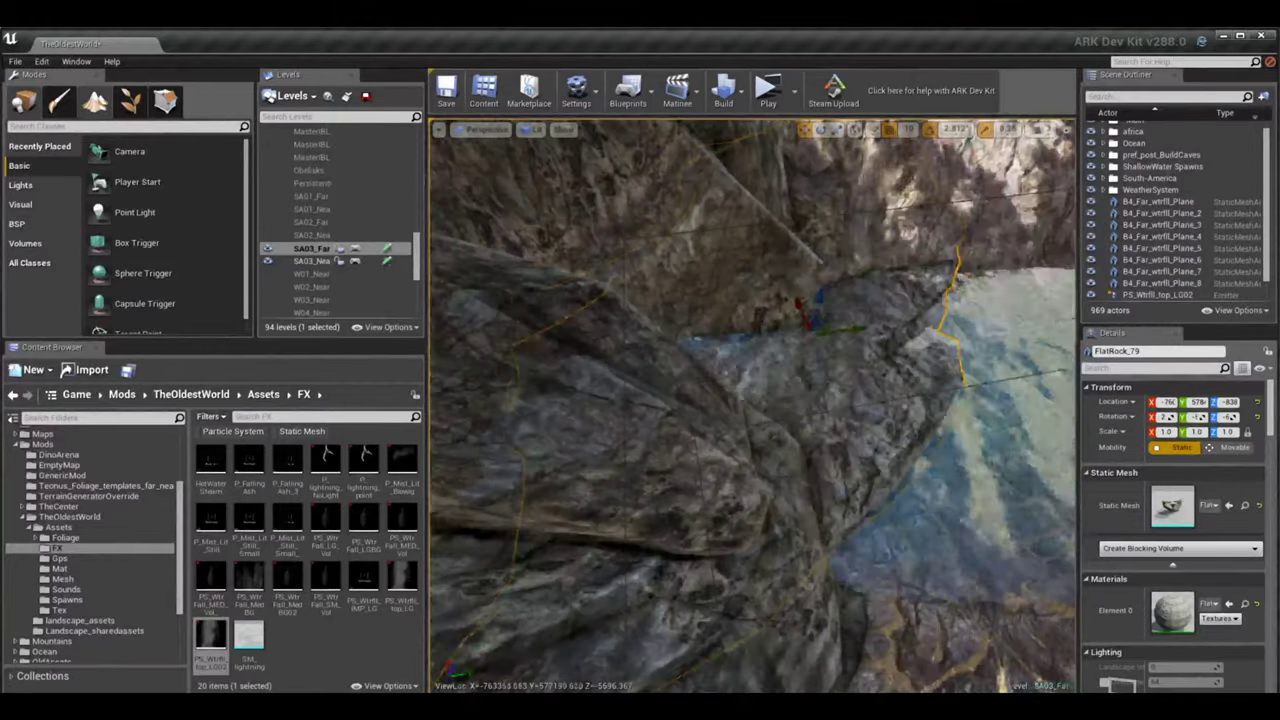
{"action": "right_click_drag", "start_coordinate": [752, 400], "coordinate": [752, 400]}
{"action": "right_click_drag", "start_coordinate": [620, 316], "coordinate": [659, 306]}
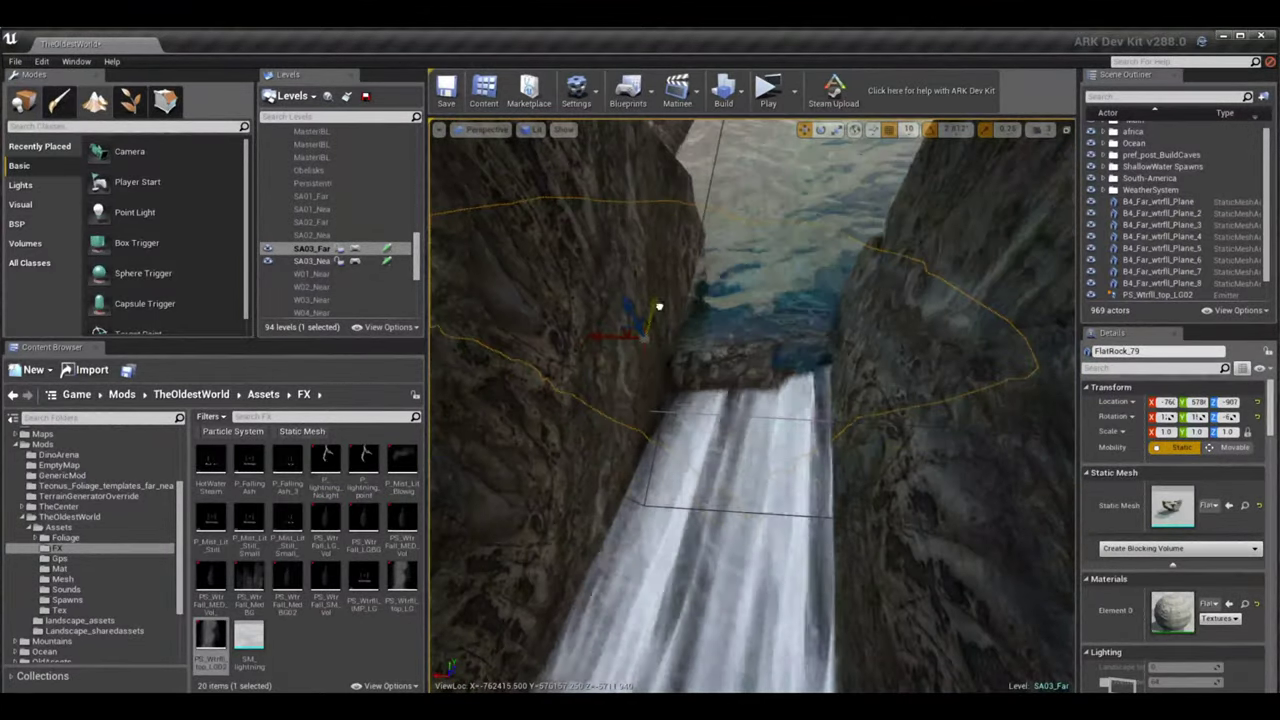
{"action": "key", "text": "w"}
{"action": "scroll", "coordinate": [853, 570], "scroll_direction": "down", "scroll_amount": 3}
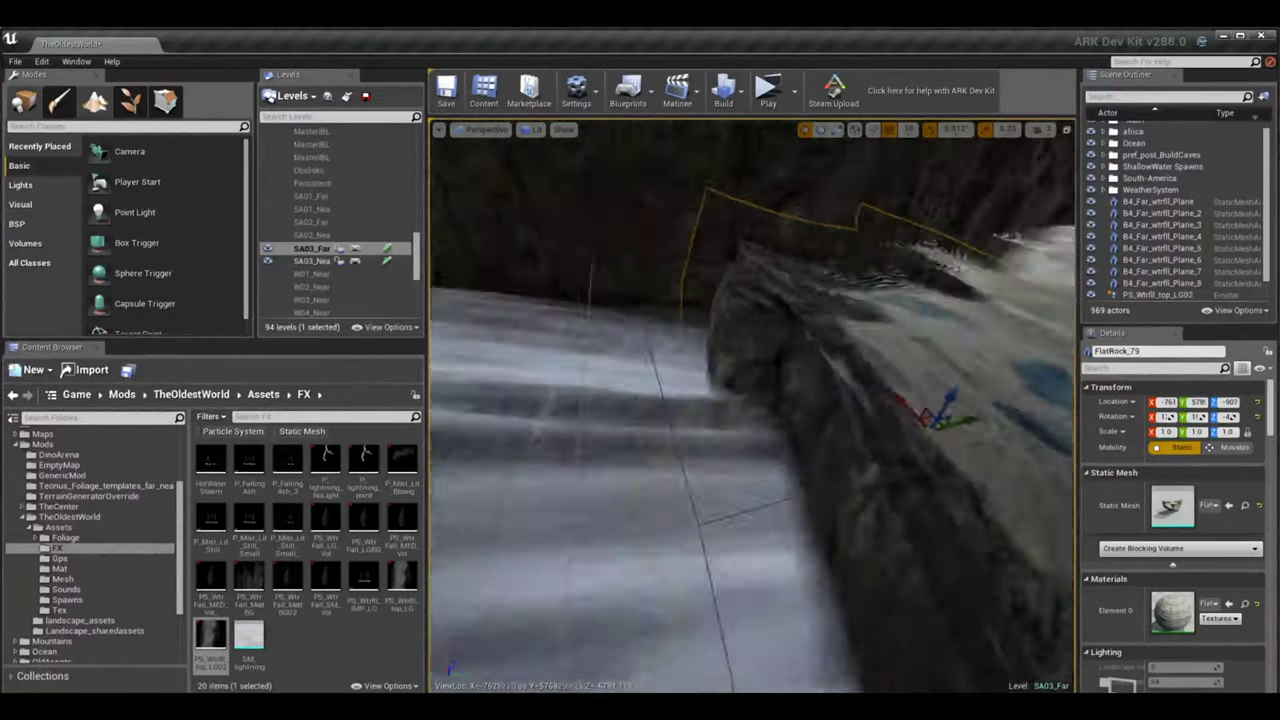
{"action": "right_click_drag", "start_coordinate": [752, 400], "coordinate": [752, 400]}
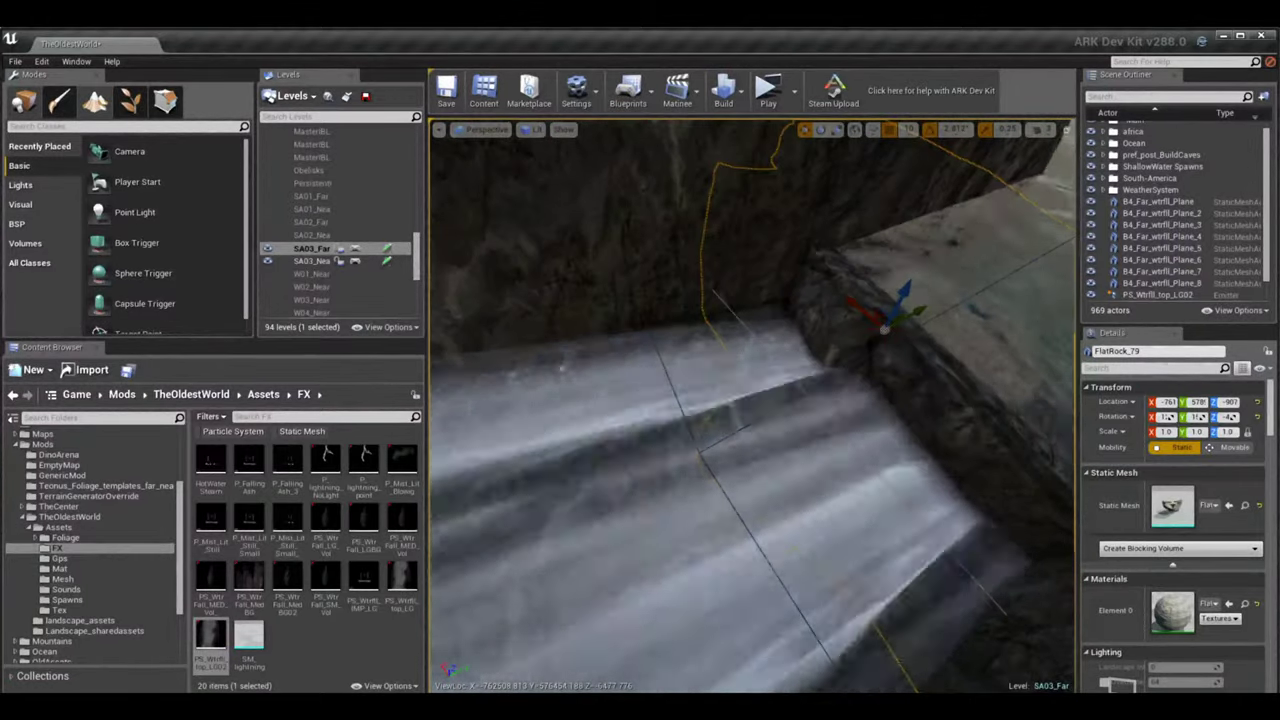
{"action": "right_click_drag", "start_coordinate": [872, 262], "coordinate": [872, 262]}
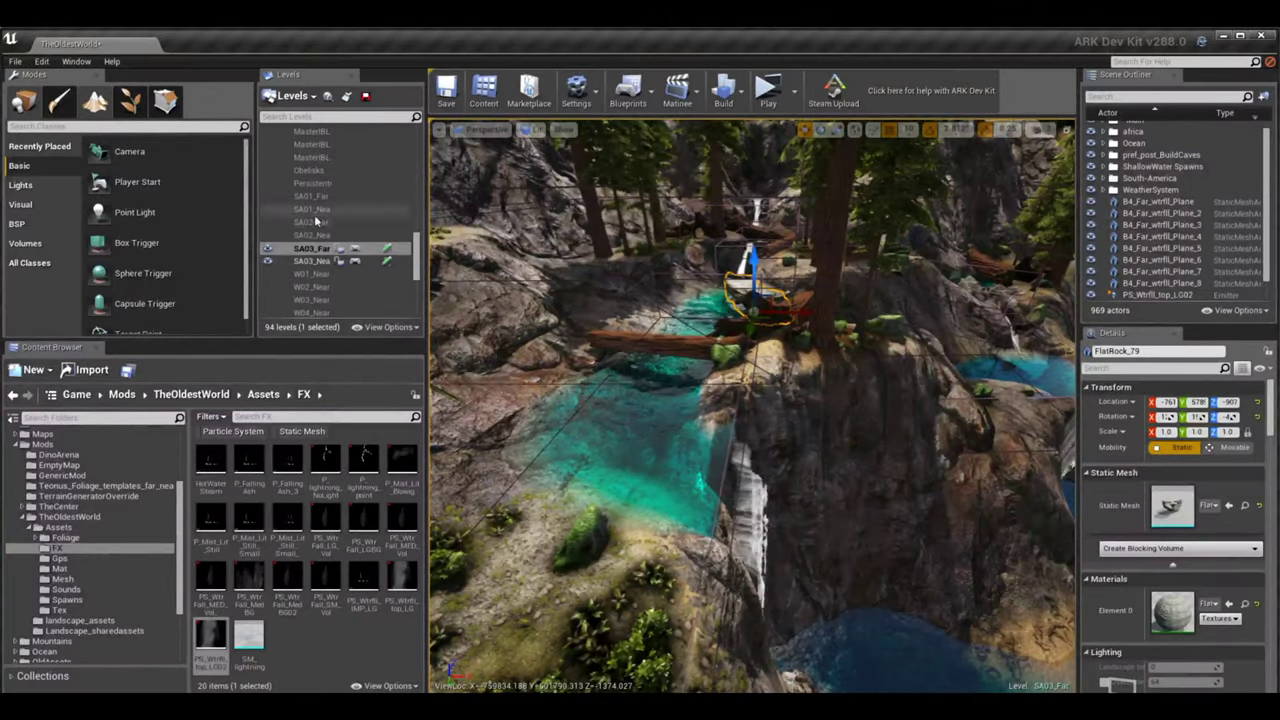
- Load the PersistentGameplay sublevel alongside SA03_Far and SA03_Near
{"action": "left_click", "coordinate": [311, 183]}
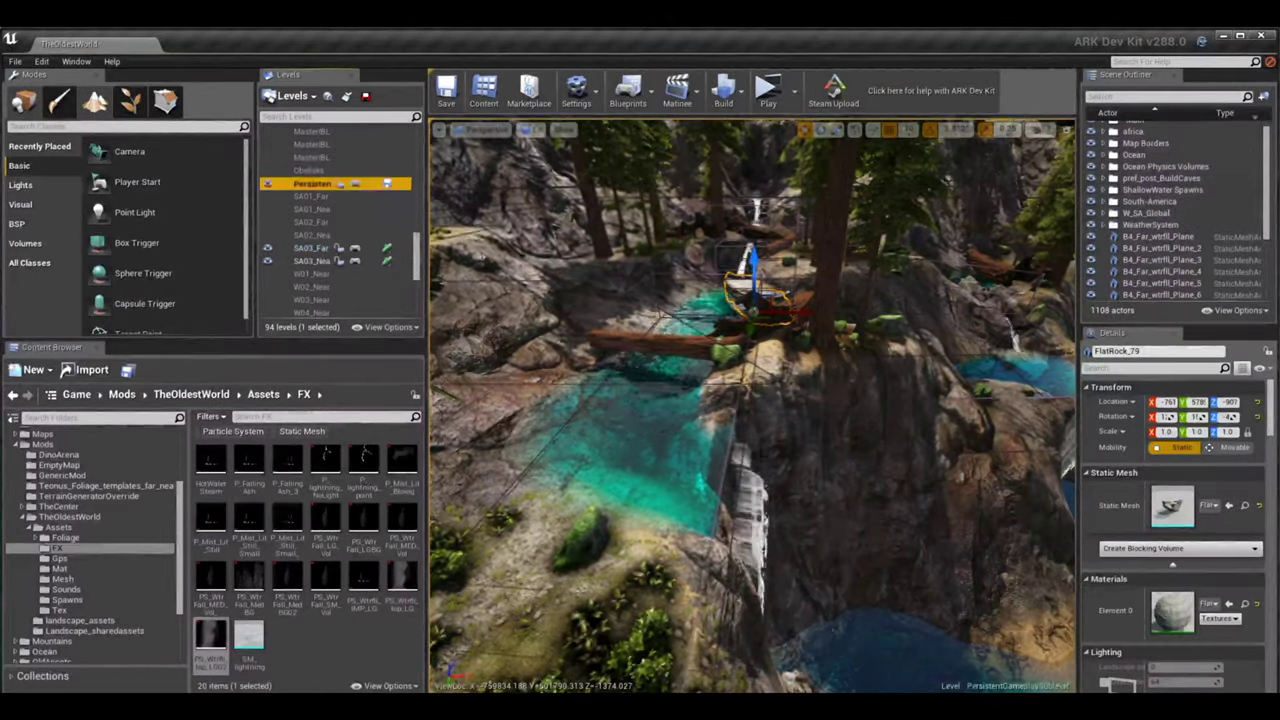
{"action": "right_click_drag", "start_coordinate": [720, 474], "coordinate": [674, 457]}
{"action": "left_click", "coordinate": [720, 474]}
{"action": "left_click", "coordinate": [495, 420], "text": "ctrl"}
{"action": "key", "text": "shift+3"}
{"action": "right_click_drag", "start_coordinate": [729, 508], "coordinate": [729, 508]}
{"action": "key", "text": "shift+1"}
- Duplicate a PS_WtrFall_Spl_LG emitter onto the rock ledge at the tall waterfall's lip and set its seconds before inactive to 0.5
{"action": "left_click", "coordinate": [760, 245]}
{"action": "left_click_drag", "start_coordinate": [761, 245], "coordinate": [722, 292], "text": "alt"}
{"action": "right_click_drag", "start_coordinate": [767, 541], "coordinate": [767, 541]}
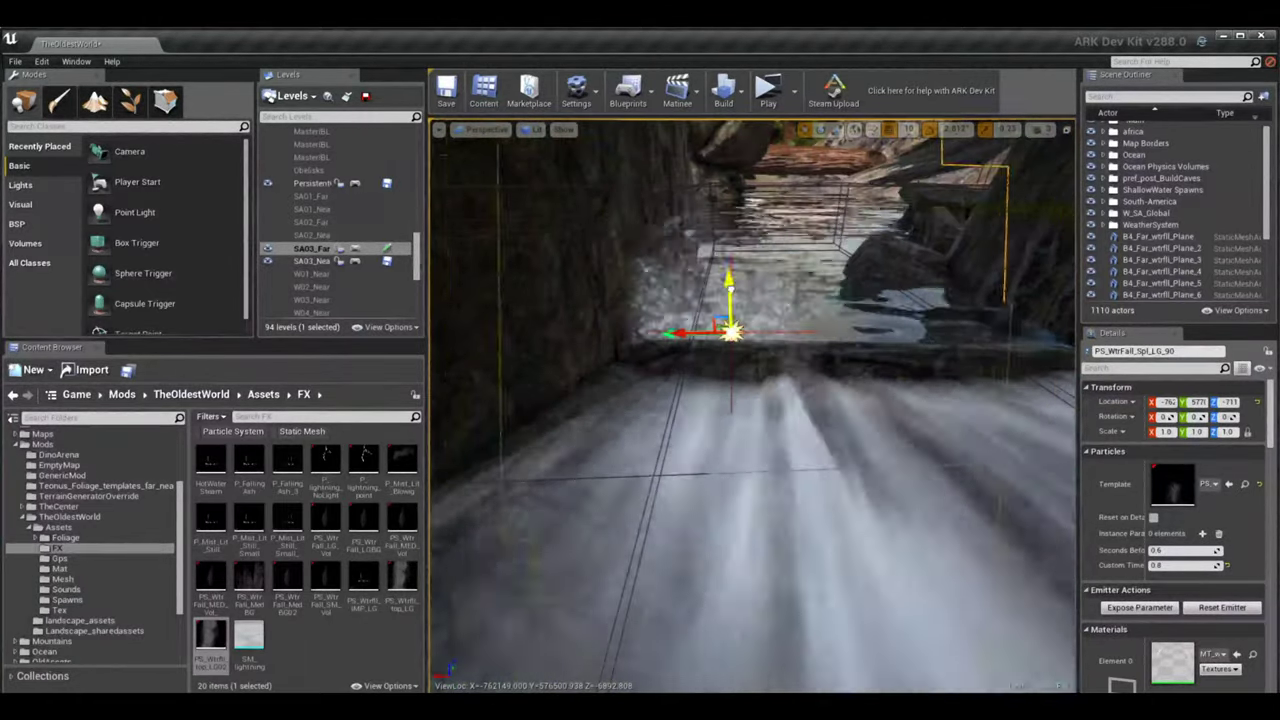
{"action": "right_click_drag", "start_coordinate": [767, 276], "coordinate": [767, 276]}
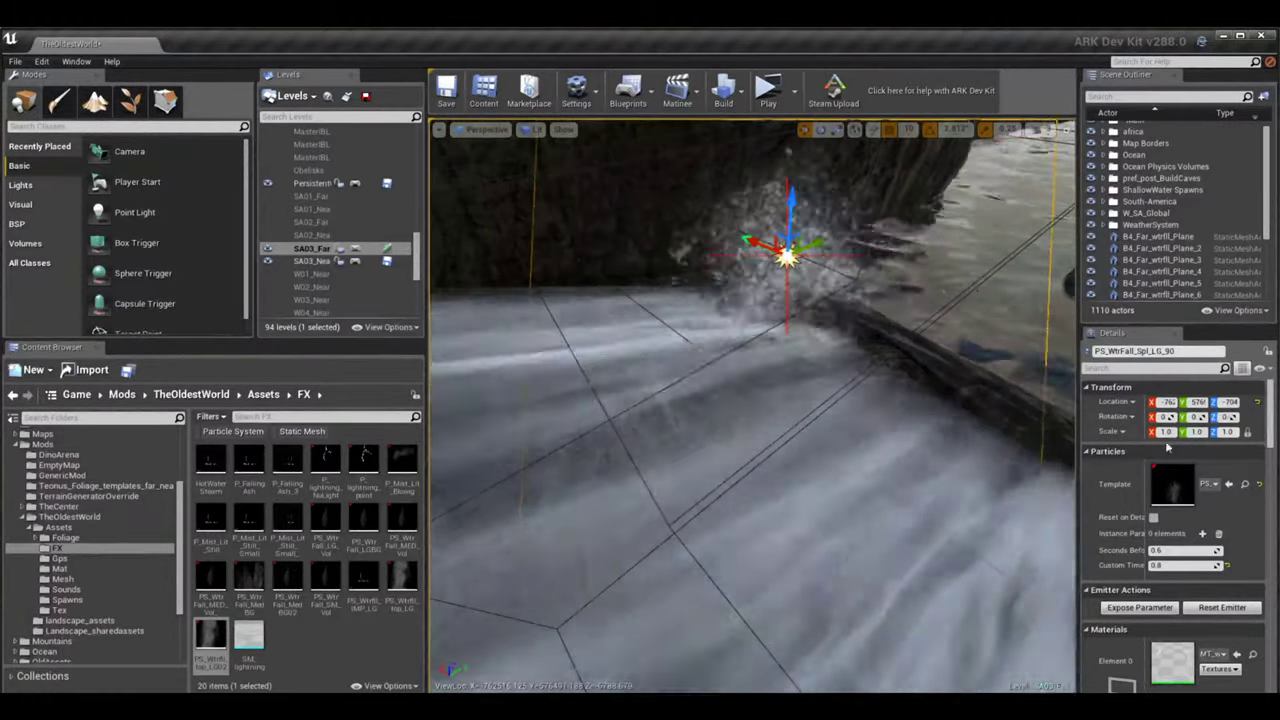
{"action": "right_click_drag", "start_coordinate": [767, 276], "coordinate": [767, 276]}
{"action": "left_click", "coordinate": [1184, 550]}
{"action": "type", "text": "0.5"}
{"action": "key", "text": "Return"}
- Duplicate the splash emitter across the foot of the tall waterfall, with the last copy at scale 1.3 and custom time 0.9
{"action": "left_click_drag", "start_coordinate": [700, 324], "coordinate": [751, 328], "text": "alt"}
{"action": "right_click_drag", "start_coordinate": [767, 276], "coordinate": [767, 276]}
{"action": "left_click_drag", "start_coordinate": [706, 513], "coordinate": [758, 440], "text": "alt"}
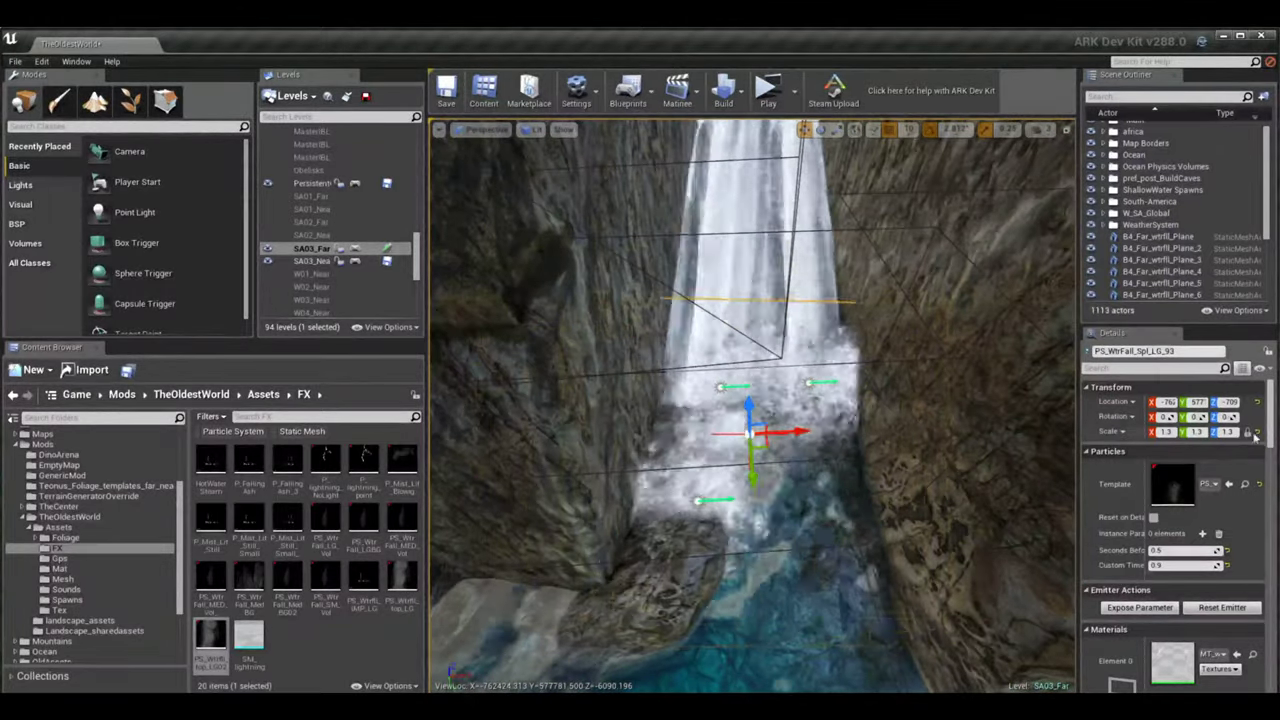
- Place a PS_Wtrfll_IMP_LG emitter where the tall waterfall meets the pool, then duplicate it and position the copy
{"action": "scroll", "coordinate": [1176, 500], "scroll_direction": "down", "scroll_amount": 1}
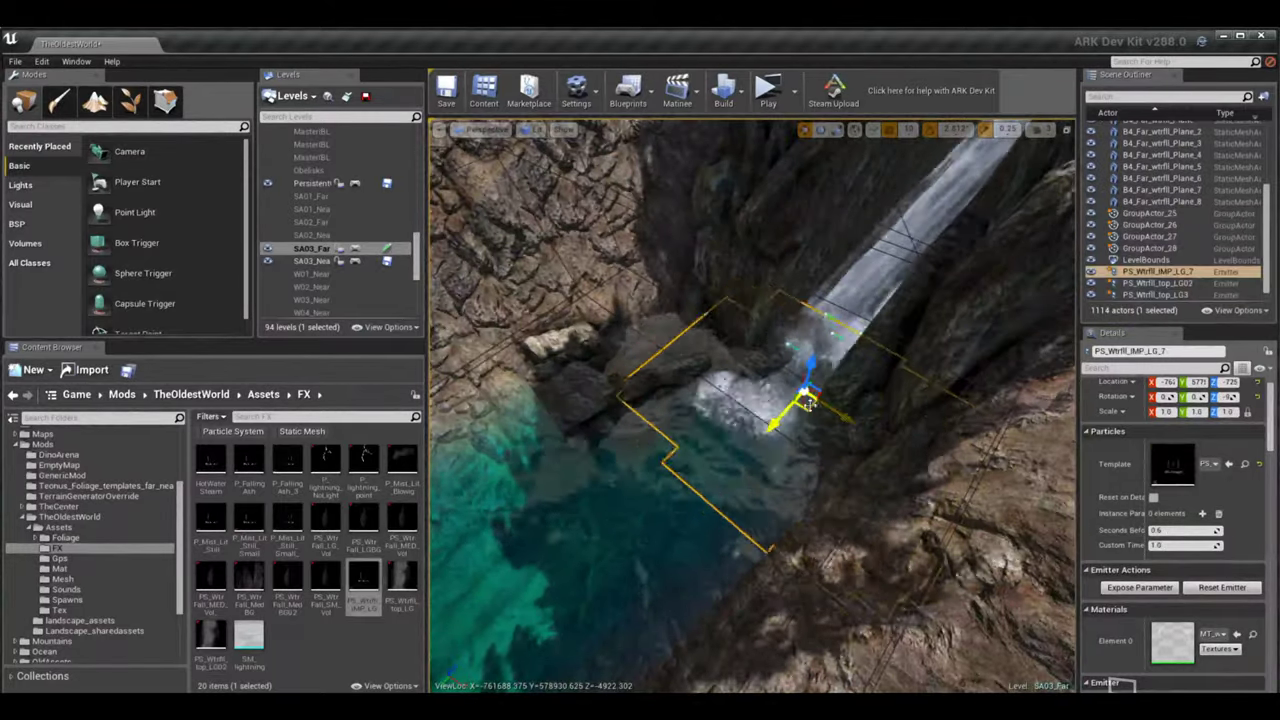
{"action": "right_click_drag", "start_coordinate": [806, 400], "coordinate": [515, 375]}
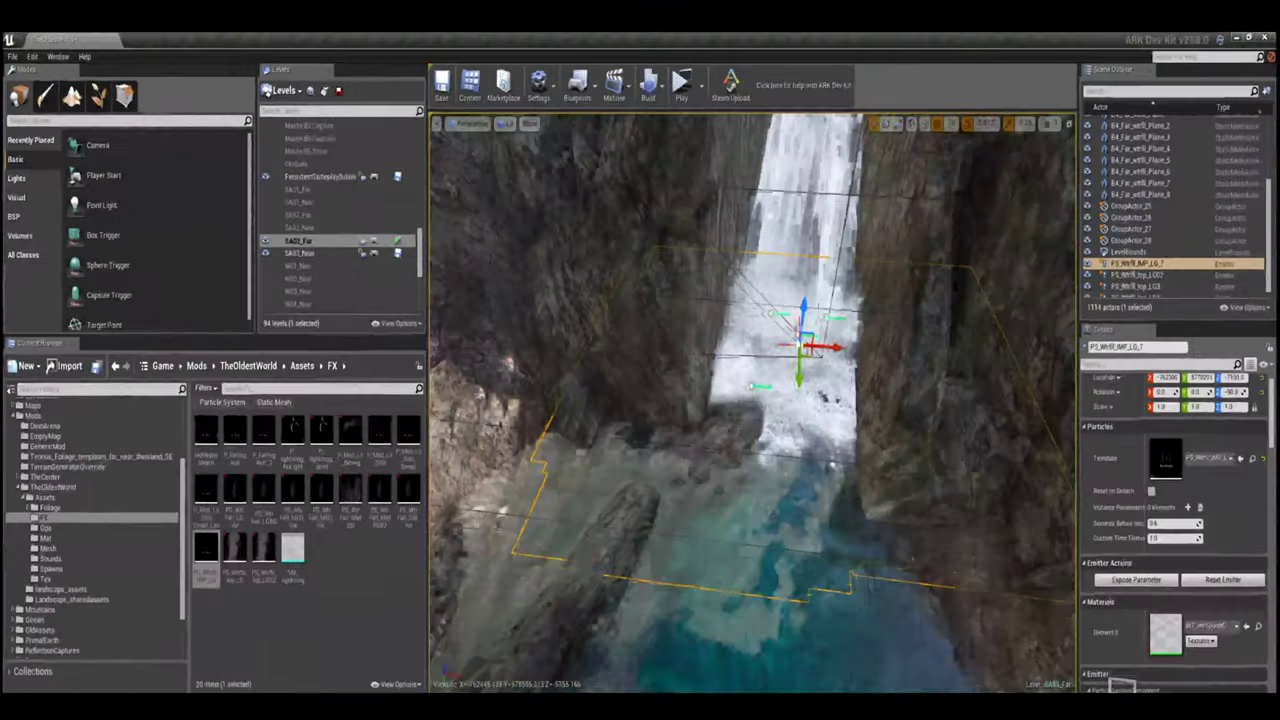
{"action": "right_click_drag", "start_coordinate": [577, 414], "coordinate": [577, 414]}
{"action": "right_click_drag", "start_coordinate": [605, 340], "coordinate": [605, 340]}
{"action": "key", "text": "ctrl+w"}
{"action": "left_click_drag", "start_coordinate": [805, 382], "coordinate": [813, 390]}
- Rotate the P_Mist_Lit_Blowing emitter at scale 3.5 to follow the waterfall and duplicate it for more mist
{"action": "right_click_drag", "start_coordinate": [753, 400], "coordinate": [753, 400]}
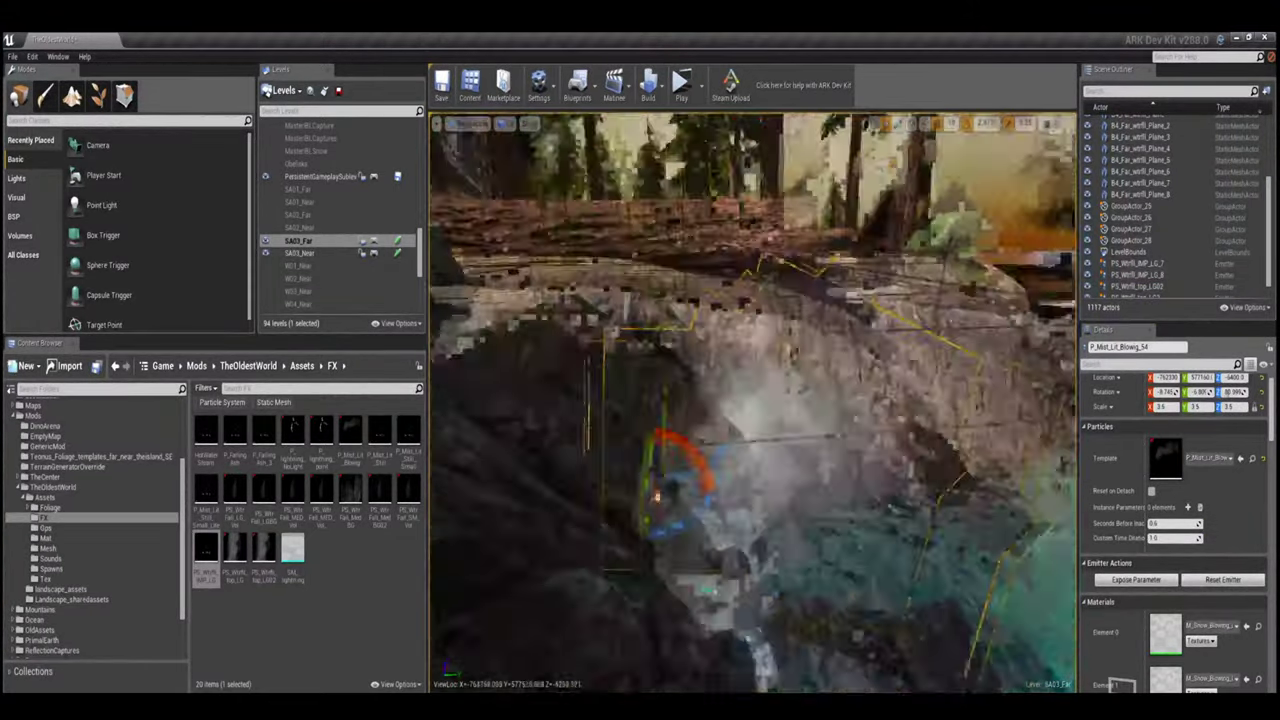
{"action": "right_click_drag", "start_coordinate": [753, 400], "coordinate": [753, 400]}
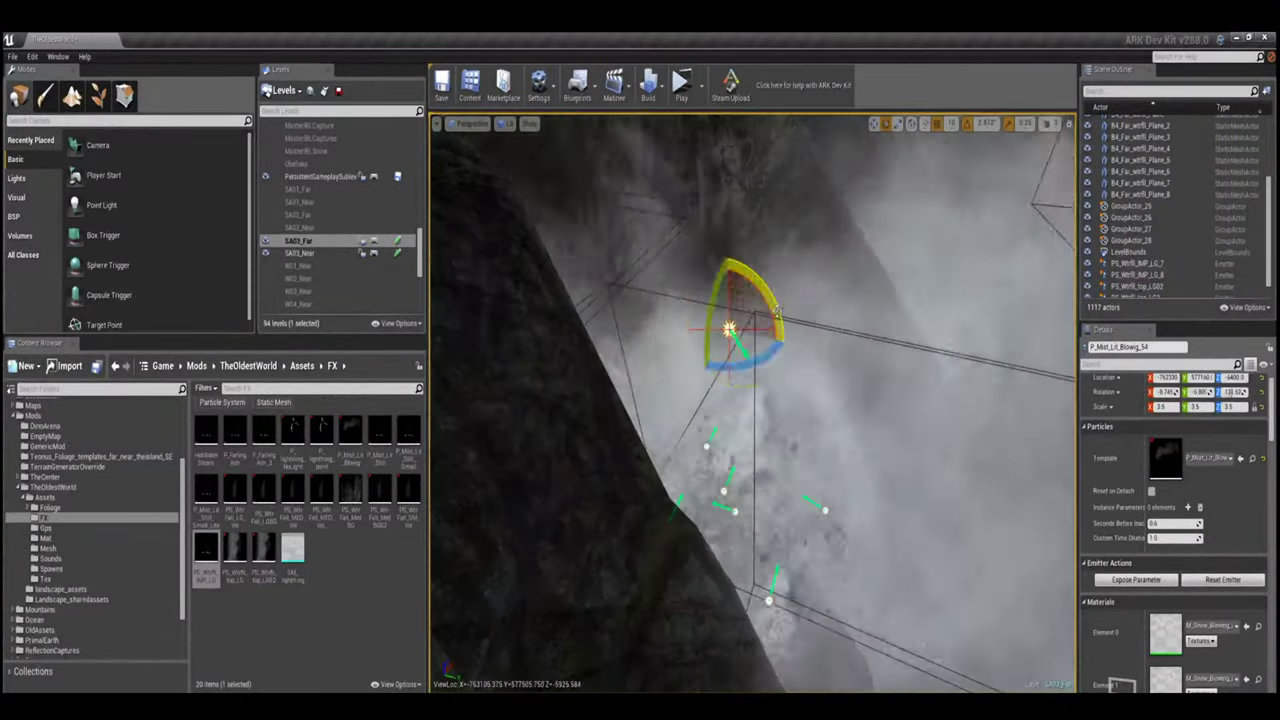
{"action": "right_click_drag", "start_coordinate": [777, 311], "coordinate": [777, 311]}
{"action": "key", "text": "ctrl+w"}
{"action": "key", "text": "ctrl+w"}
{"action": "key", "text": "ctrl+w"}
{"action": "right_click_drag", "start_coordinate": [716, 340], "coordinate": [716, 340]}
{"action": "left_click", "coordinate": [716, 340]}
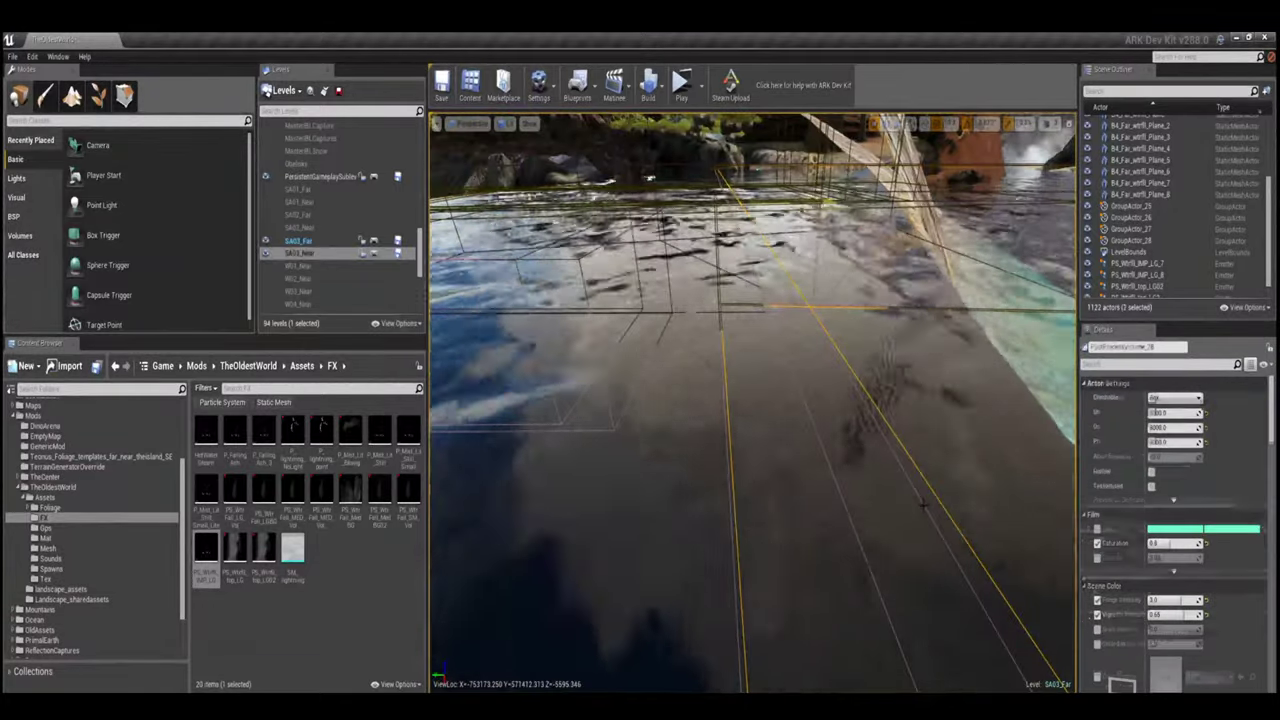
- Duplicate the paired water physics and post-process volumes, then rotate, scale and move the copies to fit the pool under the fallen tree
{"action": "right_click_drag", "start_coordinate": [843, 452], "coordinate": [843, 452]}
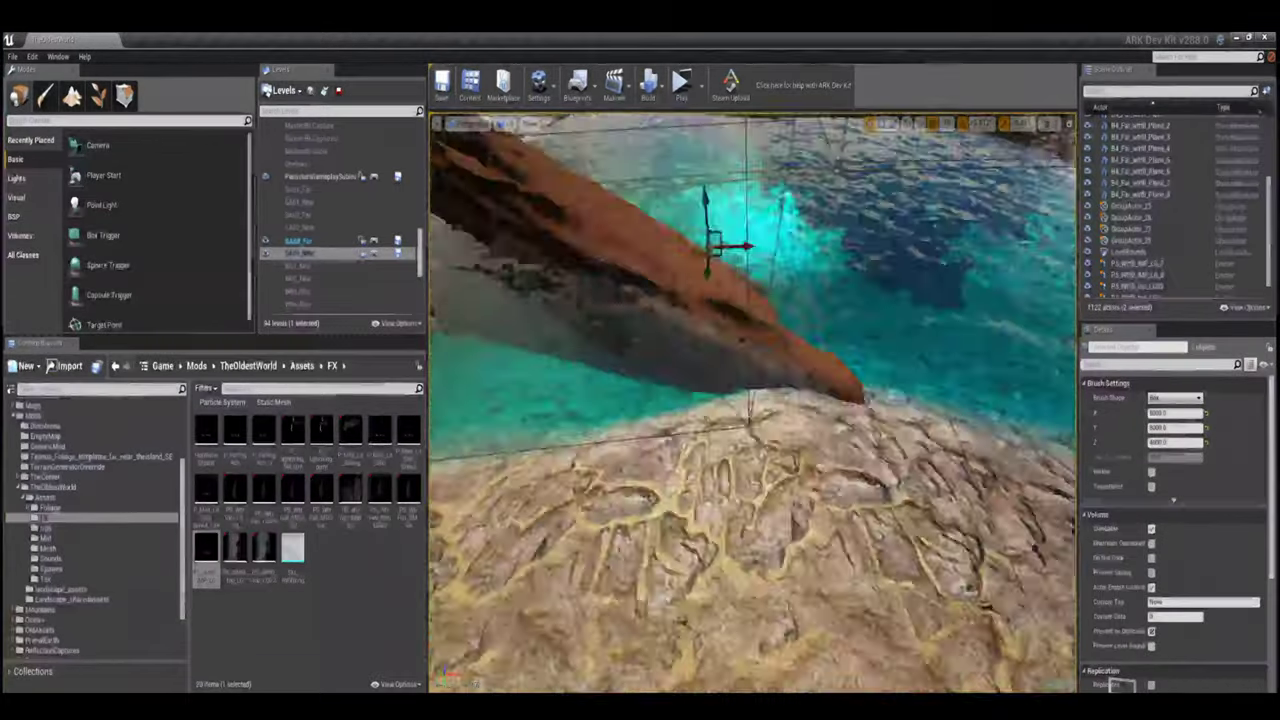
{"action": "right_click_drag", "start_coordinate": [843, 452], "coordinate": [843, 452]}
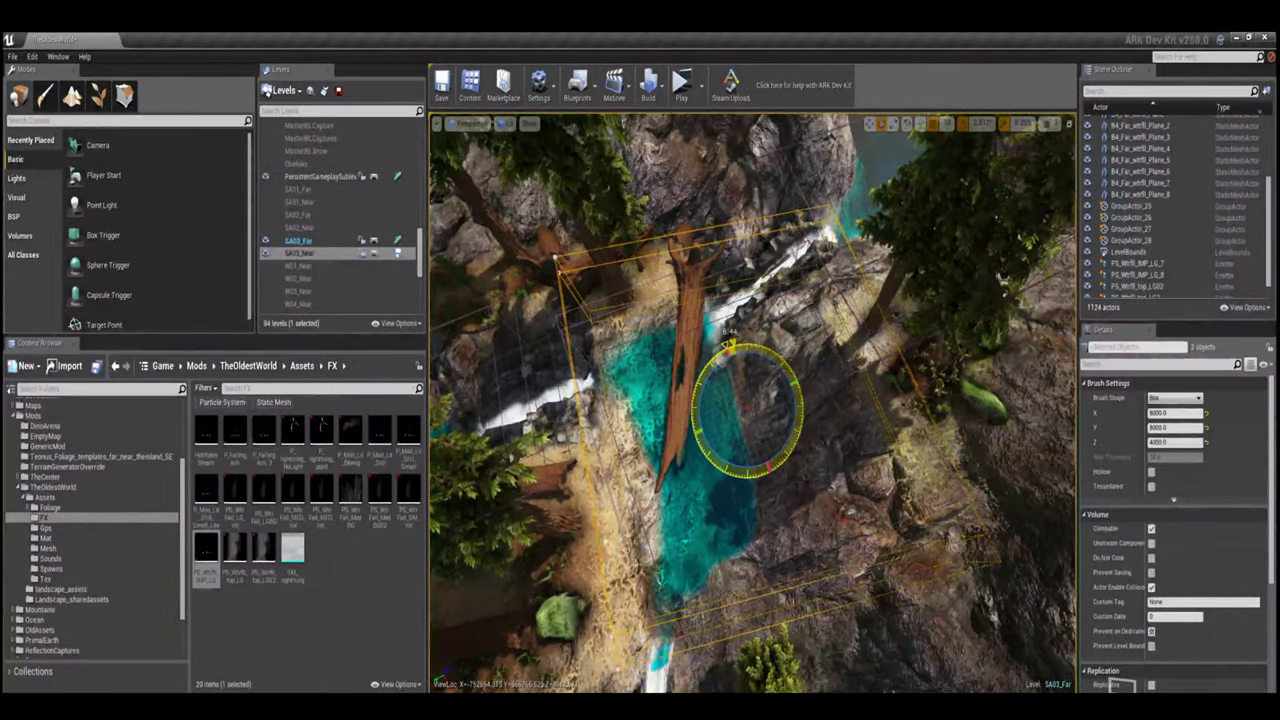
{"action": "left_click_drag", "start_coordinate": [768, 467], "coordinate": [790, 440]}
{"action": "key", "text": "w"}
{"action": "right_click_drag", "start_coordinate": [790, 440], "coordinate": [760, 440]}
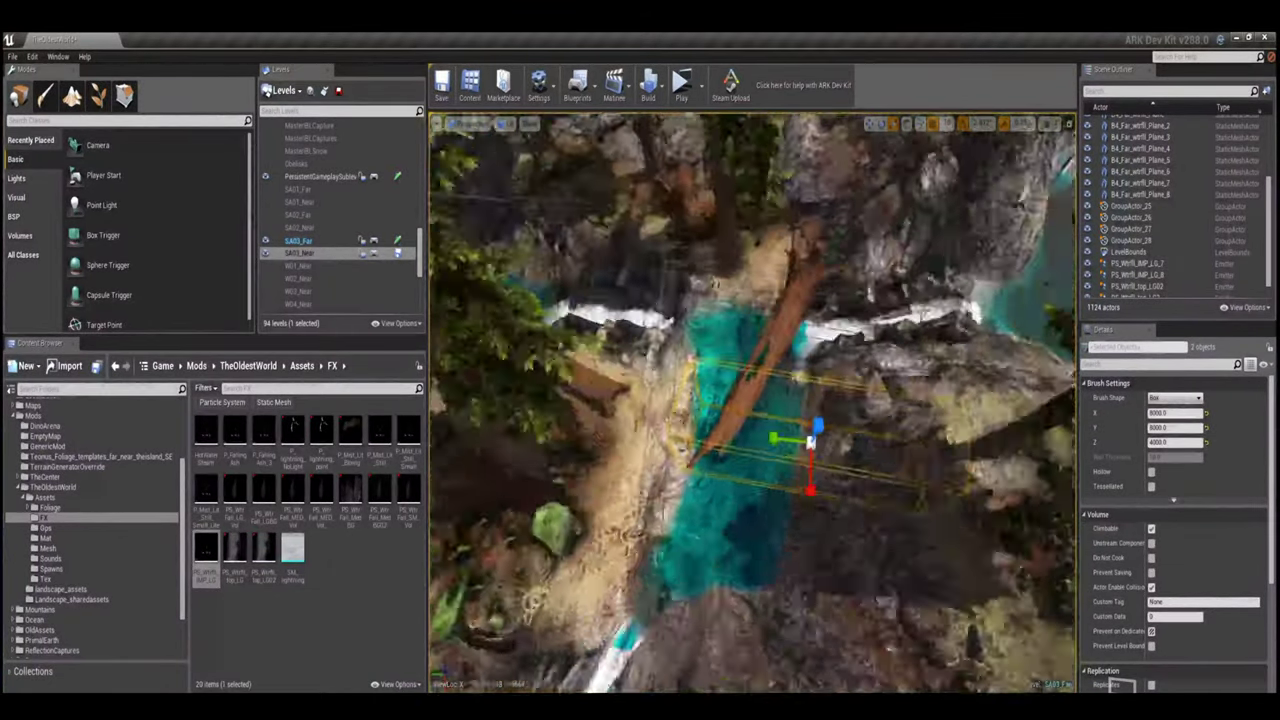
{"action": "left_click_drag", "start_coordinate": [750, 405], "coordinate": [750, 435]}
- Fit the paired water volumes to the rocky stream and check their coverage above and below the water surface
{"action": "mouse_move", "coordinate": [760, 440]}
{"action": "right_mouse_down"}
{"action": "mouse_move", "coordinate": [760, 500]}
{"action": "mouse_move", "coordinate": [760, 340]}
{"action": "mouse_move", "coordinate": [640, 268]}
{"action": "right_mouse_up"}
{"action": "left_click", "coordinate": [770, 470]}
{"action": "left_click", "coordinate": [714, 371]}
{"action": "key", "text": "f"}
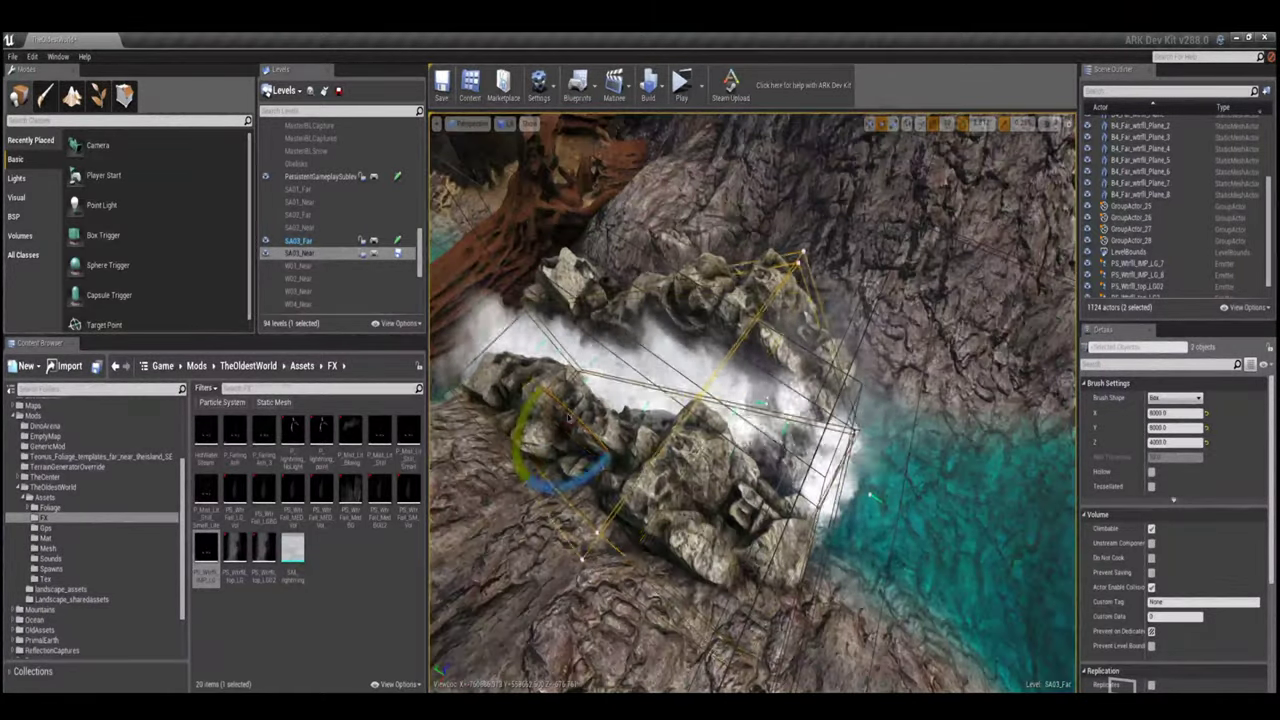
{"action": "right_click_drag", "start_coordinate": [640, 268], "coordinate": [737, 504]}
{"action": "right_click_drag", "start_coordinate": [730, 449], "coordinate": [730, 440]}
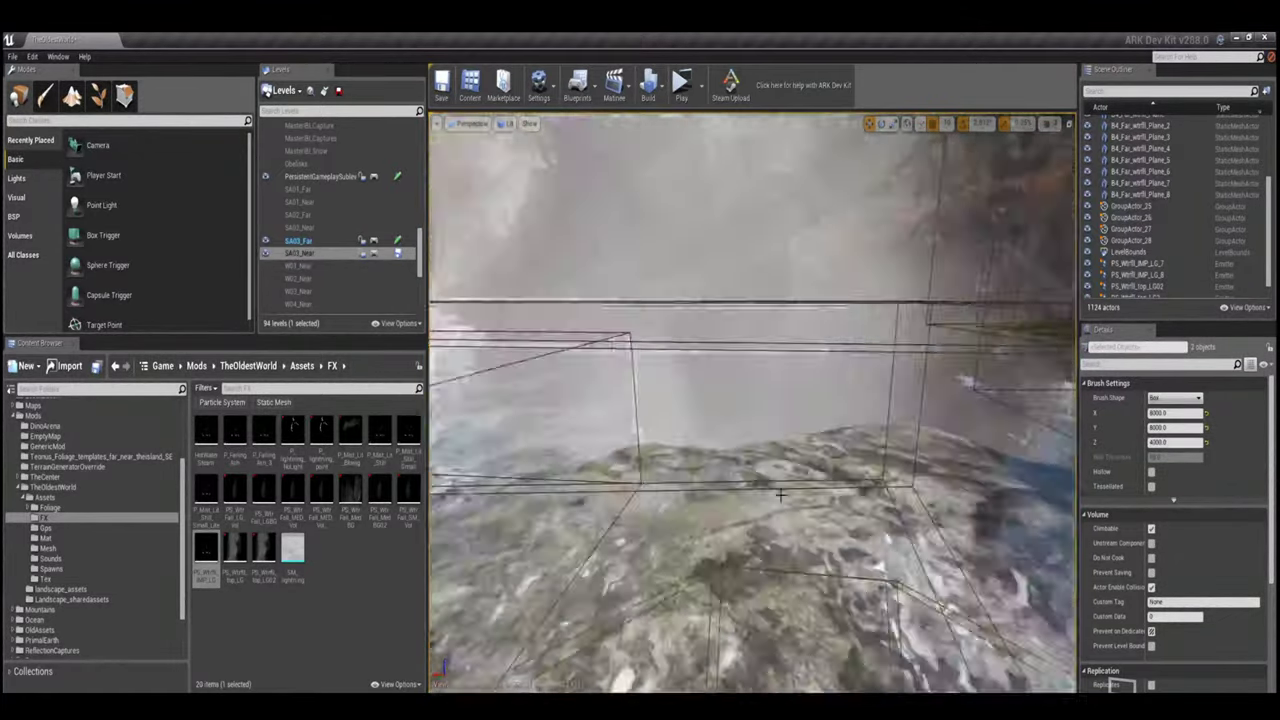
{"action": "right_click_drag", "start_coordinate": [780, 494], "coordinate": [740, 420]}
{"action": "right_click_drag", "start_coordinate": [828, 469], "coordinate": [744, 438]}
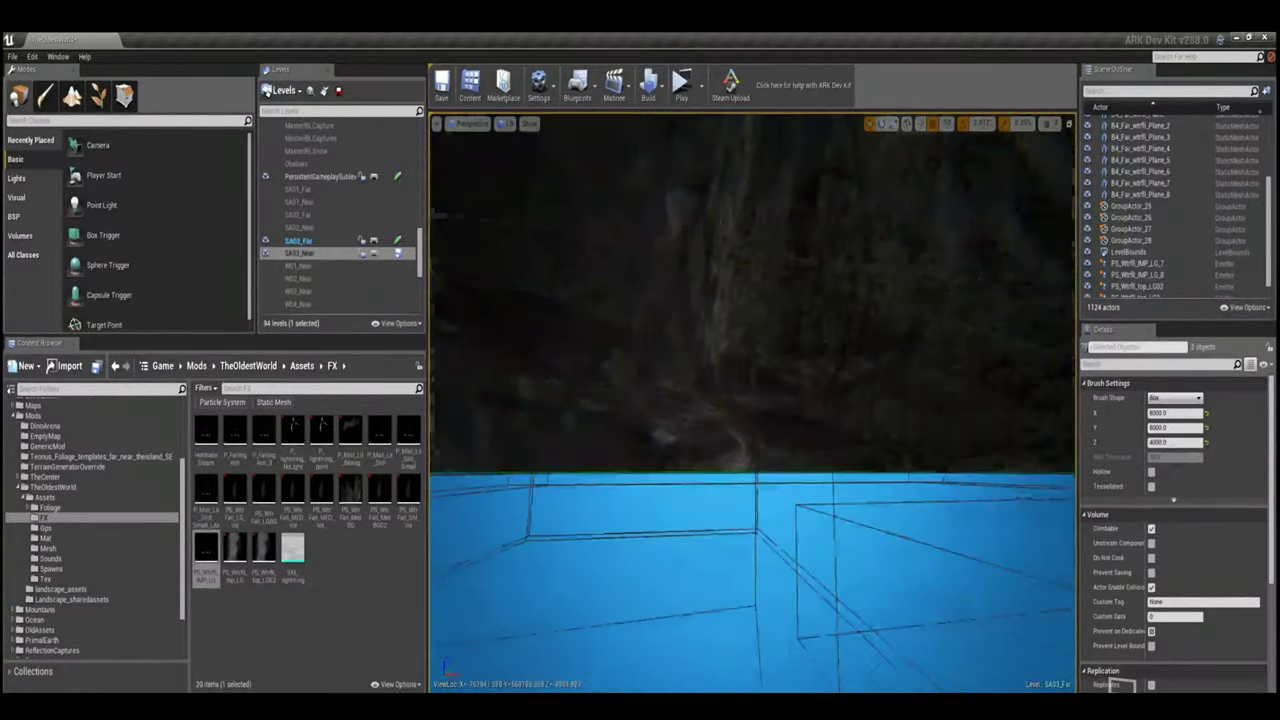
{"action": "right_click_drag", "start_coordinate": [856, 313], "coordinate": [856, 313]}
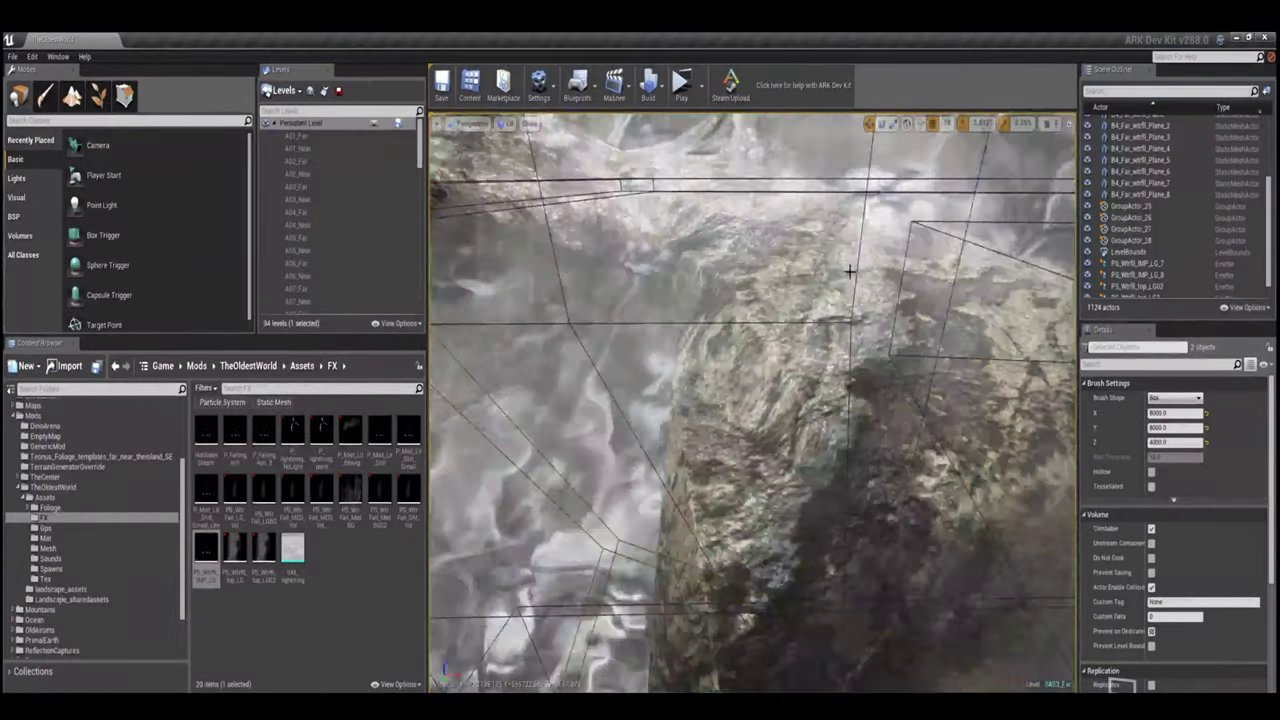
- Duplicate the paired water volumes into the river channel around the tall waterfall and align them with the water surface
{"action": "mouse_move", "coordinate": [849, 270]}
{"action": "right_mouse_down"}
{"action": "mouse_move", "coordinate": [866, 330]}
{"action": "mouse_move", "coordinate": [834, 440]}
{"action": "right_mouse_up"}
{"action": "right_click_drag", "start_coordinate": [662, 292], "coordinate": [665, 380]}
{"action": "right_click_drag", "start_coordinate": [506, 514], "coordinate": [514, 575]}
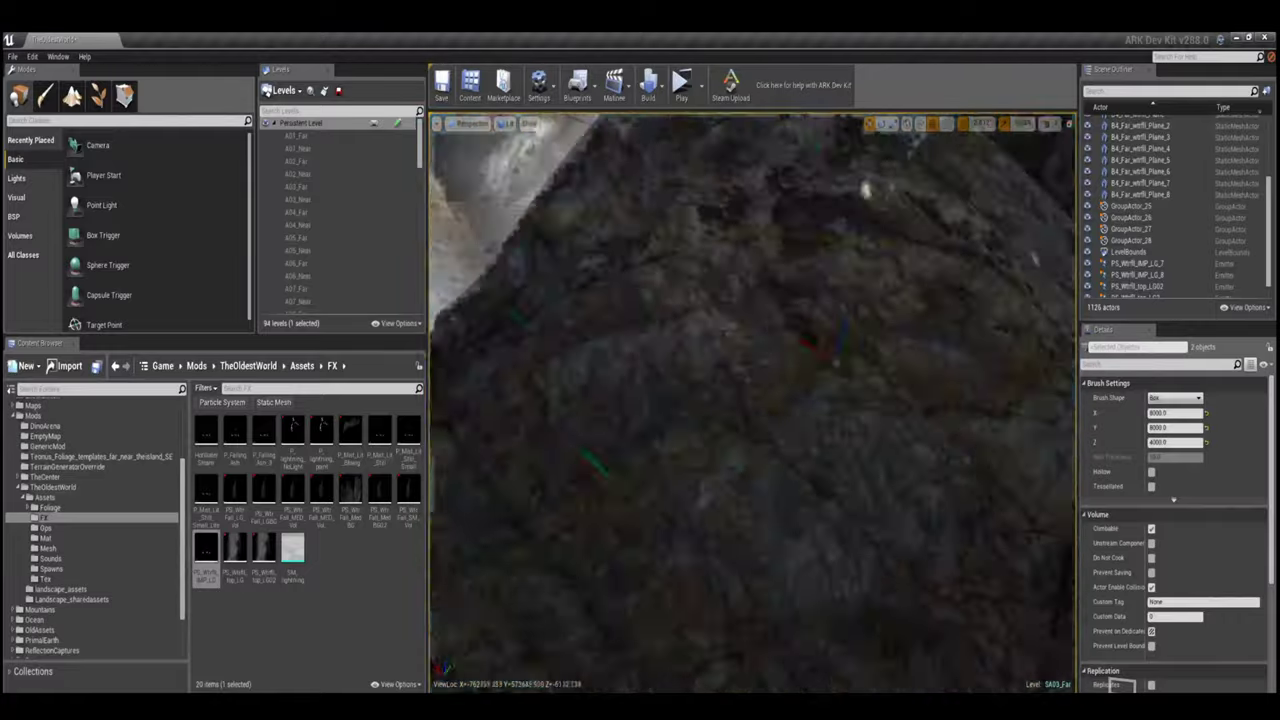
{"action": "right_click_drag", "start_coordinate": [752, 400], "coordinate": [775, 430]}
{"action": "key", "text": "w"}
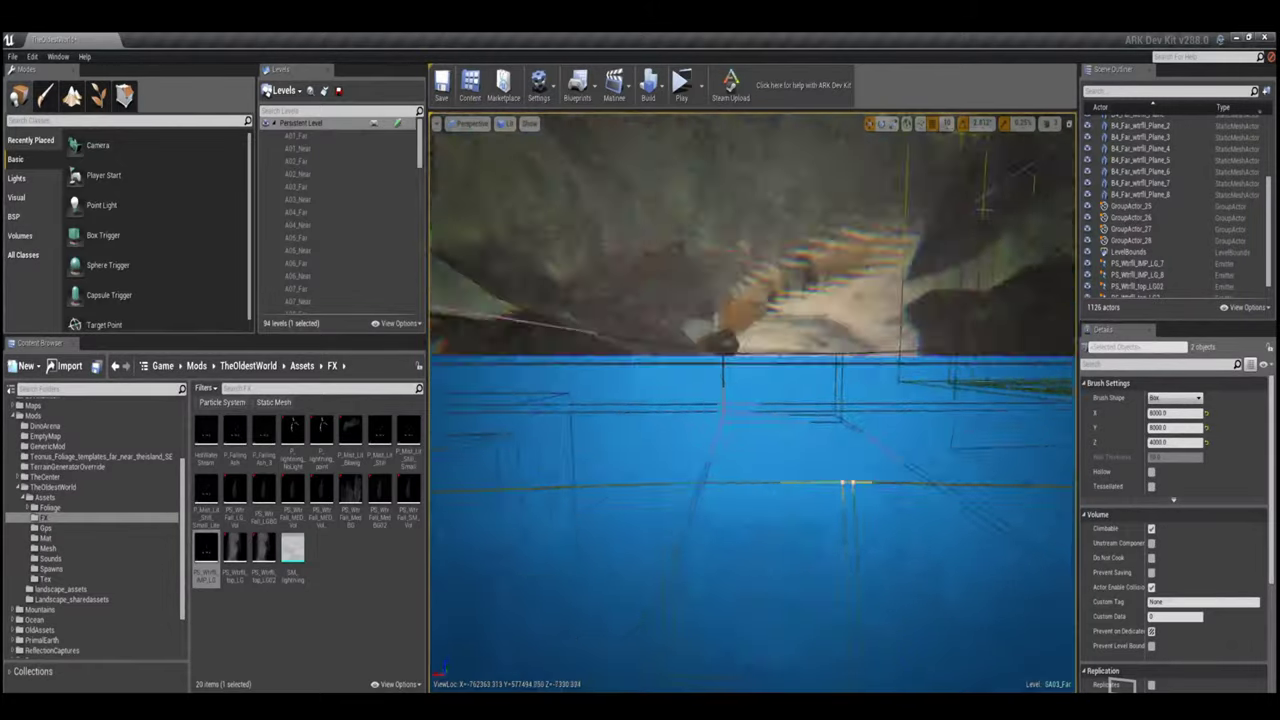
{"action": "mouse_move", "coordinate": [640, 420]}
{"action": "right_mouse_down"}
{"action": "mouse_move", "coordinate": [666, 464]}
{"action": "mouse_move", "coordinate": [799, 477]}
{"action": "mouse_move", "coordinate": [802, 430]}
{"action": "right_mouse_up"}
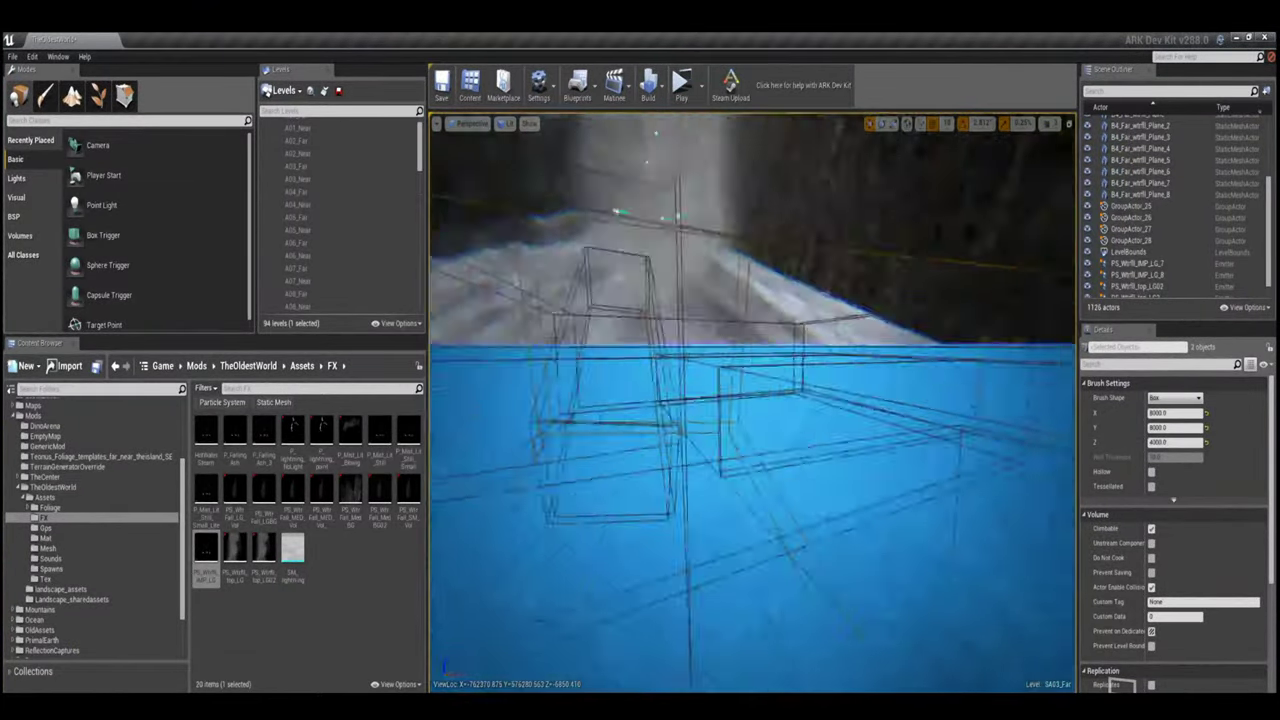
{"action": "mouse_move", "coordinate": [800, 425]}
{"action": "right_mouse_down"}
{"action": "mouse_move", "coordinate": [776, 350]}
{"action": "mouse_move", "coordinate": [783, 366]}
{"action": "right_mouse_up"}
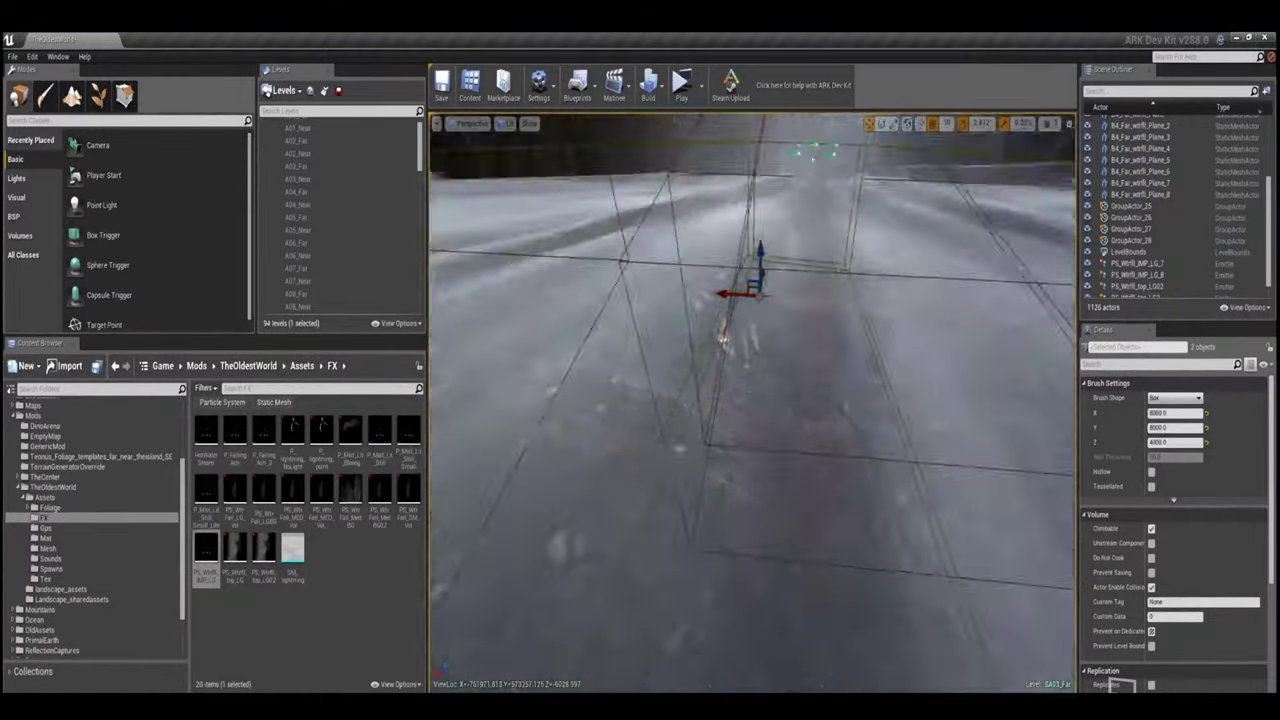
{"action": "right_click_drag", "start_coordinate": [778, 305], "coordinate": [778, 305]}
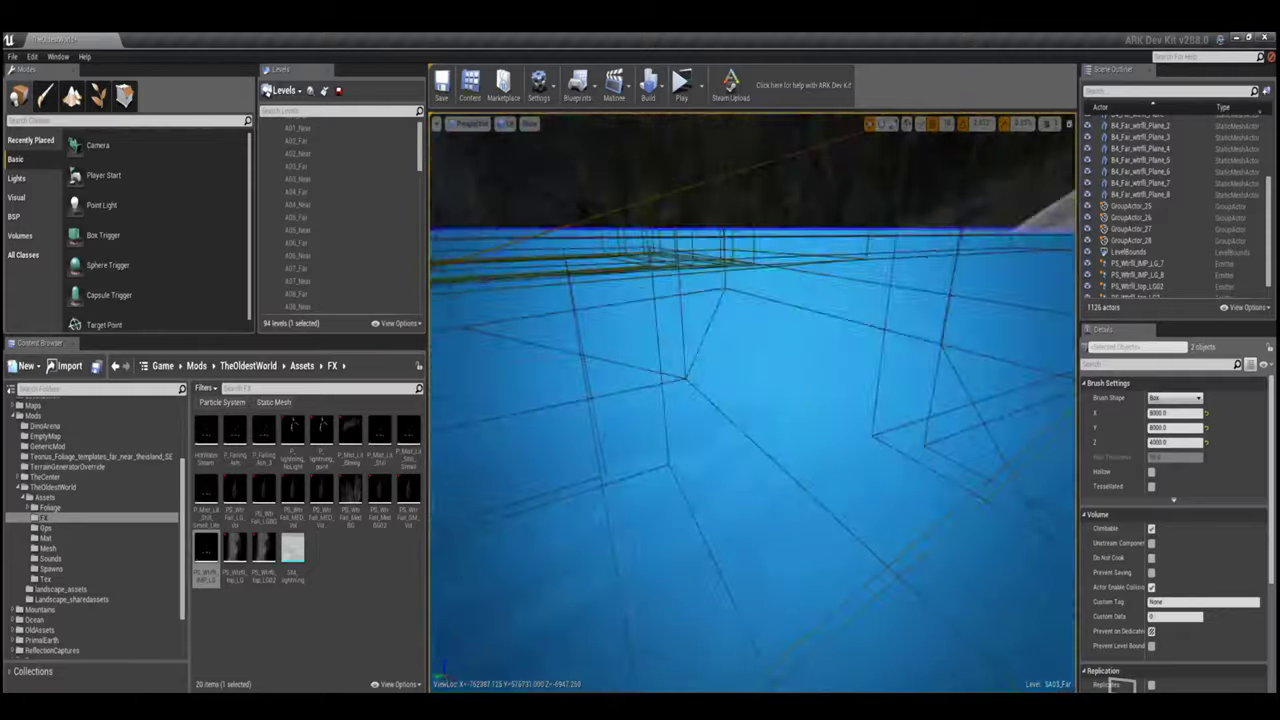
{"action": "right_click_drag", "start_coordinate": [778, 305], "coordinate": [778, 305]}
{"action": "scroll", "coordinate": [634, 401], "scroll_direction": "up", "scroll_amount": 1}
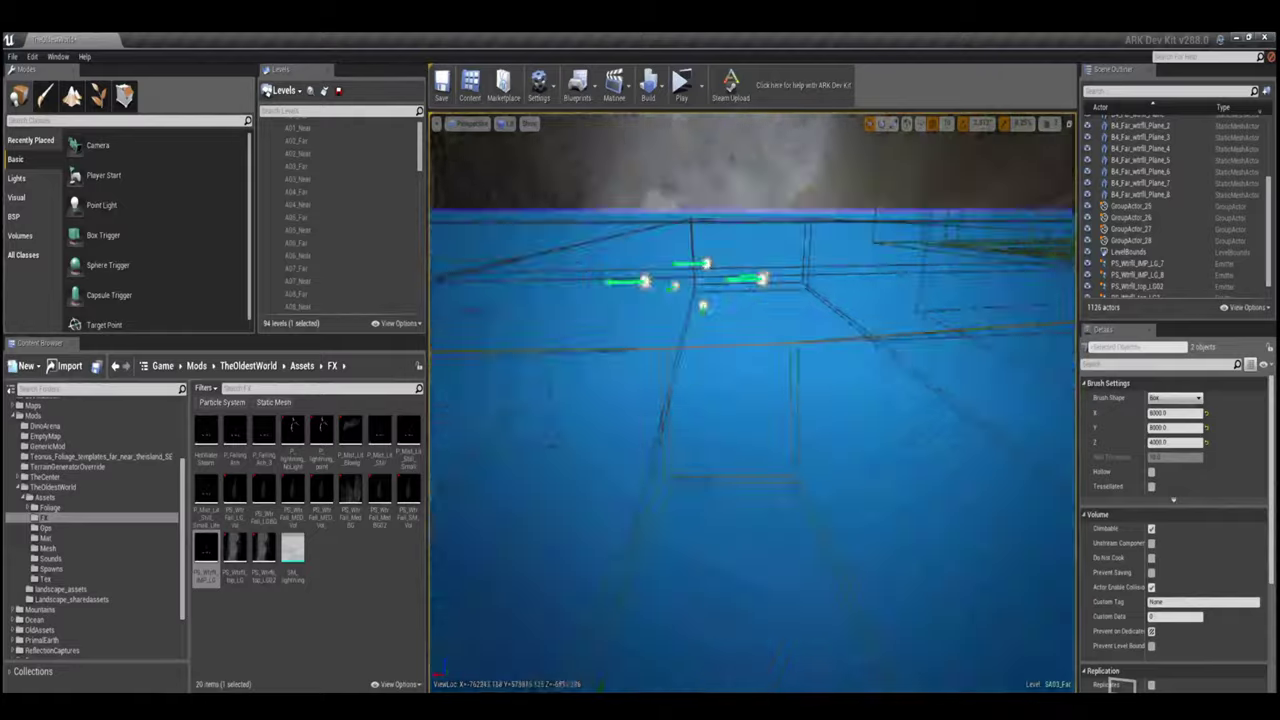
- Place another copy of the paired water volumes along the river channel at the small waterfall between the rocks
{"action": "left_click", "coordinate": [490, 340]}
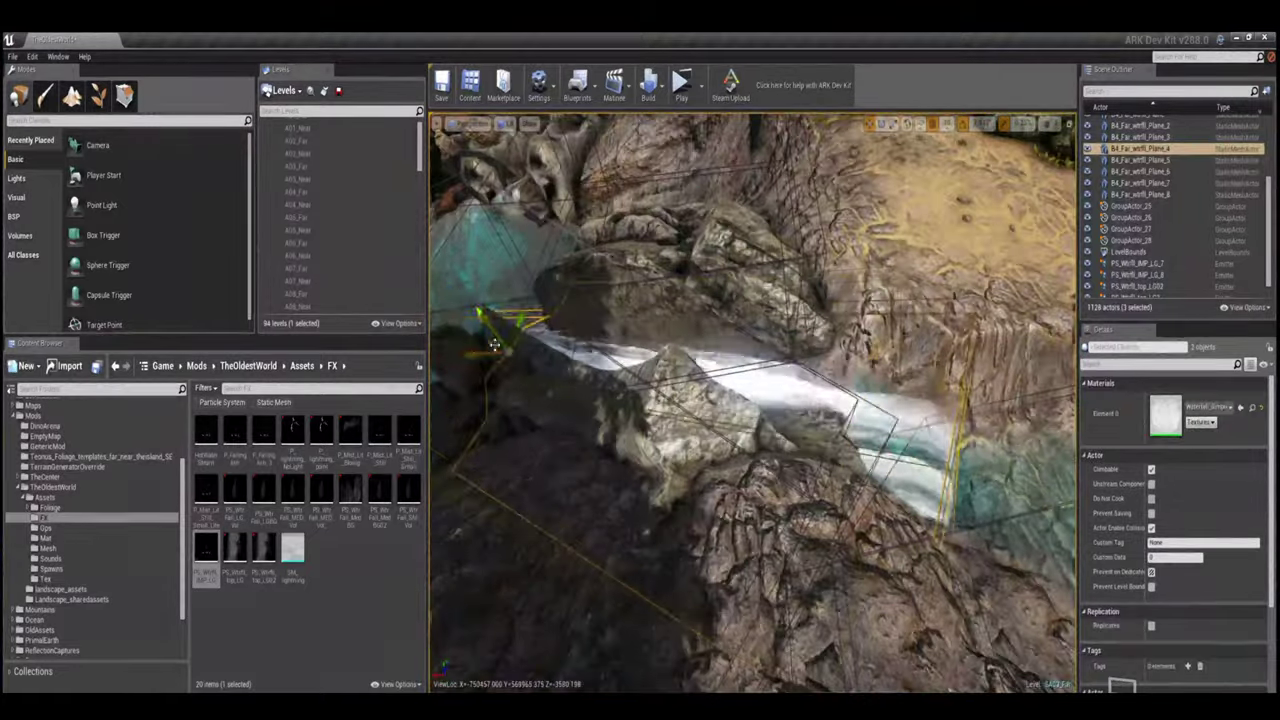
{"action": "key", "text": "f"}
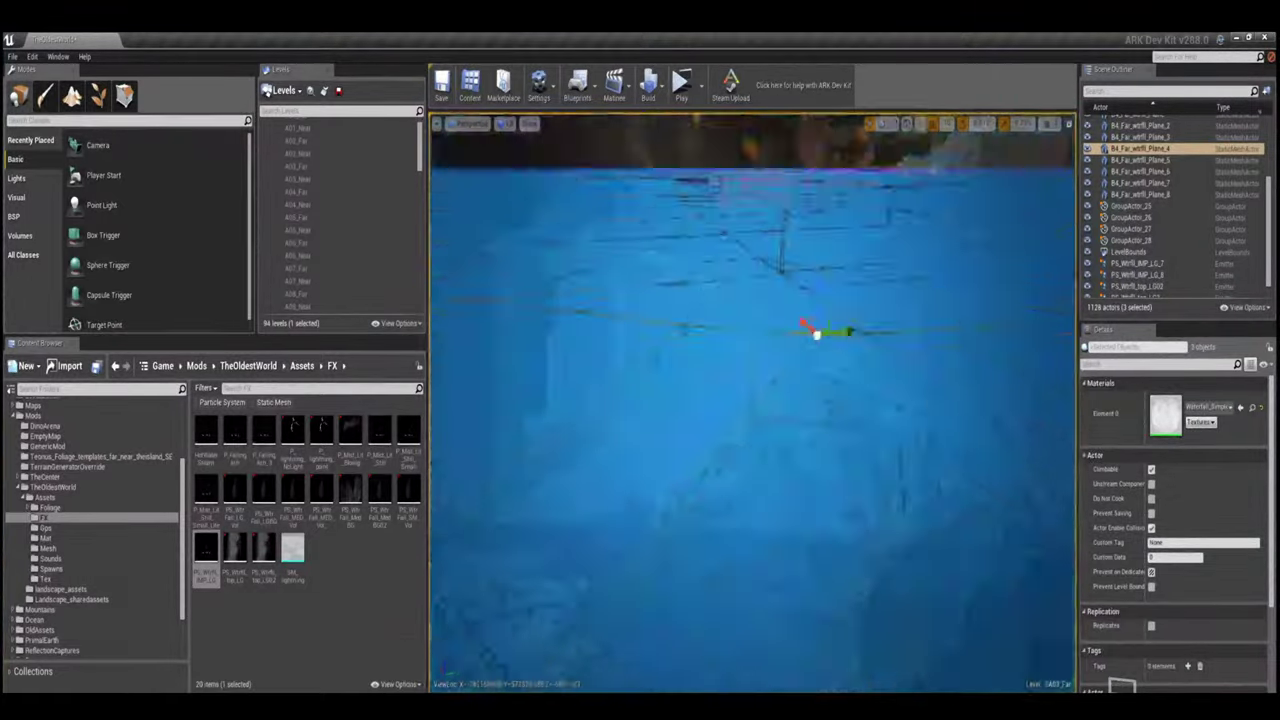
{"action": "scroll", "coordinate": [752, 400], "scroll_direction": "up", "scroll_amount": 3}
{"action": "left_click_drag", "start_coordinate": [710, 430], "coordinate": [760, 380], "text": "alt"}
- Try to place a rotated copy of the cliff rock from the upper pool beside the rushing lower waterfall
{"action": "left_click", "coordinate": [663, 286]}
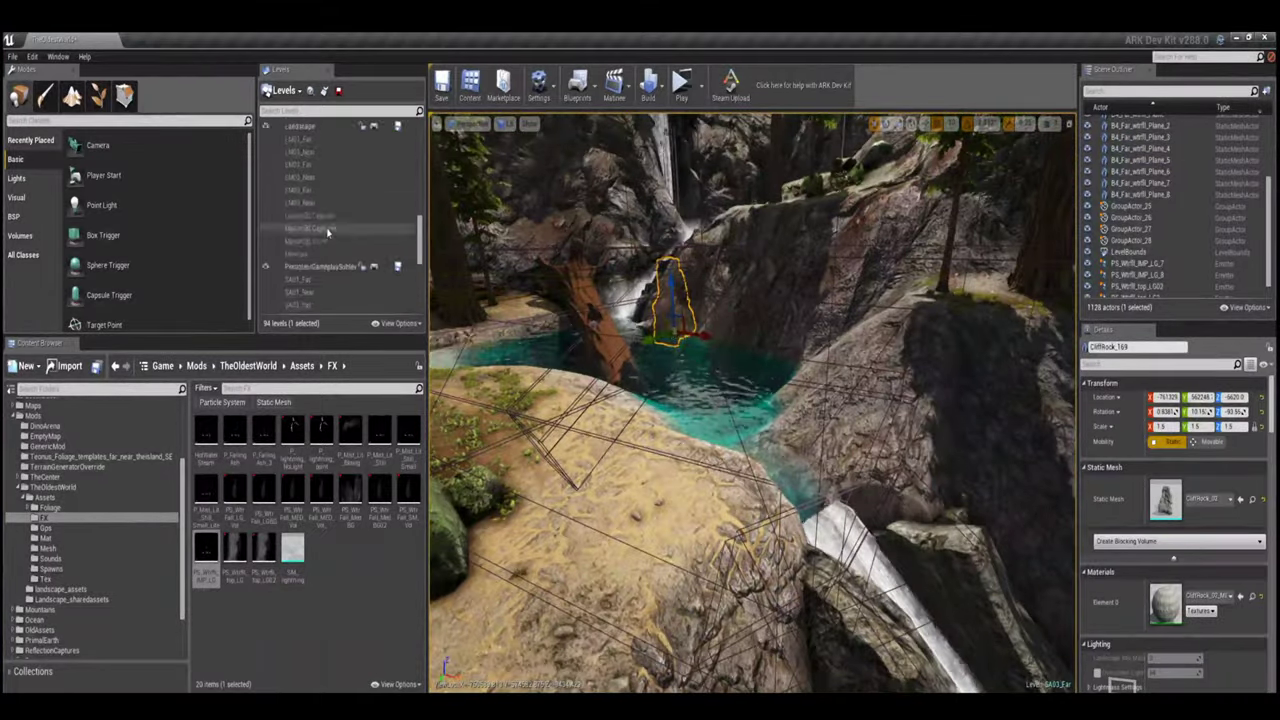
{"action": "key", "text": "f"}
{"action": "mouse_move", "coordinate": [750, 400]}
{"action": "left_mouse_down", "text": "alt"}
{"action": "mouse_move", "coordinate": [772, 288]}
{"action": "mouse_move", "coordinate": [735, 315]}
{"action": "mouse_move", "coordinate": [750, 390]}
{"action": "left_mouse_up", "text": "alt"}
{"action": "left_click_drag", "start_coordinate": [690, 472], "coordinate": [749, 457], "text": "alt"}
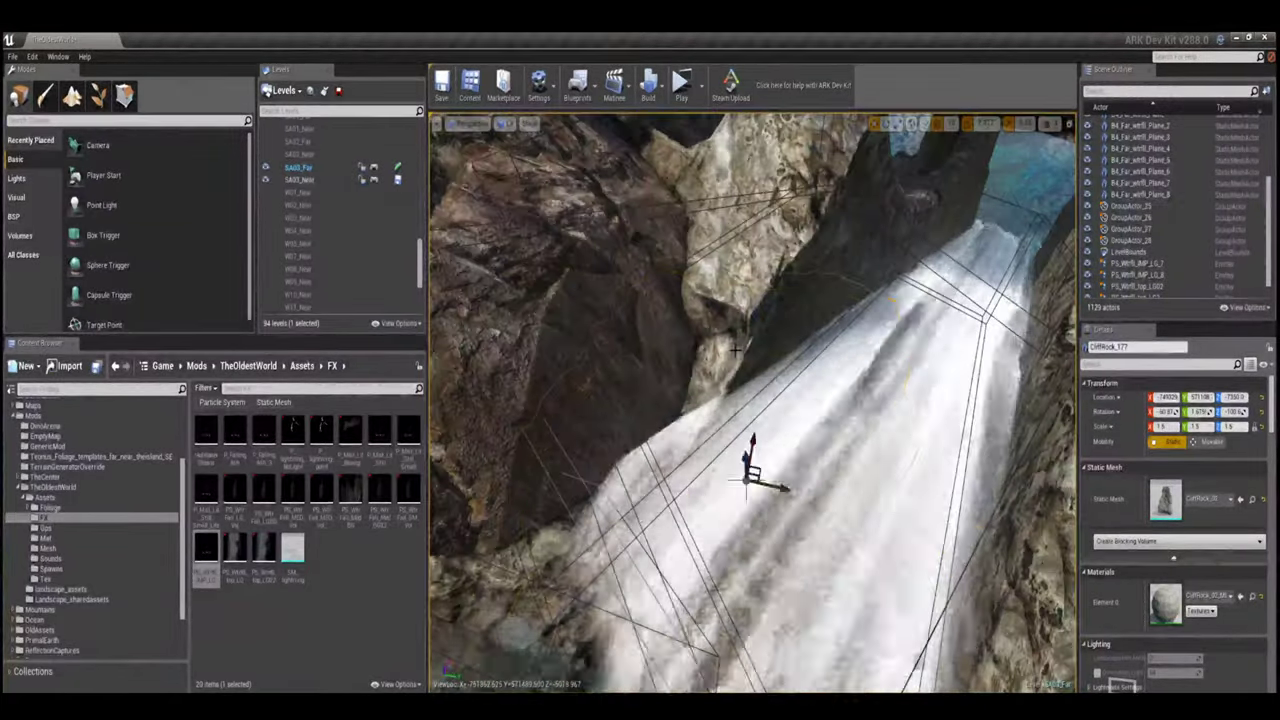
- Select the grouped waterfall planes and adjust their position at the lip of the tall fall below the pool
{"action": "left_click", "coordinate": [749, 457]}
{"action": "key", "text": "f"}
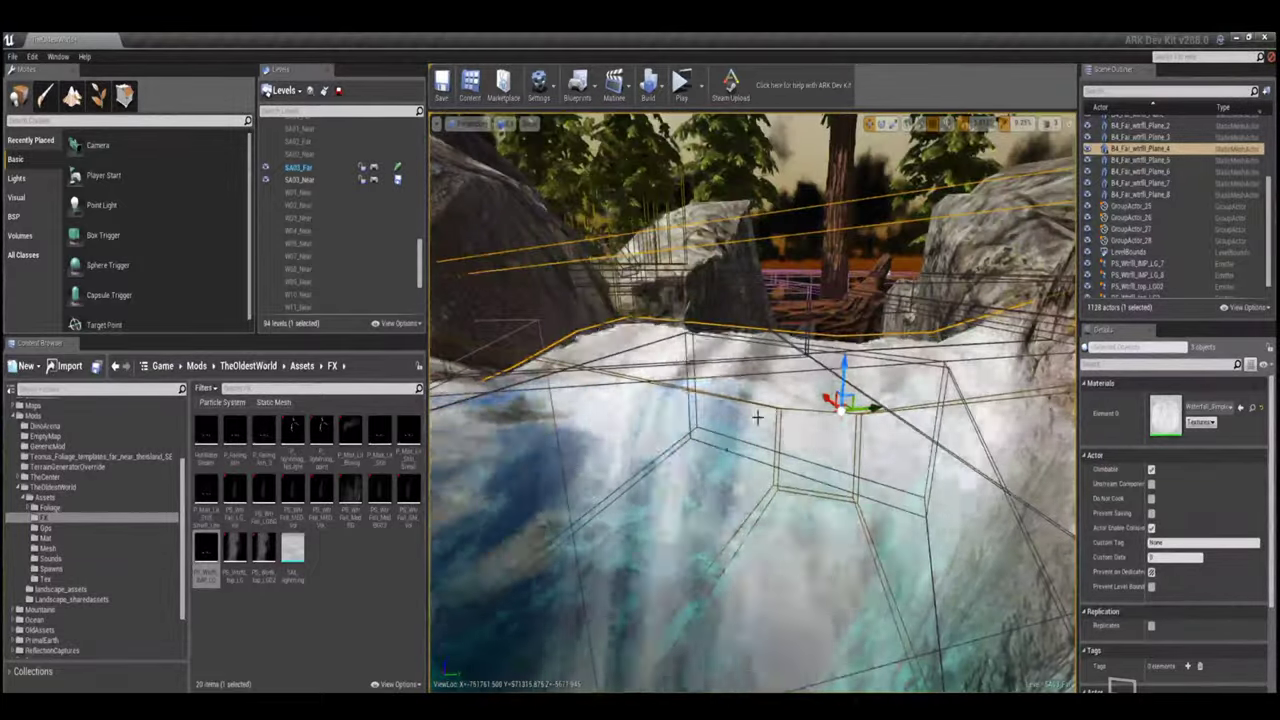
{"action": "left_click_drag", "start_coordinate": [757, 418], "coordinate": [844, 382], "text": "alt"}
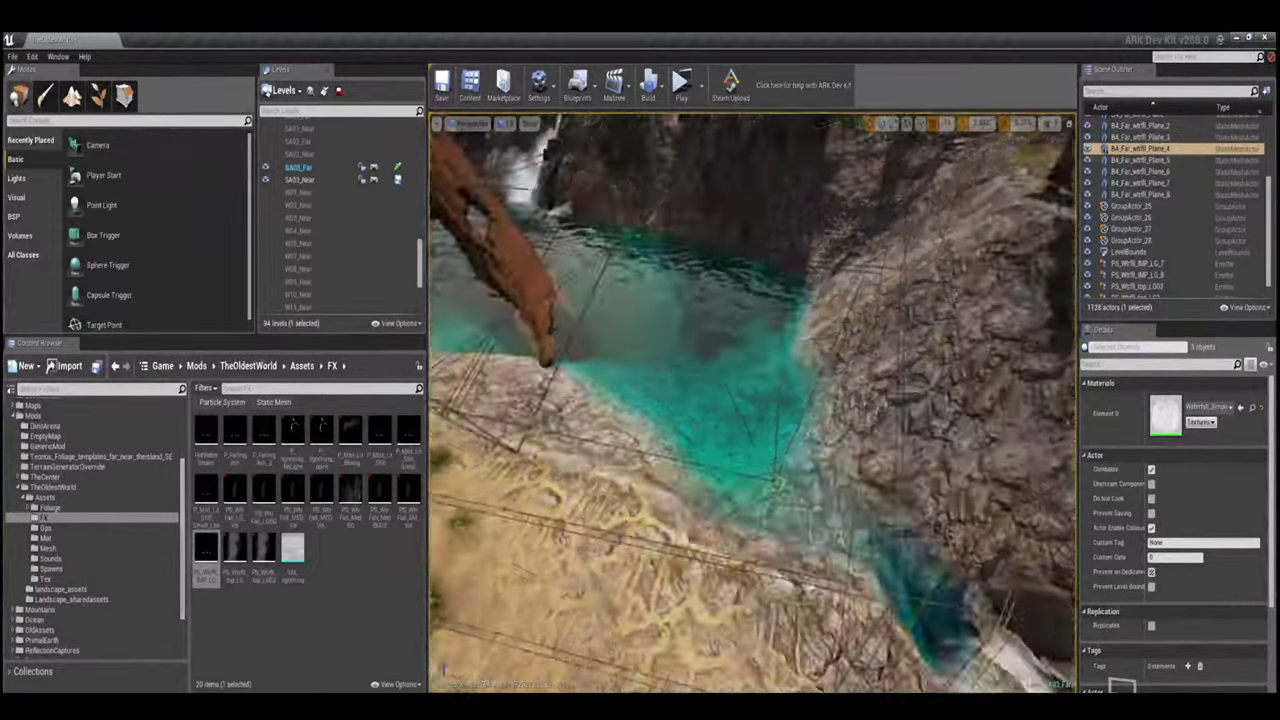
- Duplicate the cliff rock from the upper pool to the tall waterfall's lip and rotate another copy along the pool outlet's bank
{"action": "left_click", "coordinate": [586, 240]}
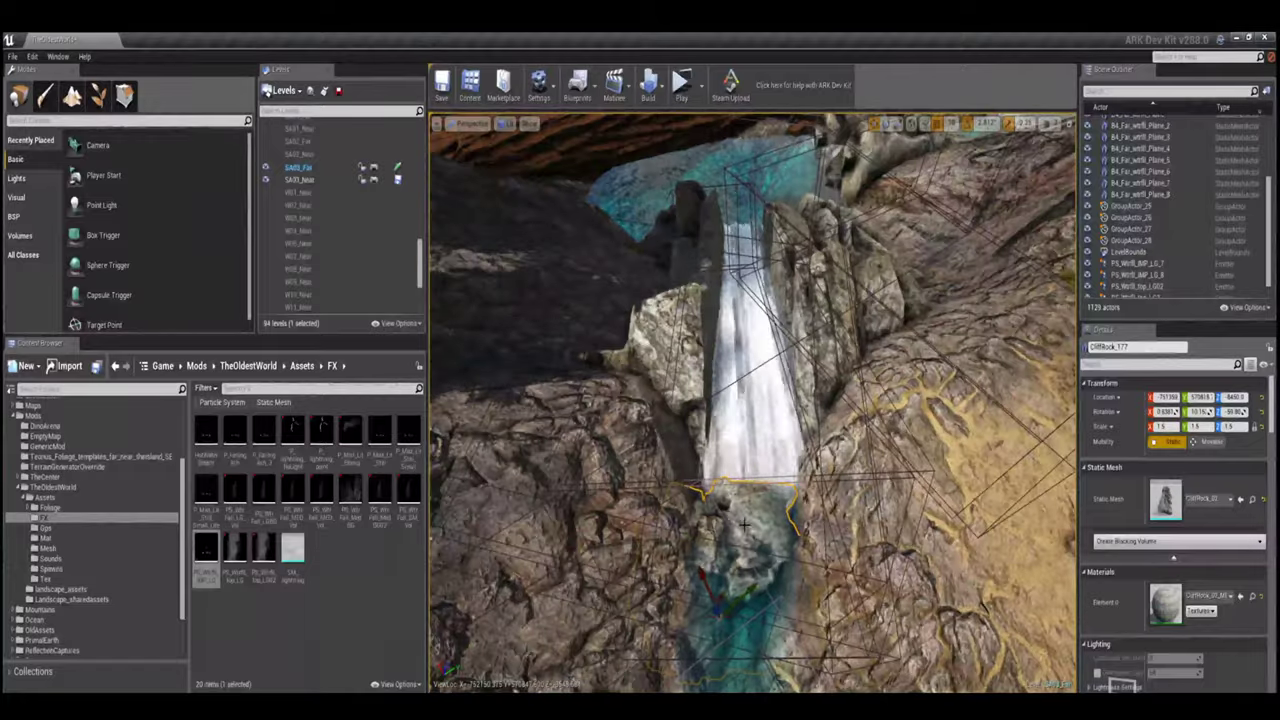
{"action": "key", "text": "ctrl+w"}
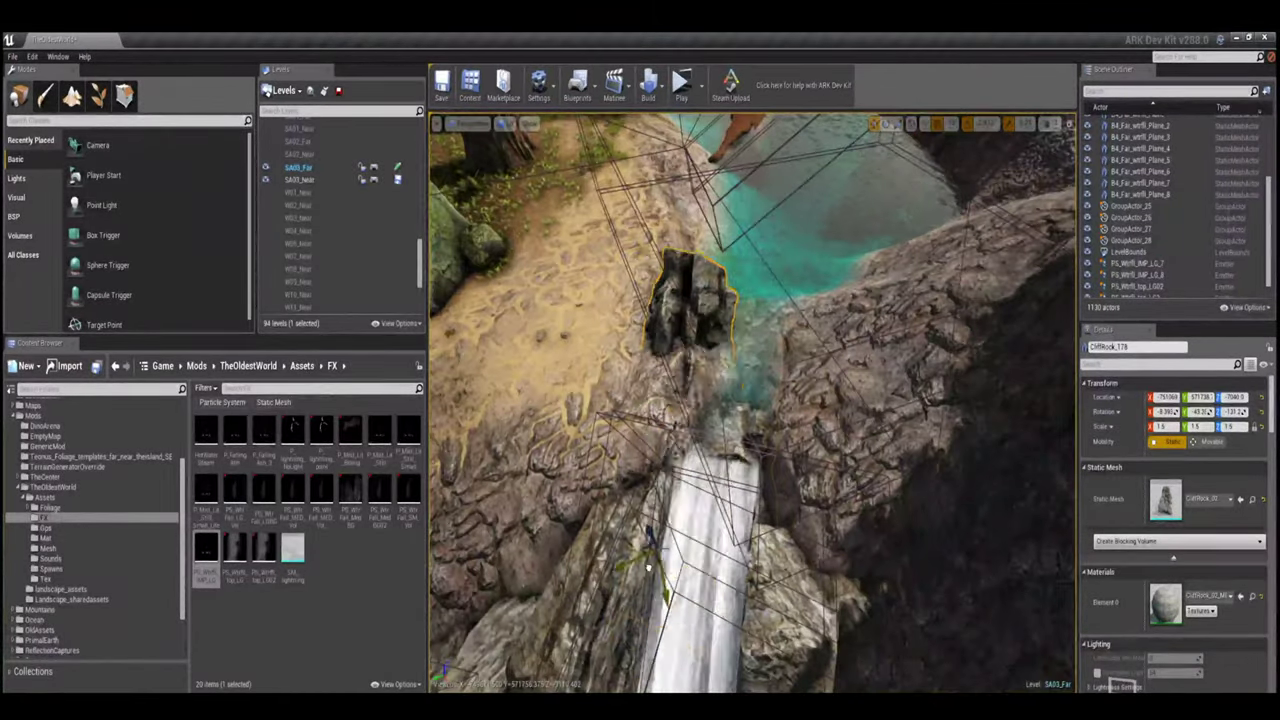
{"action": "key", "text": "e"}
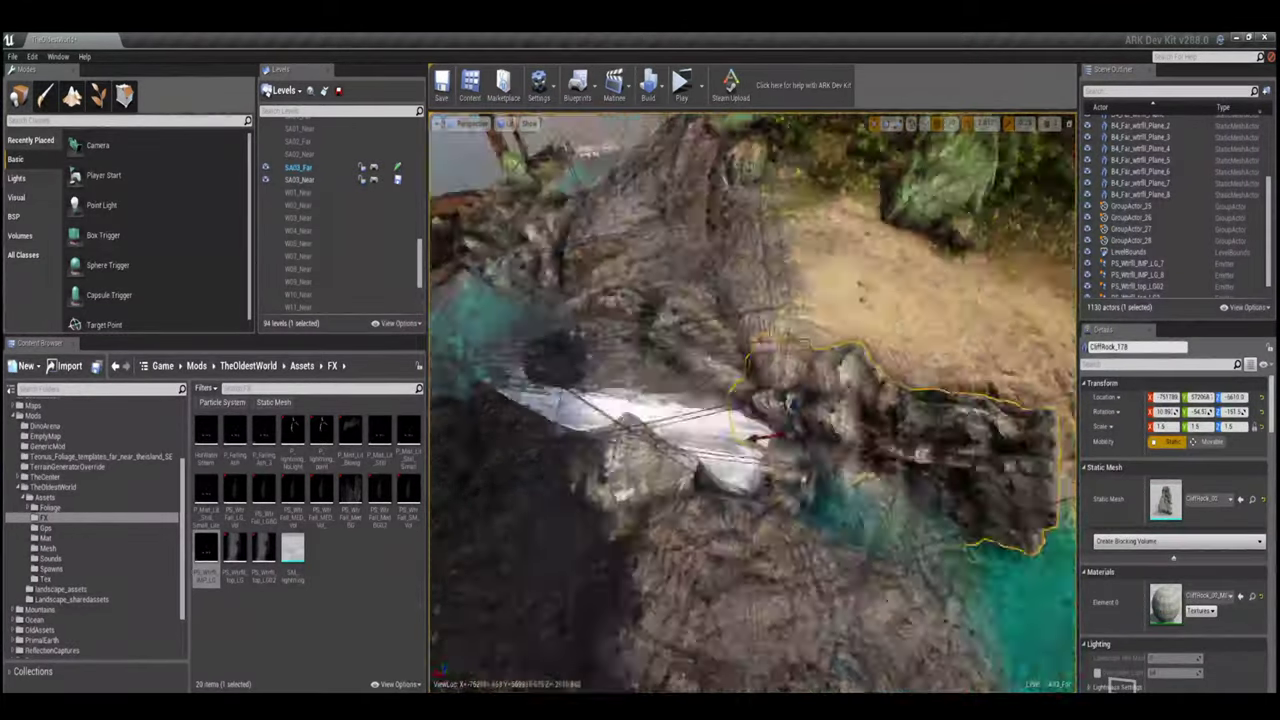
- Place and rotate further cliff rock copies along the sides and at the foot of the tall waterfall
{"action": "key", "text": "ctrl+w"}
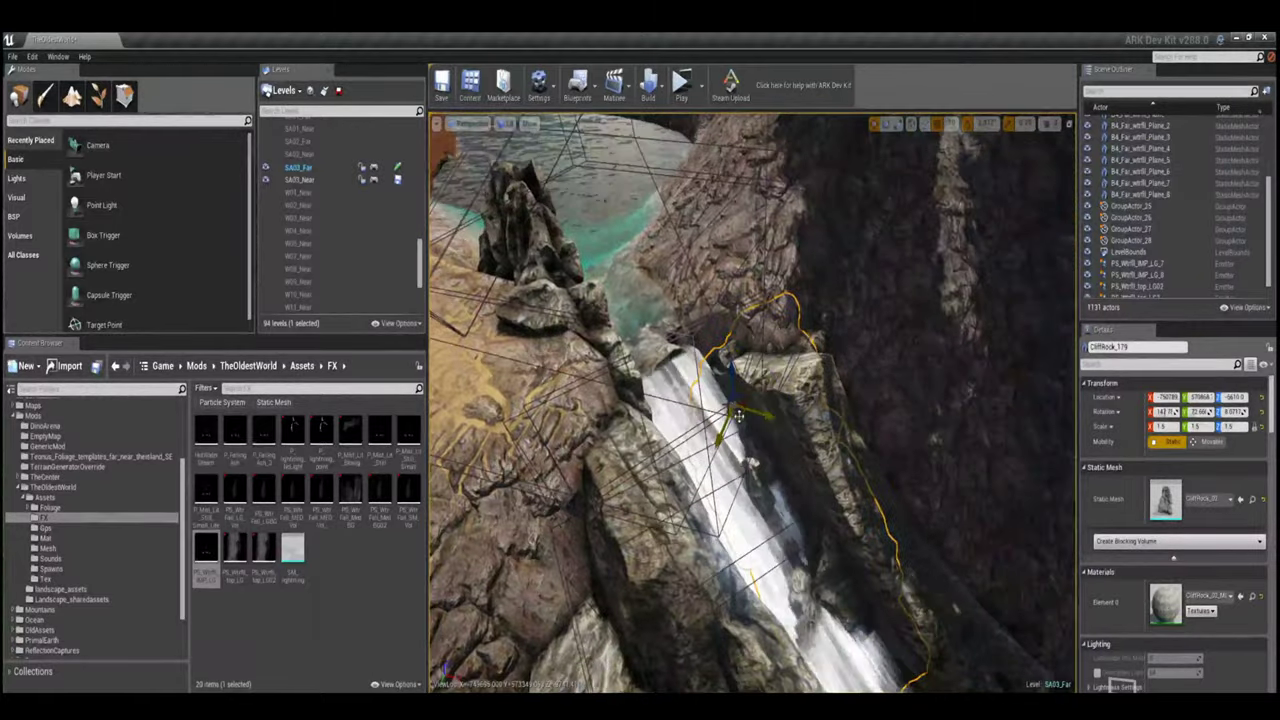
{"action": "left_click", "coordinate": [560, 250]}
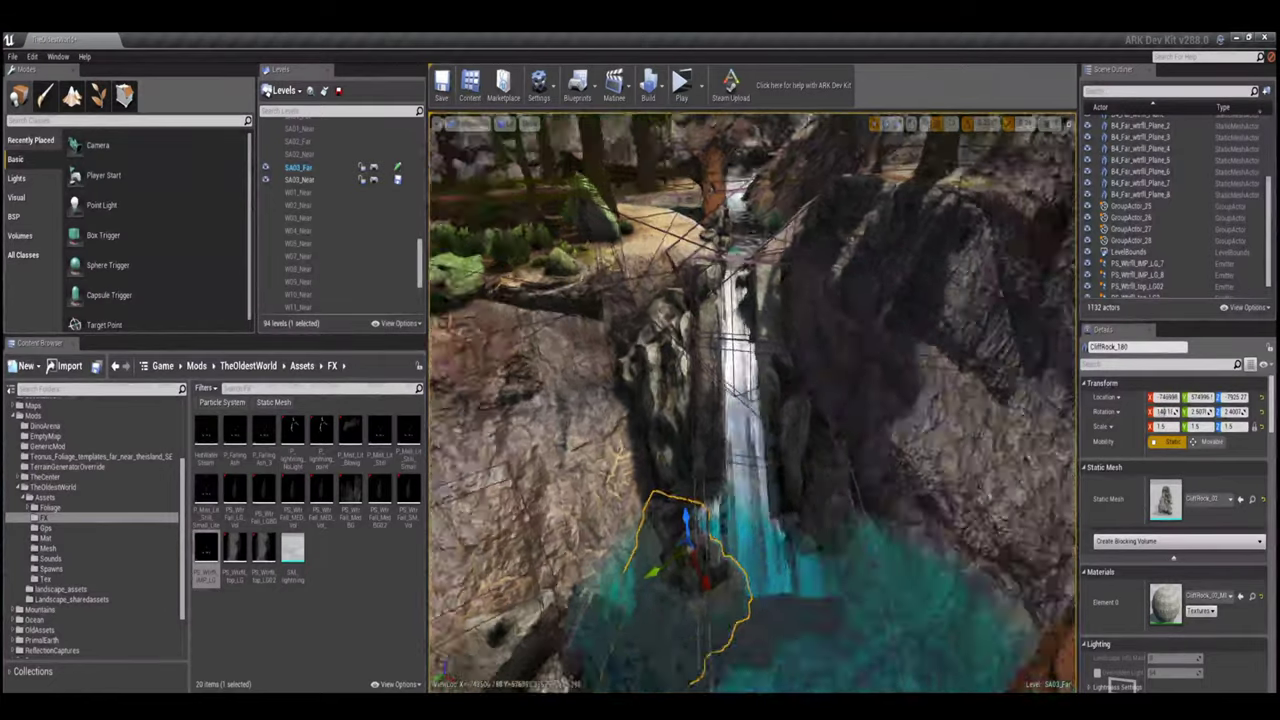
{"action": "key", "text": "e"}
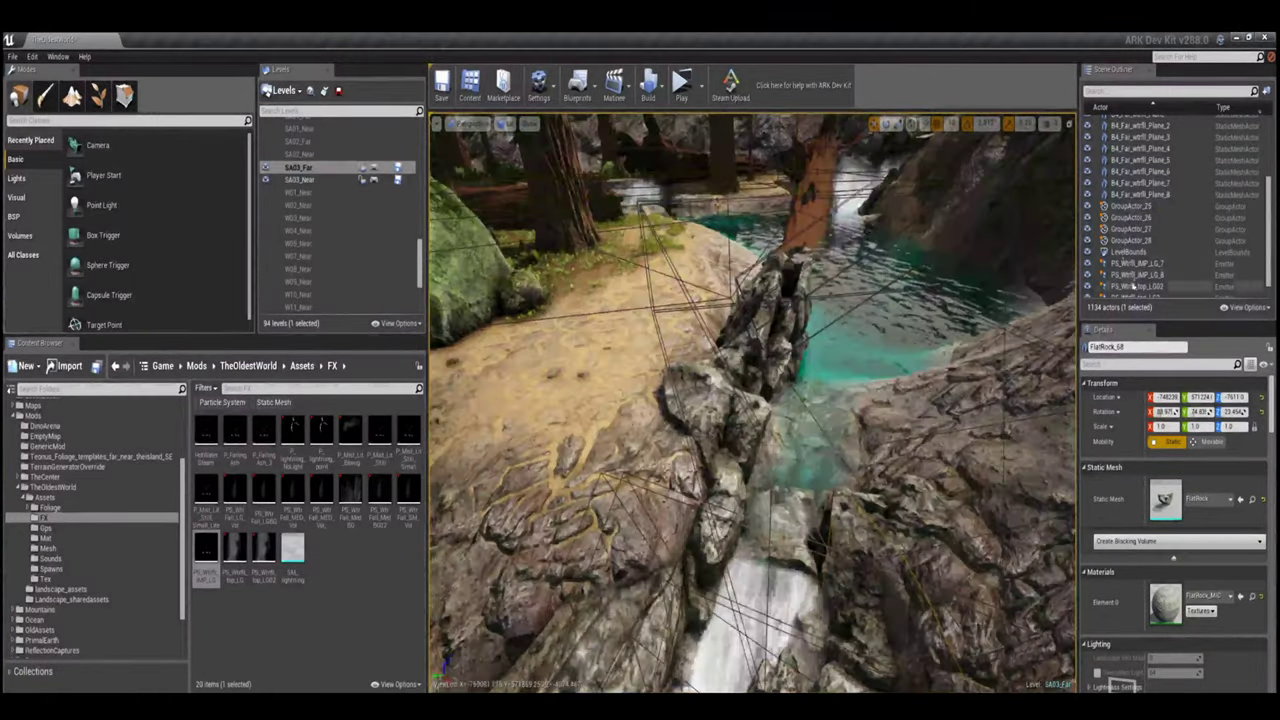
- Duplicate the PS_Wtrfl_top_LG02 emitter from the upper fall towards the pool outlet and turn it along the channel
{"action": "left_click", "coordinate": [848, 447]}
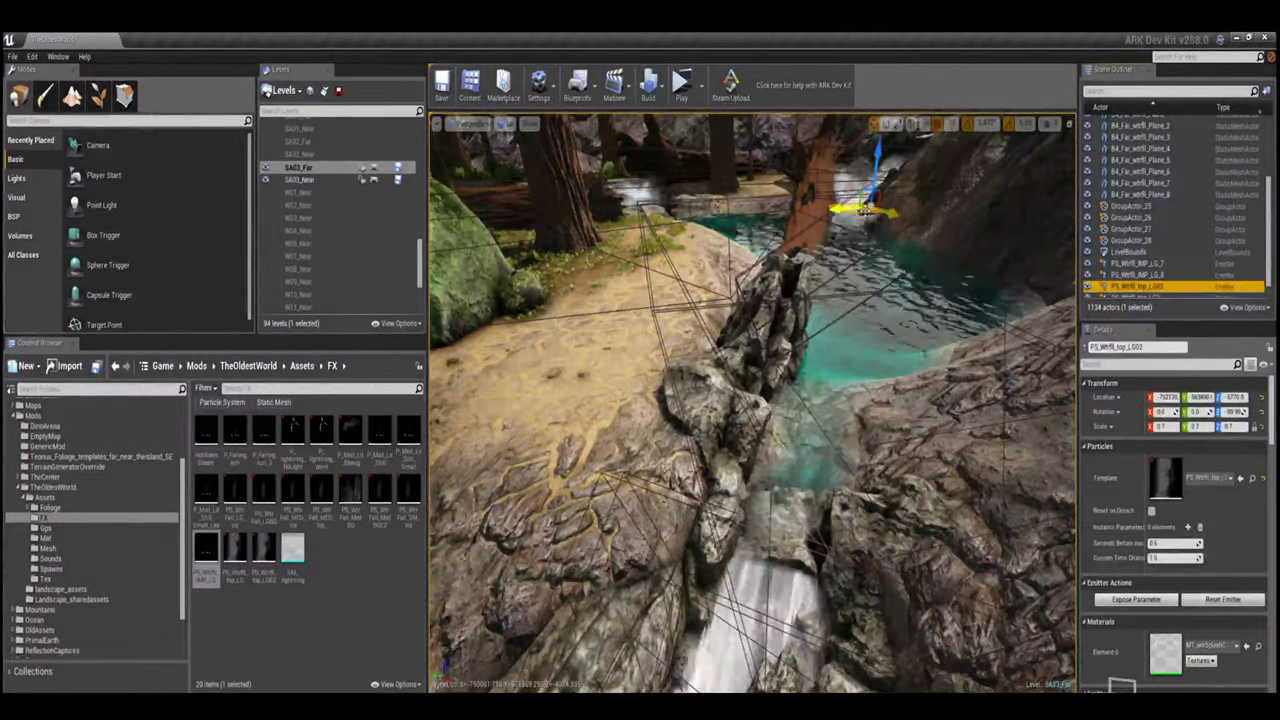
{"action": "left_click_drag", "start_coordinate": [848, 447], "coordinate": [830, 440]}
{"action": "key", "text": "w"}
{"action": "right_click_drag", "start_coordinate": [752, 400], "coordinate": [782, 479]}
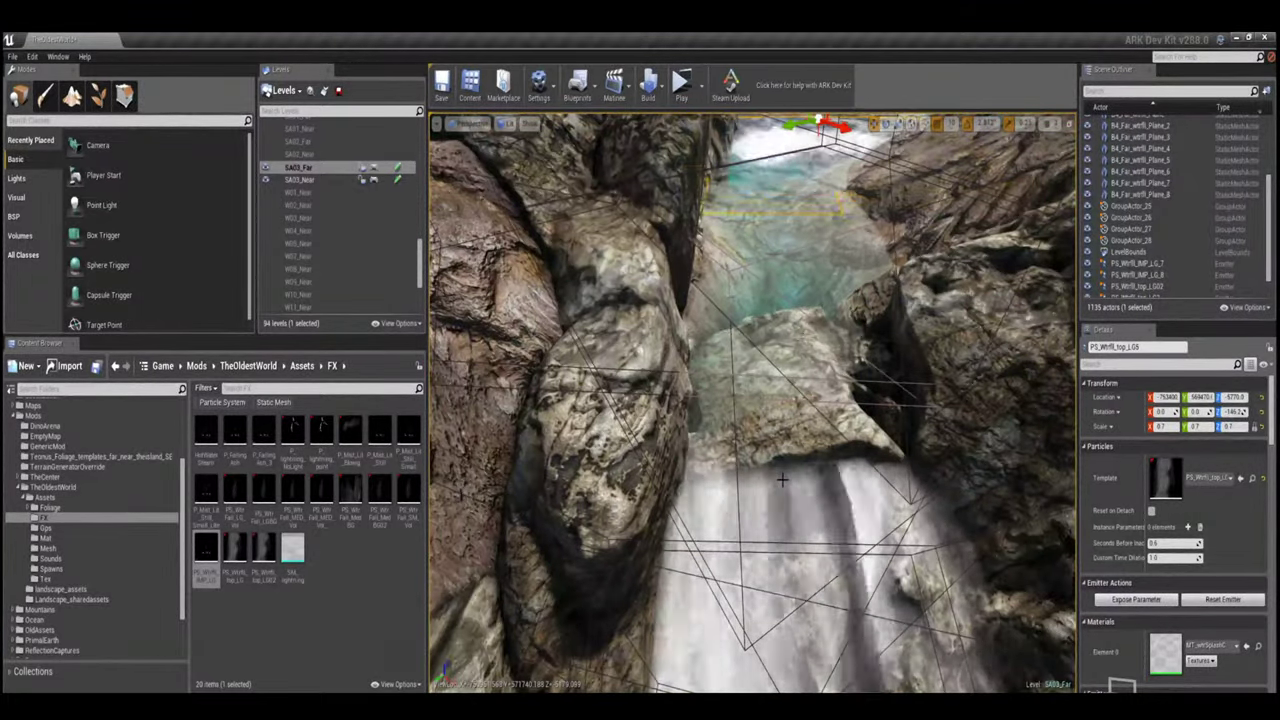
- Duplicate a cliff rock under the lip of the tall waterfall and fit it beneath the outflow
{"action": "left_click", "coordinate": [782, 479]}
{"action": "right_click_drag", "start_coordinate": [782, 479], "coordinate": [772, 480]}
{"action": "key", "text": "w"}
{"action": "key", "text": "w"}
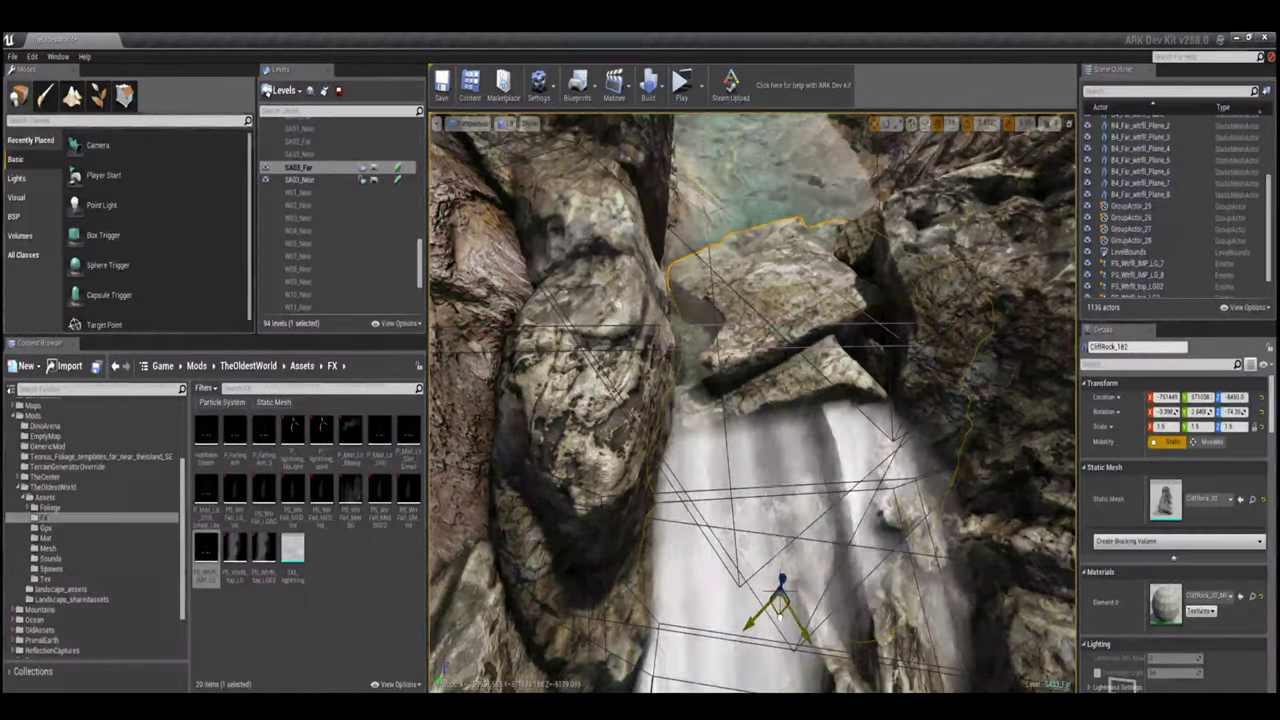
{"action": "right_click_drag", "start_coordinate": [772, 480], "coordinate": [786, 360]}
- Add more waterfall-top emitter copies over the pool outlet and set the custom time dilation to 0.9
{"action": "key", "text": "ctrl+w"}
{"action": "left_click", "coordinate": [775, 348]}
{"action": "key", "text": "ctrl+w"}
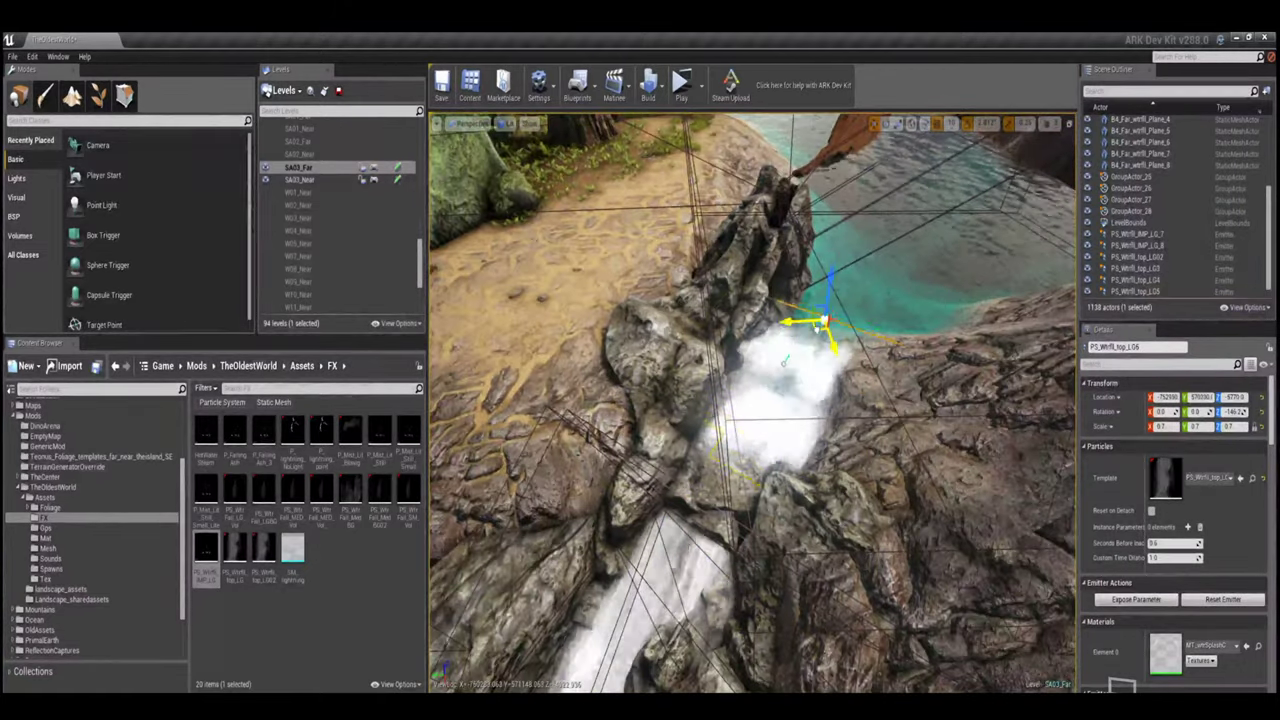
{"action": "scroll", "coordinate": [1245, 560], "scroll_direction": "down", "scroll_amount": 10}
{"action": "scroll", "coordinate": [1245, 560], "scroll_direction": "down", "scroll_amount": 8}
{"action": "right_click_drag", "start_coordinate": [760, 400], "coordinate": [826, 374]}
{"action": "scroll", "coordinate": [1175, 500], "scroll_direction": "up", "scroll_amount": 15}
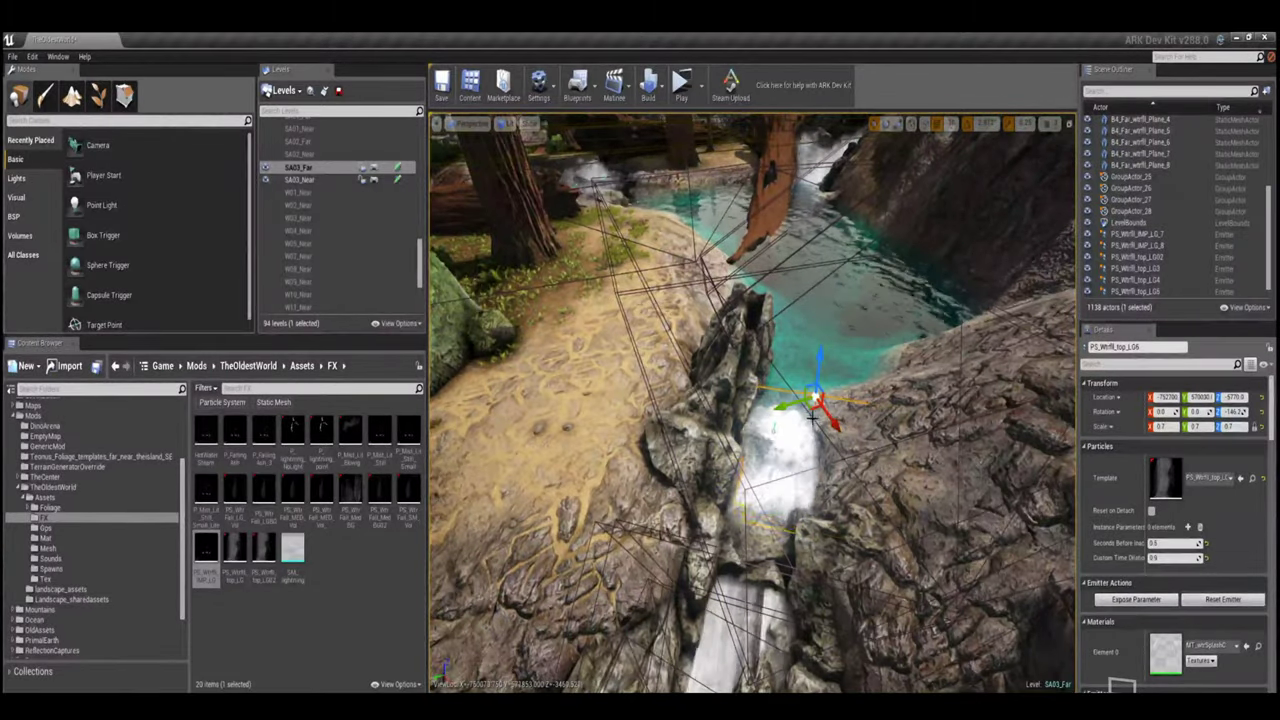
- Duplicate the large splash emitter at scale 1.2 down the upper part of the tall waterfall, varying its timing values
{"action": "right_click_drag", "start_coordinate": [773, 429], "coordinate": [737, 393]}
{"action": "left_click", "coordinate": [773, 429]}
{"action": "left_click_drag", "start_coordinate": [805, 462], "coordinate": [680, 246], "text": "alt"}
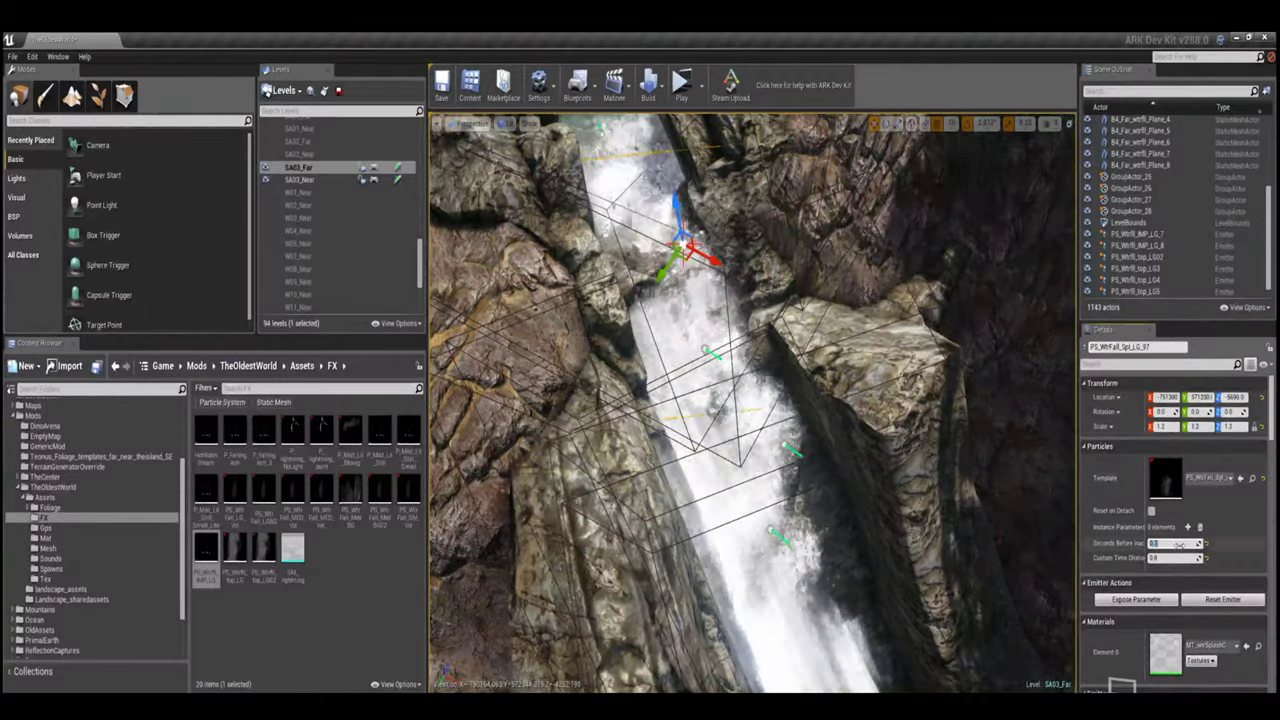
{"action": "right_click_drag", "start_coordinate": [737, 393], "coordinate": [737, 393]}
{"action": "key", "text": "ctrl+w"}
{"action": "right_click_drag", "start_coordinate": [800, 437], "coordinate": [800, 437]}
{"action": "key", "text": "ctrl+w"}
{"action": "right_click_drag", "start_coordinate": [708, 378], "coordinate": [708, 378]}
{"action": "key", "text": "ctrl+w"}
- Place more splash emitter copies around the tall waterfall's foot, using scales of 1.6 and 1.4
{"action": "left_click_drag", "start_coordinate": [790, 243], "coordinate": [781, 521]}
{"action": "key", "text": "f"}
{"action": "left_click_drag", "start_coordinate": [750, 435], "coordinate": [758, 345]}
{"action": "key", "text": "ctrl+w"}
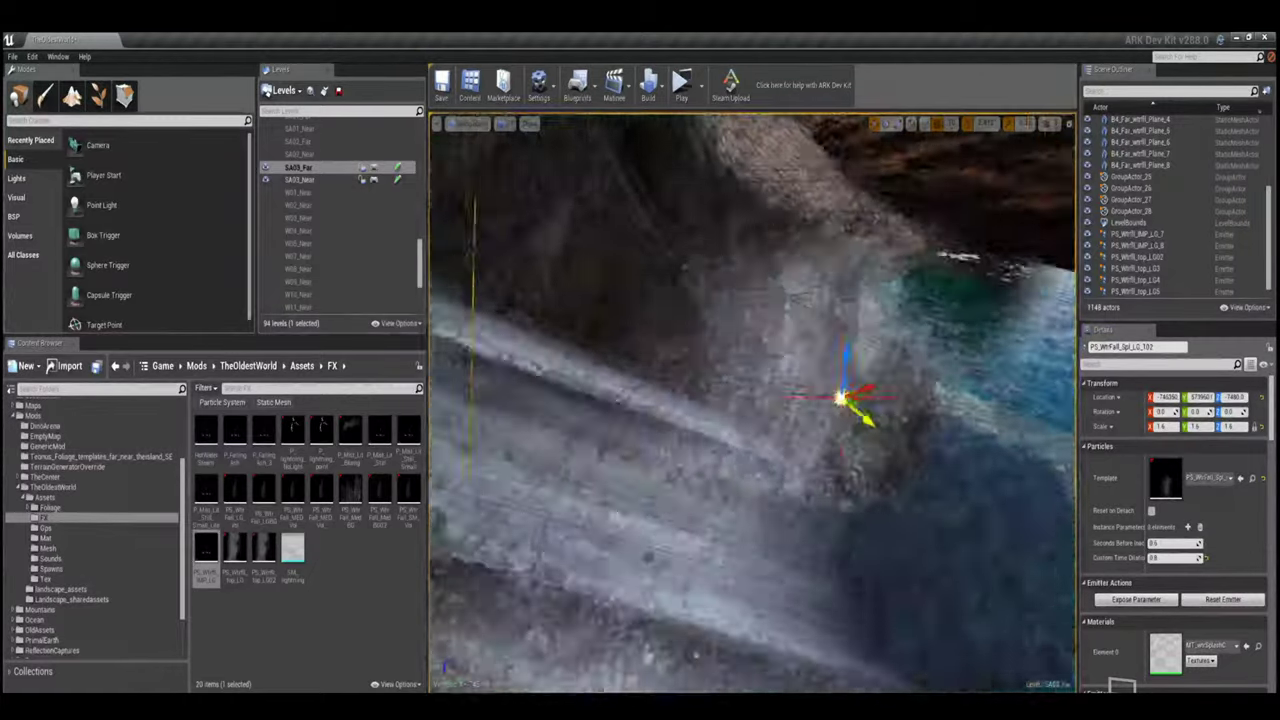
{"action": "key", "text": "ctrl+w"}
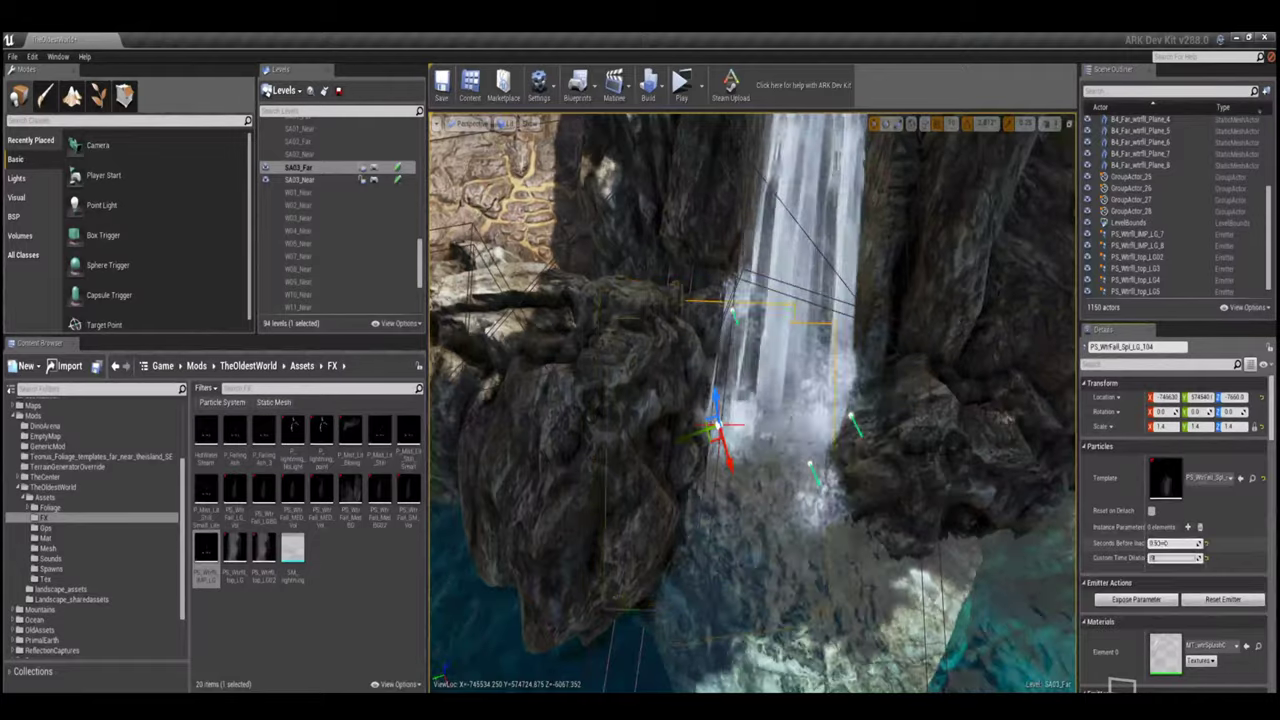
{"action": "key", "text": "ctrl+w"}
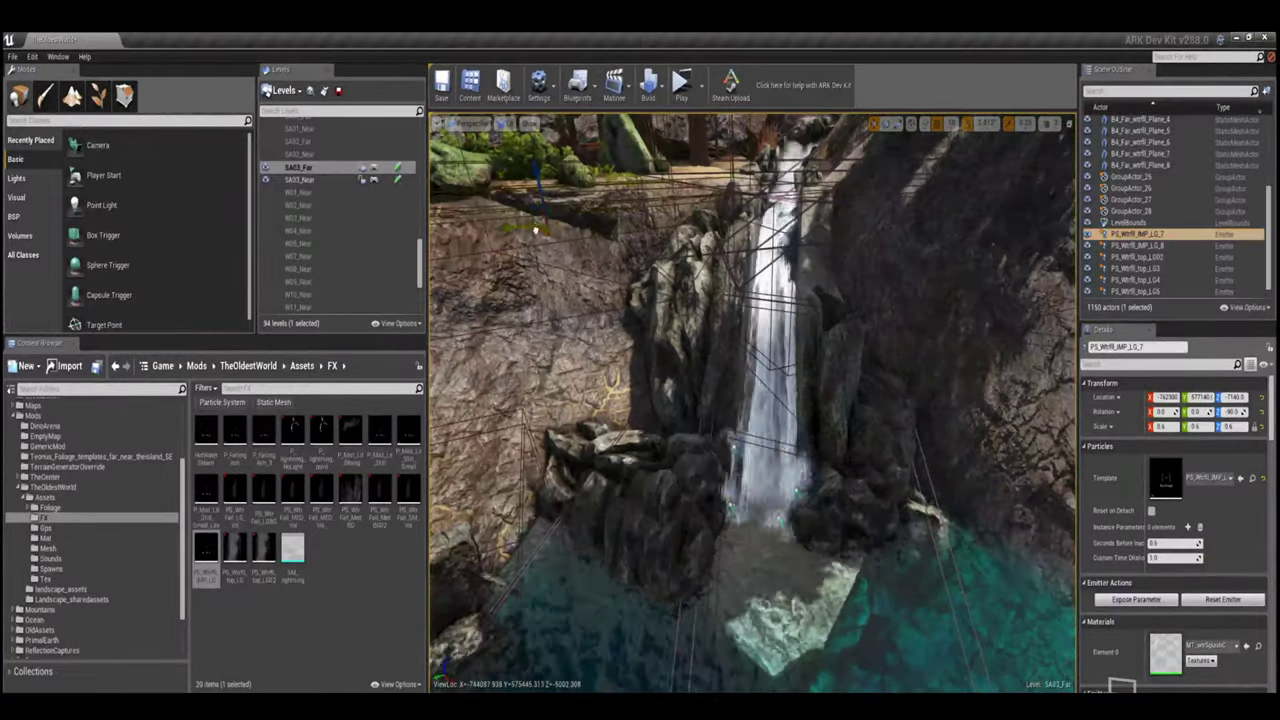
- Duplicate the PS_Wtrfl_IMP_LG_7 impact emitter across the tall waterfall's foot and turn the lower pool's lake water plane
{"action": "key", "text": "f"}
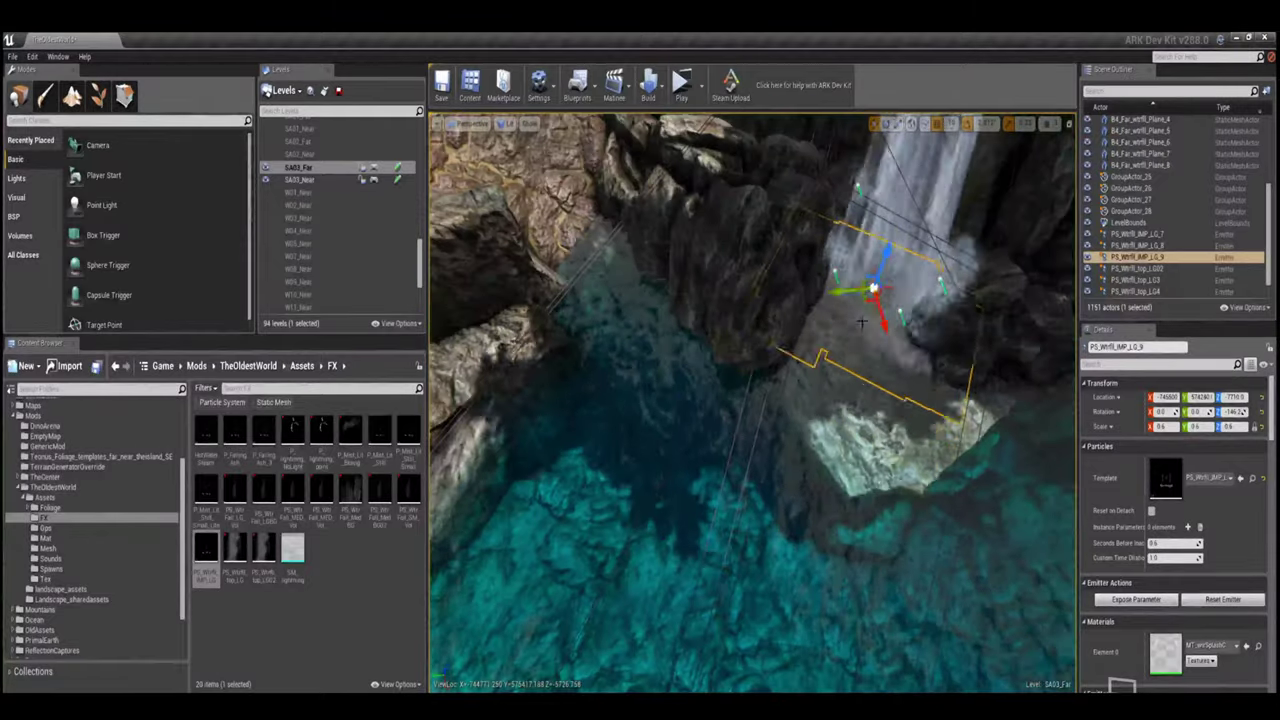
{"action": "left_click_drag", "start_coordinate": [872, 292], "coordinate": [866, 321]}
{"action": "left_click_drag", "start_coordinate": [678, 361], "coordinate": [781, 394], "text": "alt"}
{"action": "key", "text": "e"}
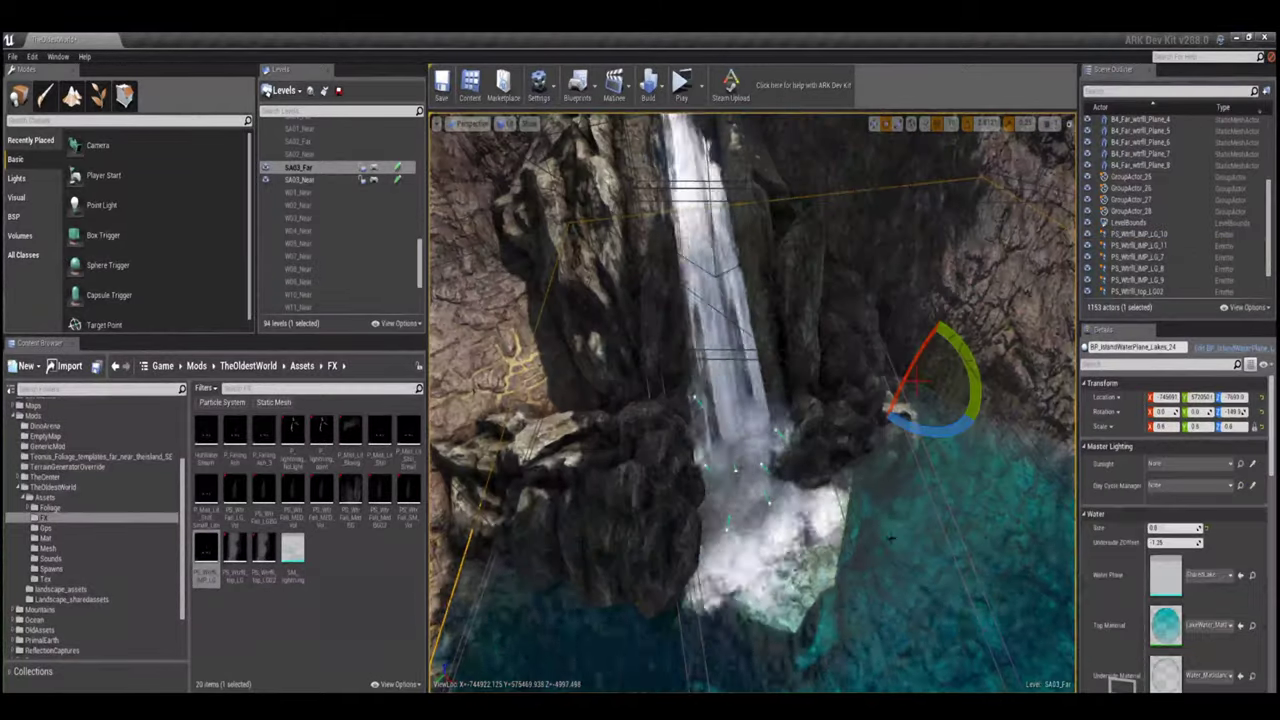
- Duplicate the blowing mist emitter from the upper fall to the head of the tall waterfall
{"action": "right_click_drag", "start_coordinate": [876, 524], "coordinate": [876, 524]}
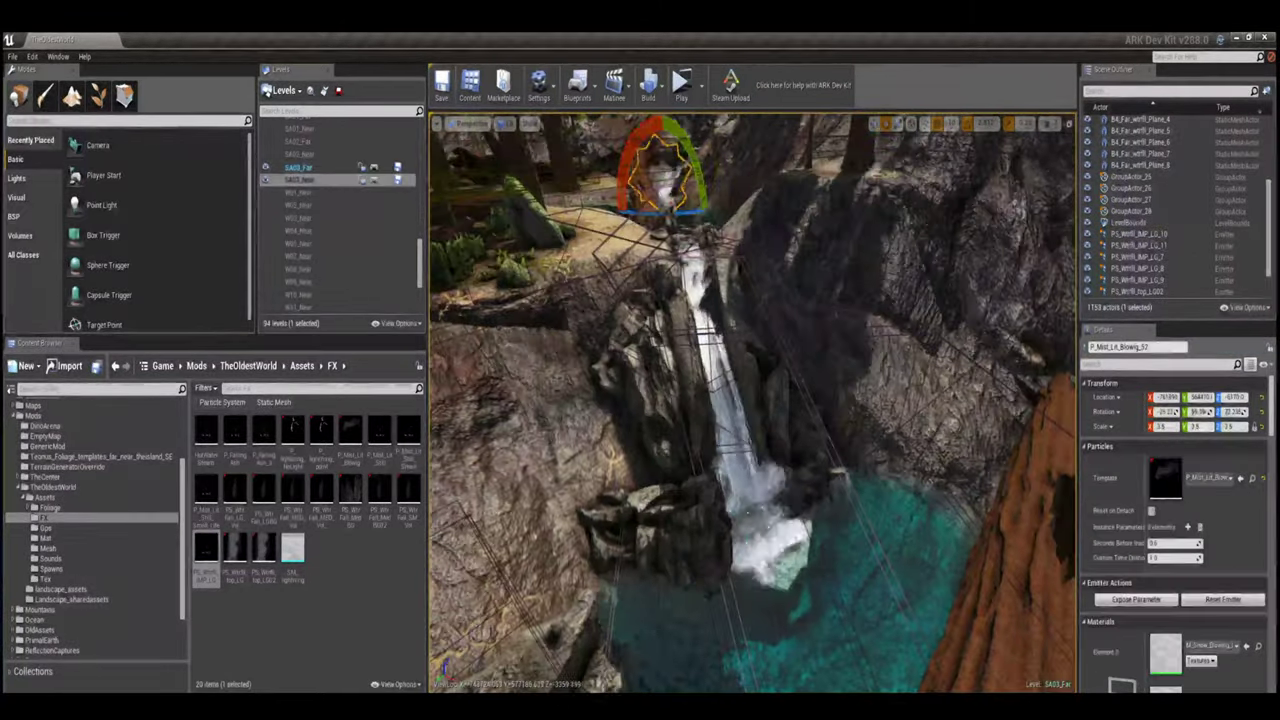
{"action": "left_click_drag", "start_coordinate": [668, 207], "coordinate": [694, 288], "text": "alt"}
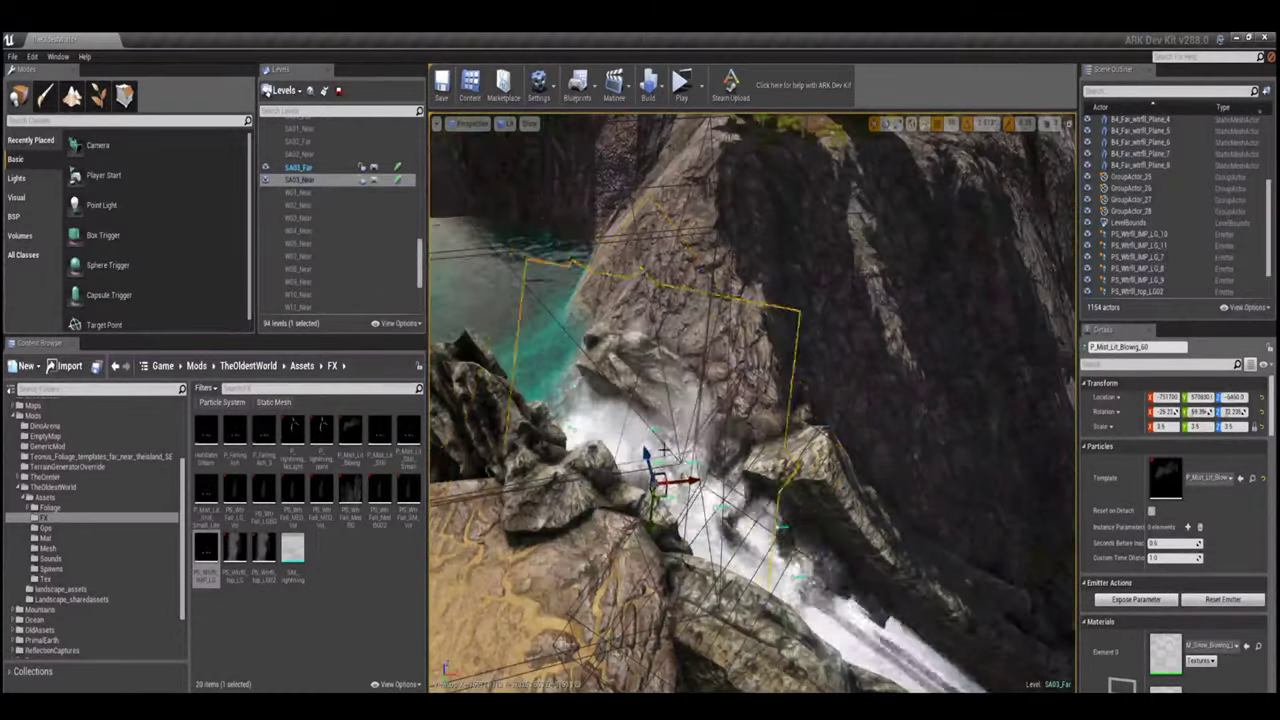
{"action": "right_click_drag", "start_coordinate": [876, 524], "coordinate": [876, 524]}
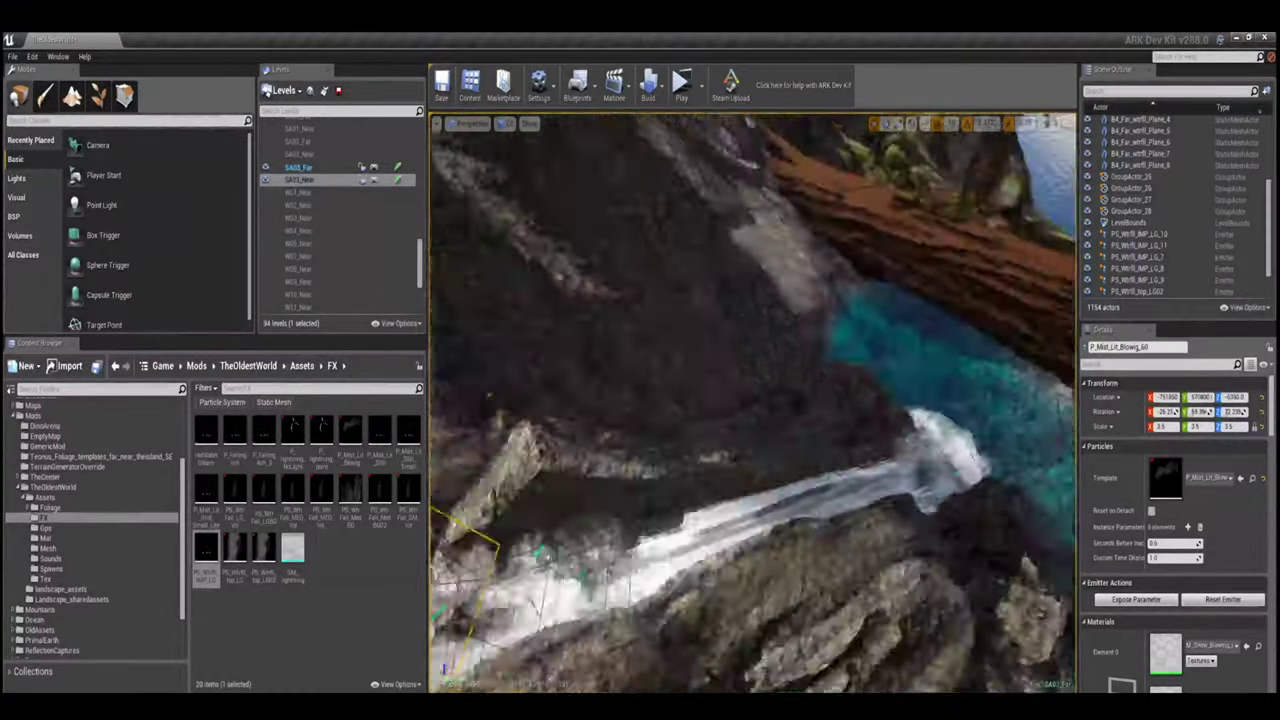
- Copy the blowing mist emitter down towards the tall waterfall's foot and rotate it to follow the falling water
{"action": "left_click_drag", "start_coordinate": [787, 296], "coordinate": [758, 594], "text": "alt"}
{"action": "right_click_drag", "start_coordinate": [840, 476], "coordinate": [768, 287]}
{"action": "left_click", "coordinate": [840, 476]}
{"action": "left_click", "coordinate": [848, 462]}
{"action": "key", "text": "e"}
{"action": "left_click_drag", "start_coordinate": [768, 287], "coordinate": [790, 330]}
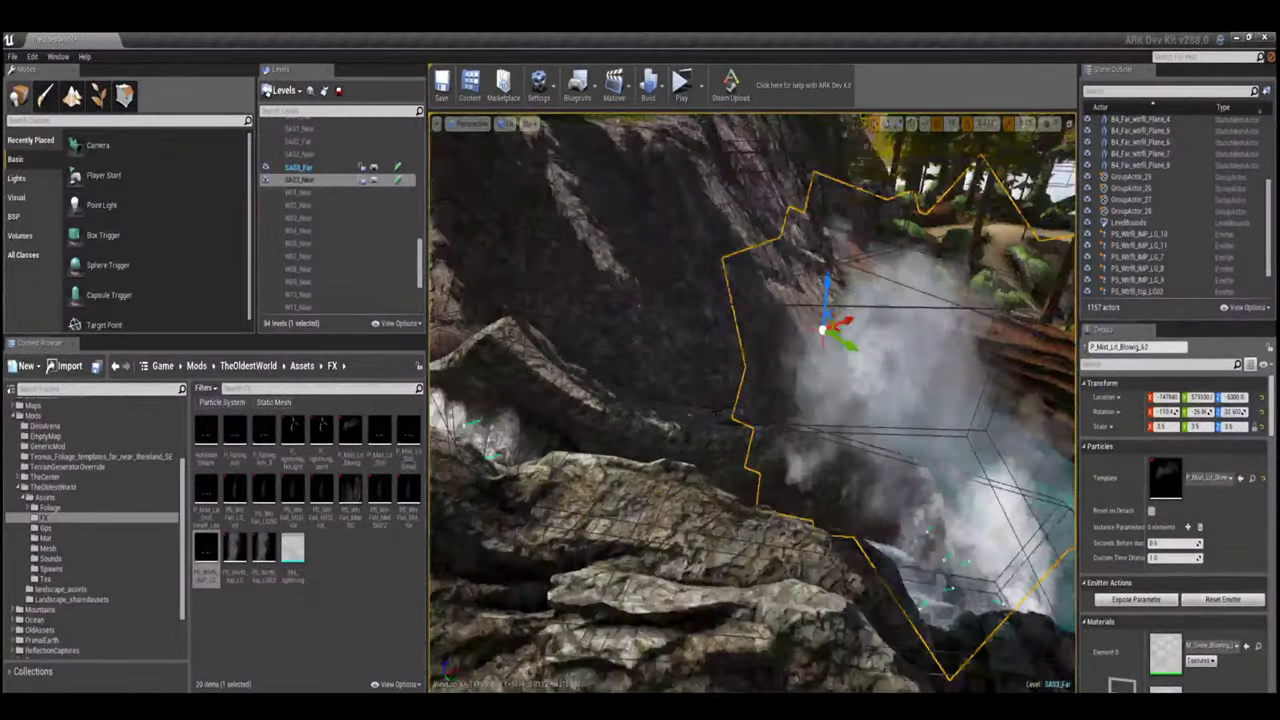
- Position additional blowing mist copies over the splash zone and along the course of the tall waterfall
{"action": "right_click_drag", "start_coordinate": [790, 330], "coordinate": [760, 360]}
{"action": "right_click_drag", "start_coordinate": [822, 494], "coordinate": [760, 400]}
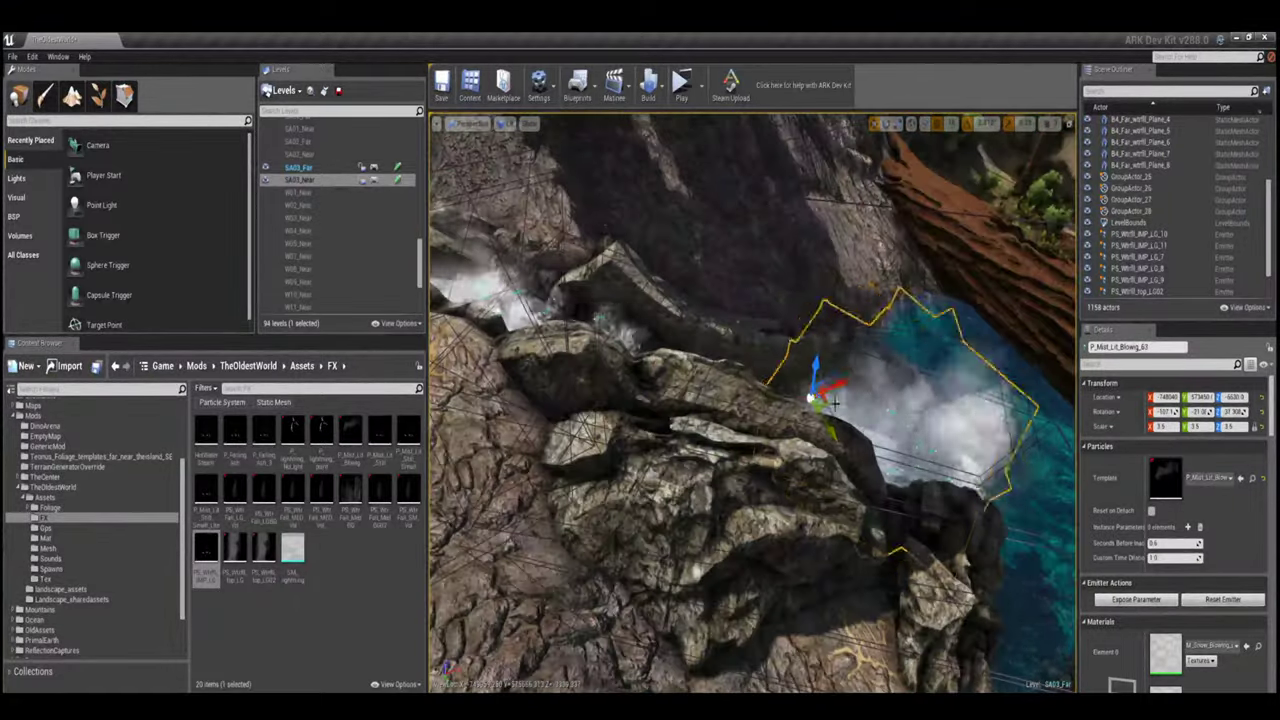
{"action": "right_click_drag", "start_coordinate": [834, 403], "coordinate": [760, 450]}
{"action": "left_click_drag", "start_coordinate": [558, 278], "coordinate": [668, 352], "text": "alt"}
{"action": "left_click", "coordinate": [668, 352]}
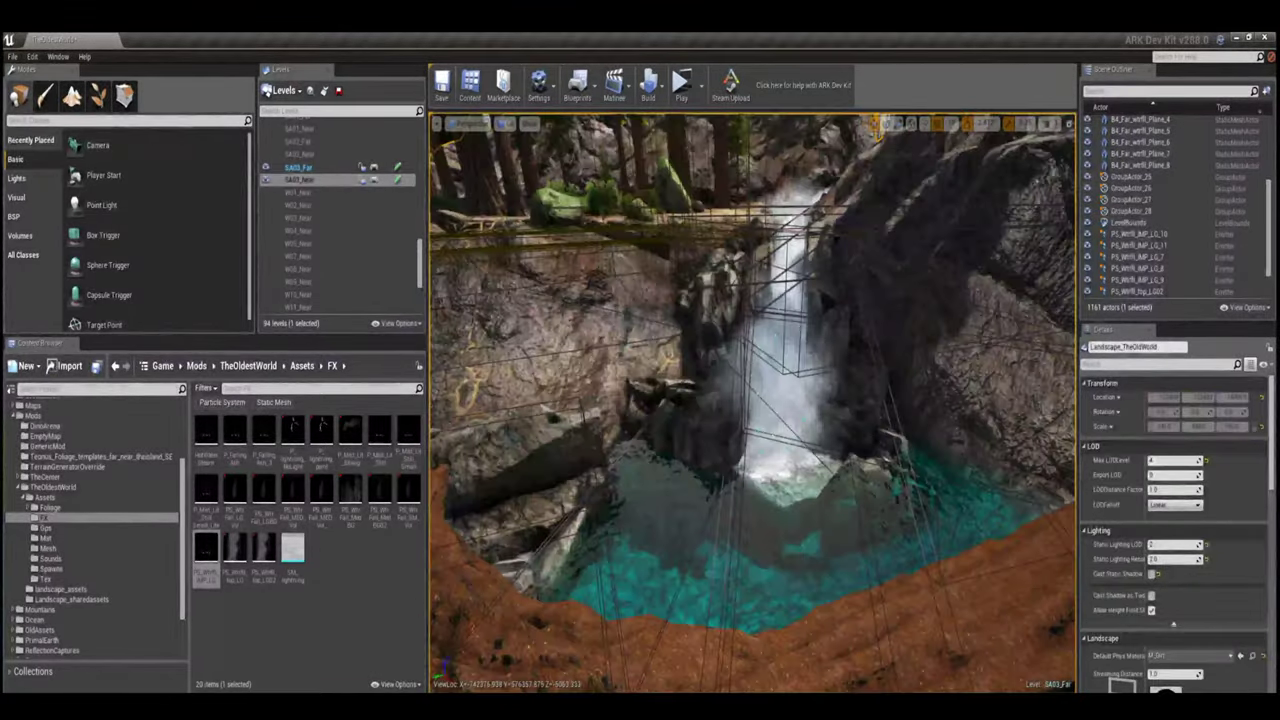
- Lower the large flat rock and shift it along the side of the next narrow waterfall
{"action": "left_click", "coordinate": [820, 300]}
{"action": "key", "text": "f"}
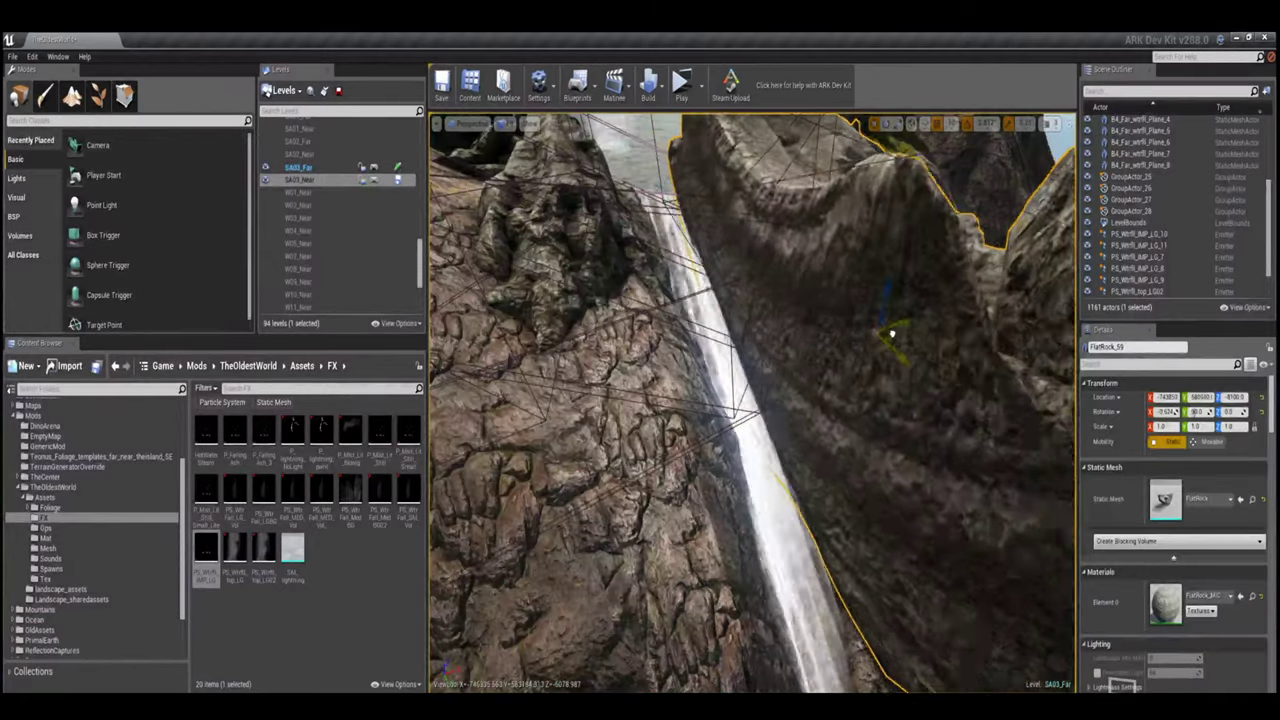
{"action": "left_click_drag", "start_coordinate": [892, 333], "coordinate": [780, 360], "text": "alt"}
{"action": "left_click_drag", "start_coordinate": [843, 400], "coordinate": [768, 425], "text": "alt"}
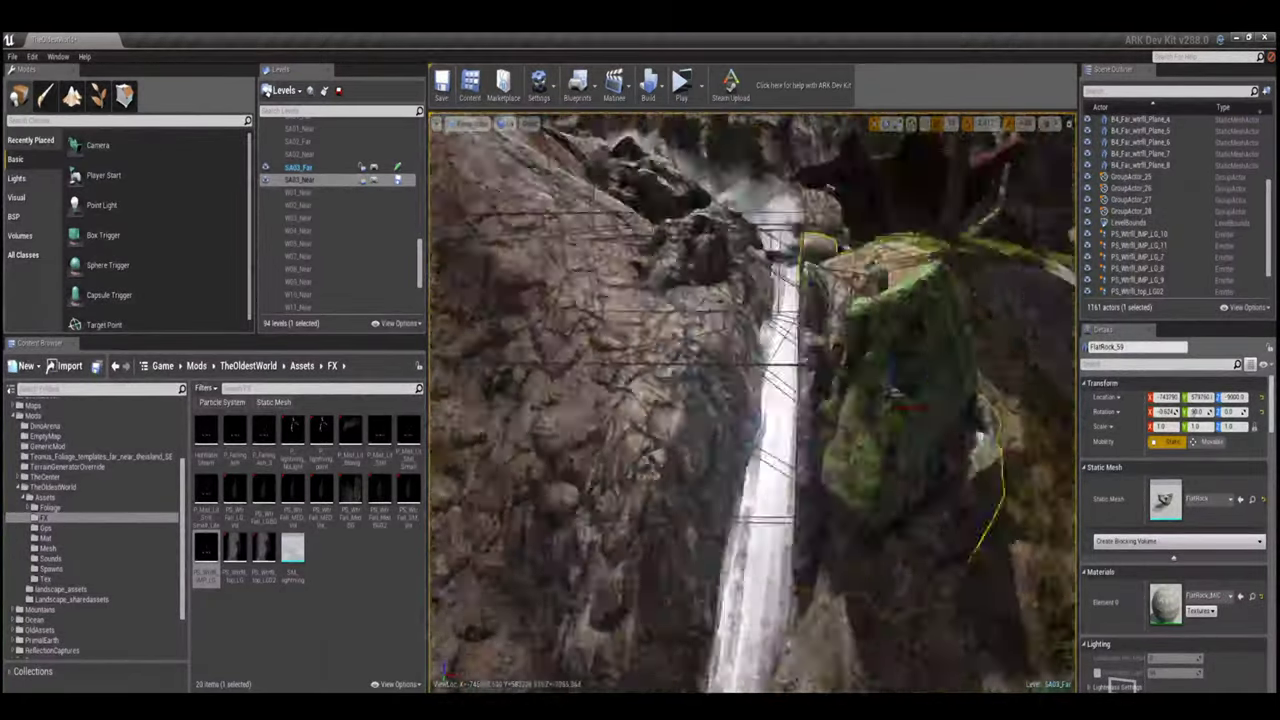
- Rotate and reposition the 1.5-scale flat rock so it sits under the narrow waterfall's base at the pool
{"action": "key", "text": "e"}
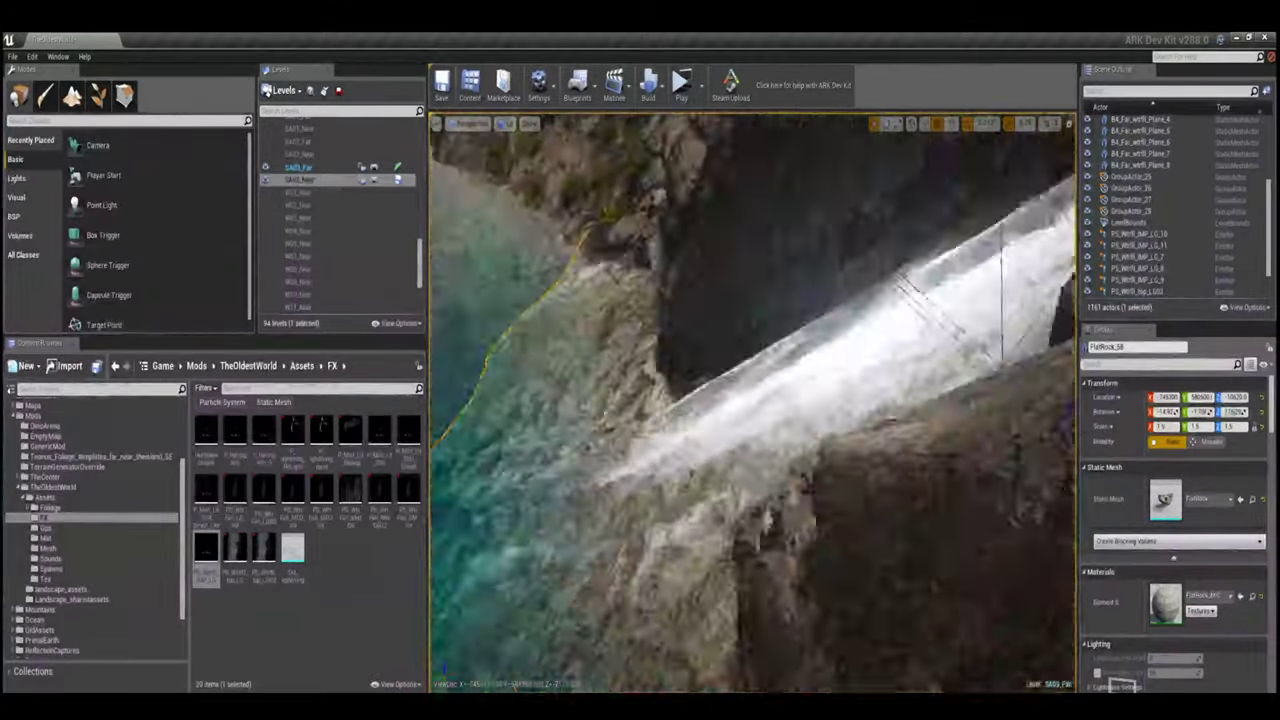
{"action": "key", "text": "f"}
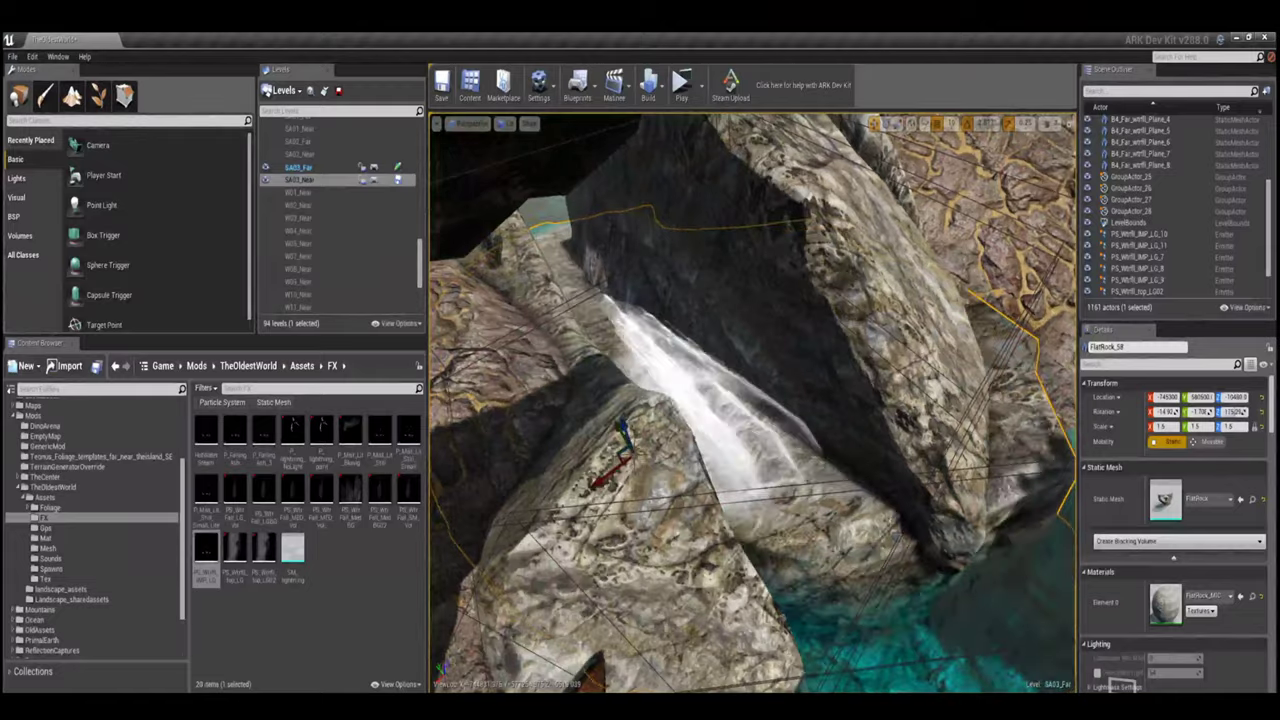
{"action": "key", "text": "e"}
{"action": "key", "text": "f"}
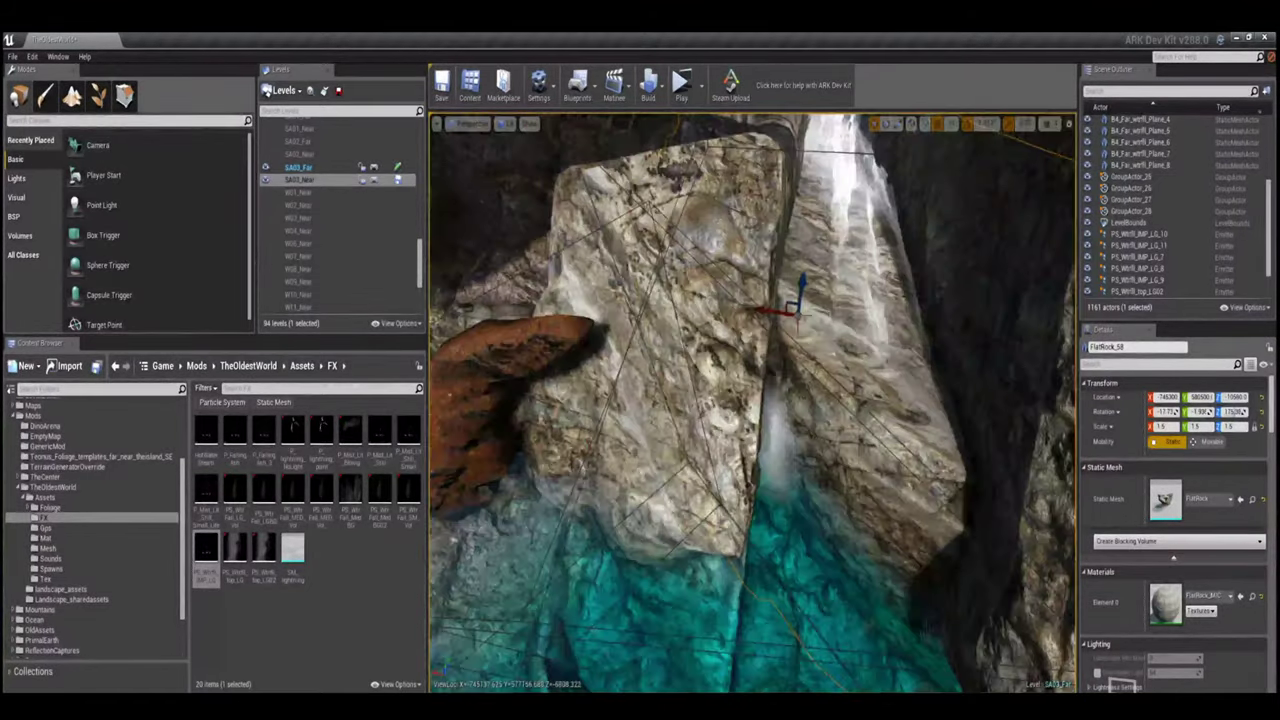
{"action": "key", "text": "f"}
{"action": "left_click_drag", "start_coordinate": [808, 330], "coordinate": [791, 358]}
{"action": "left_click_drag", "start_coordinate": [790, 470], "coordinate": [800, 400]}
- Select the narrow waterfall's plane together with the flat rock and adjust how the water runs over it
{"action": "right_click_drag", "start_coordinate": [811, 375], "coordinate": [615, 420]}
{"action": "left_click", "coordinate": [816, 430], "text": "ctrl"}
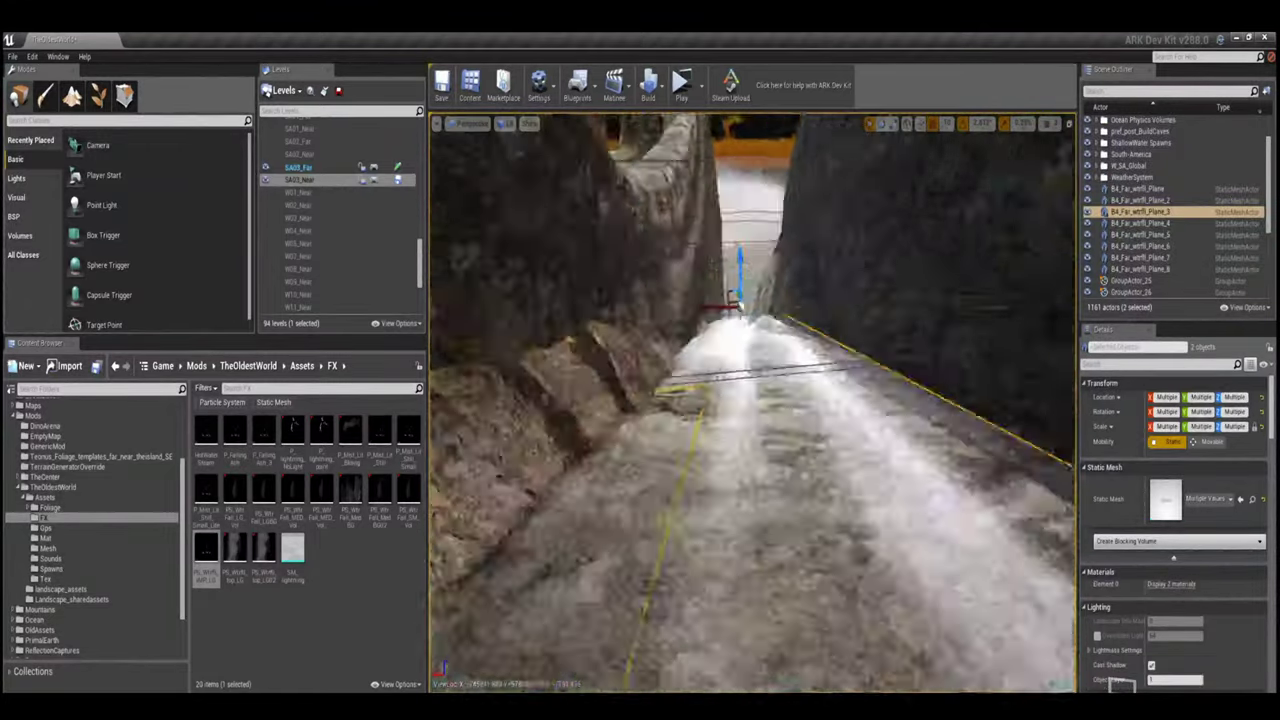
{"action": "left_click", "coordinate": [738, 430]}
{"action": "right_click_drag", "start_coordinate": [738, 430], "coordinate": [771, 461]}
- Duplicate cliff rocks along both sides of the narrow waterfall and rotate them to frame the falling water
{"action": "left_click", "coordinate": [740, 430]}
{"action": "left_click", "coordinate": [775, 455]}
{"action": "left_click_drag", "start_coordinate": [820, 355], "coordinate": [787, 368]}
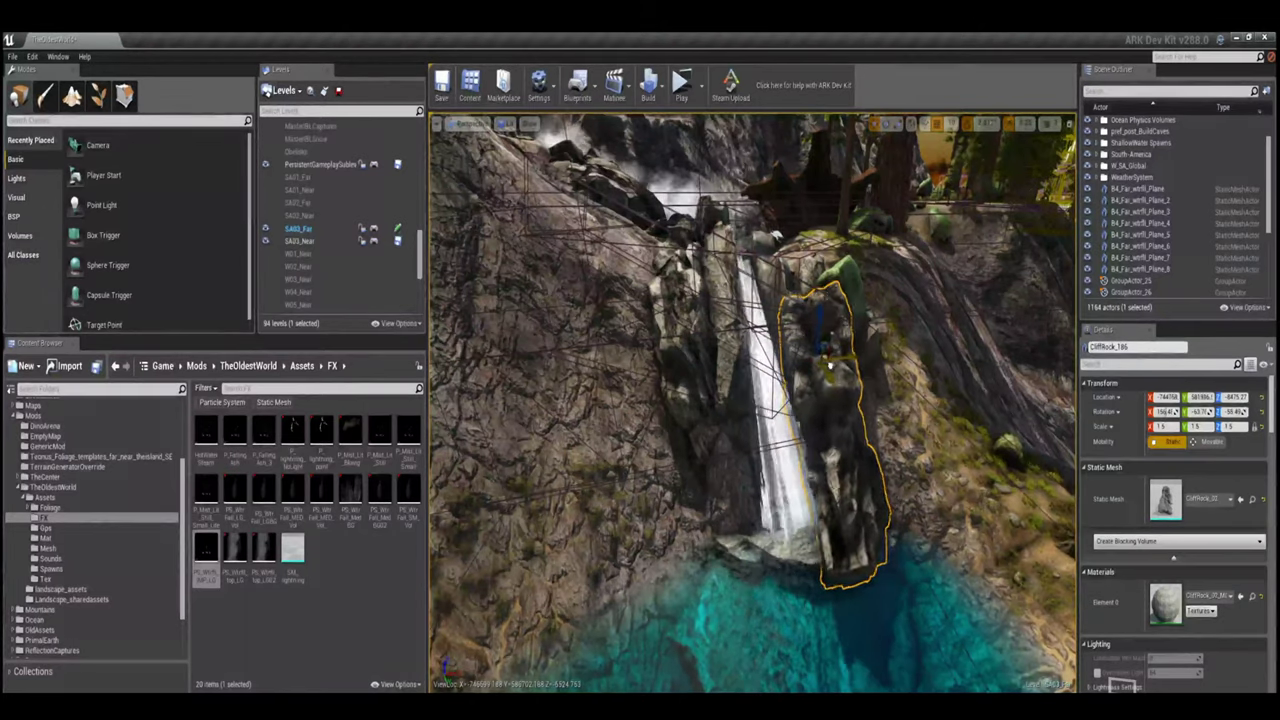
{"action": "key", "text": "e"}
{"action": "left_click_drag", "start_coordinate": [787, 368], "coordinate": [597, 308], "text": "alt"}
{"action": "right_click_drag", "start_coordinate": [597, 308], "coordinate": [680, 320]}
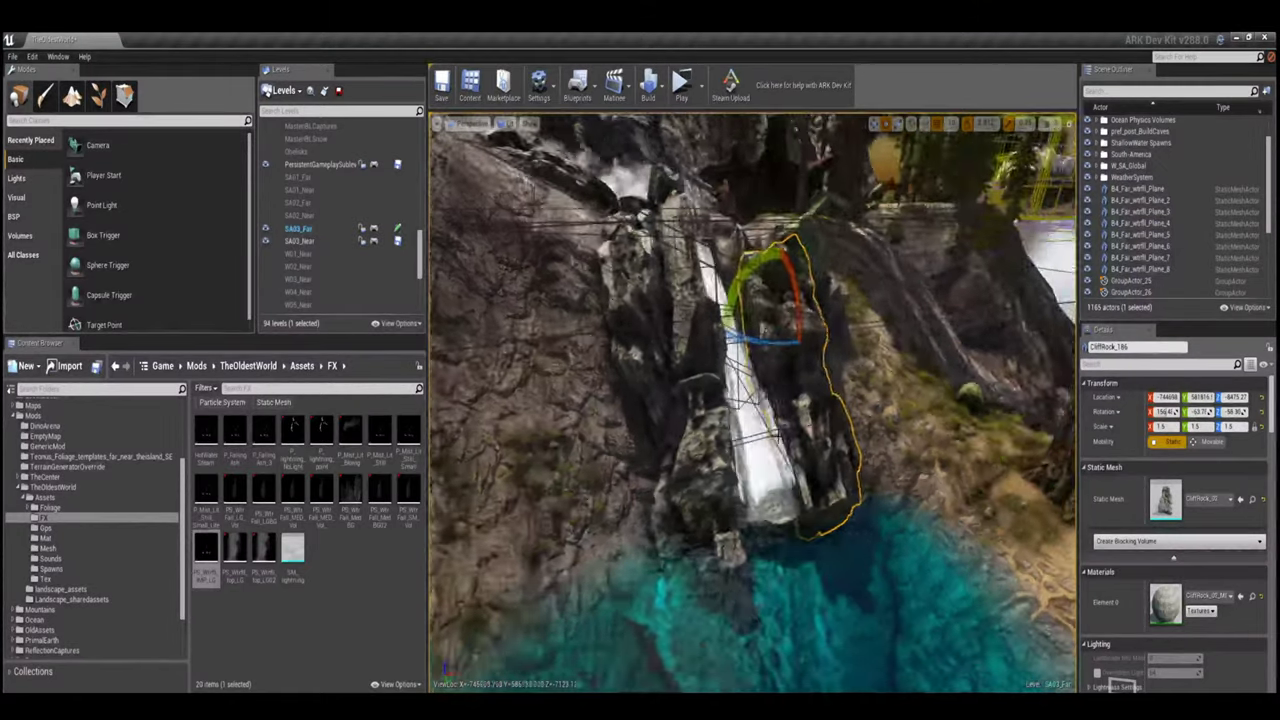
- Duplicate a cliff rock beside the narrow waterfall, then rotate and move the copy to frame its base at the pool
{"action": "left_click", "coordinate": [680, 320]}
{"action": "left_click", "coordinate": [790, 330]}
{"action": "right_click_drag", "start_coordinate": [790, 330], "coordinate": [777, 474]}
{"action": "left_click", "coordinate": [761, 500]}
{"action": "key", "text": "e"}
{"action": "key", "text": "ctrl+w"}
{"action": "key", "text": "w"}
- Copy the PS_Wtrfl_top_LG foam emitter across the churning water where the falls meet the turquoise pool
{"action": "left_click", "coordinate": [795, 440]}
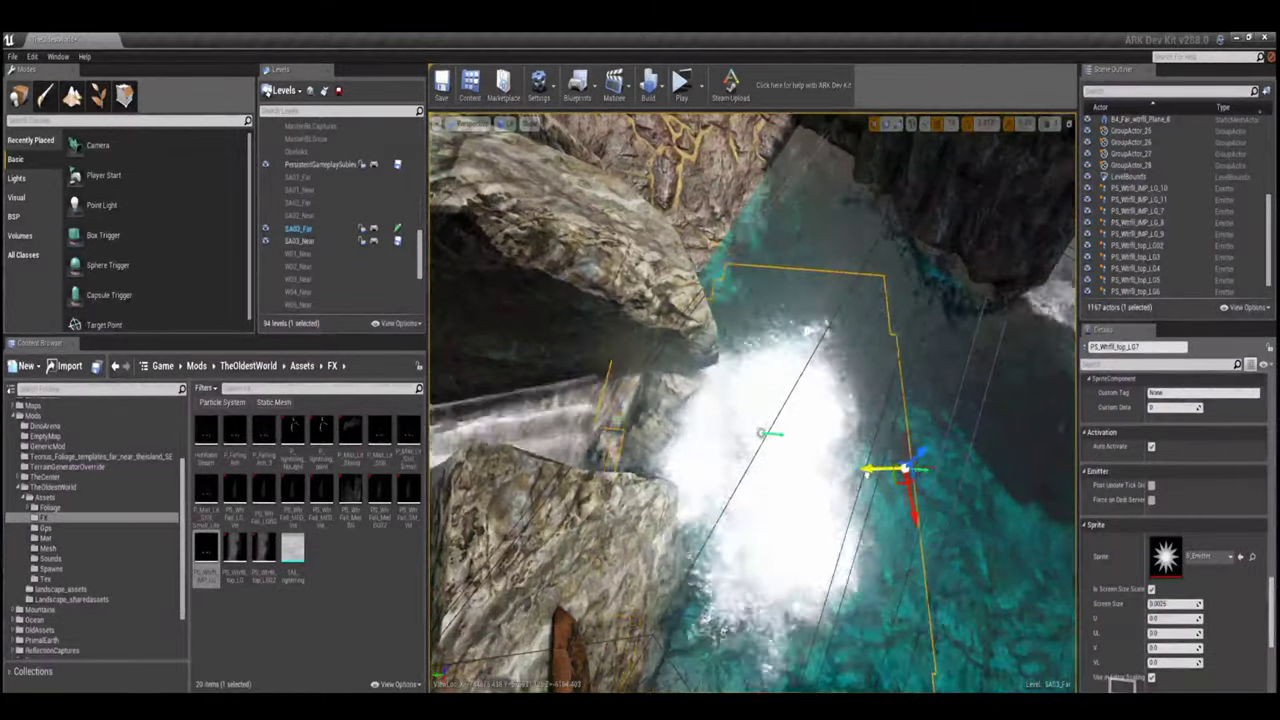
{"action": "left_click", "coordinate": [655, 375]}
{"action": "left_click", "coordinate": [808, 351]}
{"action": "right_click_drag", "start_coordinate": [655, 375], "coordinate": [766, 375]}
{"action": "left_click_drag", "start_coordinate": [810, 292], "coordinate": [886, 357], "text": "alt"}
{"action": "right_click_drag", "start_coordinate": [886, 357], "coordinate": [707, 377]}
{"action": "left_click", "coordinate": [707, 377]}
{"action": "mouse_move", "coordinate": [707, 377]}
{"action": "left_mouse_down", "text": "alt"}
{"action": "mouse_move", "coordinate": [771, 405]}
{"action": "mouse_move", "coordinate": [790, 335]}
{"action": "mouse_move", "coordinate": [815, 405]}
{"action": "mouse_move", "coordinate": [815, 465]}
{"action": "mouse_move", "coordinate": [859, 469]}
{"action": "left_mouse_up", "text": "alt"}
{"action": "right_click_drag", "start_coordinate": [750, 400], "coordinate": [710, 375]}
{"action": "key", "text": "Escape"}
- Copy the 0.8-scale PS_Wtrfl_top_LG foam emitter to the foot of the rock-lined waterfall and rotate it towards the pool
{"action": "left_click", "coordinate": [939, 408]}
{"action": "right_click_drag", "start_coordinate": [939, 408], "coordinate": [910, 420]}
{"action": "right_click_drag", "start_coordinate": [780, 475], "coordinate": [800, 480]}
{"action": "left_click_drag", "start_coordinate": [829, 514], "coordinate": [843, 567], "text": "alt"}
{"action": "key", "text": "e"}
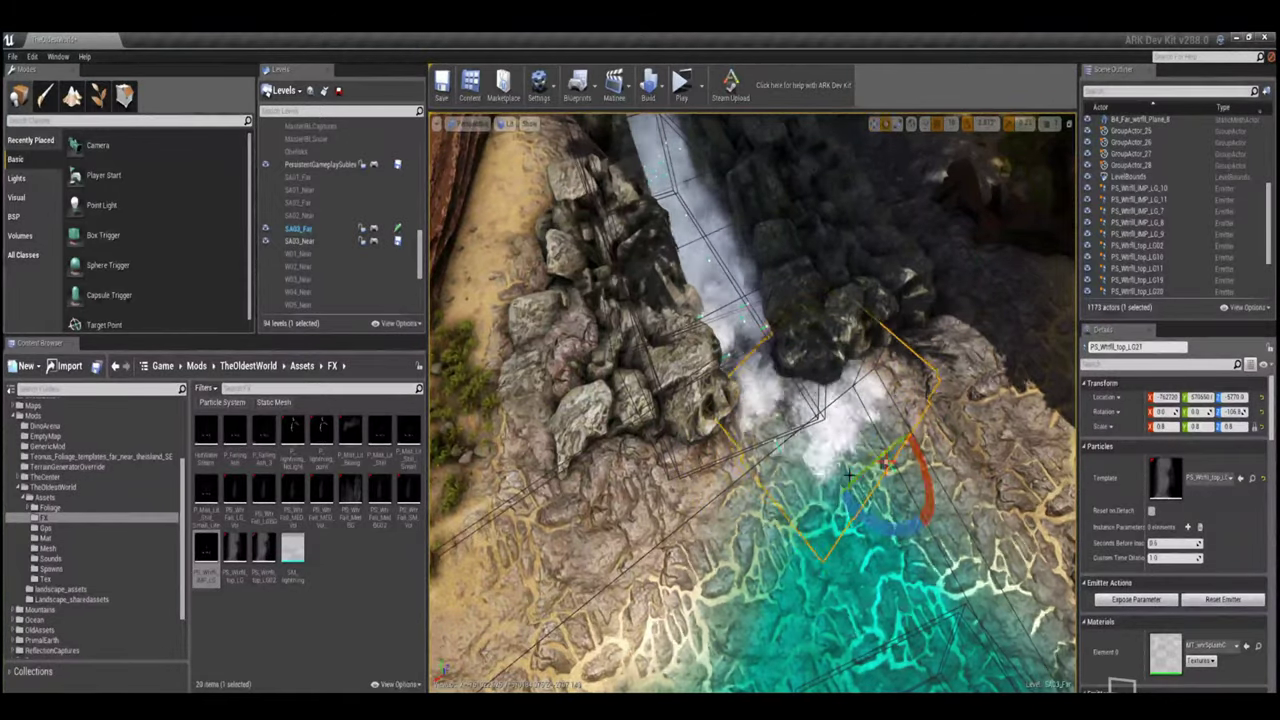
{"action": "left_click", "coordinate": [748, 500]}
{"action": "key", "text": "w"}
- Select the foam emitter at the outflow below the boulders and rotate it to follow the water into the pool
{"action": "right_click_drag", "start_coordinate": [745, 548], "coordinate": [789, 350]}
{"action": "left_click", "coordinate": [789, 350]}
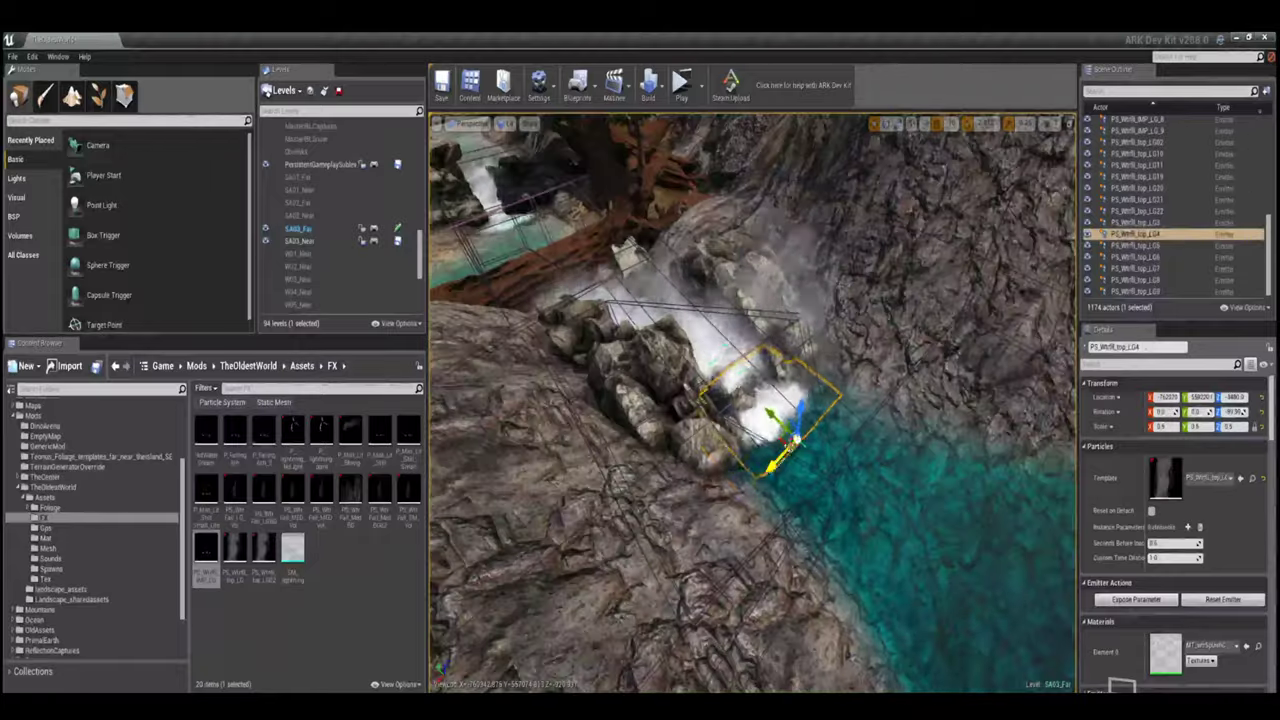
{"action": "key", "text": "e"}
{"action": "right_click_drag", "start_coordinate": [905, 420], "coordinate": [905, 408]}
{"action": "left_click", "coordinate": [905, 408]}
- Select the 1.4-scale PS_WtrFall_Spl_LG splash emitter and fit it to the water running through the rocky gap
{"action": "right_click_drag", "start_coordinate": [815, 540], "coordinate": [815, 540]}
{"action": "right_click_drag", "start_coordinate": [828, 457], "coordinate": [828, 457]}
{"action": "left_click", "coordinate": [828, 457]}
{"action": "key", "text": "f"}
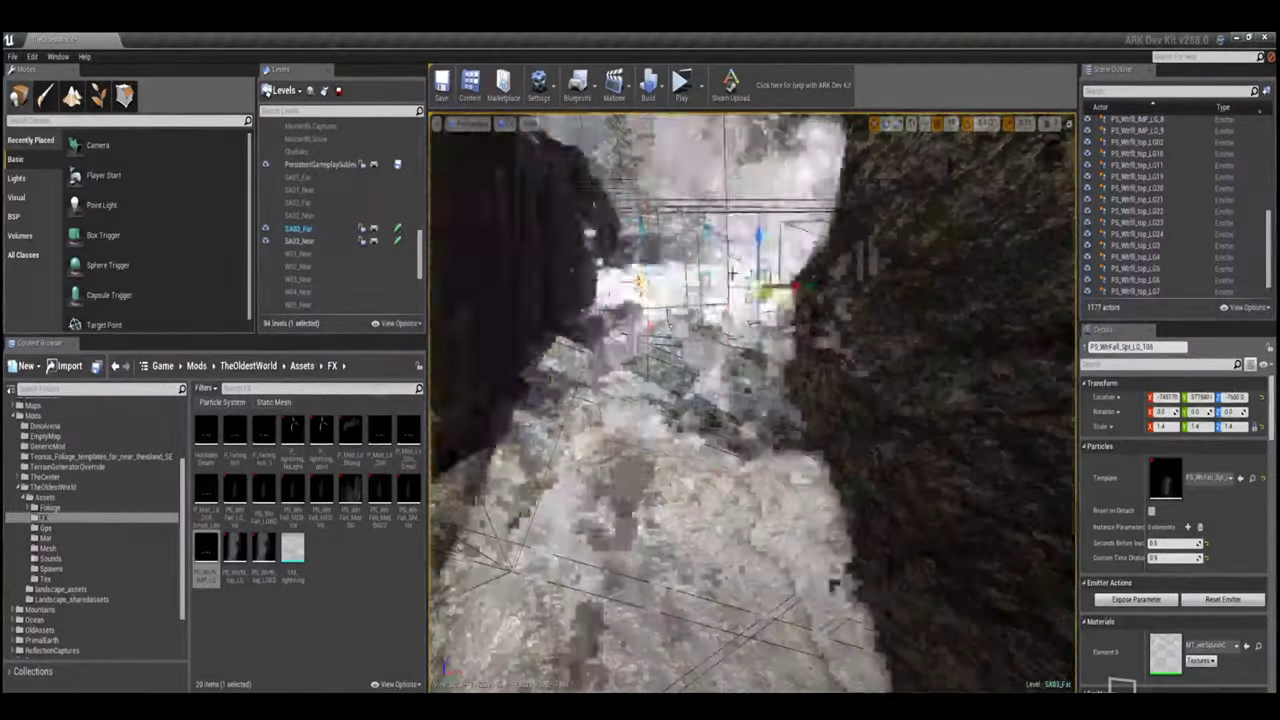
{"action": "right_click_drag", "start_coordinate": [820, 445], "coordinate": [820, 445]}
- Move the 0.6-scale PS_Wtrfl_IMP_LG impact emitter to the narrow waterfall's base, then duplicate and rotate it across the foot
{"action": "left_click_drag", "start_coordinate": [820, 445], "coordinate": [710, 240], "text": "alt"}
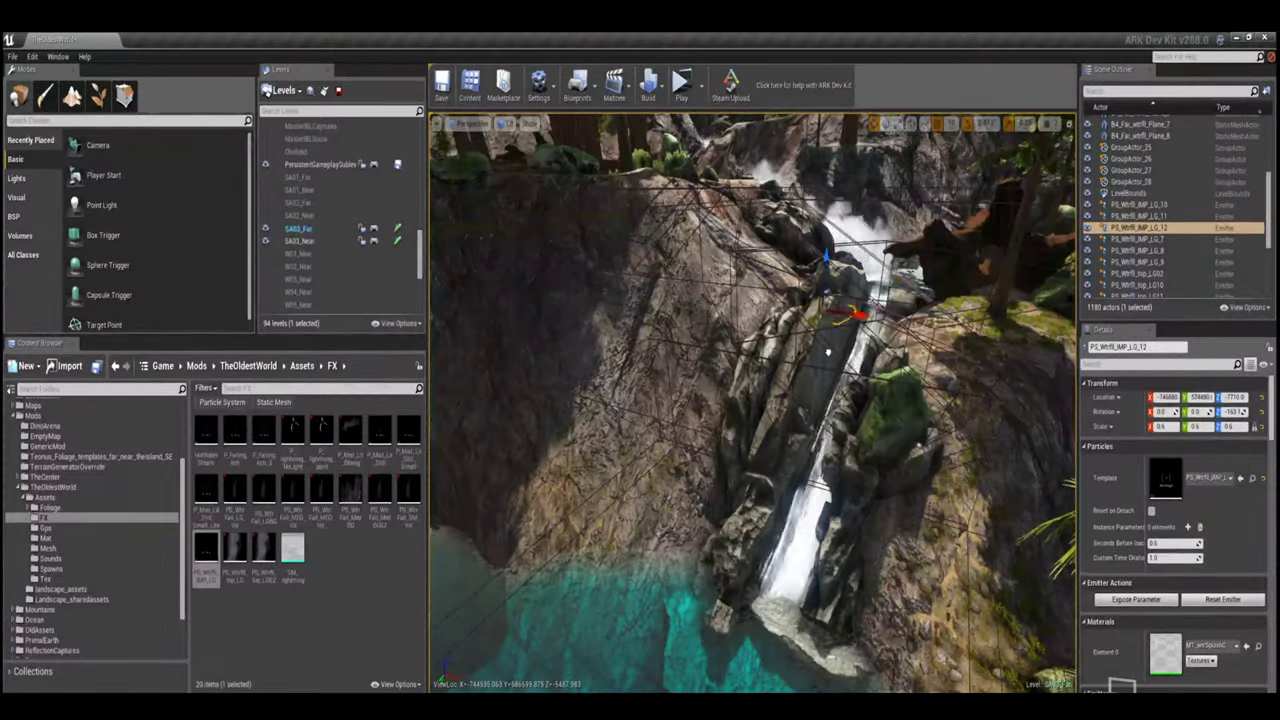
{"action": "key", "text": "f"}
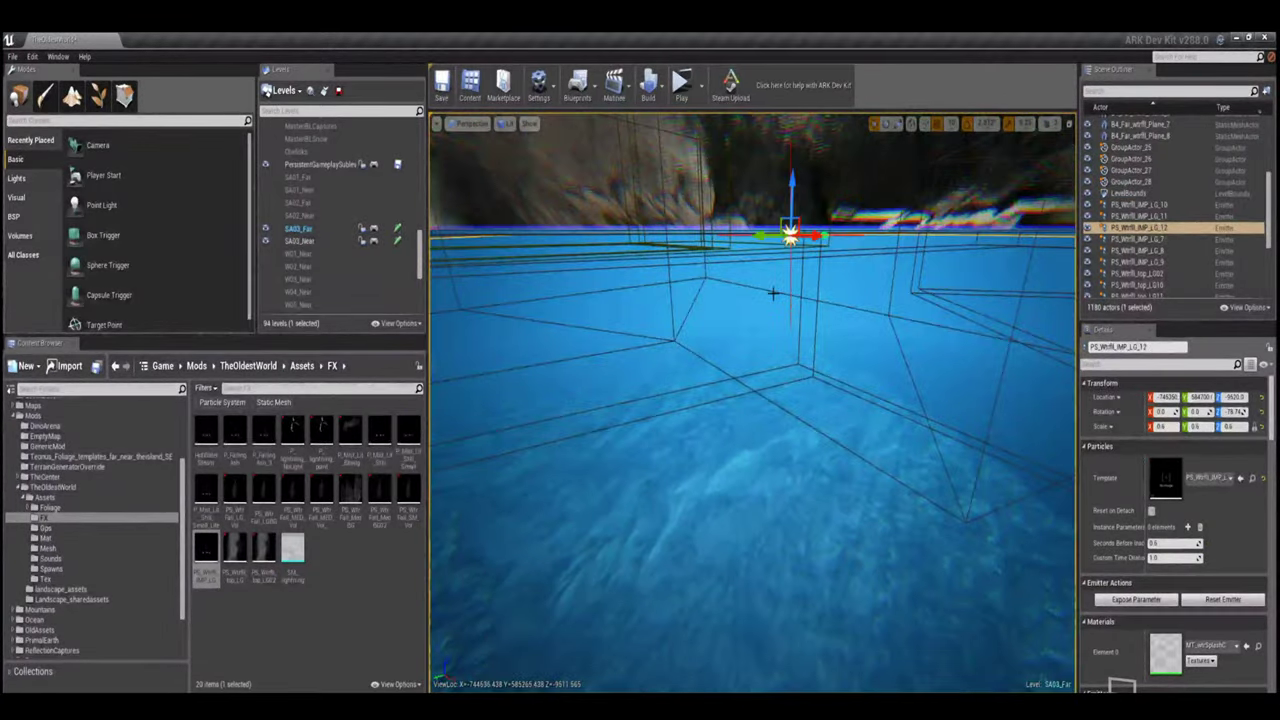
{"action": "left_click_drag", "start_coordinate": [772, 293], "coordinate": [766, 250], "text": "alt"}
{"action": "left_click_drag", "start_coordinate": [957, 452], "coordinate": [1010, 400], "text": "alt"}
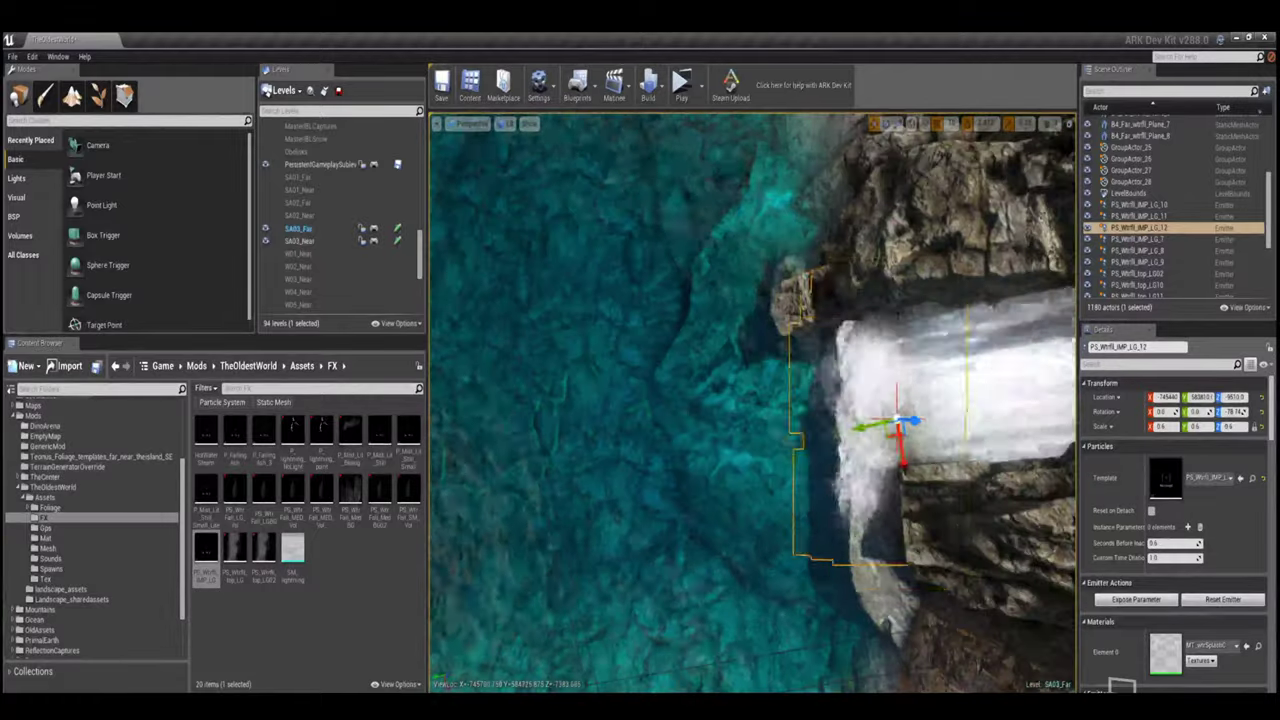
{"action": "key", "text": "ctrl+w"}
{"action": "key", "text": "e"}
{"action": "left_click_drag", "start_coordinate": [760, 400], "coordinate": [690, 400], "text": "alt"}
- Duplicate the 1.4-scale PS_WtrFall_Spl_LG splash emitter and spread the copies from the narrow waterfall's base up its slope
{"action": "left_click", "coordinate": [537, 445]}
{"action": "key", "text": "ctrl+w"}
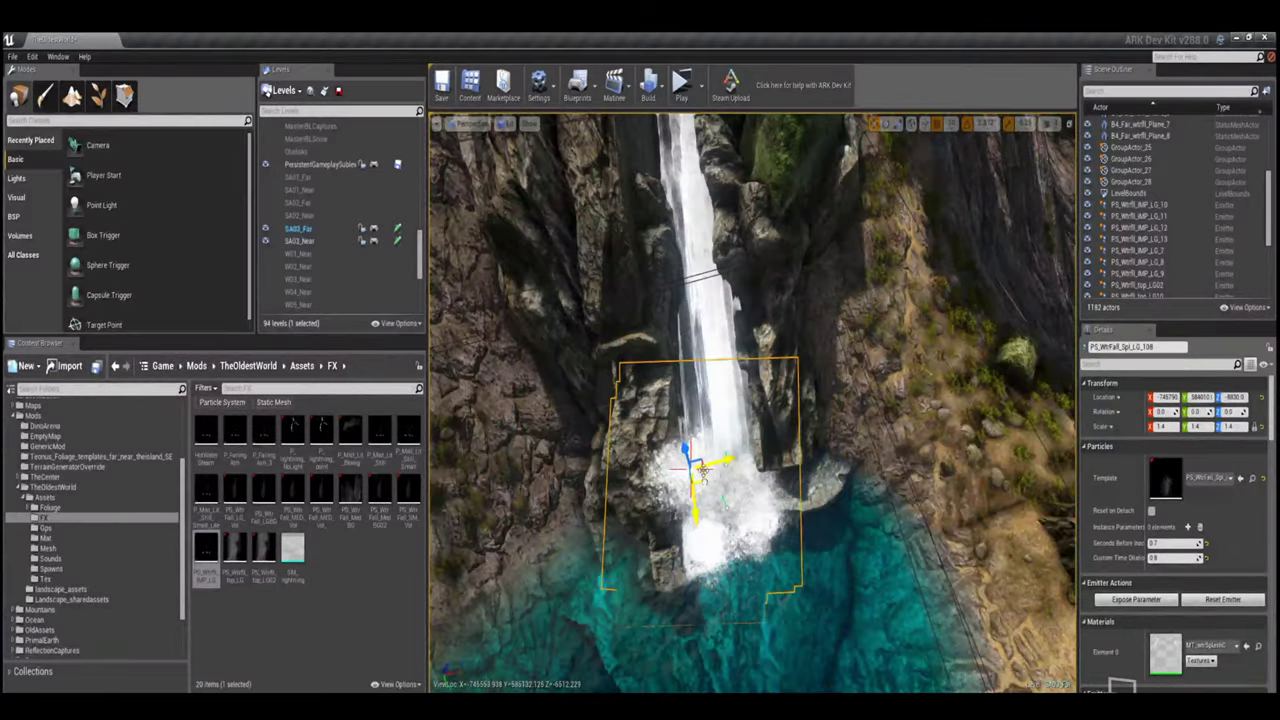
{"action": "left_click_drag", "start_coordinate": [703, 470], "coordinate": [720, 290], "text": "alt"}
{"action": "left_click_drag", "start_coordinate": [957, 350], "coordinate": [737, 440], "text": "alt"}
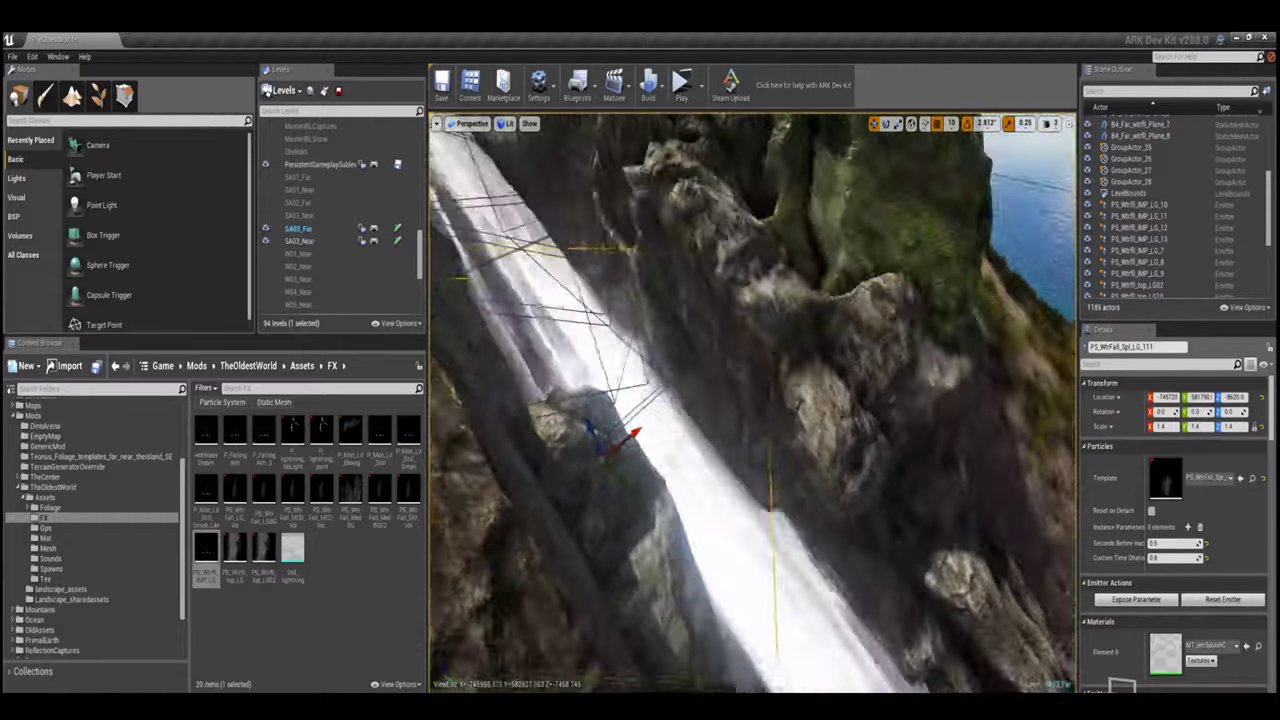
{"action": "left_click_drag", "start_coordinate": [737, 440], "coordinate": [740, 390], "text": "alt"}
{"action": "left_click", "coordinate": [740, 390]}
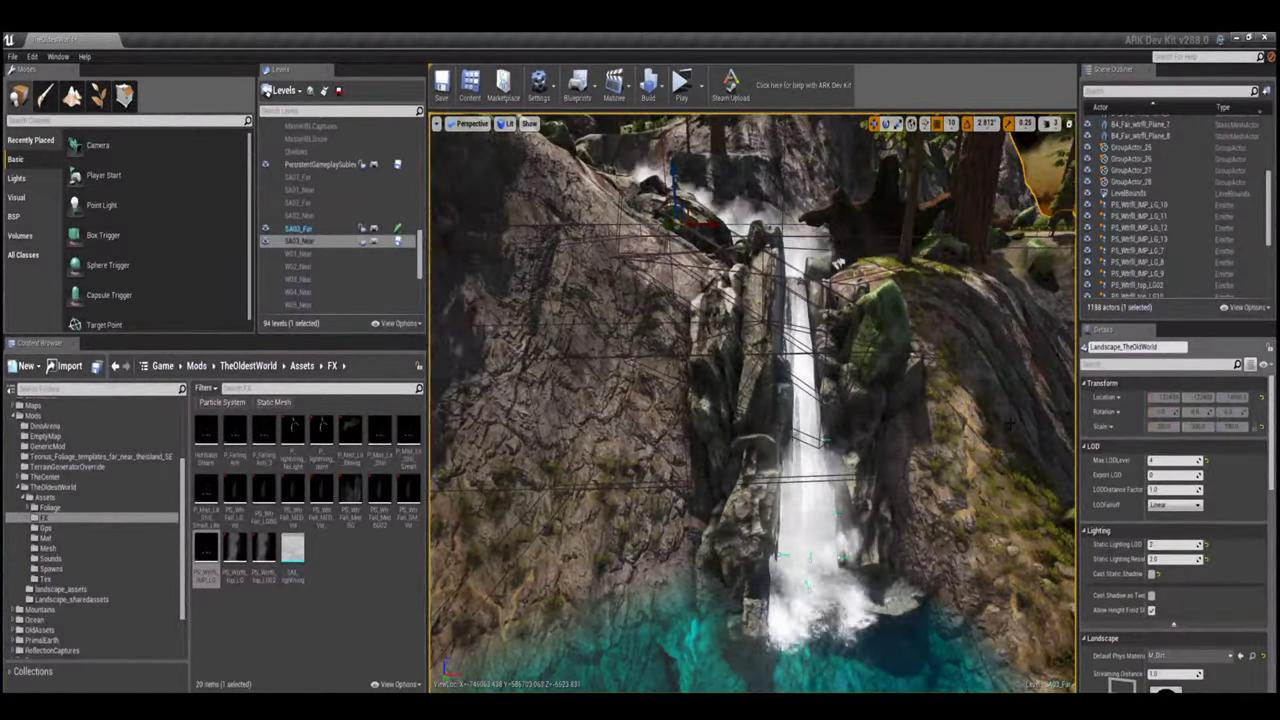
- Rotate and reposition the 3.5-scale blowing mist emitters around the narrow waterfall's base and lower slope
{"action": "left_click", "coordinate": [805, 560]}
{"action": "key", "text": "f"}
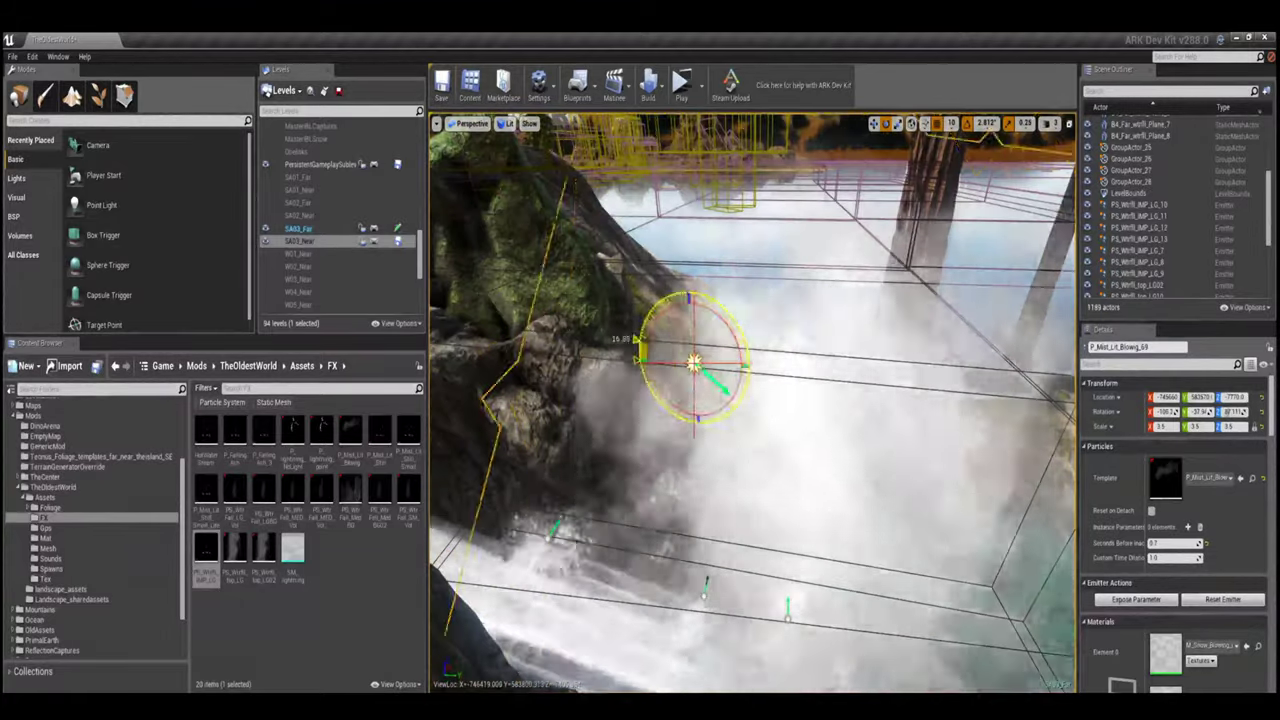
{"action": "left_click_drag", "start_coordinate": [750, 400], "coordinate": [715, 295], "text": "alt"}
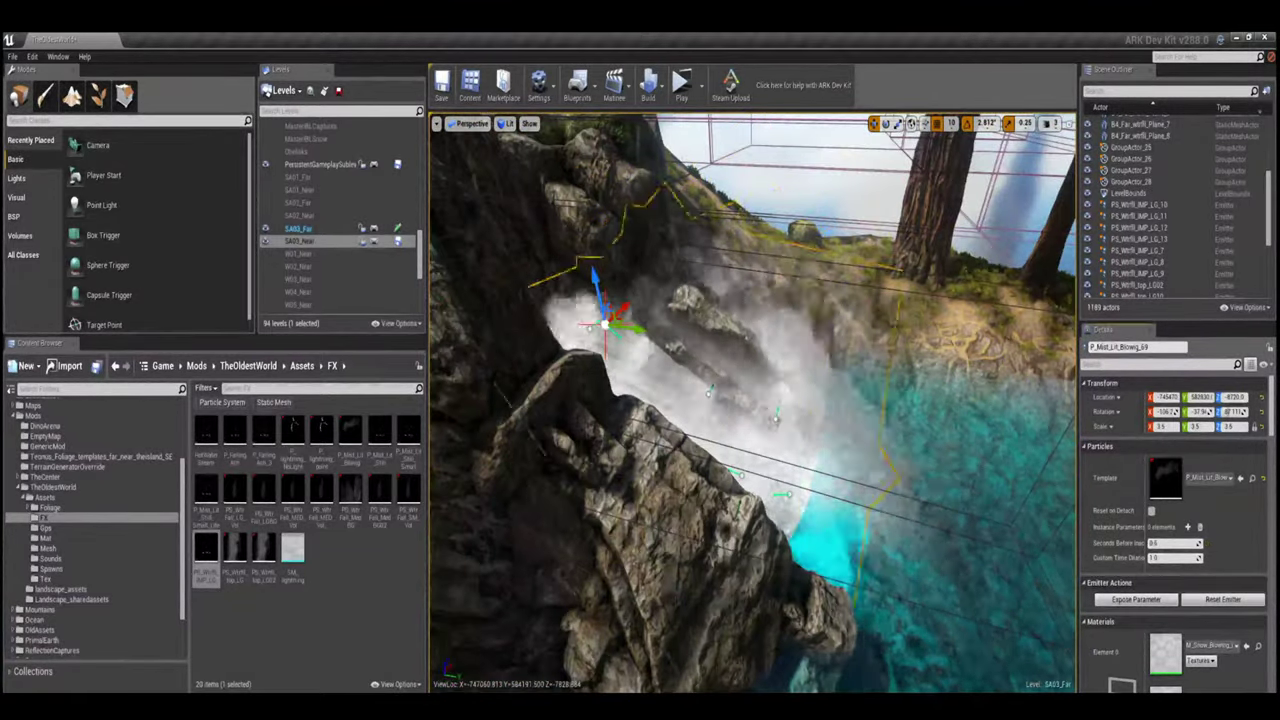
{"action": "left_click", "coordinate": [725, 520]}
{"action": "key", "text": "f"}
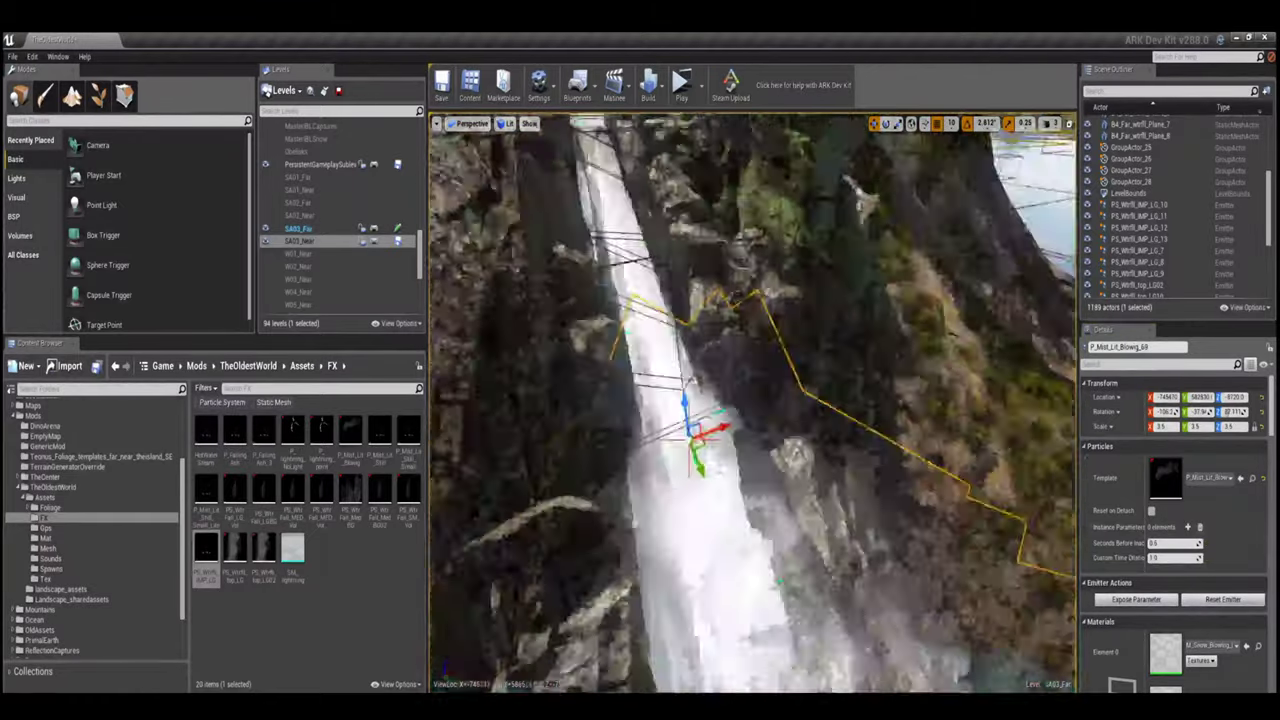
{"action": "mouse_move", "coordinate": [800, 478]}
{"action": "left_mouse_down", "text": "alt"}
{"action": "mouse_move", "coordinate": [790, 470]}
{"action": "mouse_move", "coordinate": [837, 491]}
{"action": "mouse_move", "coordinate": [800, 478]}
{"action": "left_mouse_up", "text": "alt"}
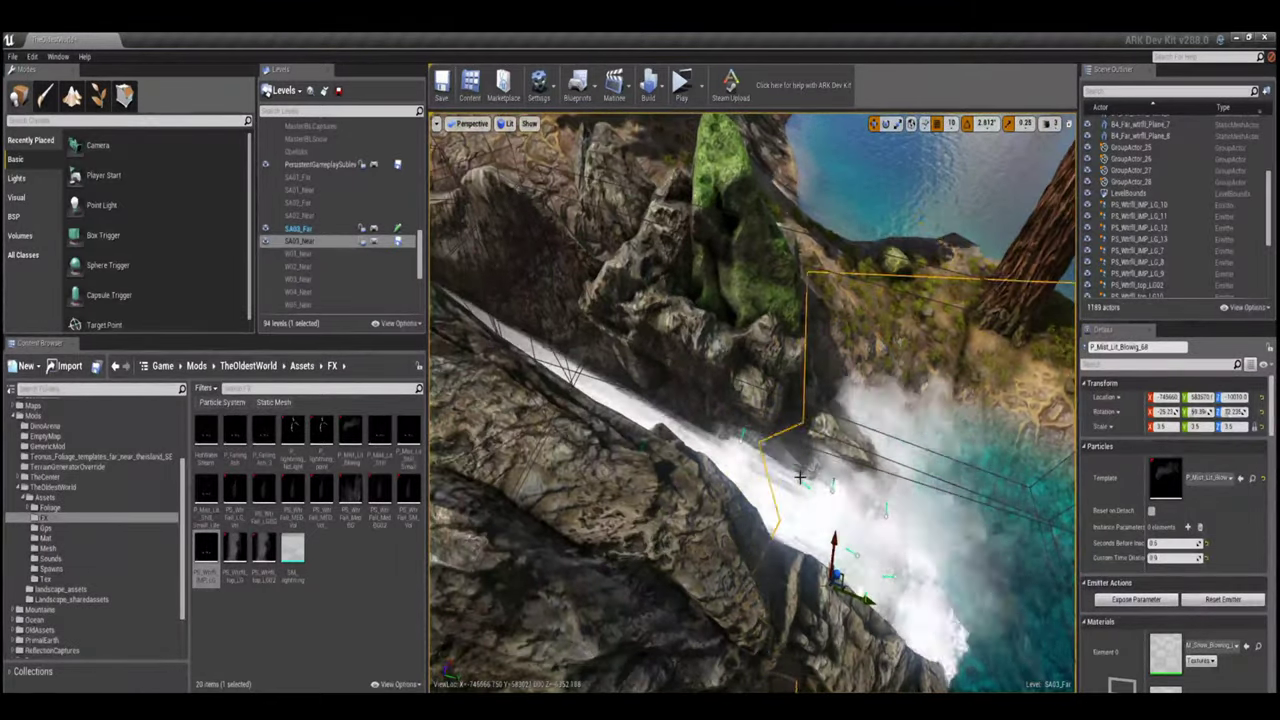
- Copy the 3.5-scale blowing mist emitter up the narrow waterfall's slope to the crest and adjust the copies' positions
{"action": "left_click", "coordinate": [612, 330]}
{"action": "key", "text": "f"}
{"action": "mouse_move", "coordinate": [750, 400]}
{"action": "left_mouse_down", "text": "alt"}
{"action": "mouse_move", "coordinate": [795, 421]}
{"action": "mouse_move", "coordinate": [770, 410]}
{"action": "left_mouse_up", "text": "alt"}
{"action": "left_click_drag", "start_coordinate": [675, 420], "coordinate": [625, 345], "text": "alt"}
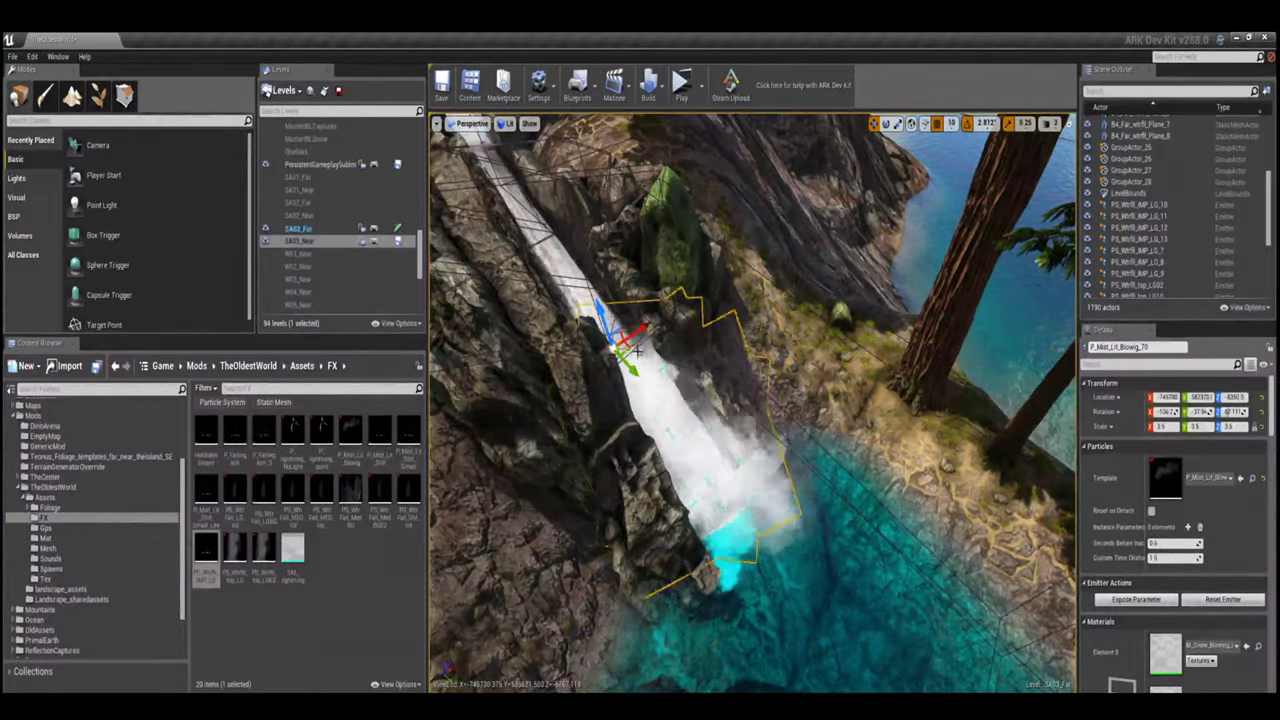
{"action": "left_click_drag", "start_coordinate": [555, 258], "coordinate": [495, 207], "text": "alt"}
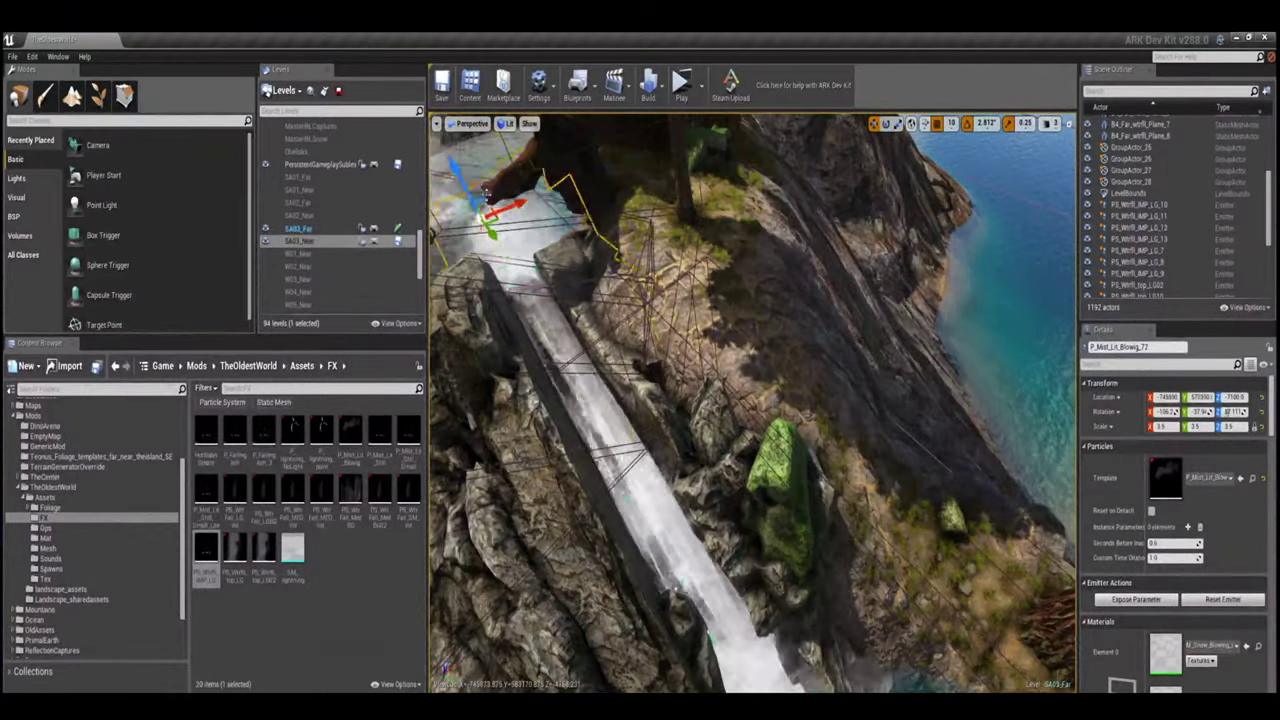
{"action": "key", "text": "f"}
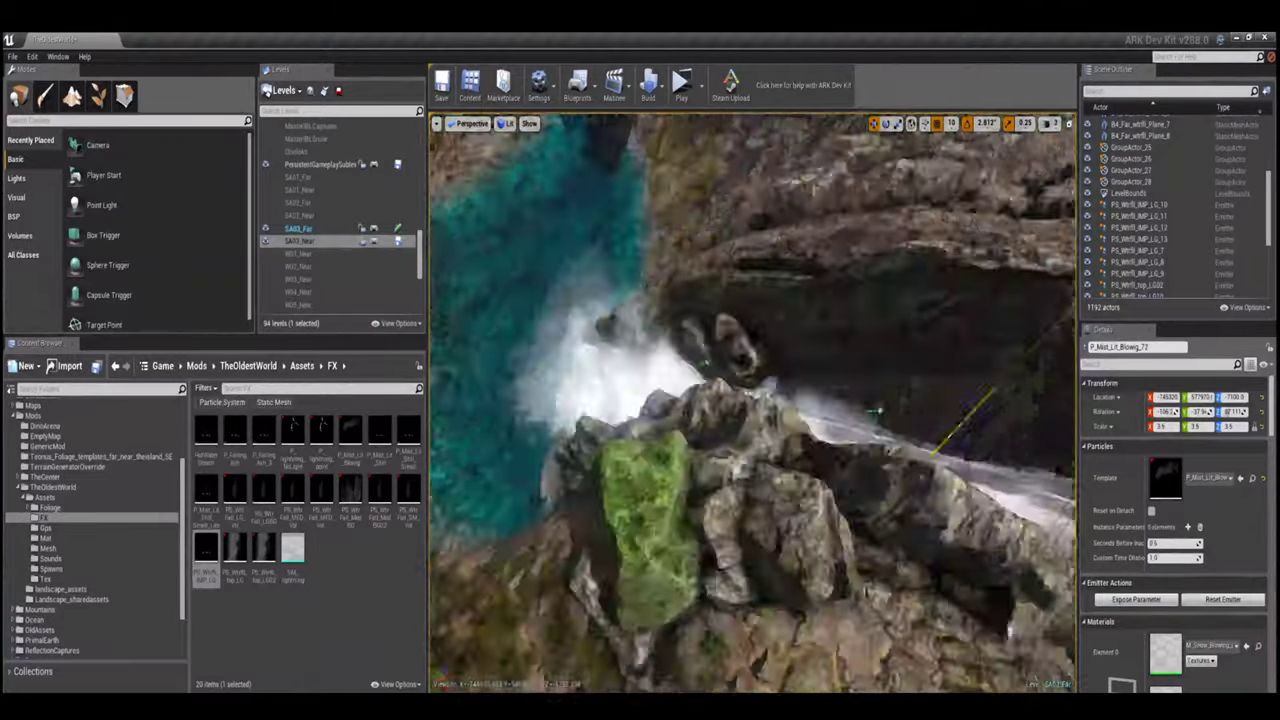
{"action": "left_click_drag", "start_coordinate": [876, 410], "coordinate": [681, 405], "text": "alt"}
{"action": "left_click_drag", "start_coordinate": [855, 370], "coordinate": [628, 537], "text": "alt"}
- Rotate and move the two selected 8000 x 8000 x 4000 box volumes to fit the narrow cascade between the boulders
{"action": "left_click", "coordinate": [740, 450]}
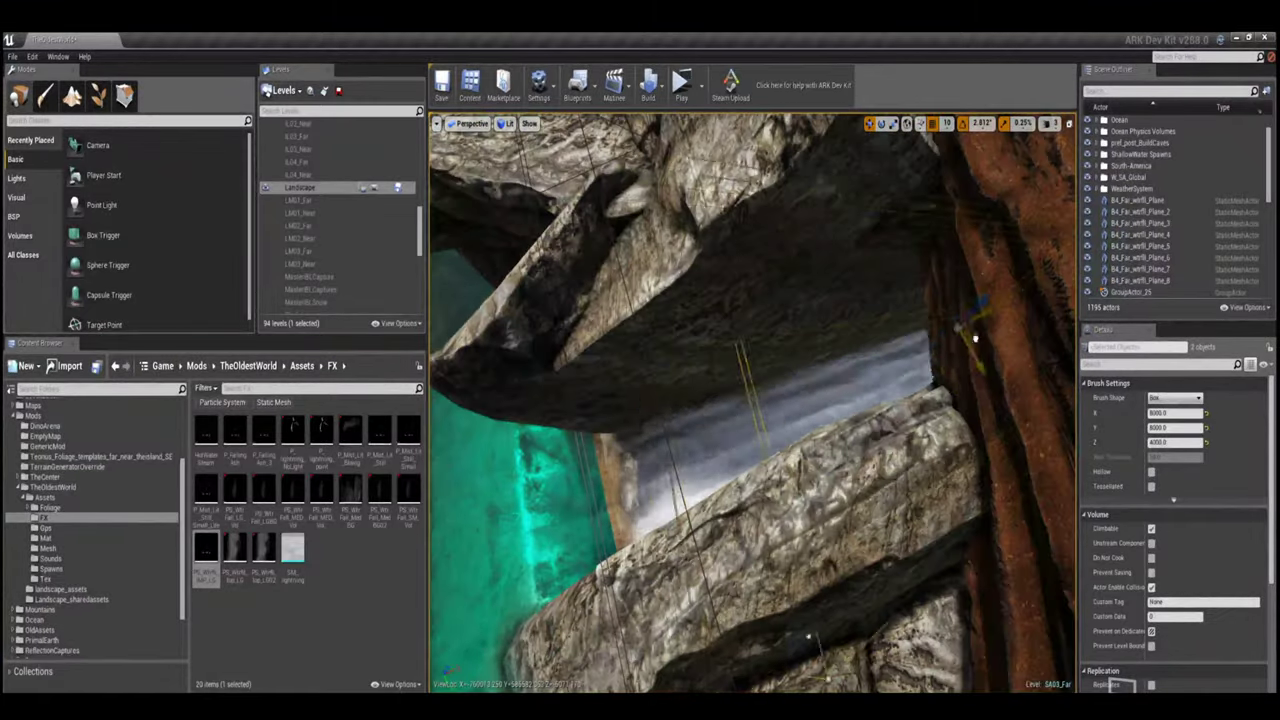
{"action": "right_click_drag", "start_coordinate": [975, 338], "coordinate": [900, 360]}
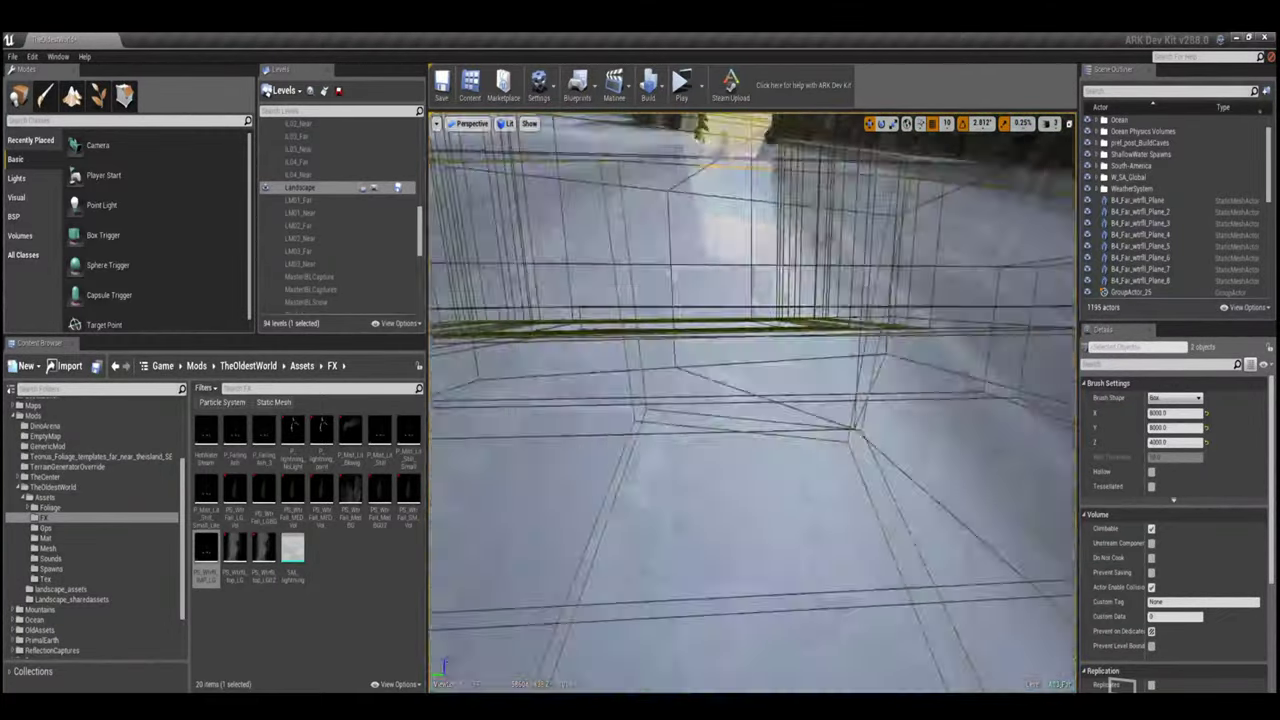
{"action": "scroll", "coordinate": [716, 344], "scroll_direction": "down", "scroll_amount": 5}
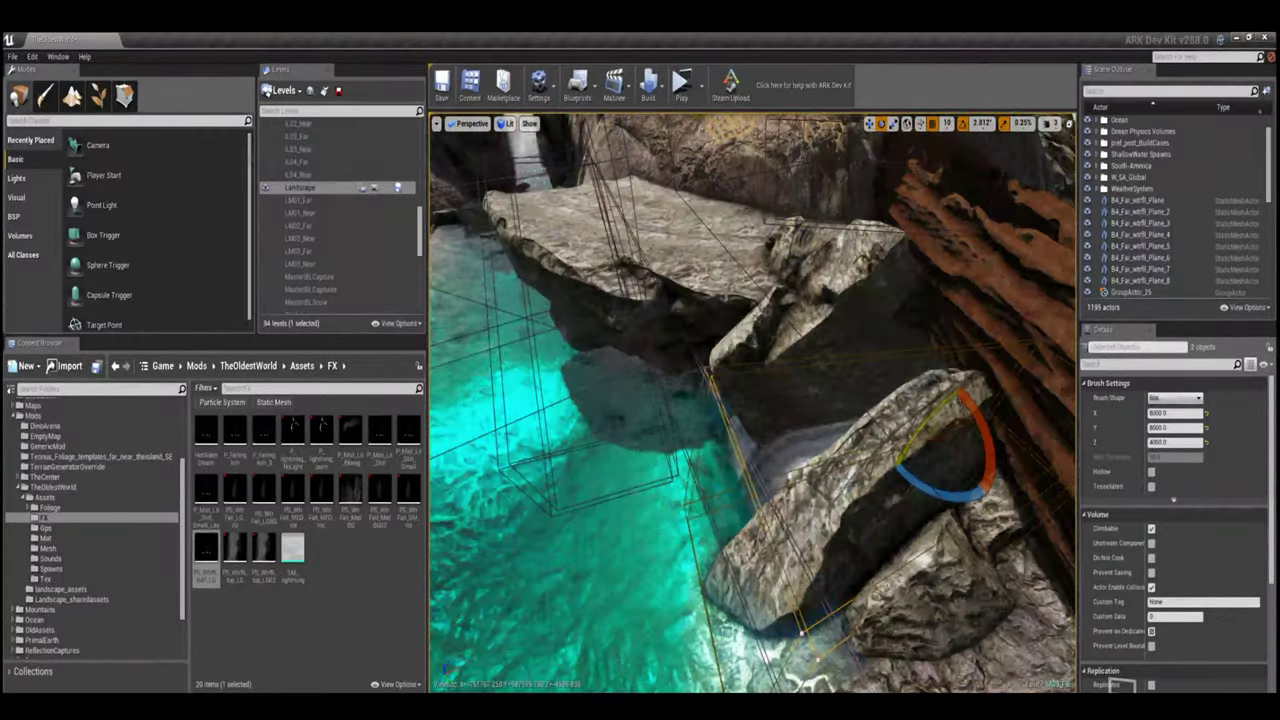
{"action": "left_click_drag", "start_coordinate": [930, 428], "coordinate": [930, 428]}
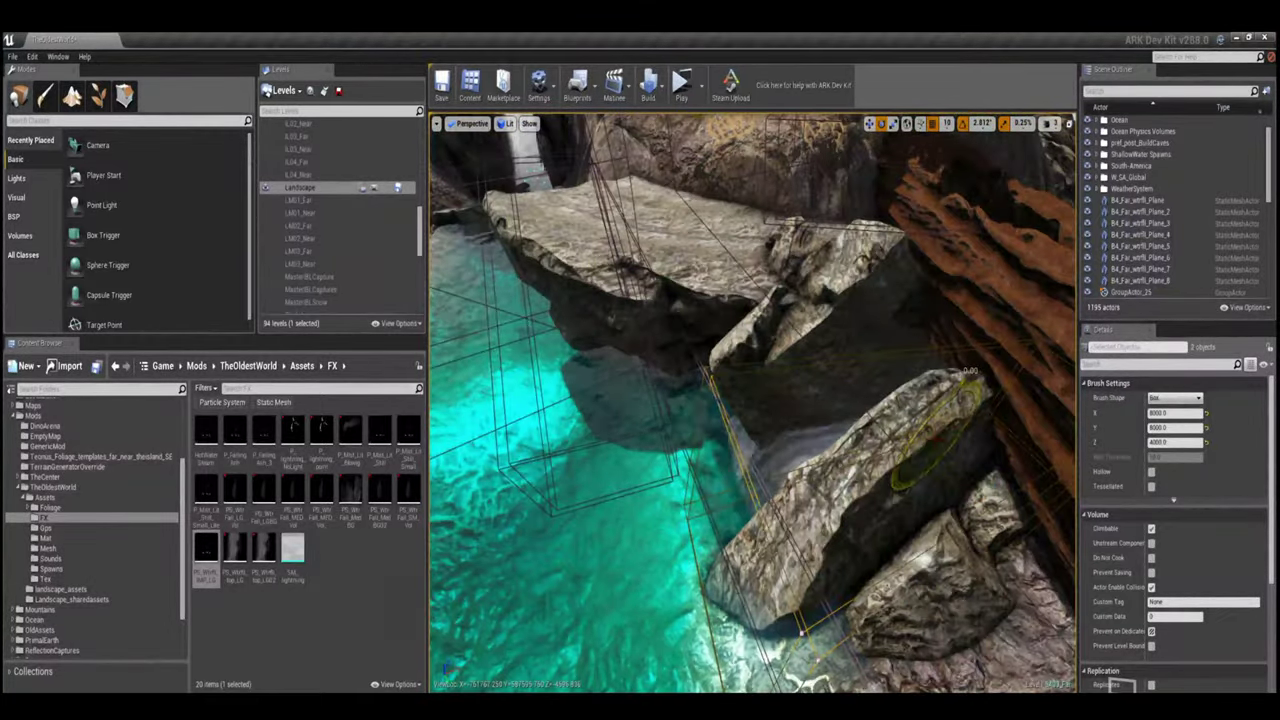
{"action": "key", "text": "f"}
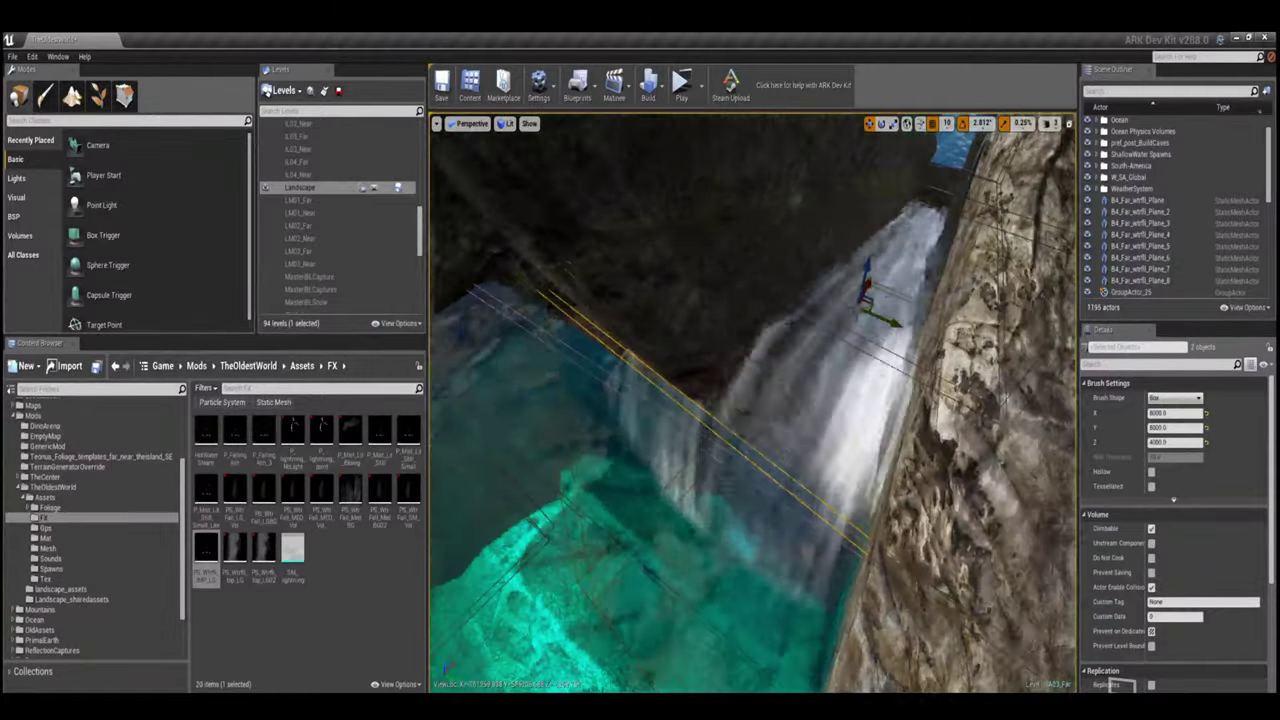
{"action": "right_click_drag", "start_coordinate": [752, 400], "coordinate": [752, 420]}
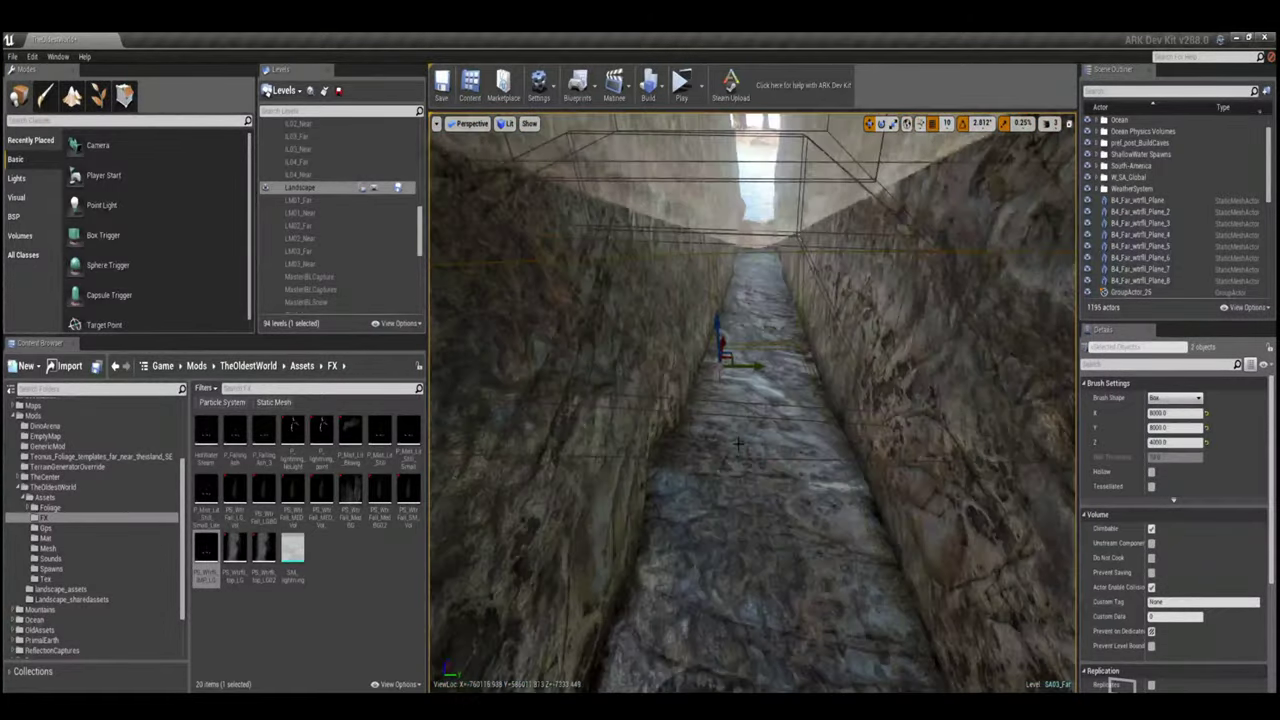
{"action": "right_click_drag", "start_coordinate": [738, 443], "coordinate": [718, 322]}
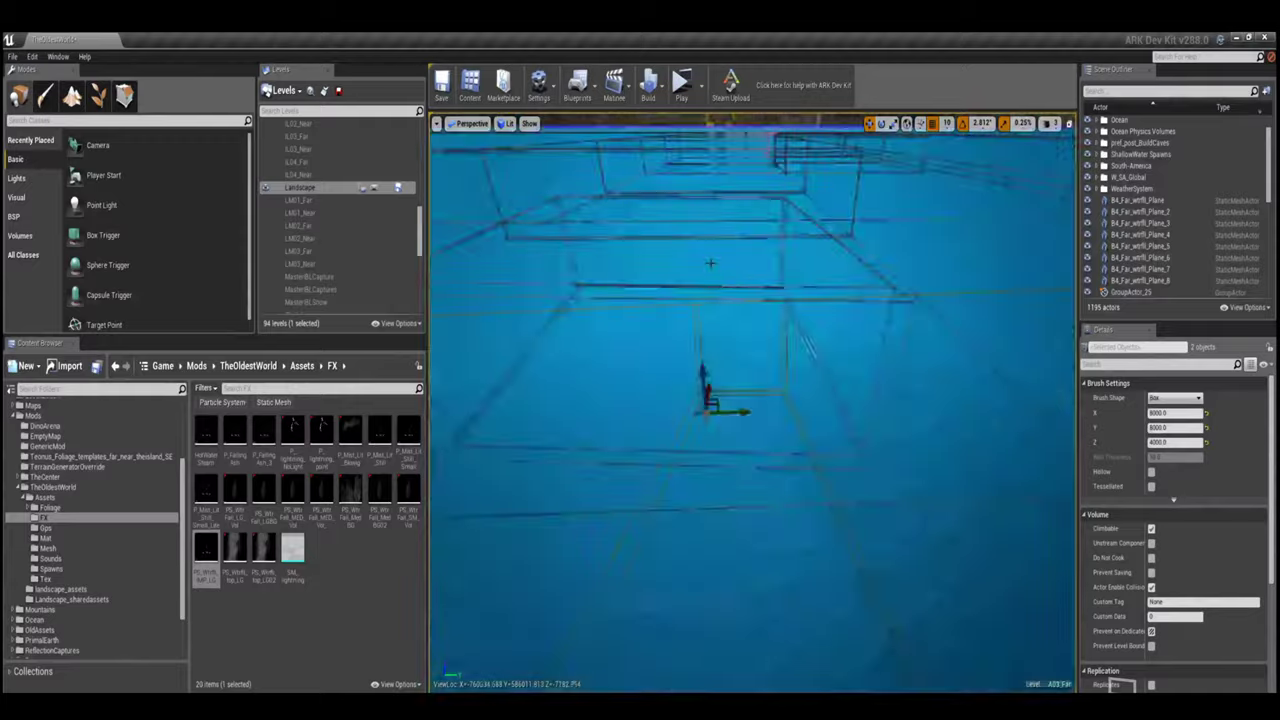
{"action": "right_click_drag", "start_coordinate": [710, 263], "coordinate": [712, 290]}
{"action": "right_click_drag", "start_coordinate": [916, 337], "coordinate": [916, 337]}
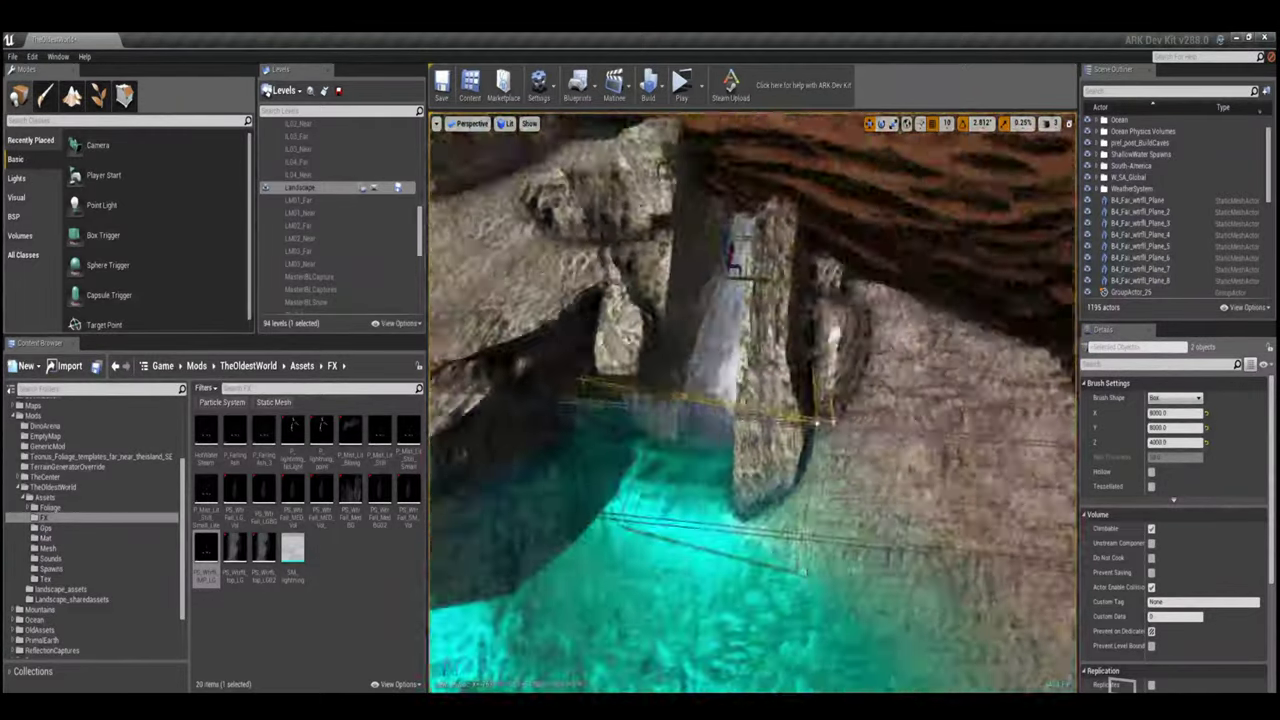
{"action": "right_click_drag", "start_coordinate": [966, 425], "coordinate": [966, 425]}
- Duplicate cliff rocks and place the copies beside the narrow cascade under the fallen trunk
{"action": "left_click", "coordinate": [966, 425]}
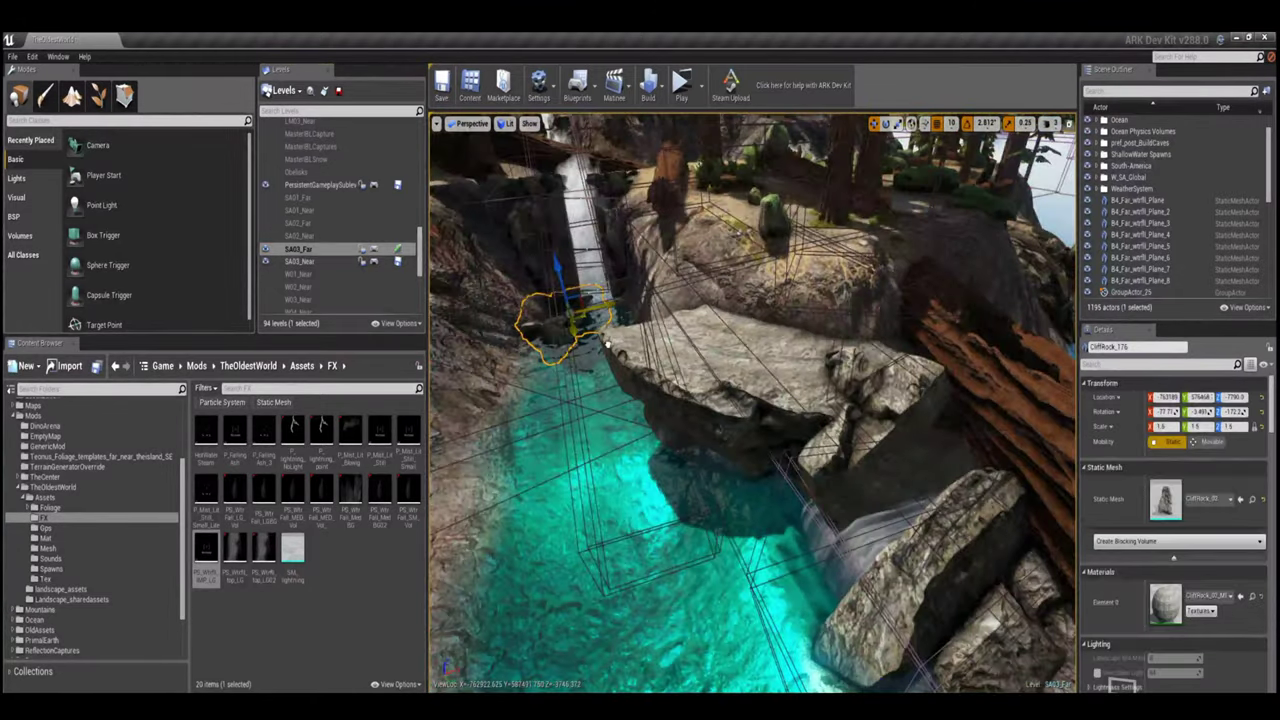
{"action": "left_click", "coordinate": [607, 344]}
{"action": "key", "text": "f"}
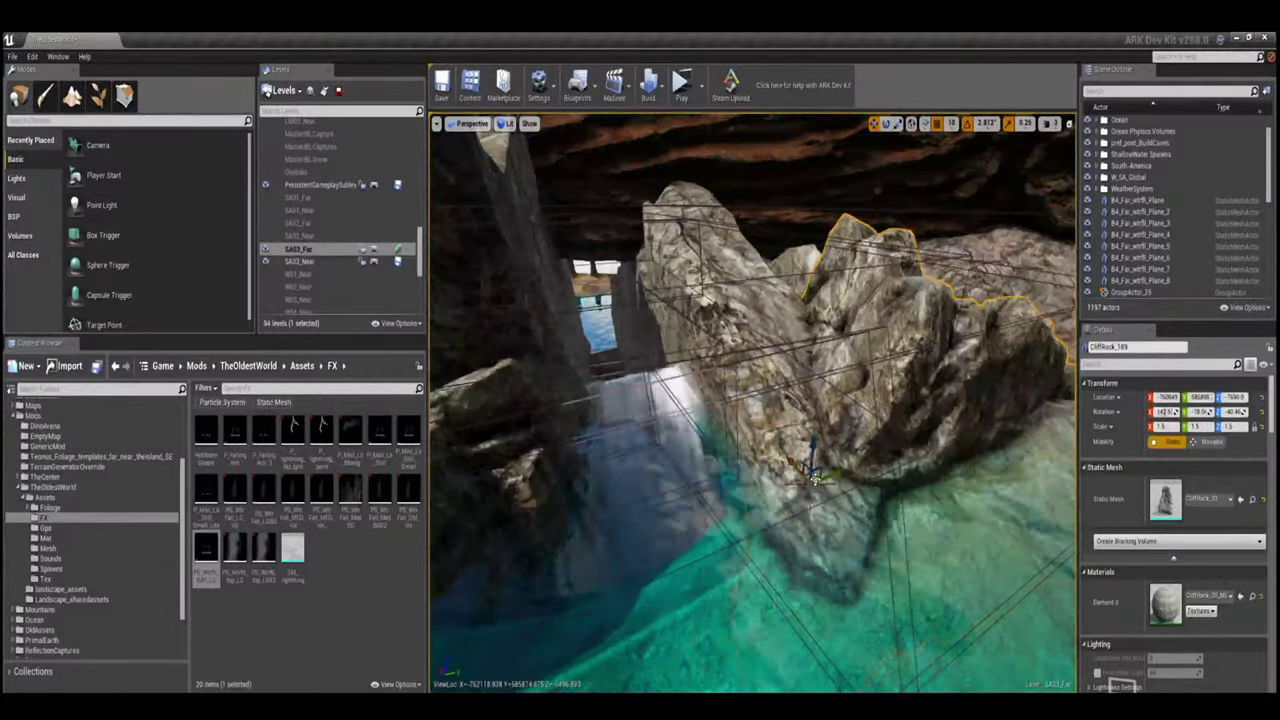
{"action": "left_click", "coordinate": [586, 471]}
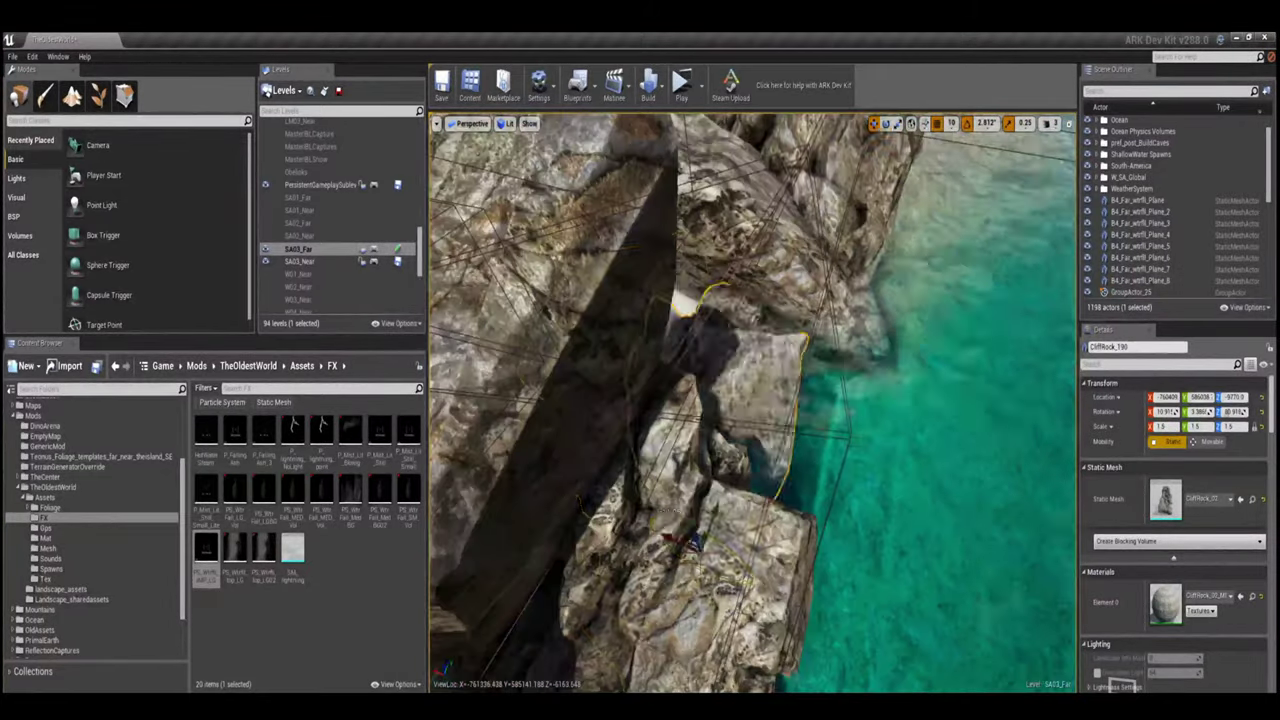
- Rotate and shift the 1.5-scale cliff rock so it forms a ledge beneath the cascade where it enters the pool
{"action": "left_click_drag", "start_coordinate": [693, 543], "coordinate": [662, 512]}
{"action": "right_click_drag", "start_coordinate": [720, 578], "coordinate": [775, 520]}
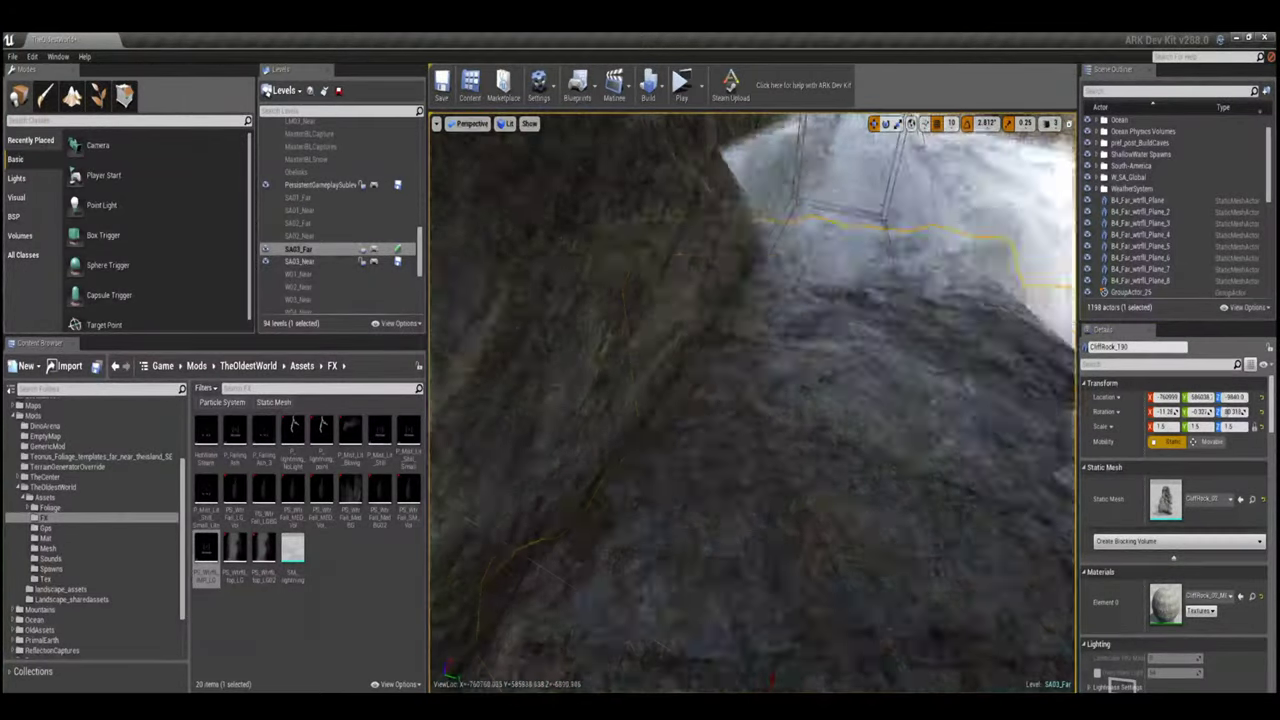
{"action": "right_click_drag", "start_coordinate": [840, 432], "coordinate": [760, 533]}
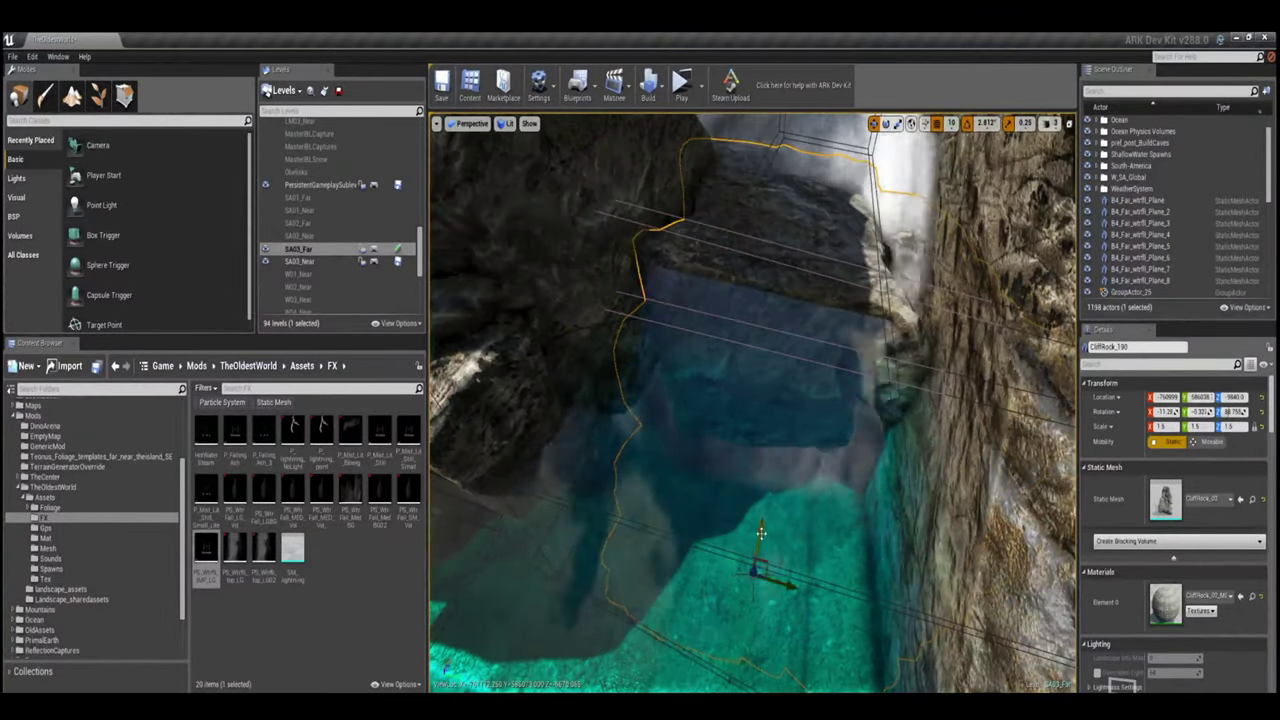
{"action": "right_click_drag", "start_coordinate": [794, 589], "coordinate": [740, 515]}
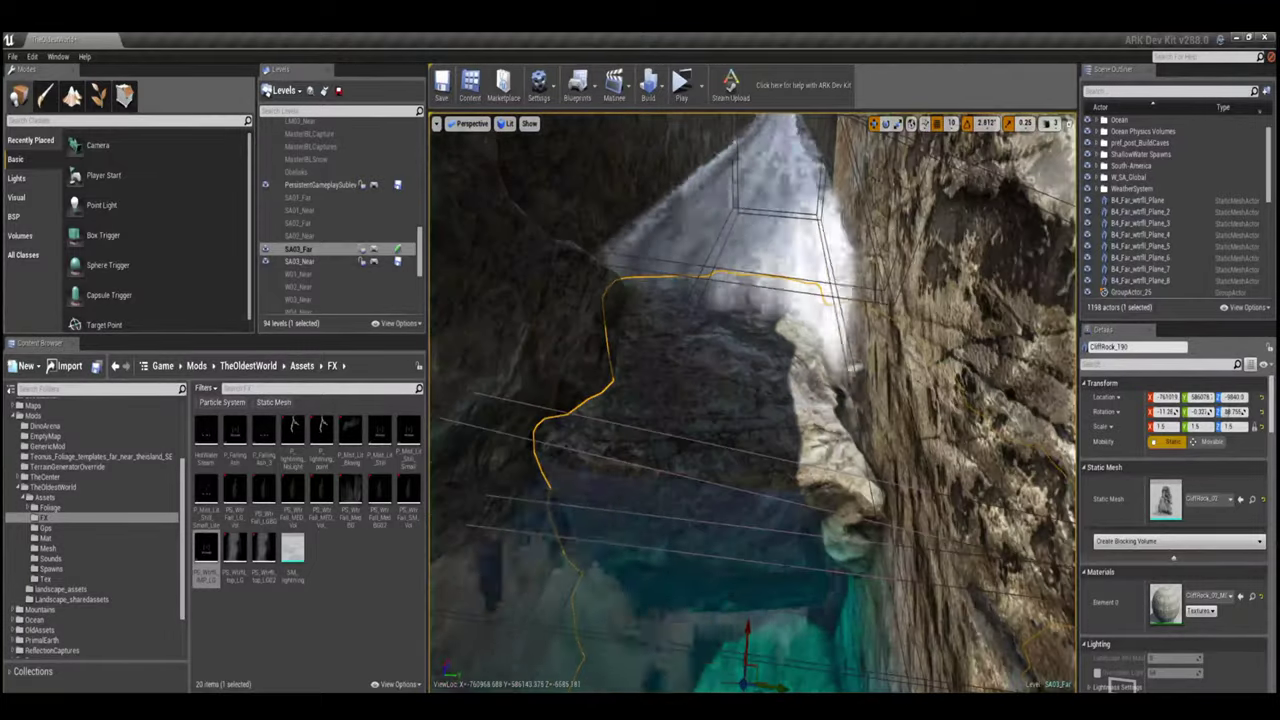
{"action": "left_click_drag", "start_coordinate": [768, 686], "coordinate": [700, 676], "text": "alt"}
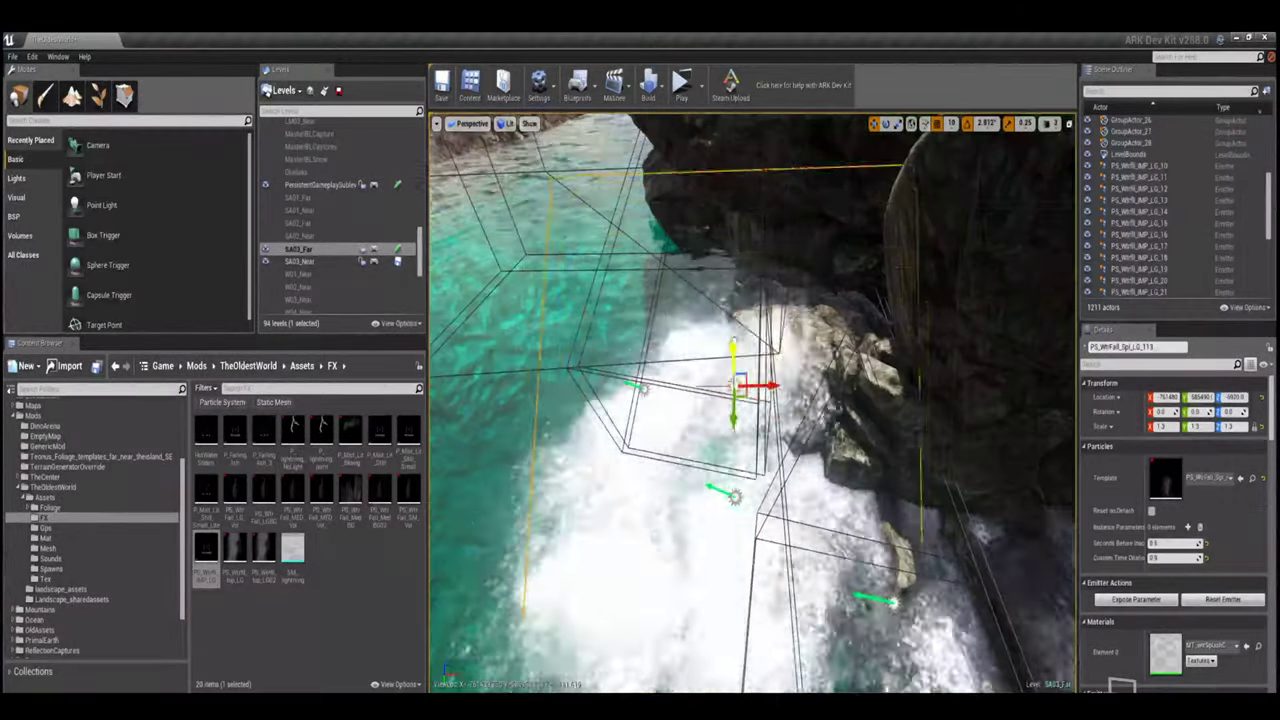
- Duplicate the 1.3-scale PS_WtrFall_Spl_LG splash emitter up the boulder cascade and set Seconds Before Inactive to 0.6 on a copy
{"action": "key", "text": "ctrl+w"}
{"action": "key", "text": "ctrl+w"}
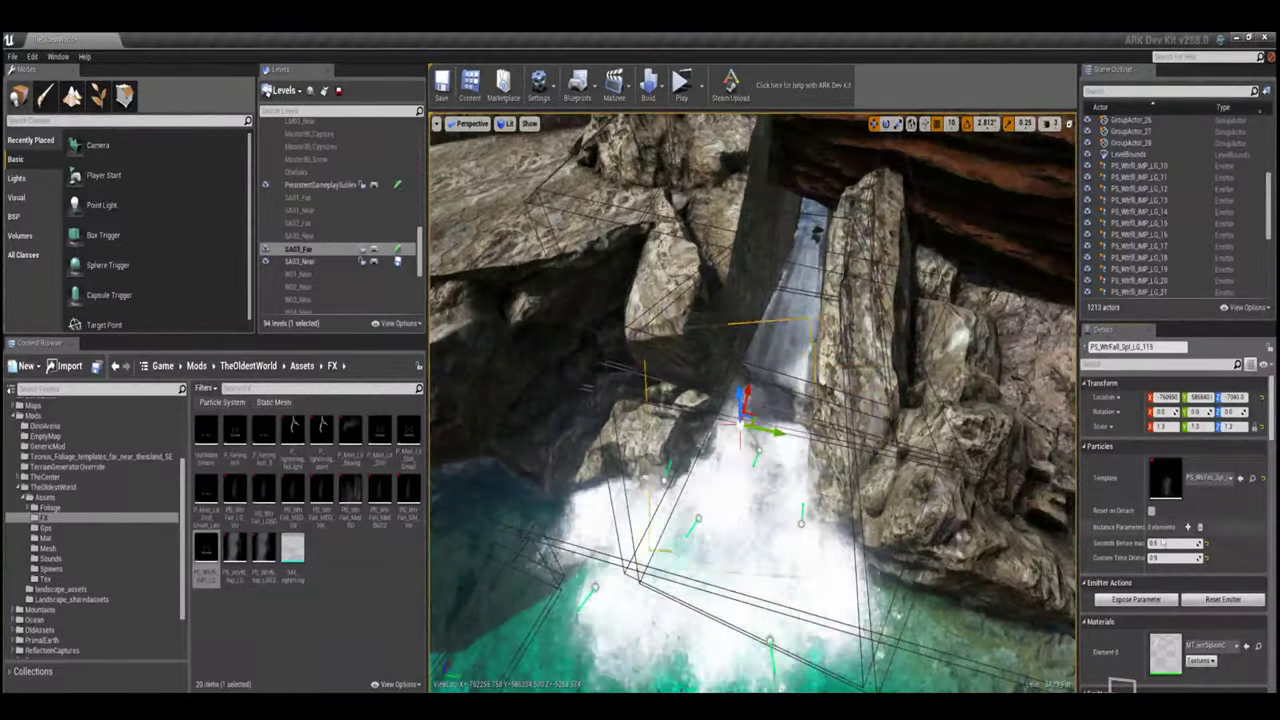
{"action": "key", "text": "ctrl+w"}
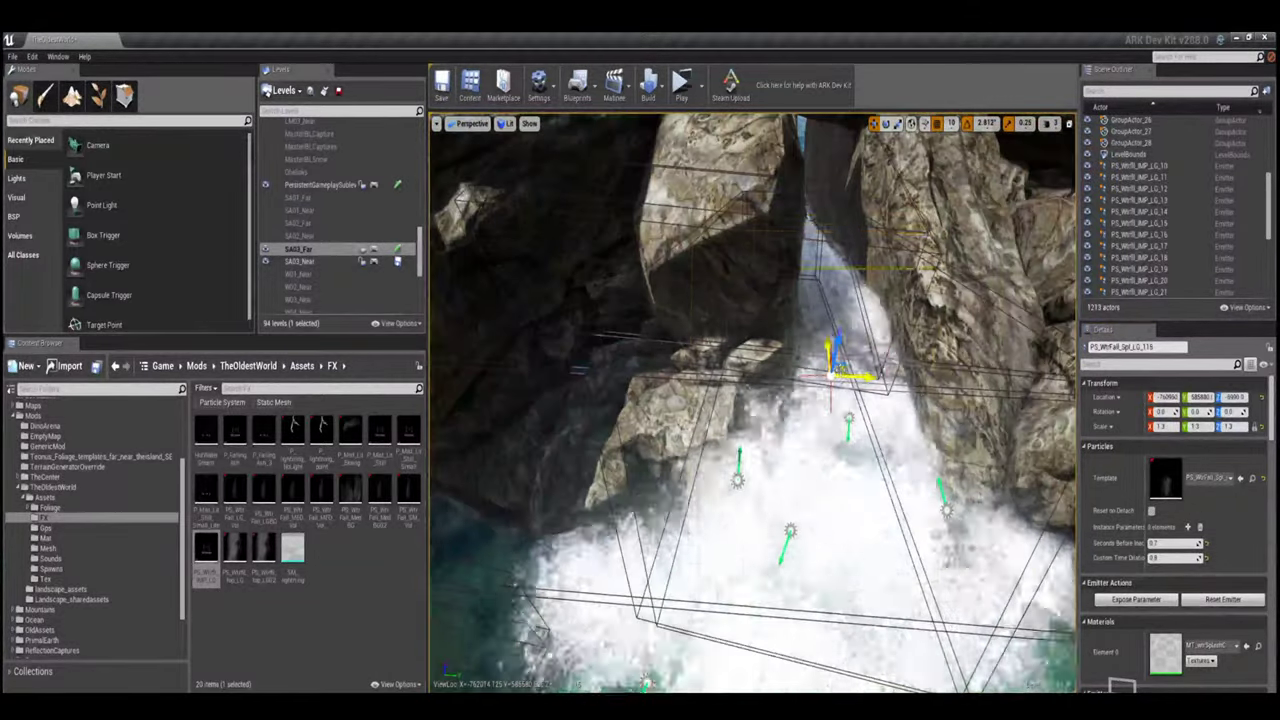
{"action": "type", "text": "0.6"}
{"action": "key", "text": "Tab"}
{"action": "right_click_drag", "start_coordinate": [750, 400], "coordinate": [750, 400]}
{"action": "key", "text": "ctrl+w"}
{"action": "left_click_drag", "start_coordinate": [886, 338], "coordinate": [884, 362]}
{"action": "right_click_drag", "start_coordinate": [845, 318], "coordinate": [845, 318]}
- Copy the 3.5-scale blowing mist emitter over the boulder cascade and move it along the falling water
{"action": "left_click_drag", "start_coordinate": [720, 465], "coordinate": [858, 485], "text": "alt"}
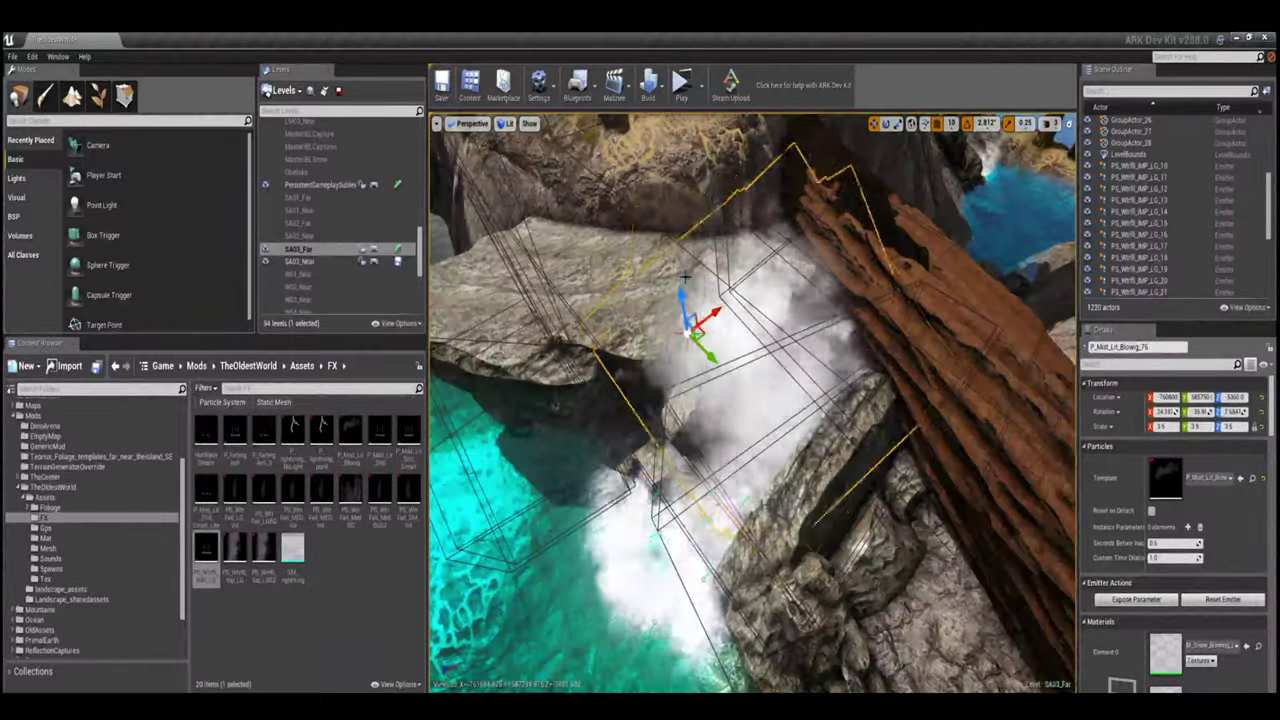
{"action": "left_click_drag", "start_coordinate": [685, 277], "coordinate": [766, 458]}
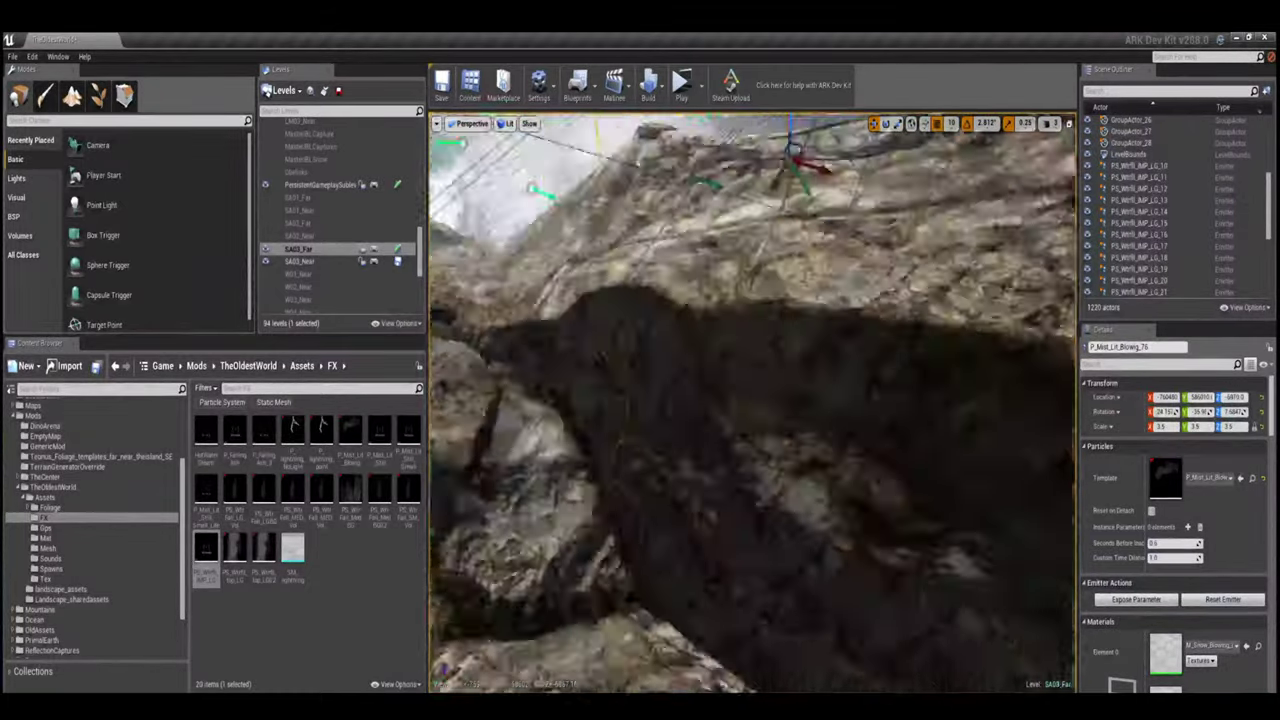